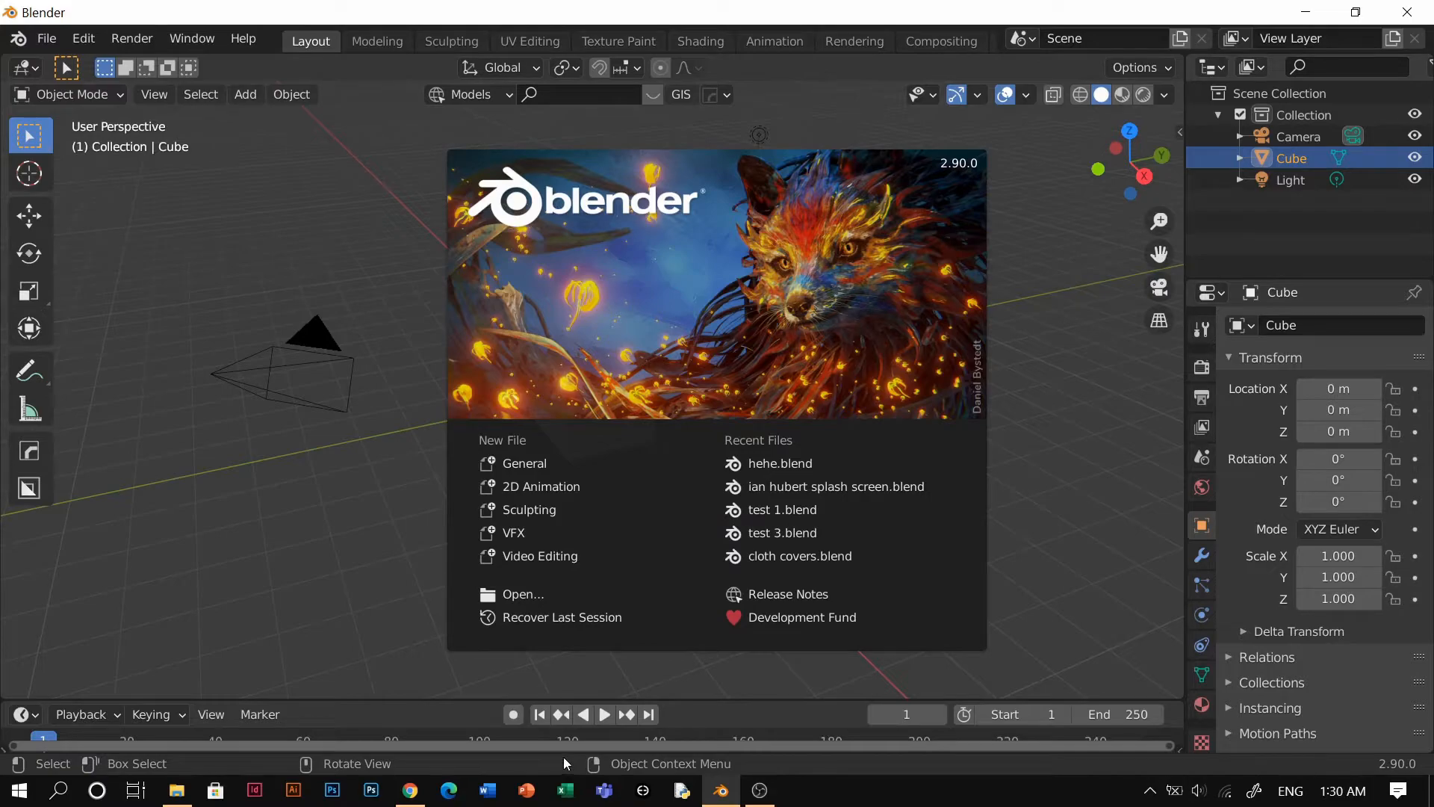
Step: Dismiss the splash screen, play the track "Save Me" from the Artlist library in the browser, and switch back to Blender
click(1042, 338)
click(410, 791)
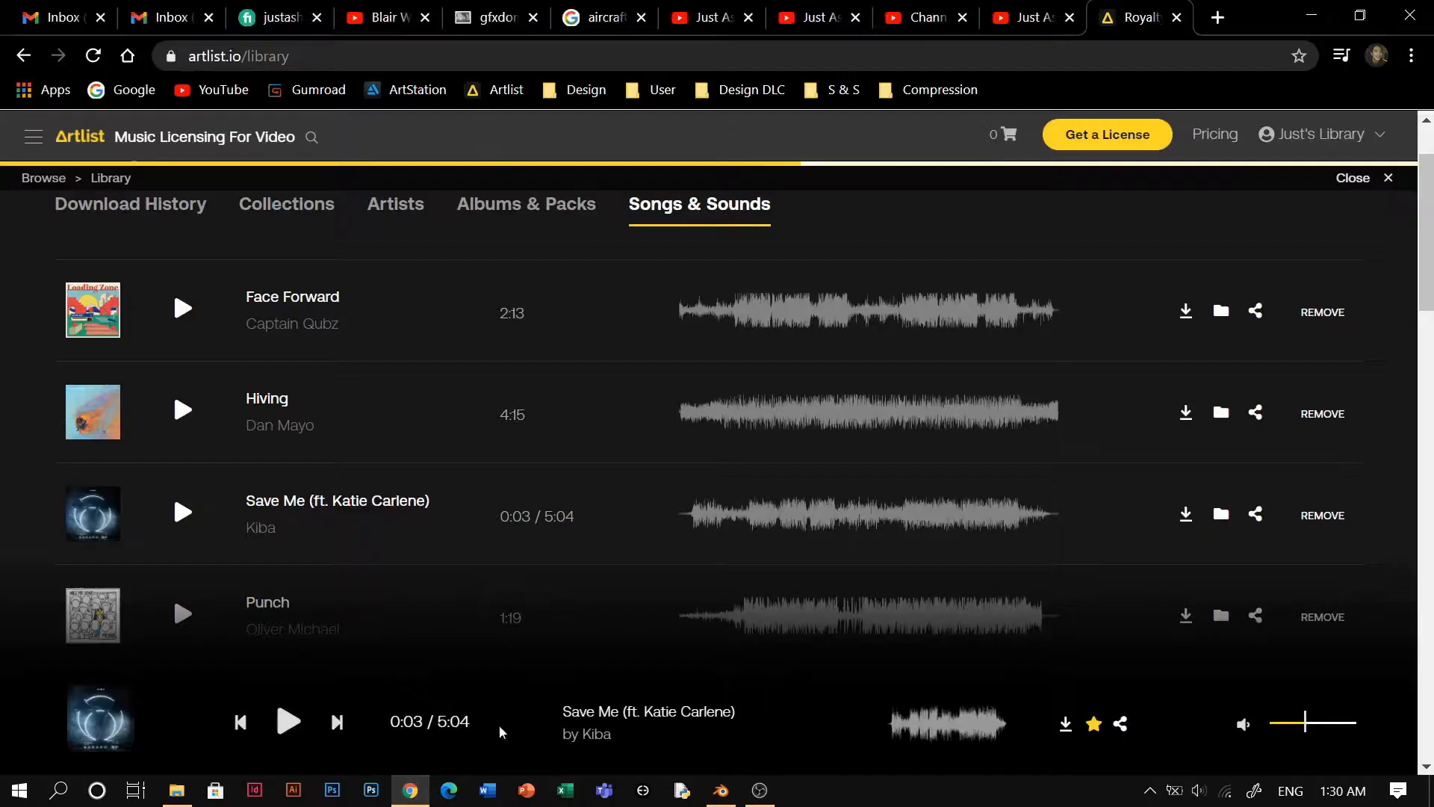
click(182, 511)
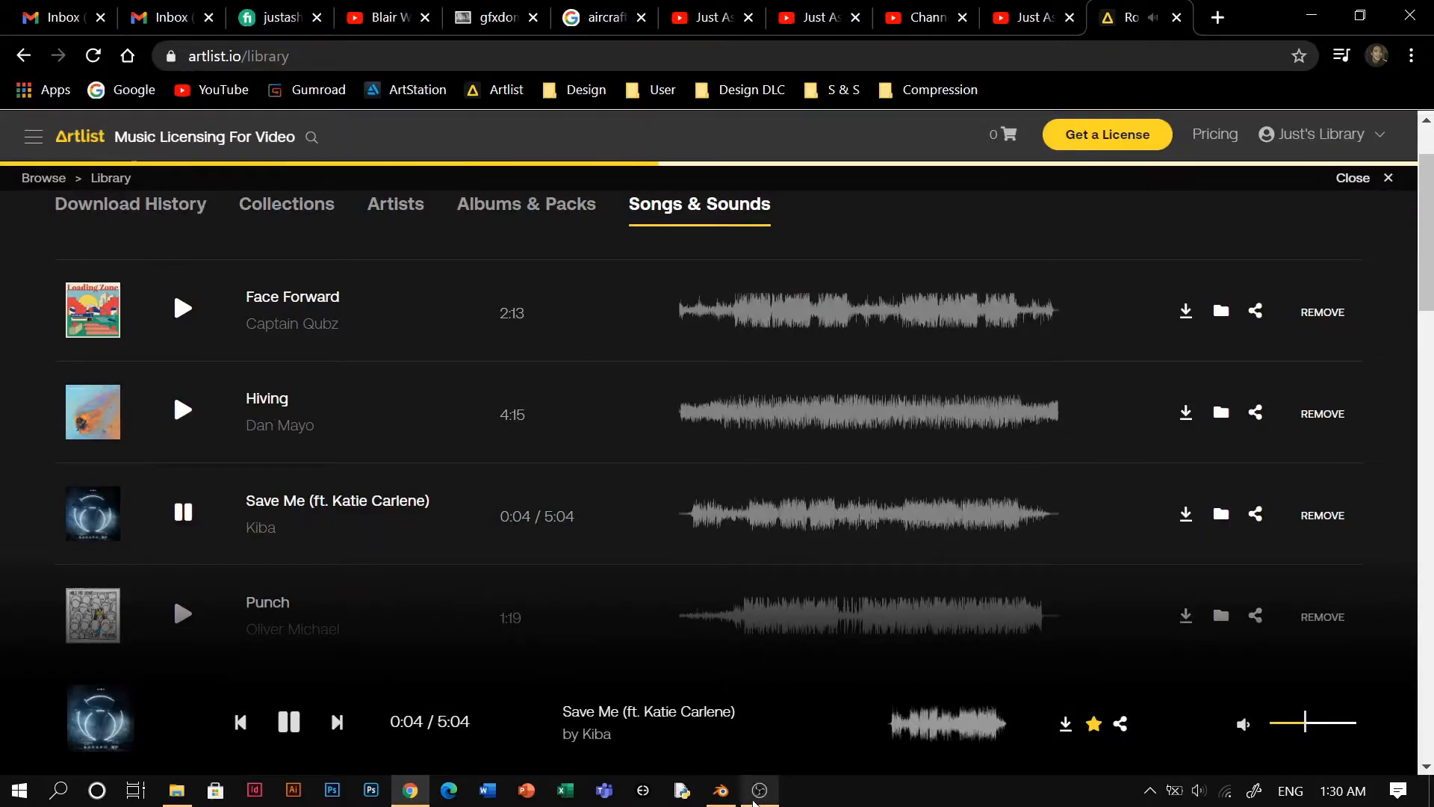
click(756, 801)
click(736, 796)
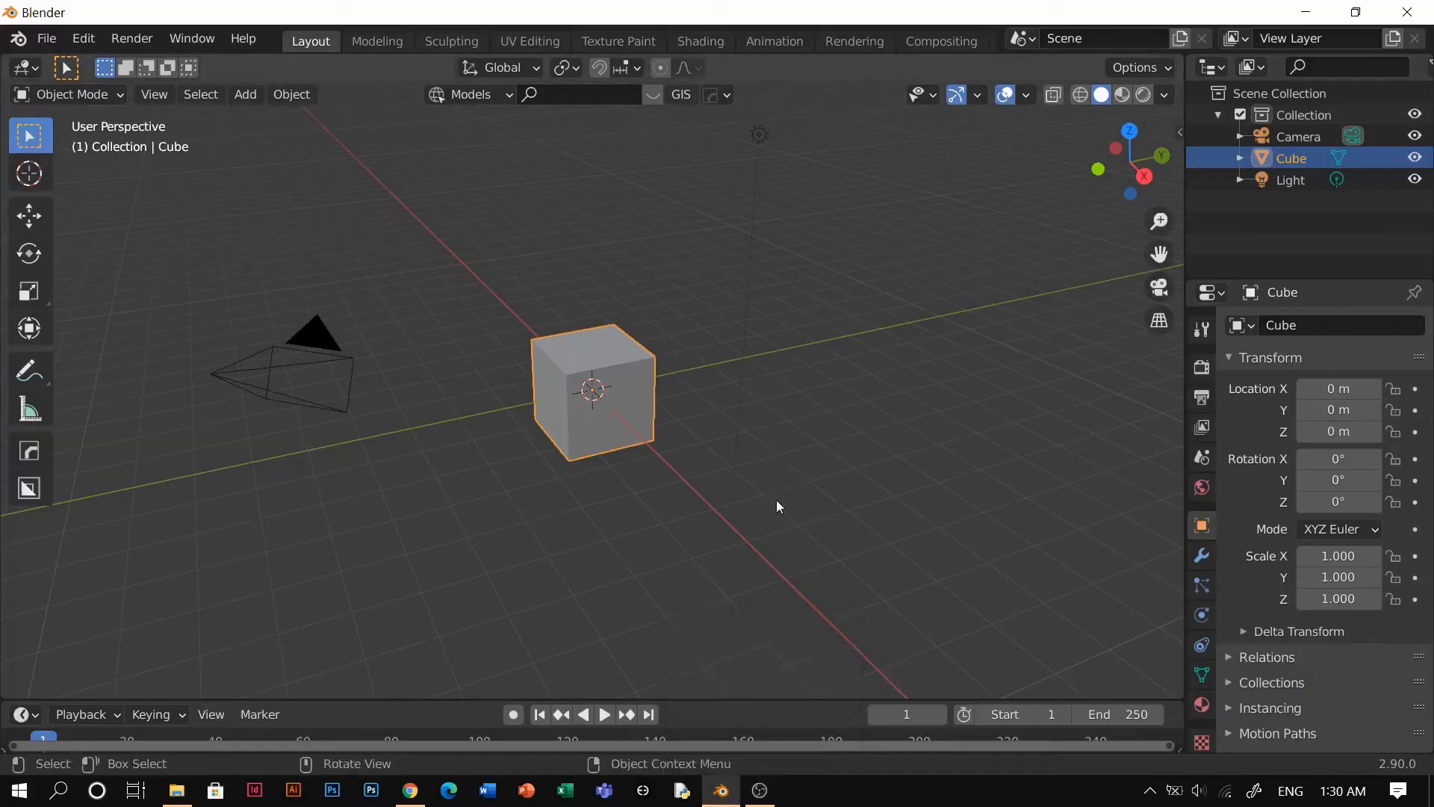
Step: Move the default camera, cube and light together along the X axis, placing the cube at about -20.9 m
click(810, 441)
scroll(808, 452, down, 2)
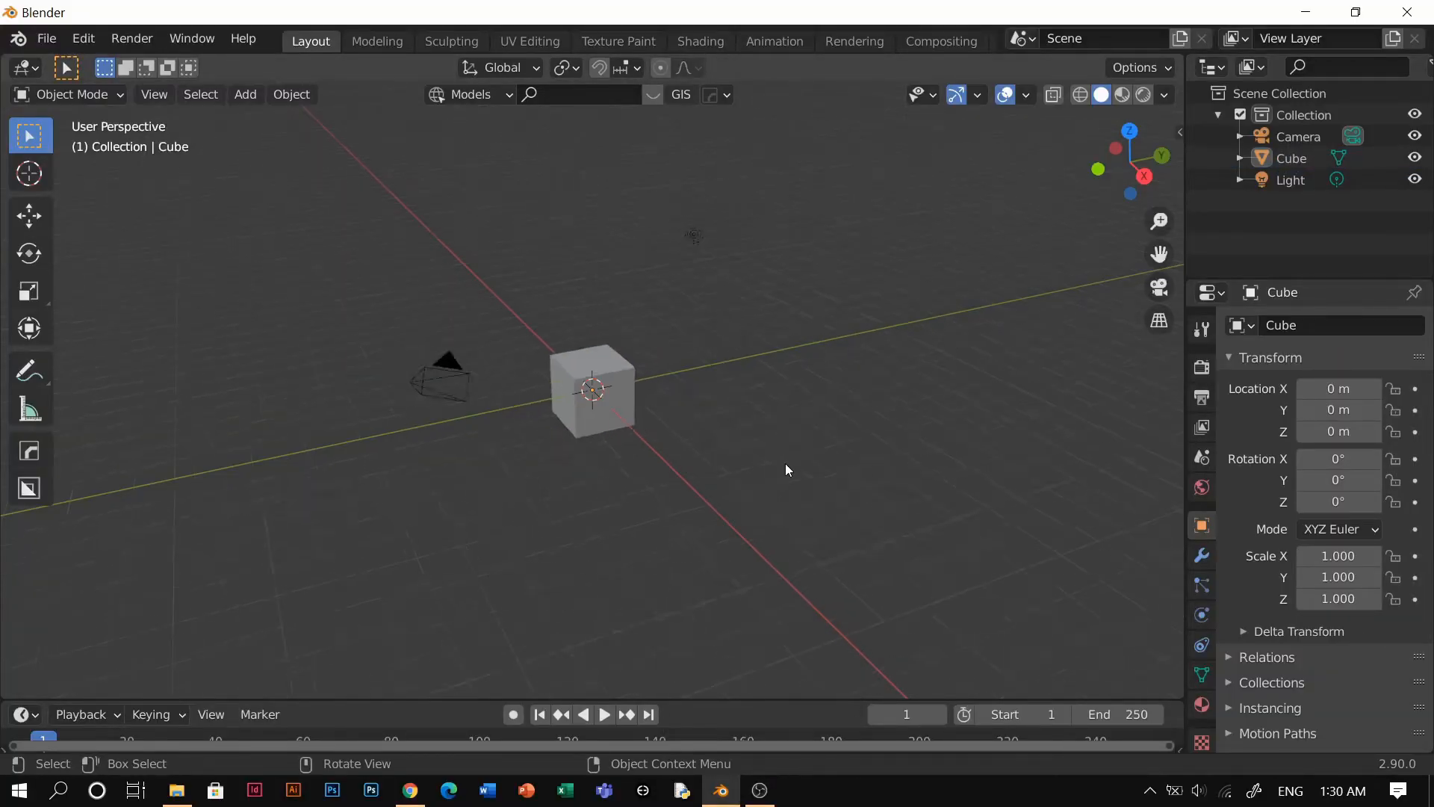
middle_drag(786, 464, 856, 231)
drag(857, 177, 307, 614)
key(g)
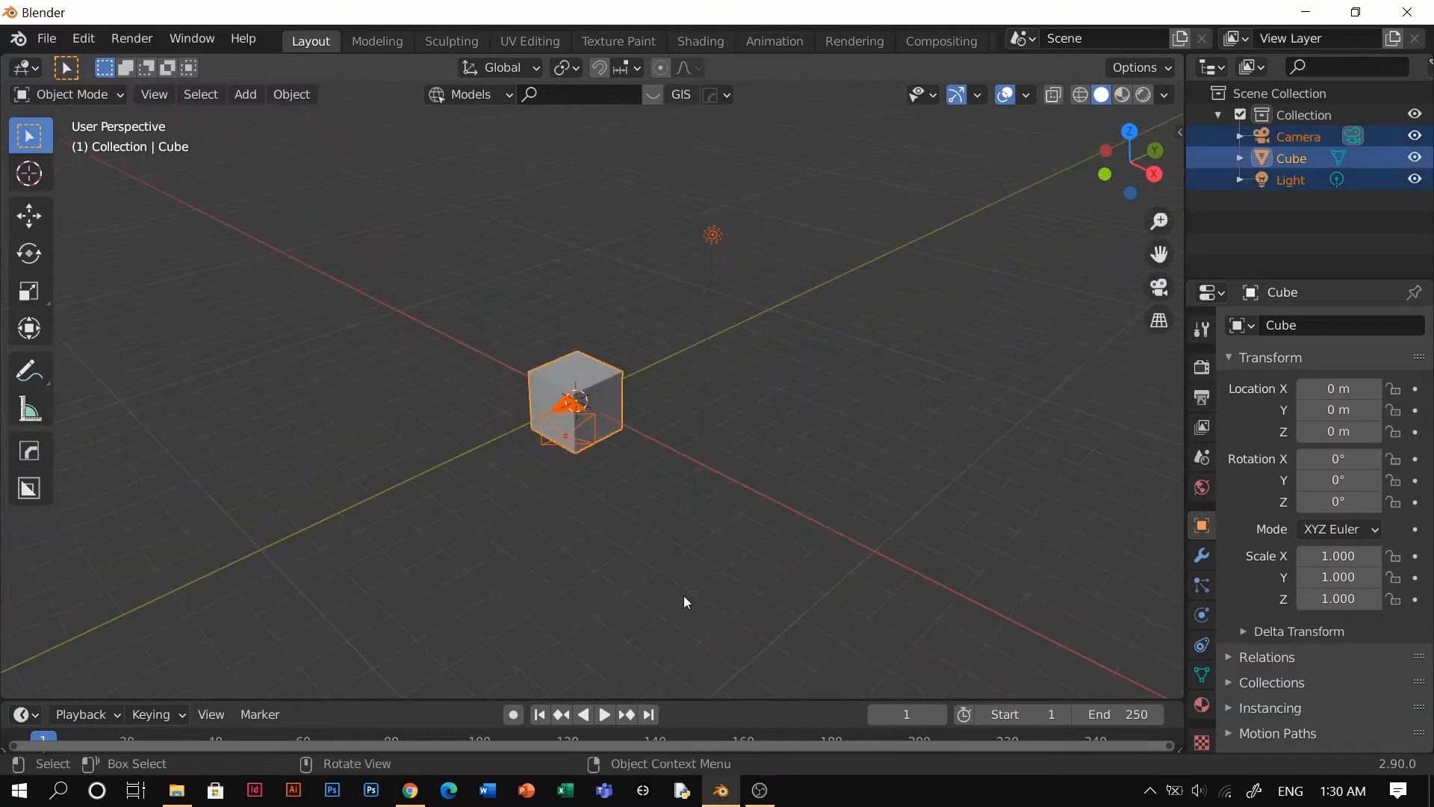
key(x)
click(333, 390)
click(544, 342)
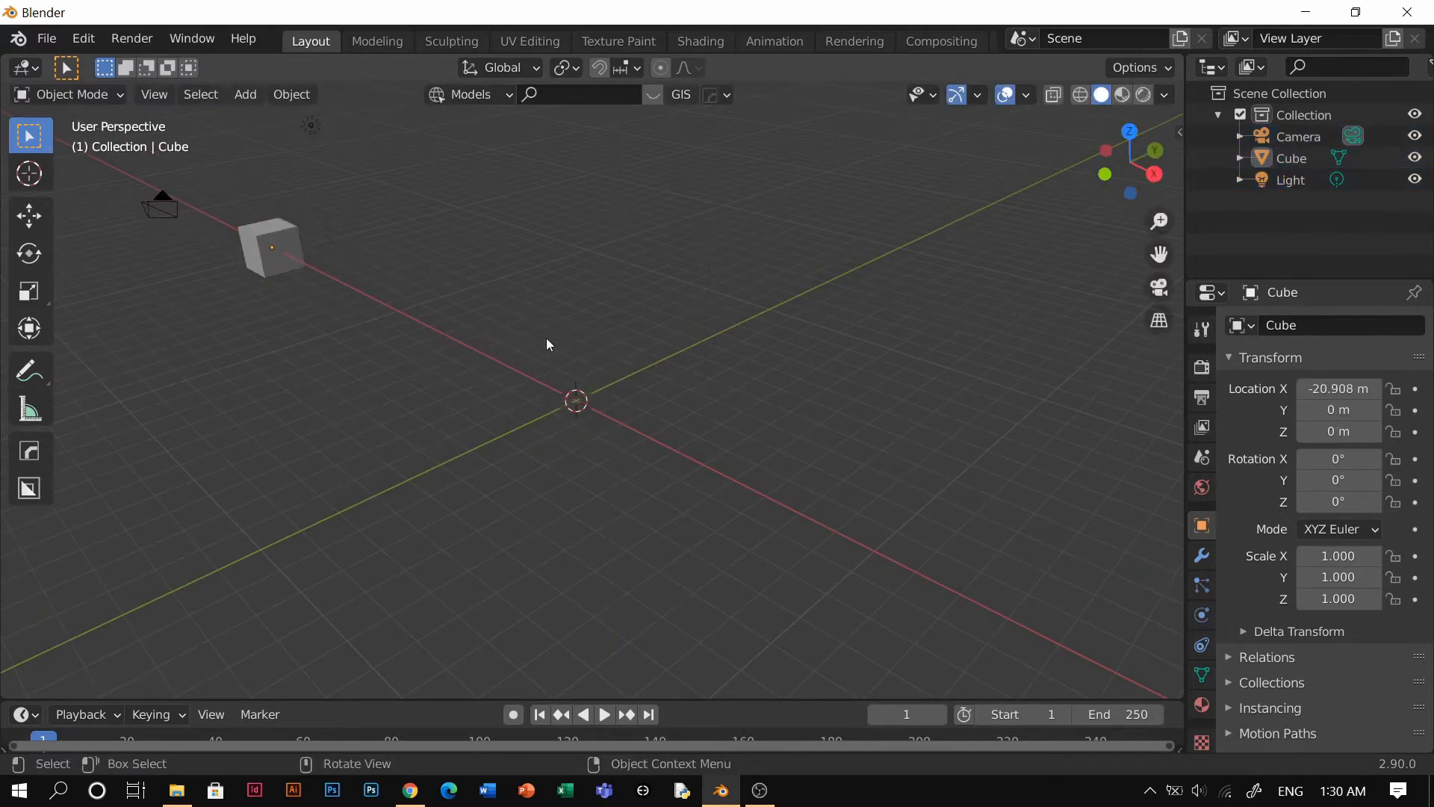
Step: Shift the camera, cube and light farther along the X axis, placing the cube at about -33.2 m
shift+middle_drag(529, 284, 544, 177)
drag(546, 172, 151, 417)
key(g)
key(x)
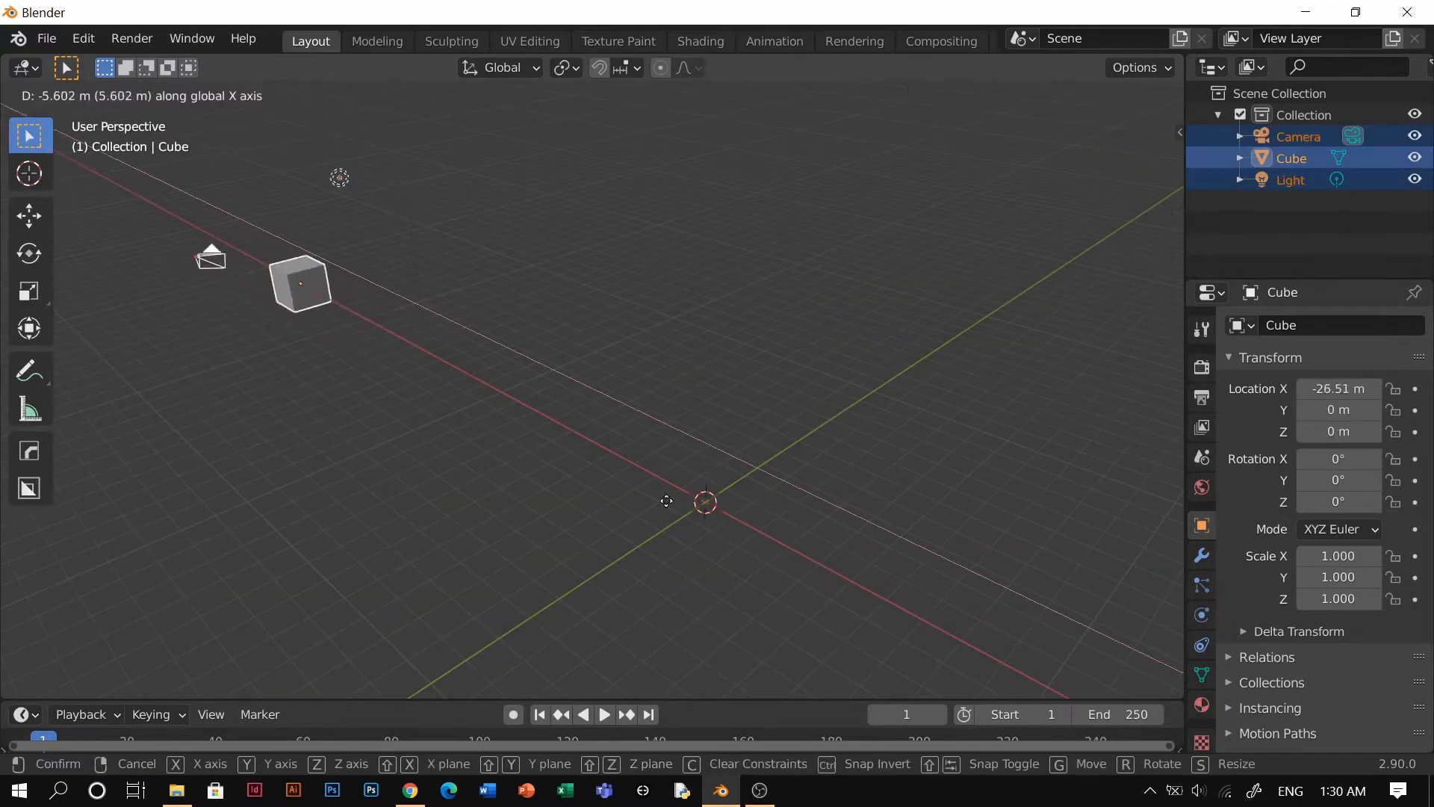
click(786, 515)
Step: Add a new cube at the world origin and scale it uniformly to about 2.11
shift+middle_drag(783, 509, 760, 421)
key(shift+a)
mouse_move(702, 157)
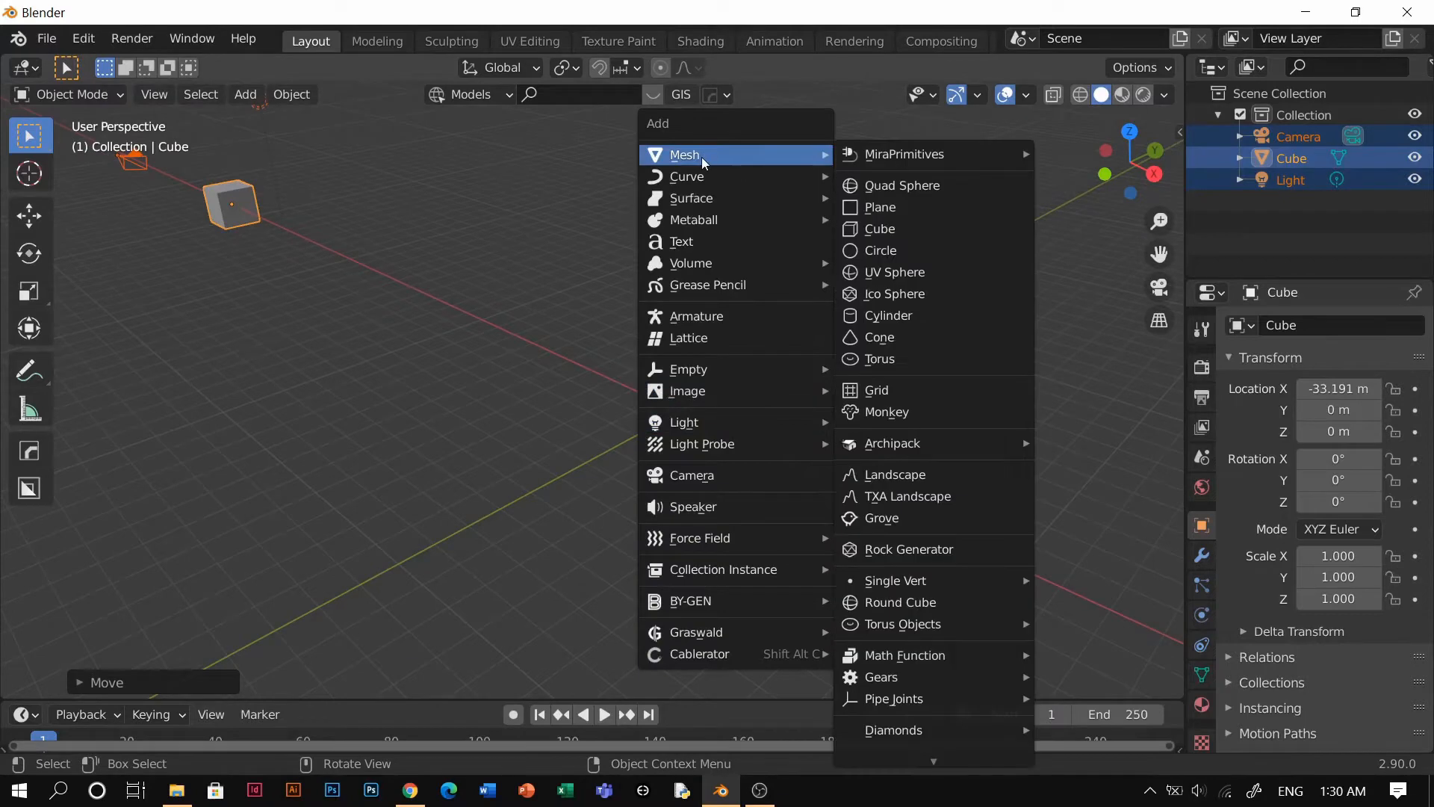
click(902, 229)
key(s)
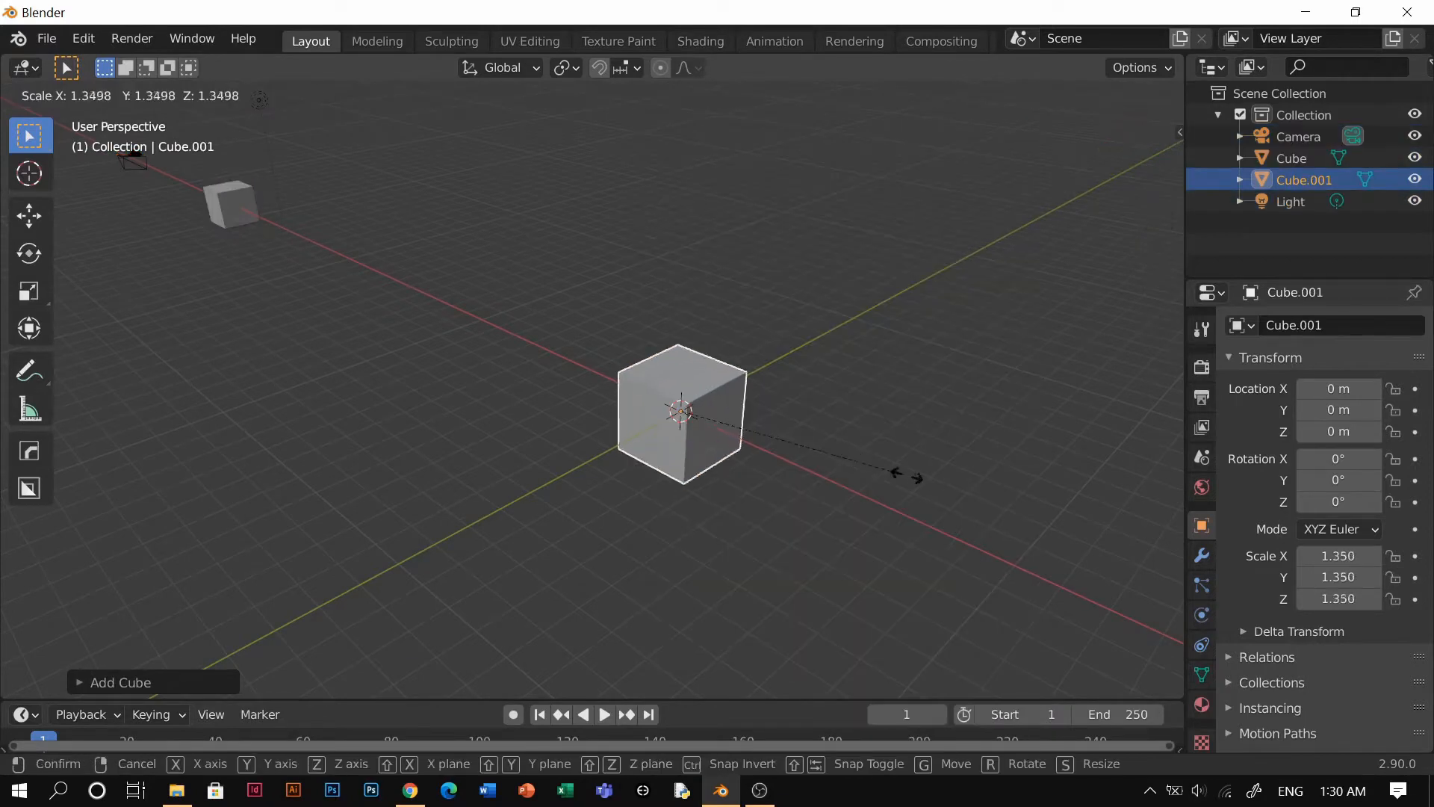
click(1029, 515)
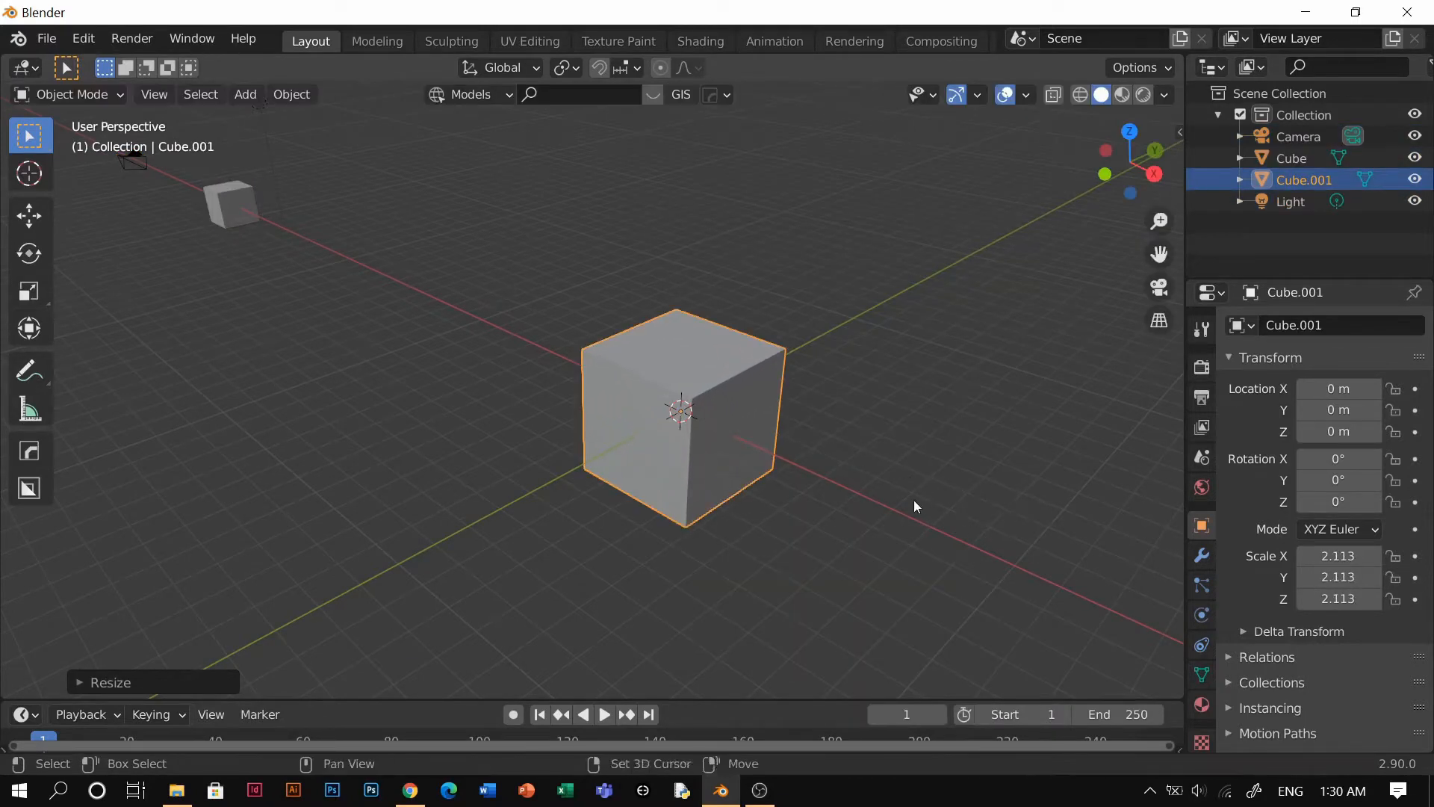
Step: Stretch the new cube into a room-shaped box, scaled to about 4.72 along Y and 2.99 along X
middle_drag(916, 503, 801, 492)
key(s)
key(y)
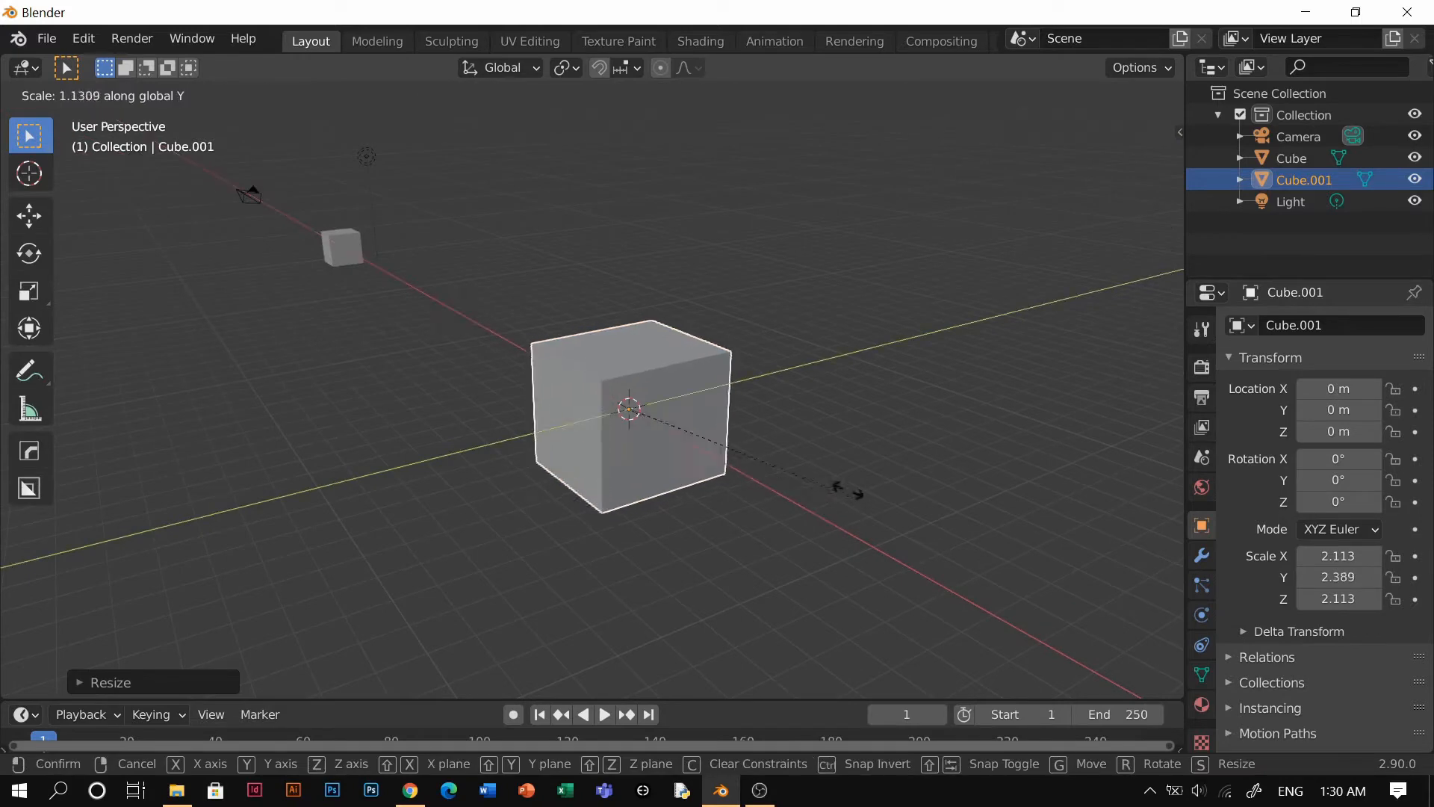
click(1076, 472)
key(s)
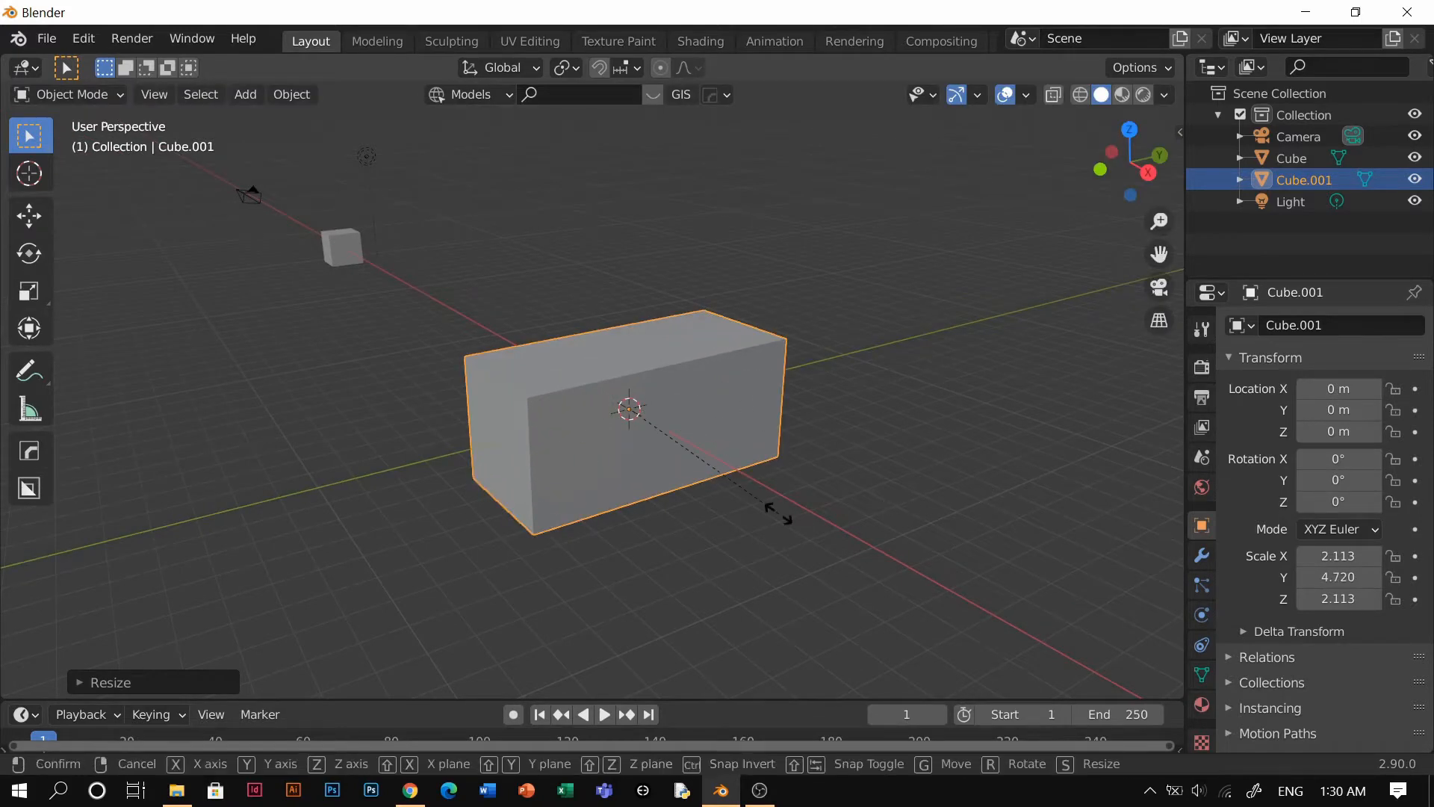
key(x)
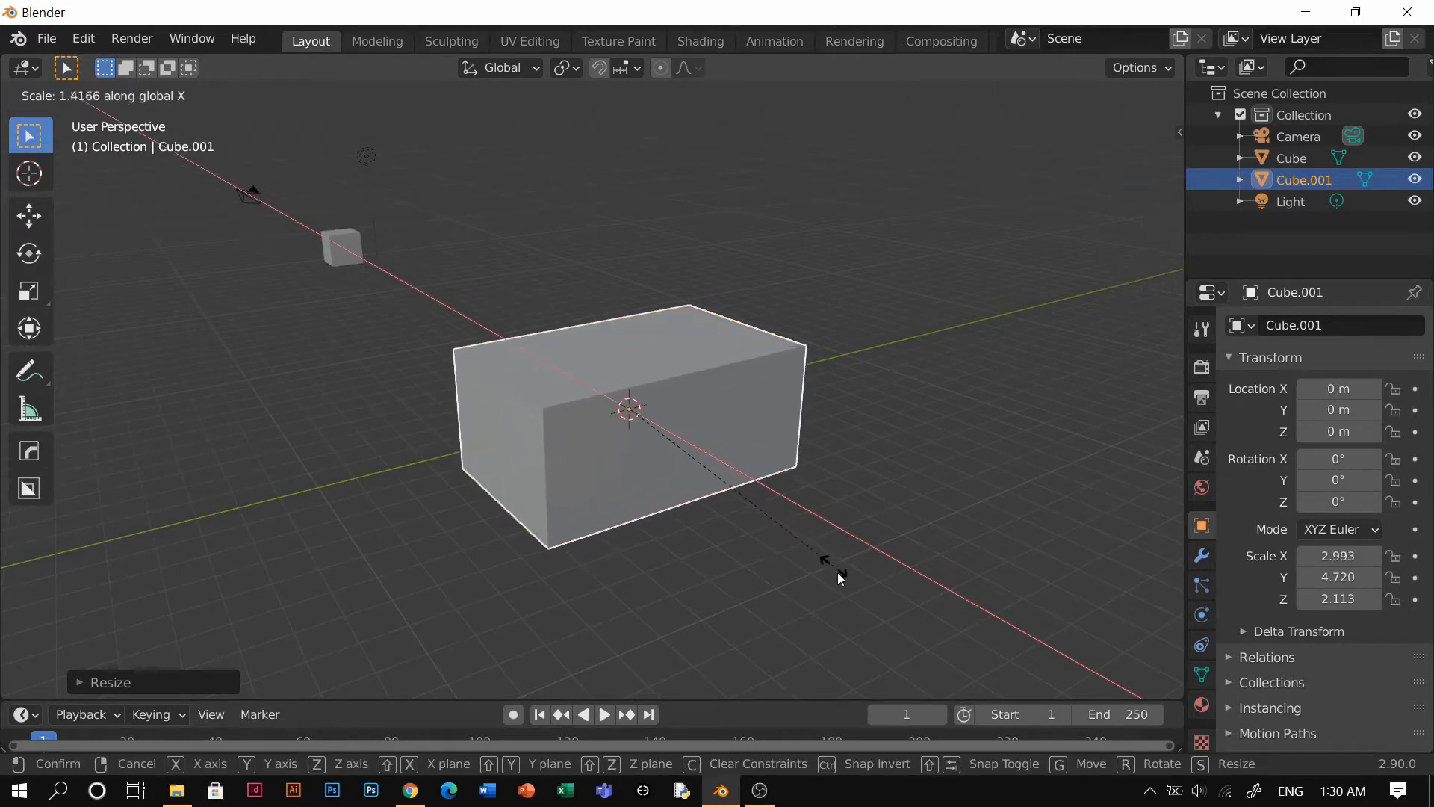
click(837, 572)
Step: Raise the room box along the Z axis to about 1.4 m, working from inside the box
scroll(889, 511, up, 3)
scroll(870, 470, up, 1)
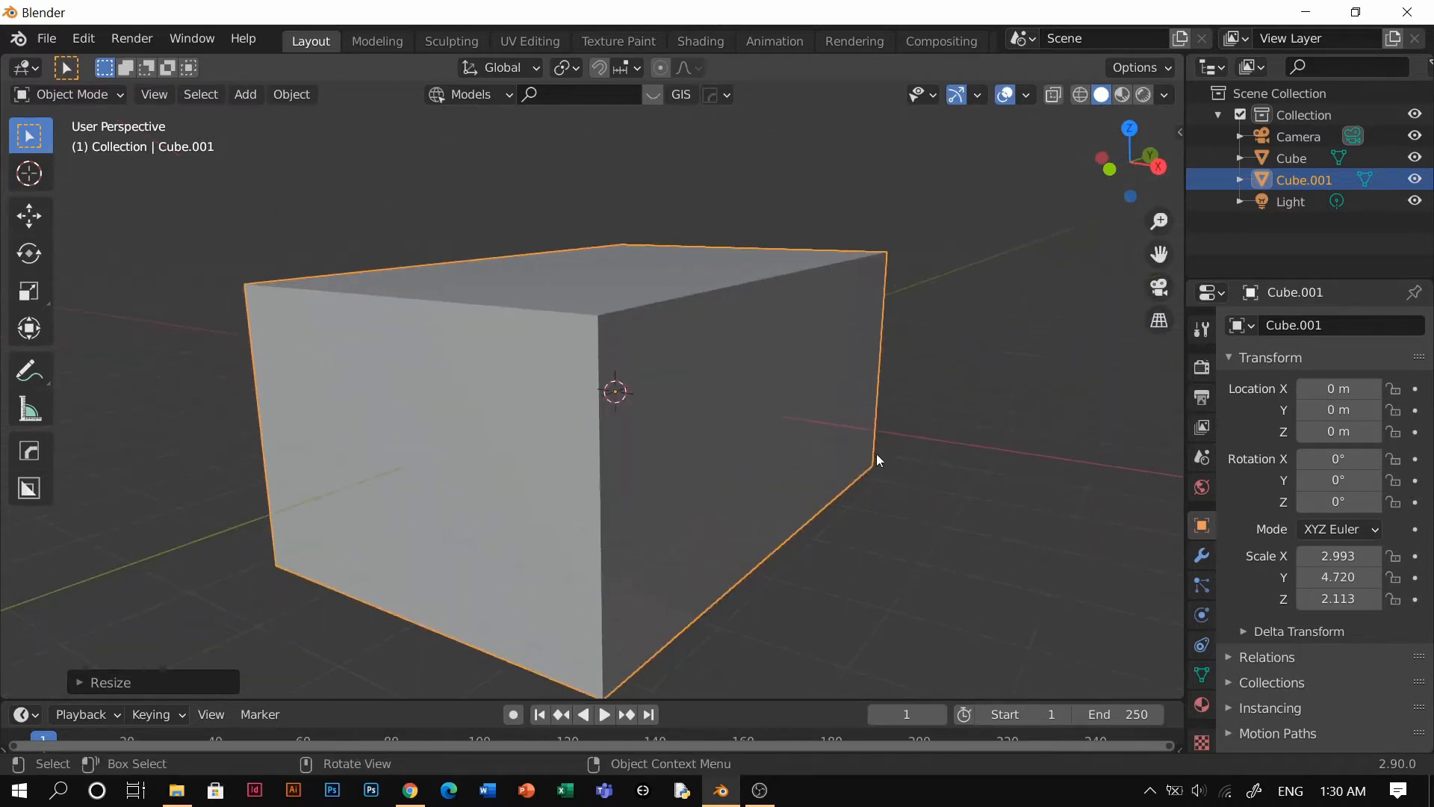
key(shift+grave)
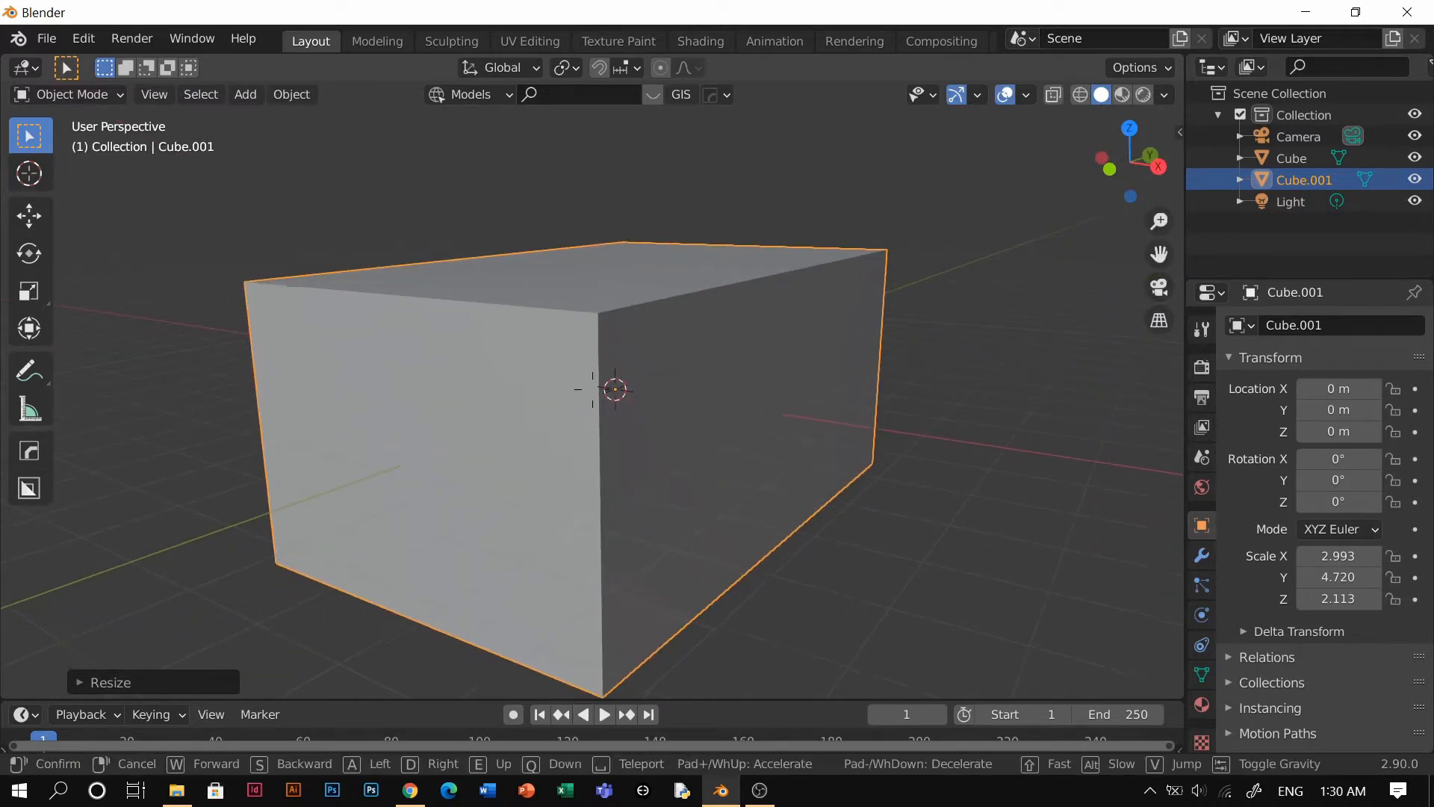
key(w)
key(Escape)
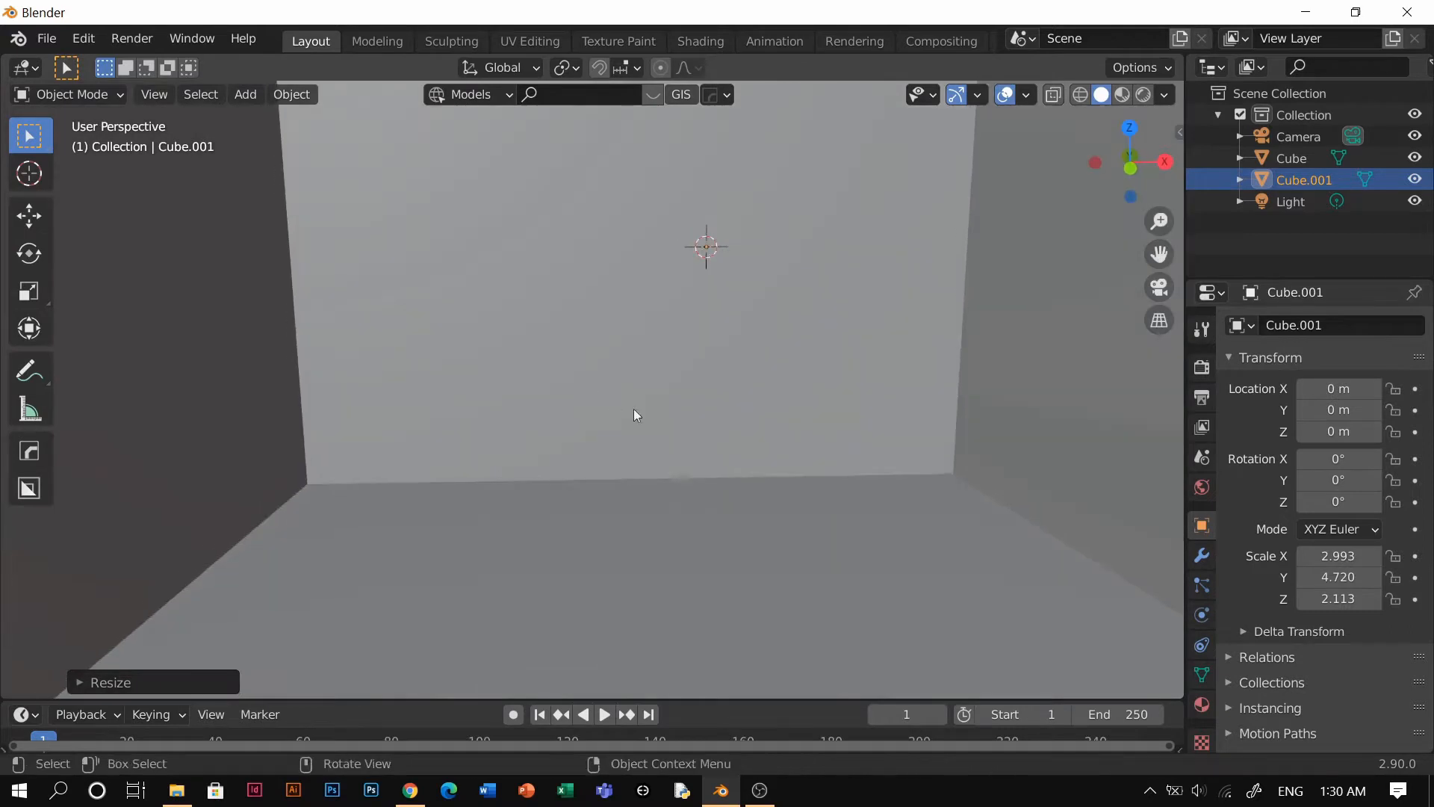
key(g)
key(z)
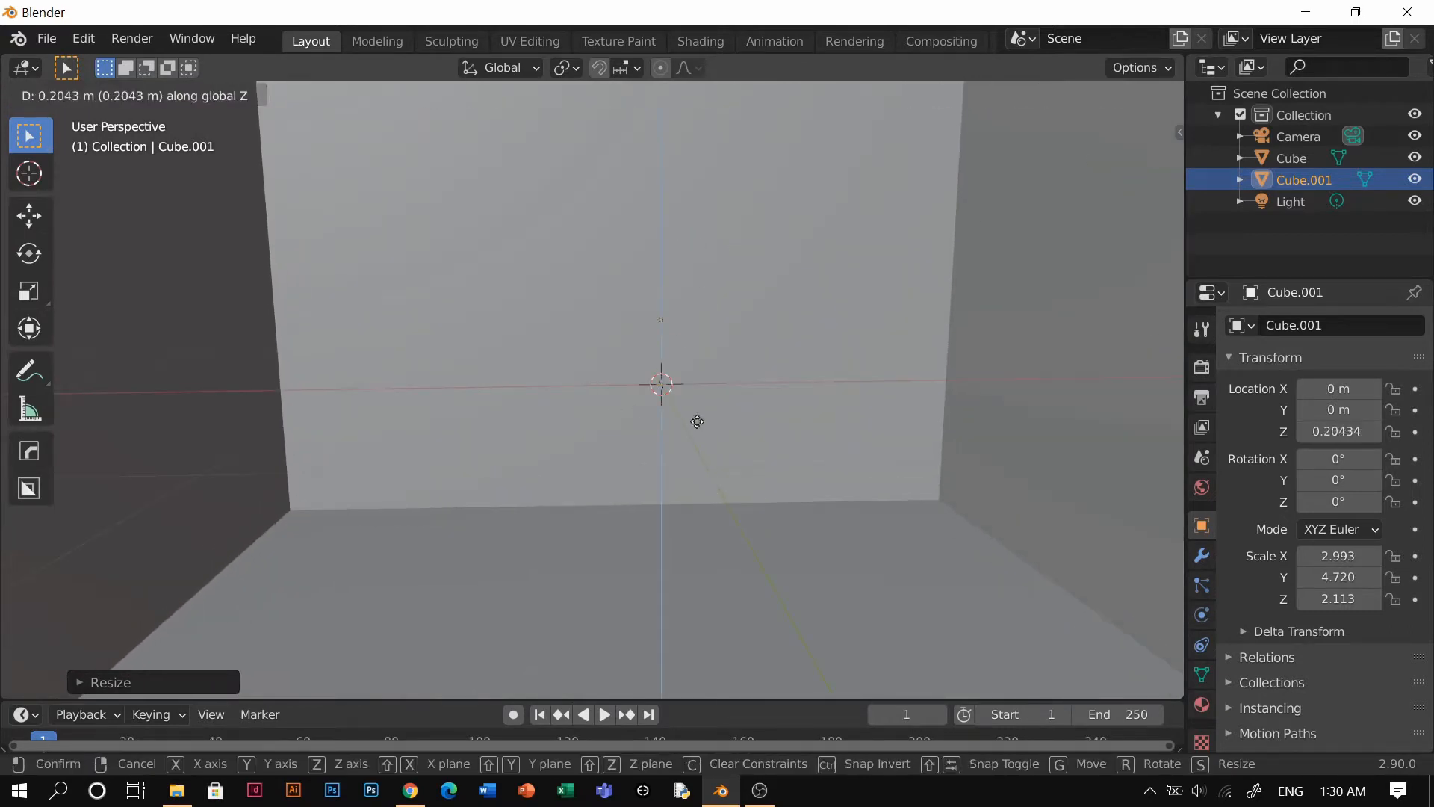
click(680, 629)
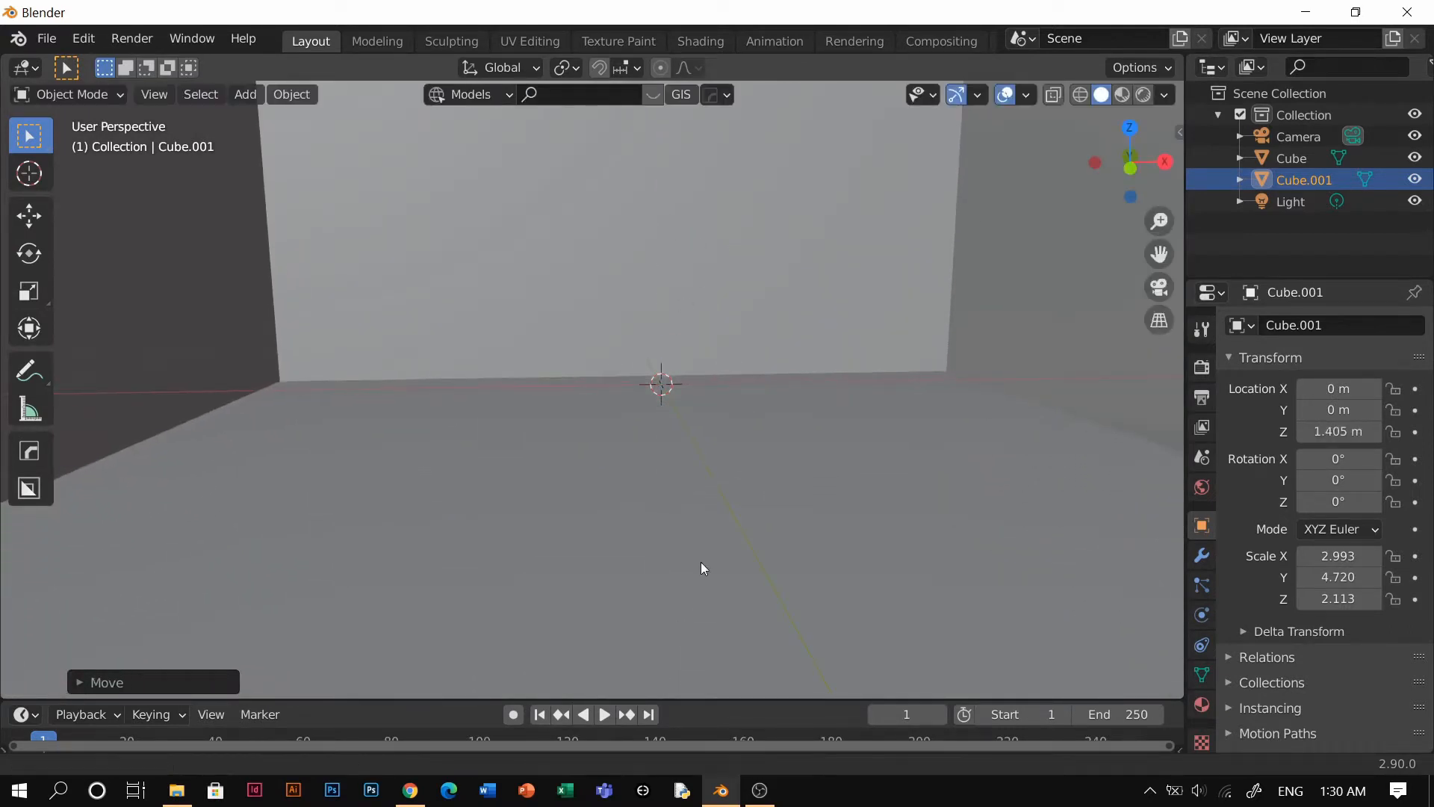
Step: Add another cube at the world origin inside the room and scale it down uniformly to about 0.25
shift+middle_drag(700, 564, 686, 656)
key(shift+a)
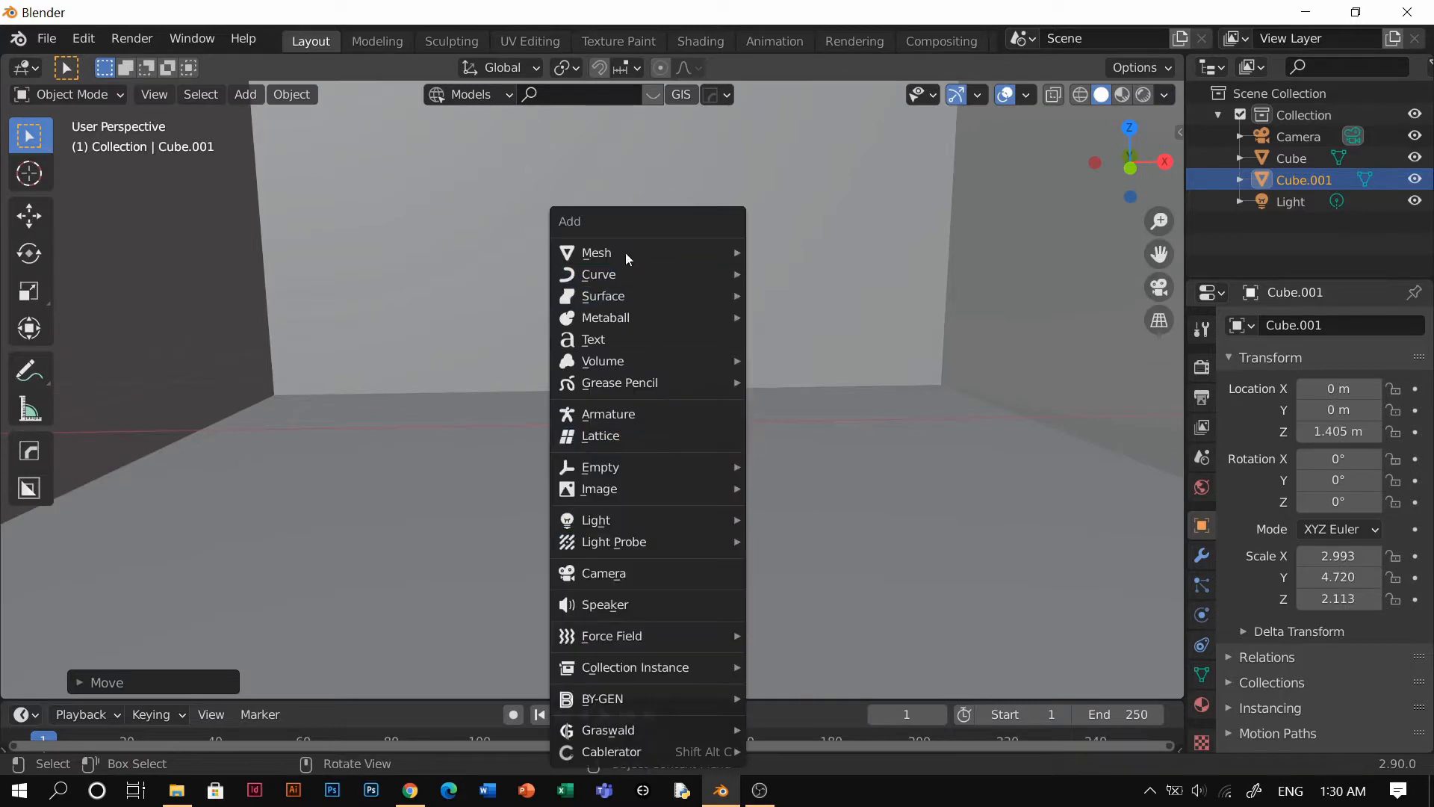
mouse_move(625, 253)
click(840, 330)
key(s)
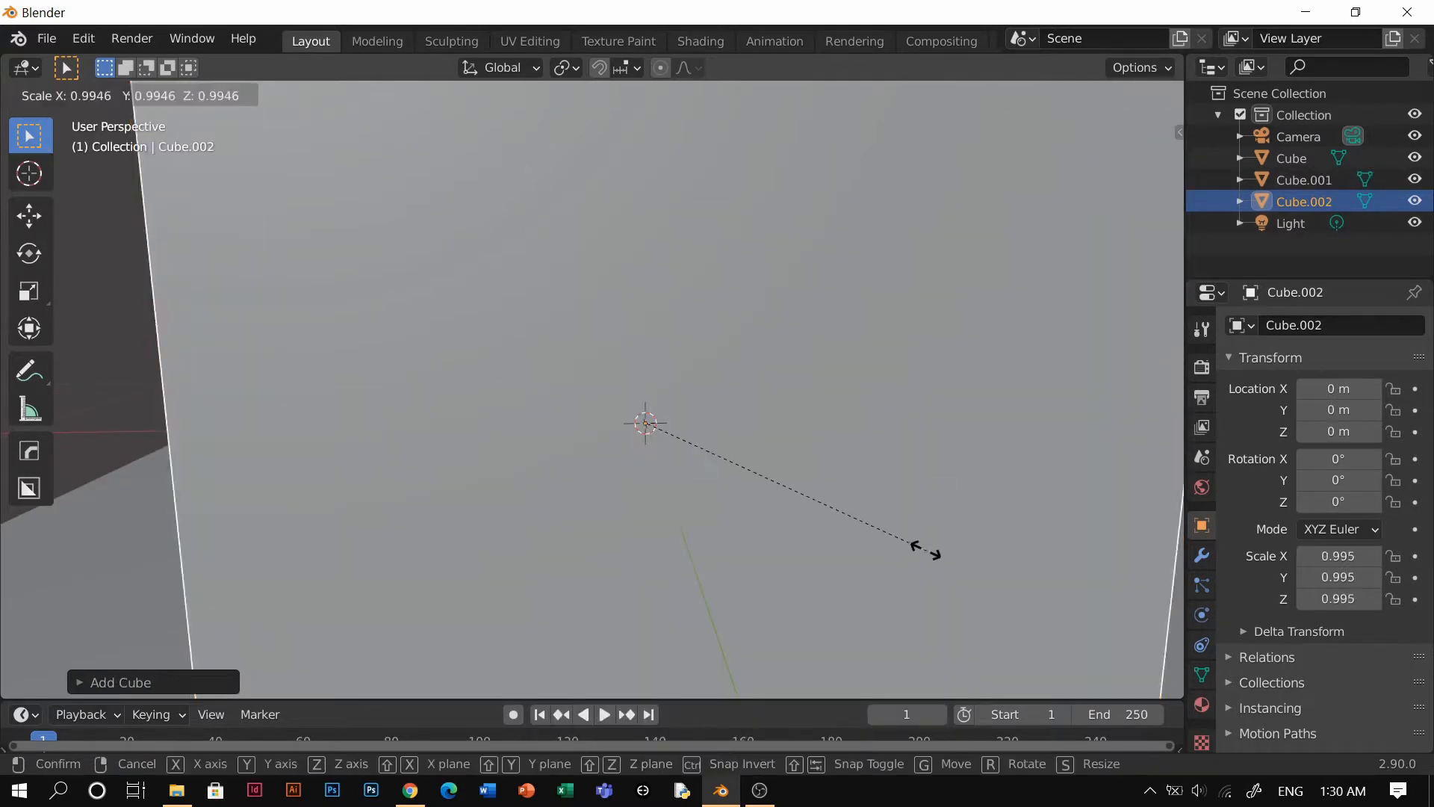
click(720, 446)
Step: Move the small cube along the Y axis toward the room's end wall, to about 3.03 m
middle_drag(752, 513, 806, 518)
key(g)
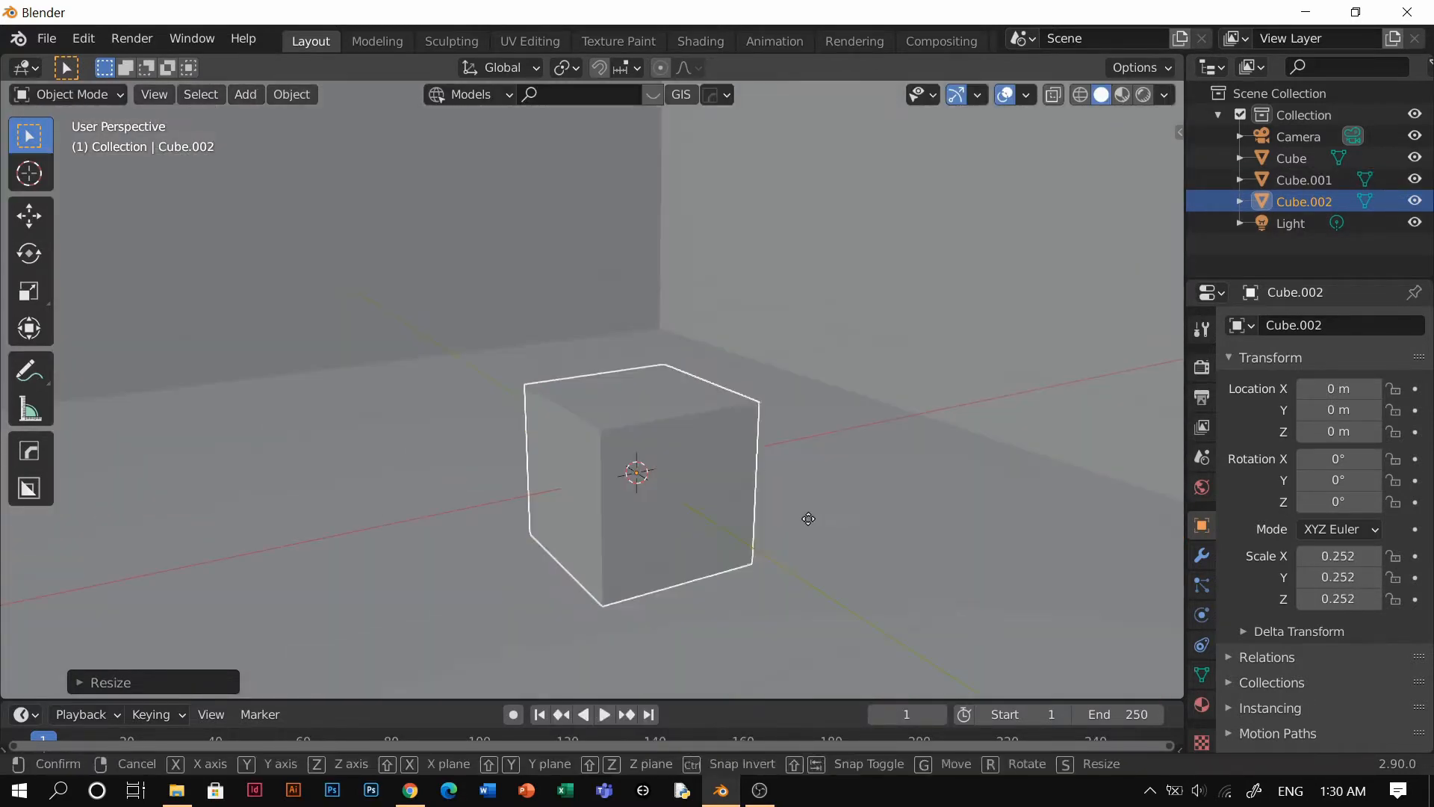
key(y)
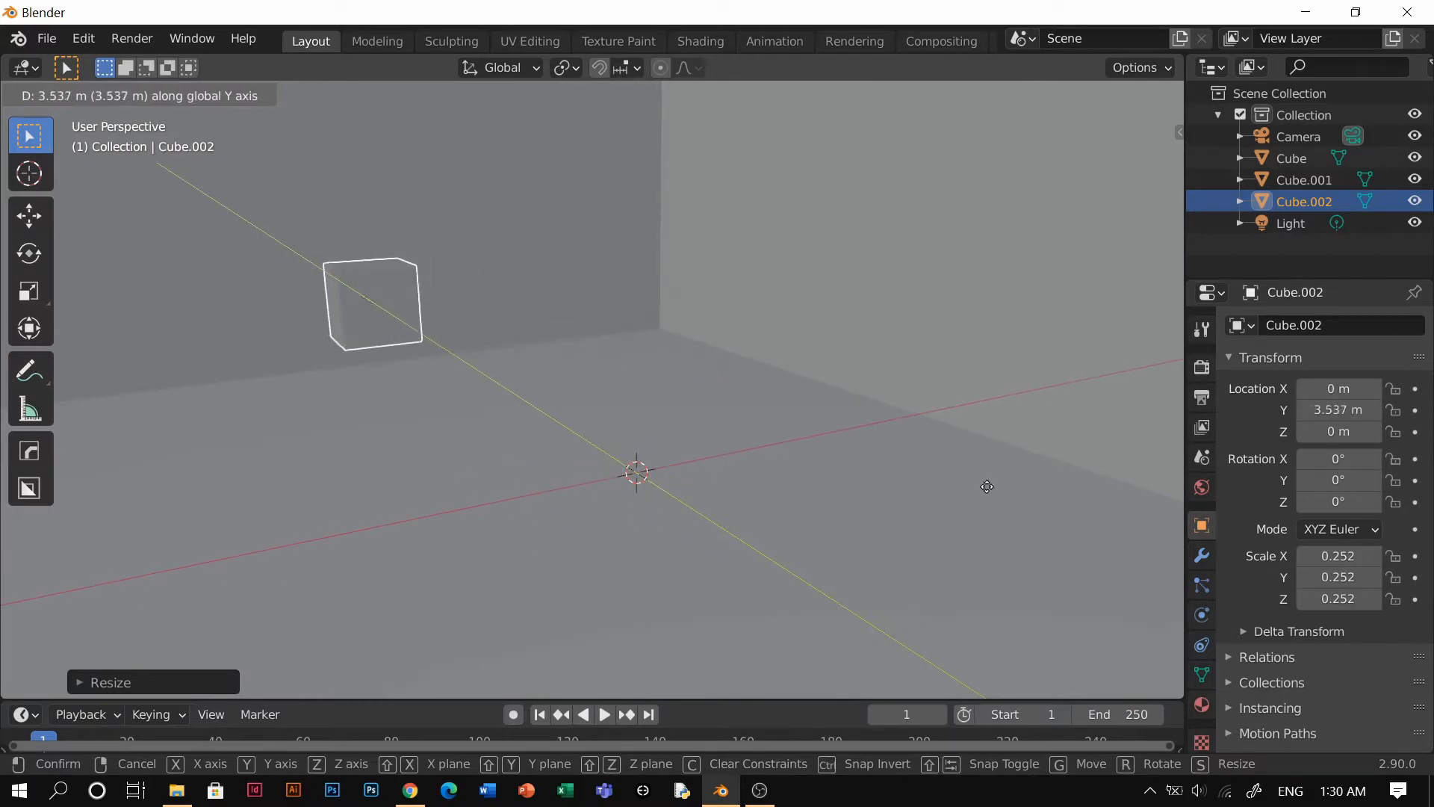
click(1118, 551)
Step: Reshape the small cube into a pillar, scaled to about 0.74 along Z and 0.167 along X and Y
shift+middle_drag(452, 345, 576, 457)
scroll(576, 457, up, 3)
shift+middle_drag(456, 403, 604, 484)
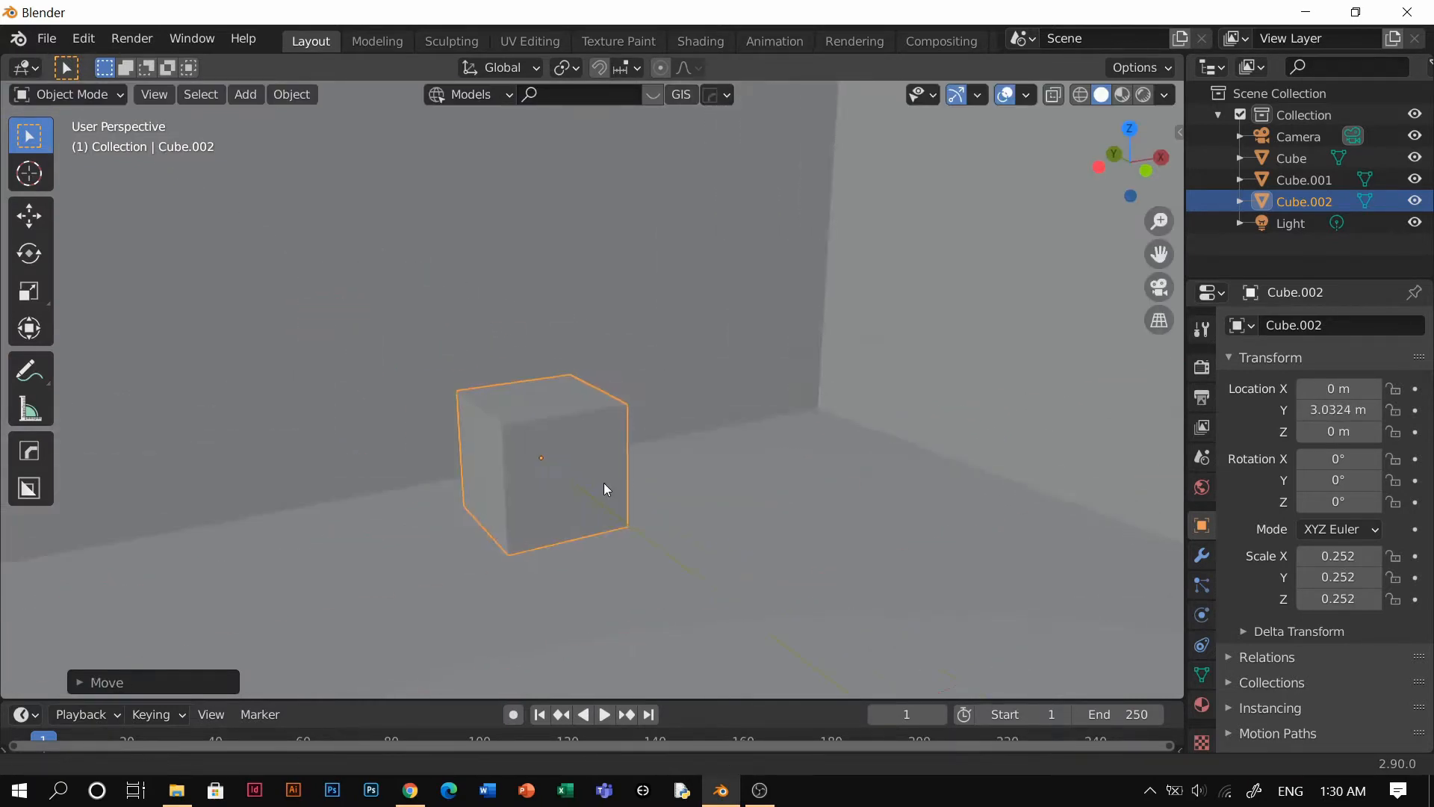
key(s)
key(z)
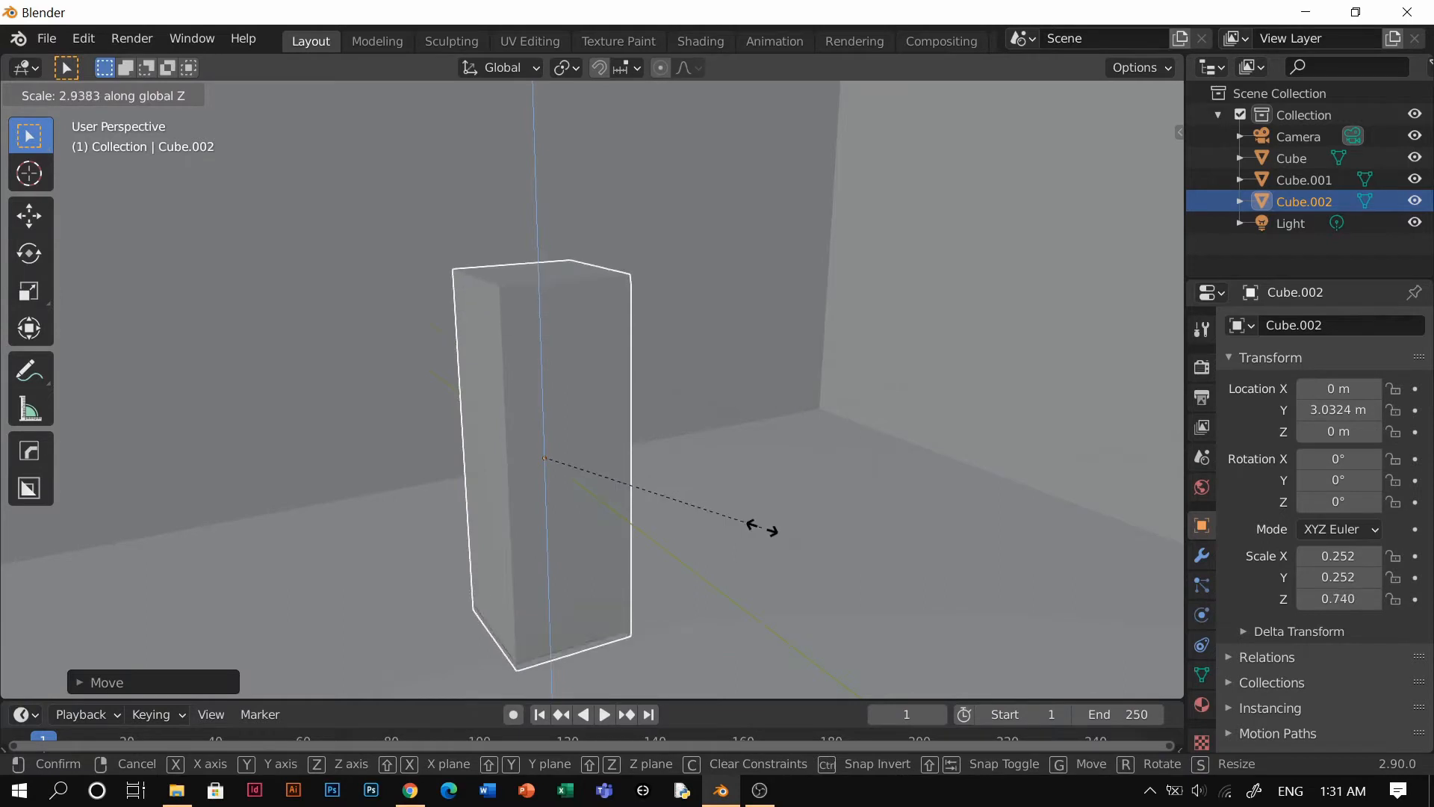
click(762, 527)
key(s)
key(shift+z)
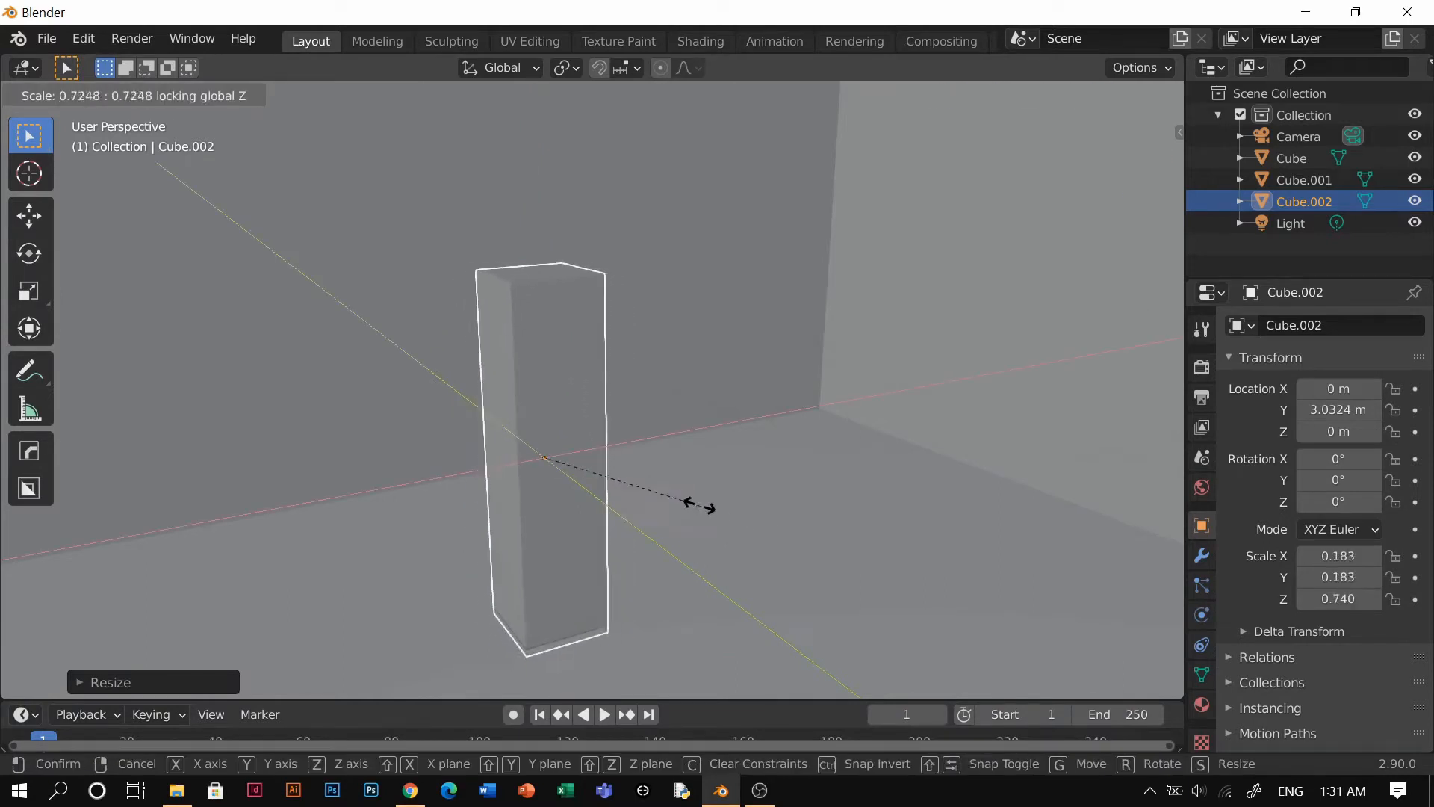
Step: Sink the pillar partly into the floor at about -0.66 m in Z and move it to about 3.96 m in Y
key(g)
key(z)
click(674, 635)
key(g)
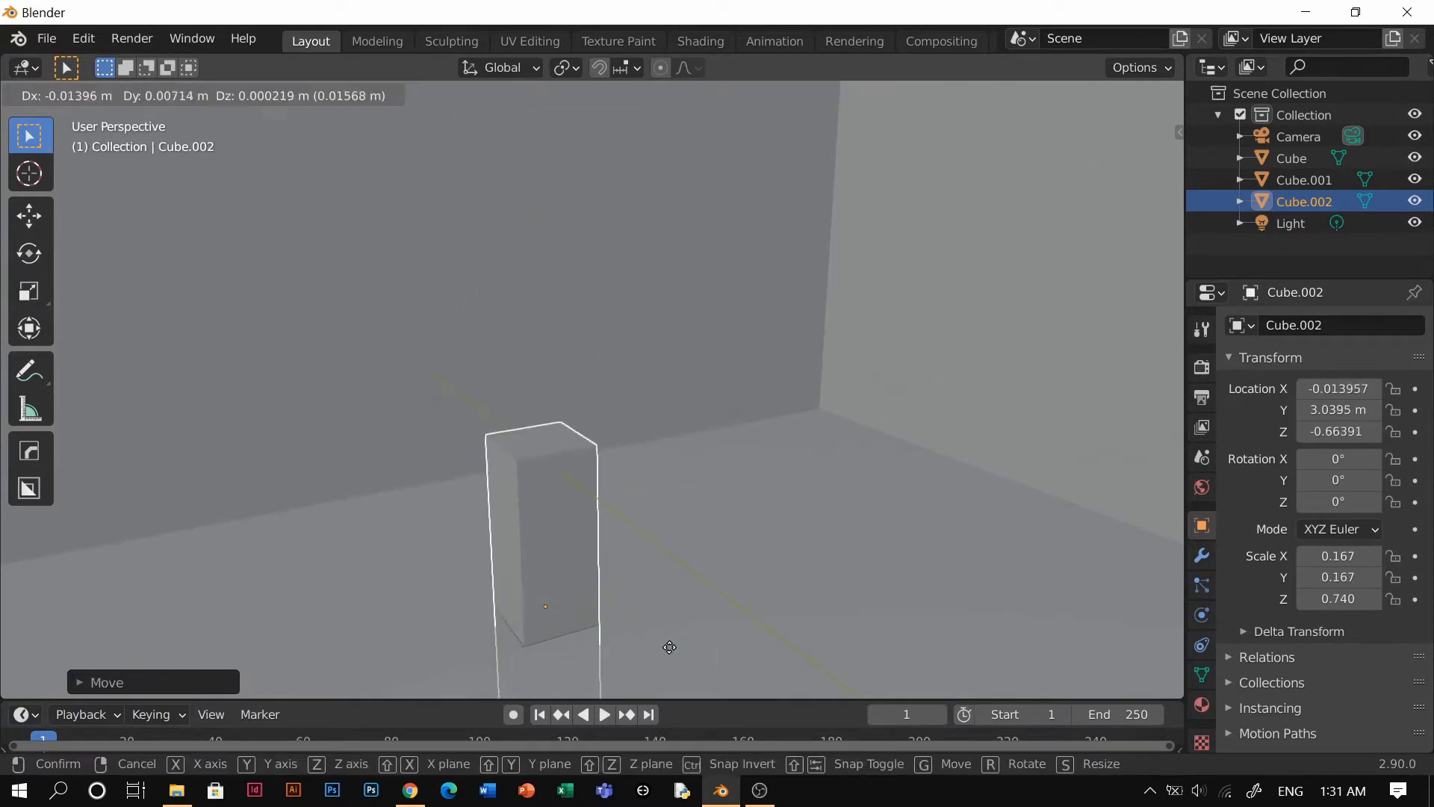
key(y)
click(682, 547)
Step: Widen the pillar to a scale of about 0.22 along X and Y, leaving its height unscaled
middle_drag(682, 548, 612, 557)
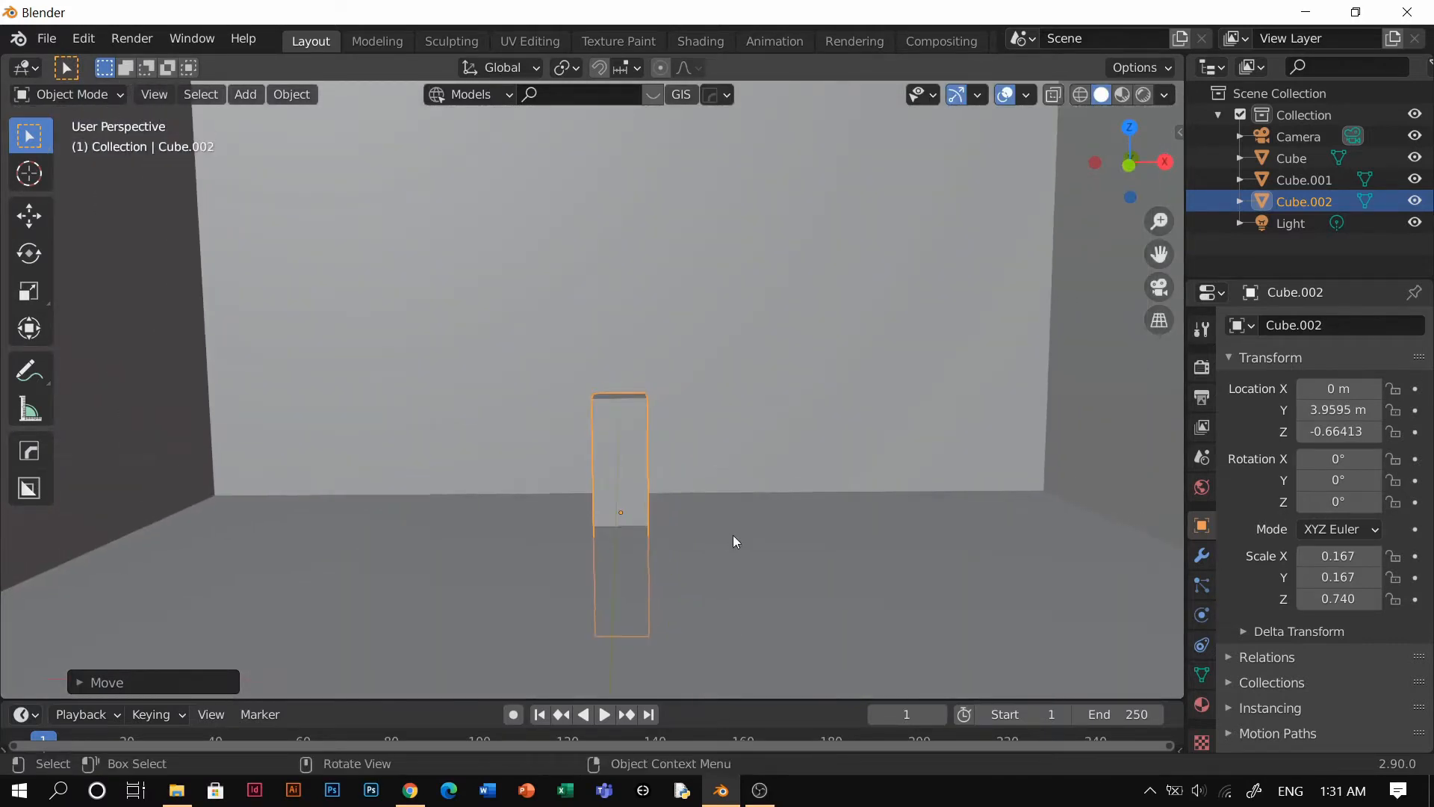
scroll(714, 580, down, 3)
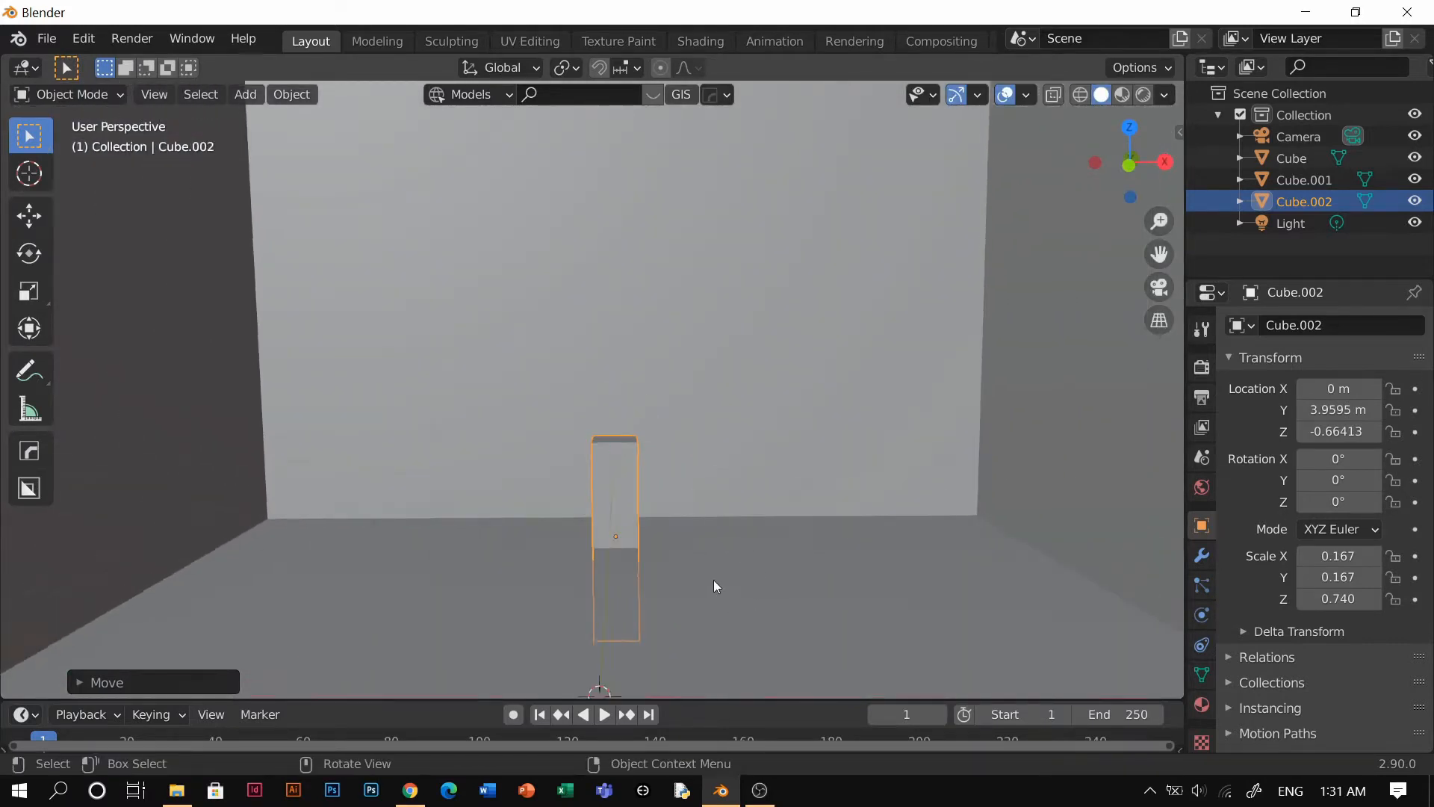
middle_drag(731, 558, 791, 574)
key(s)
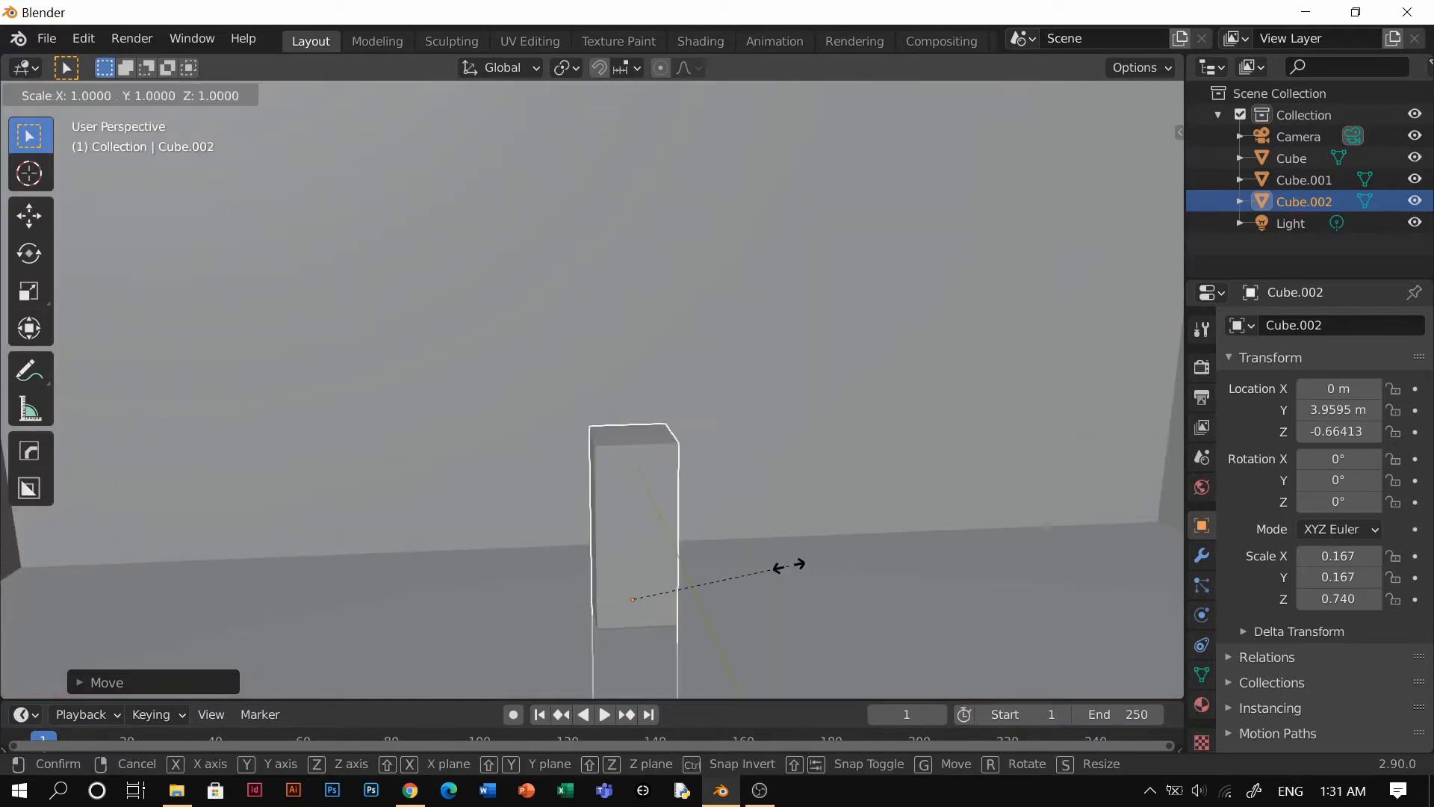
key(shift+z)
click(843, 585)
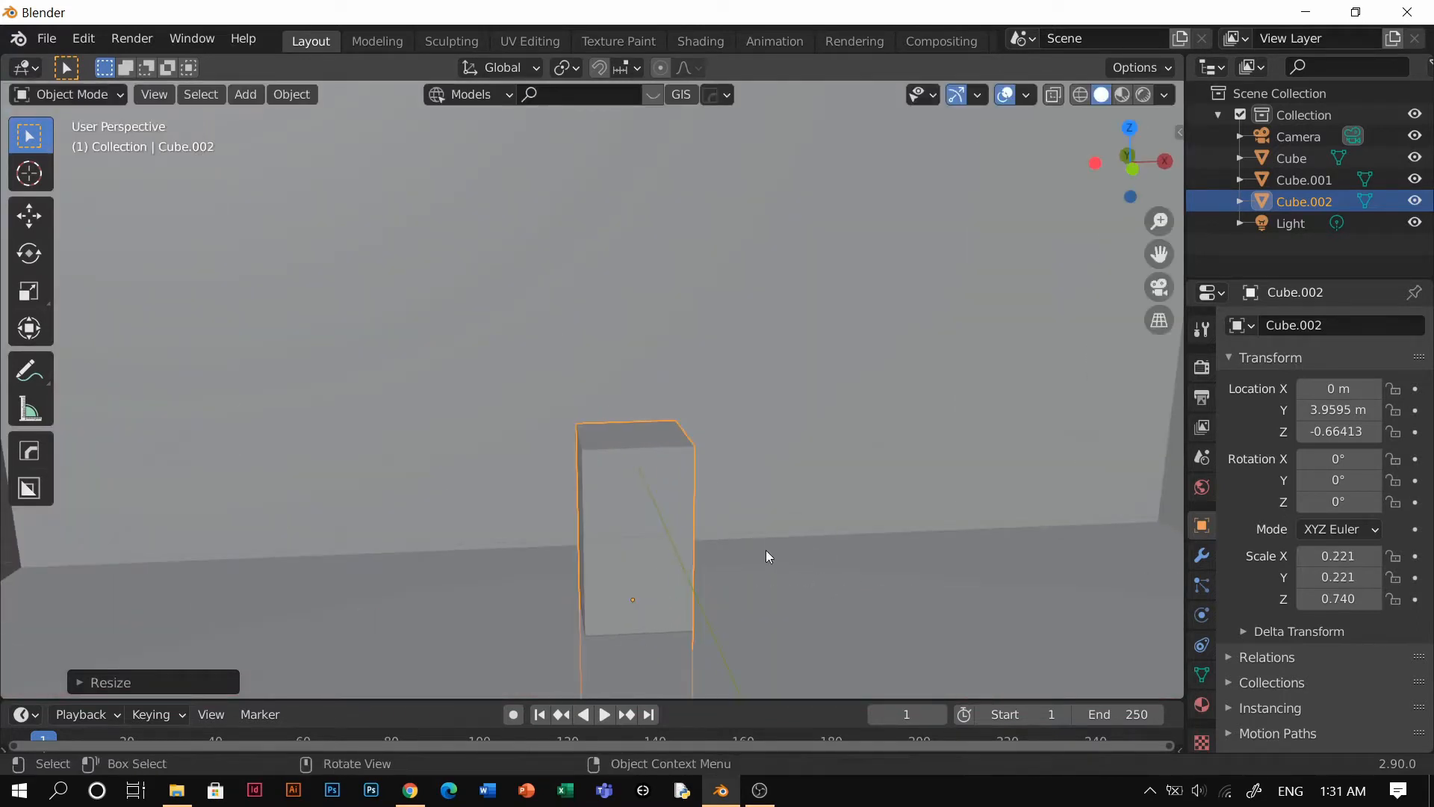
Step: Apply the scale of the pillar and of the room box
key(ctrl+a)
click(768, 555)
click(787, 476)
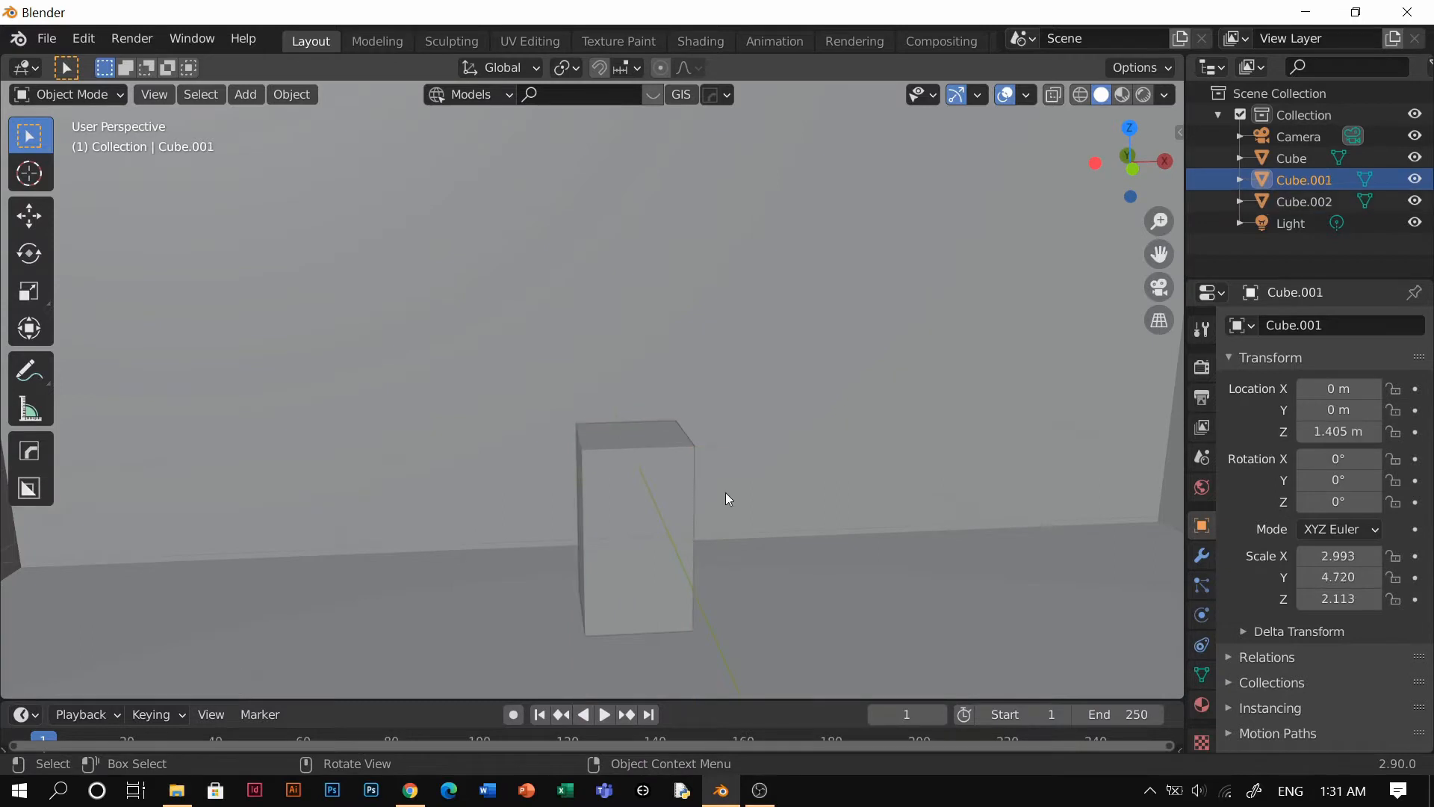
key(ctrl+a)
click(752, 506)
Step: Flatten the room box to a Z scale of about 0.75 and lower it to about 0.87 m in Z
scroll(774, 512, down, 5)
mouse_move(777, 518)
middle_down()
mouse_move(737, 503)
mouse_move(762, 557)
mouse_move(755, 503)
middle_up()
key(s)
key(z)
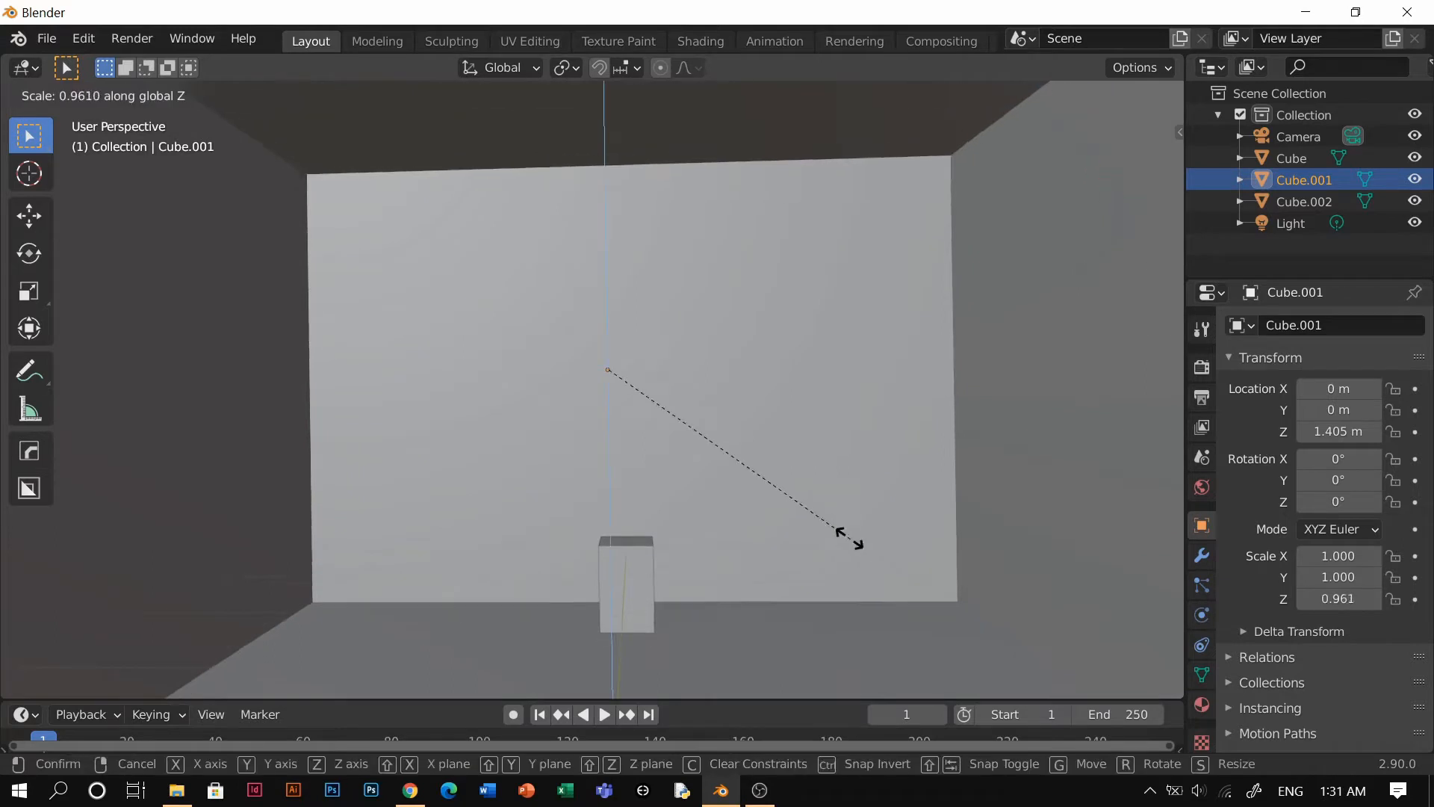
click(775, 526)
key(g)
key(z)
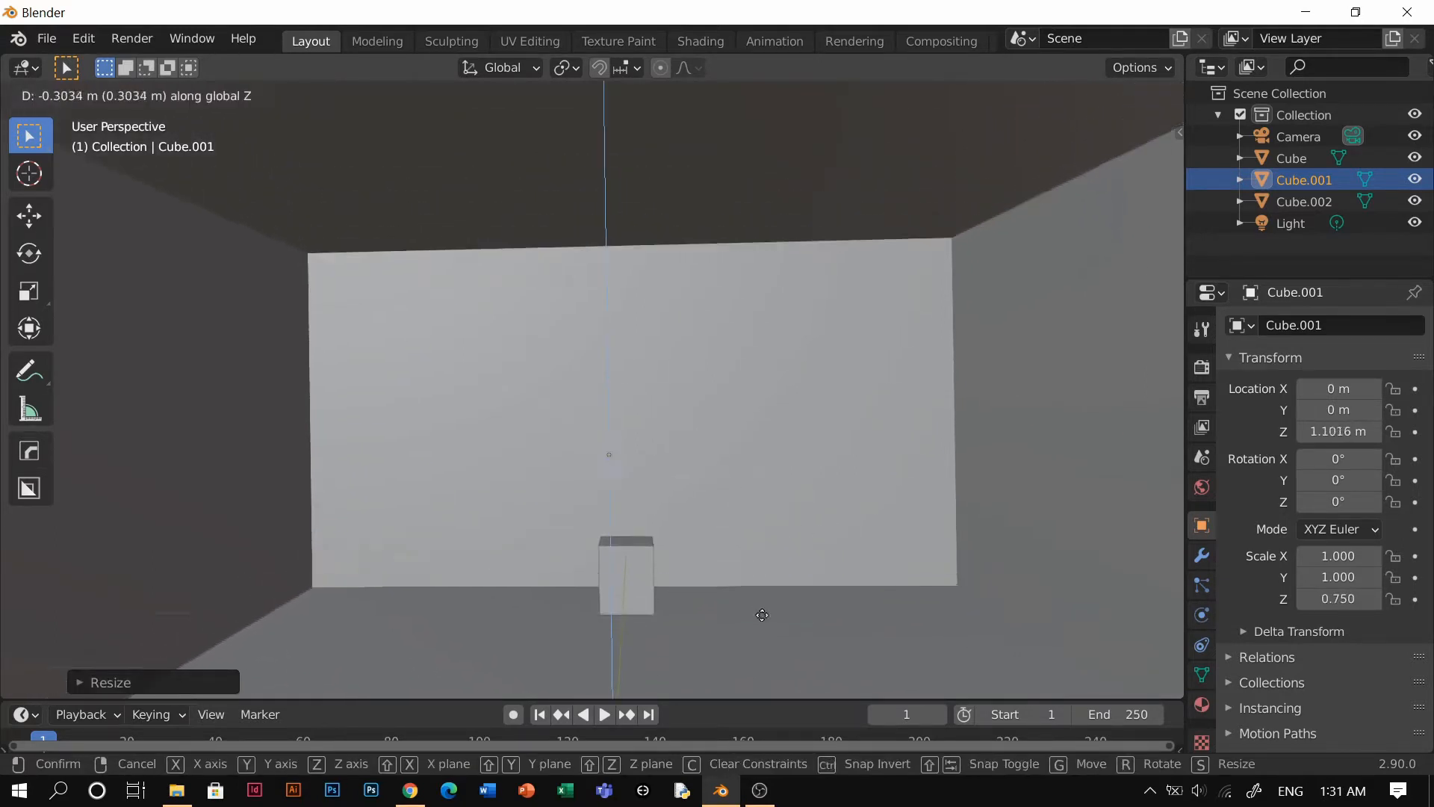
click(773, 626)
shift+middle_drag(773, 626, 817, 551)
scroll(814, 550, up, 2)
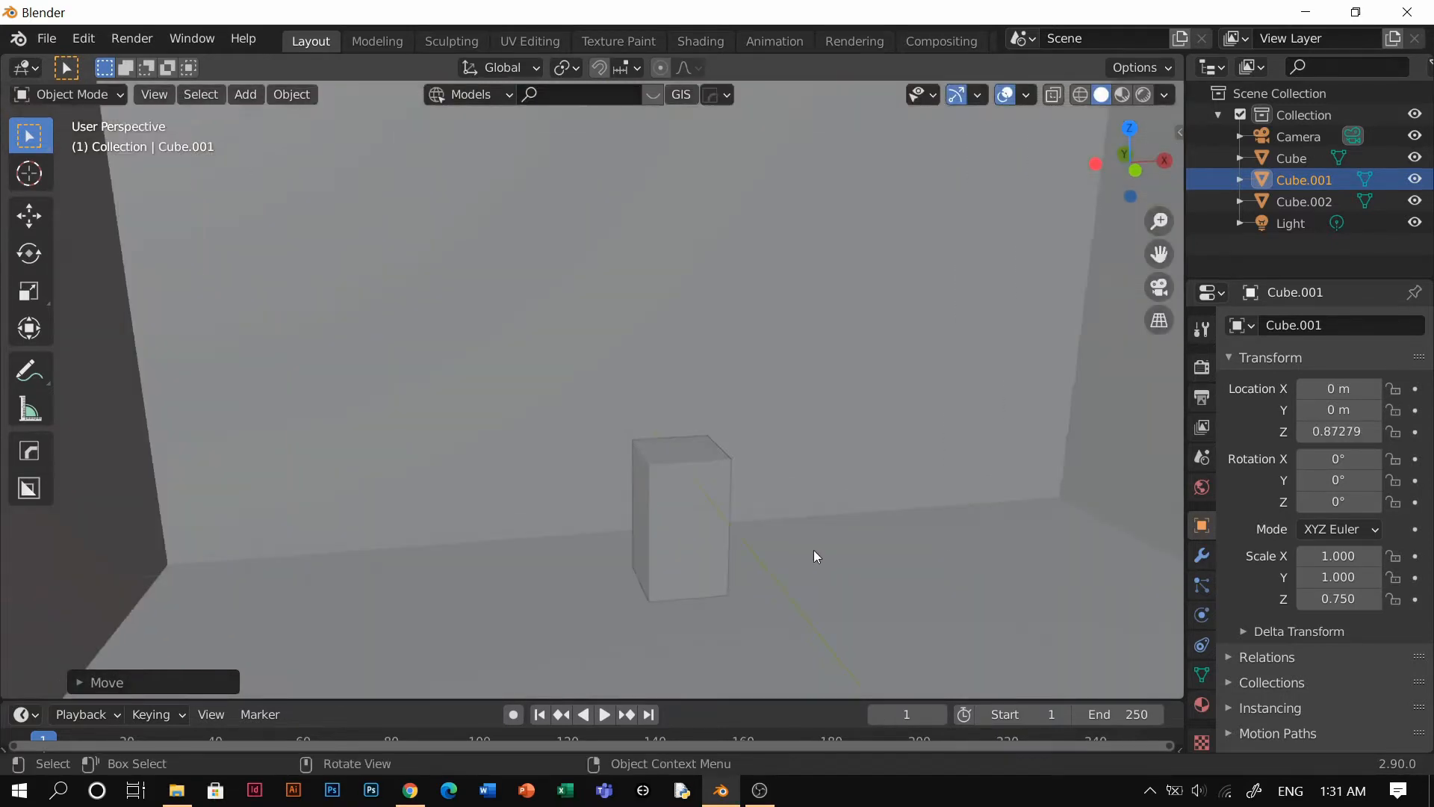
scroll(732, 503, up, 3)
scroll(732, 508, up, 2)
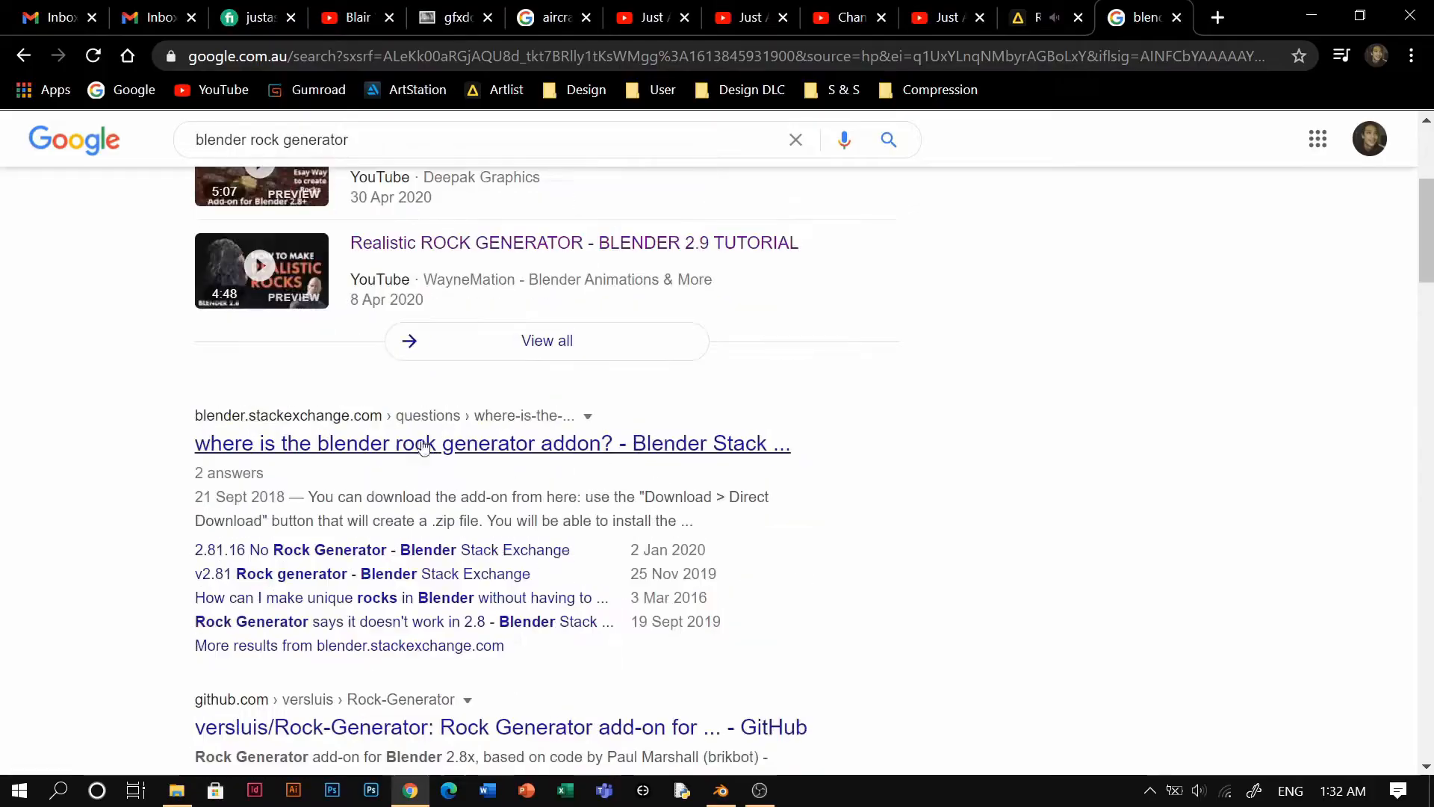
Step: Look through the search results for a Blender rock generator add-on and switch back to Blender
scroll(474, 471, up, 3)
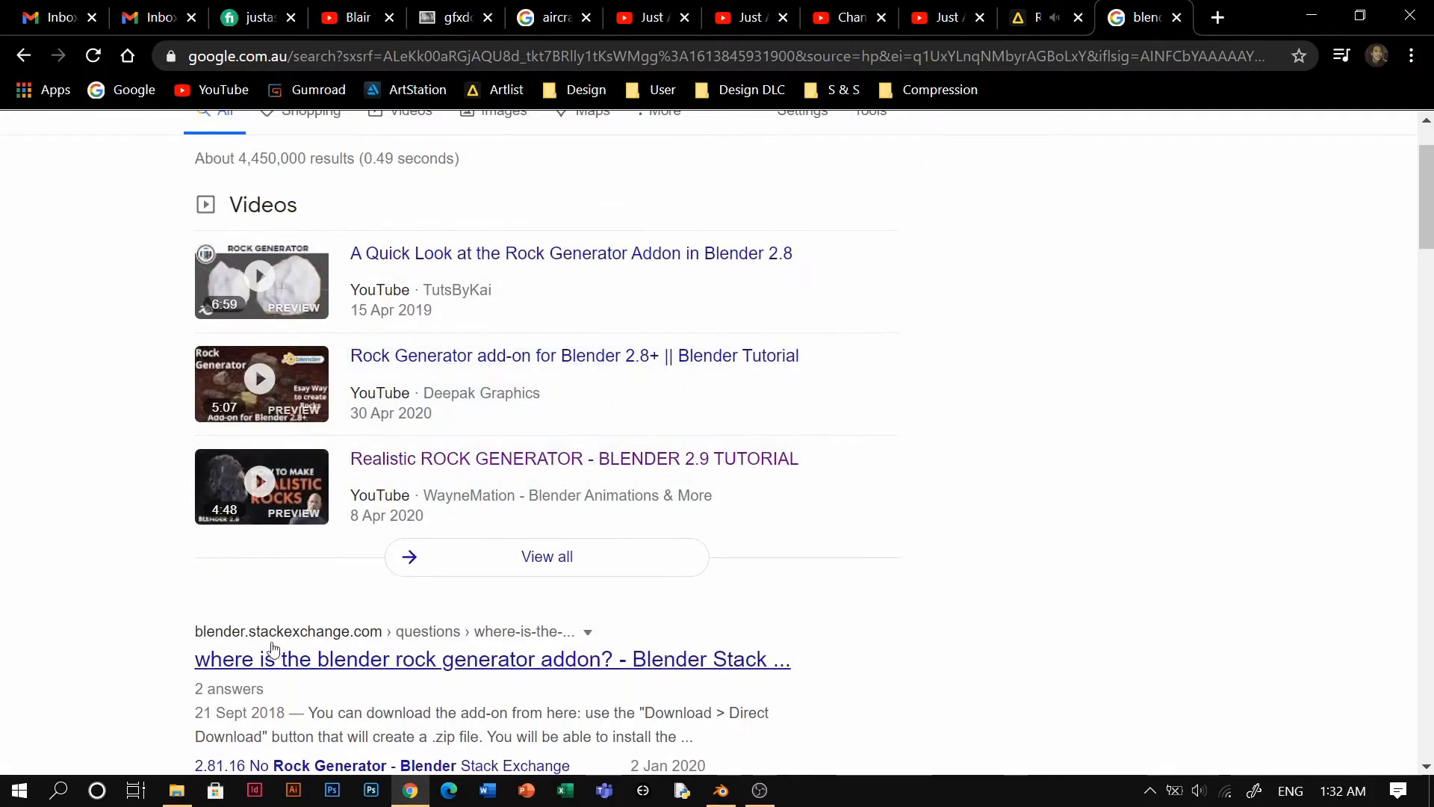
scroll(351, 523, down, 5)
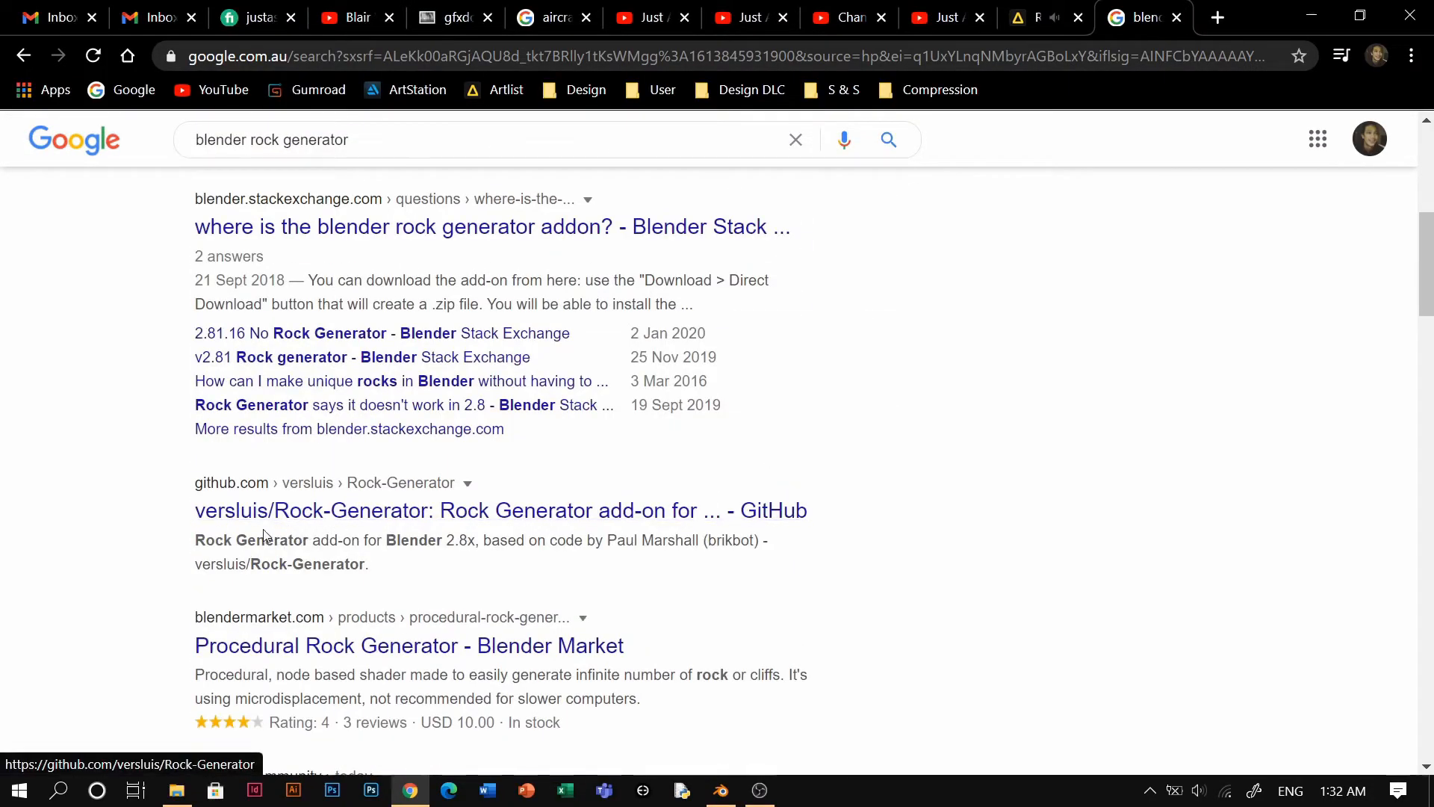
click(730, 797)
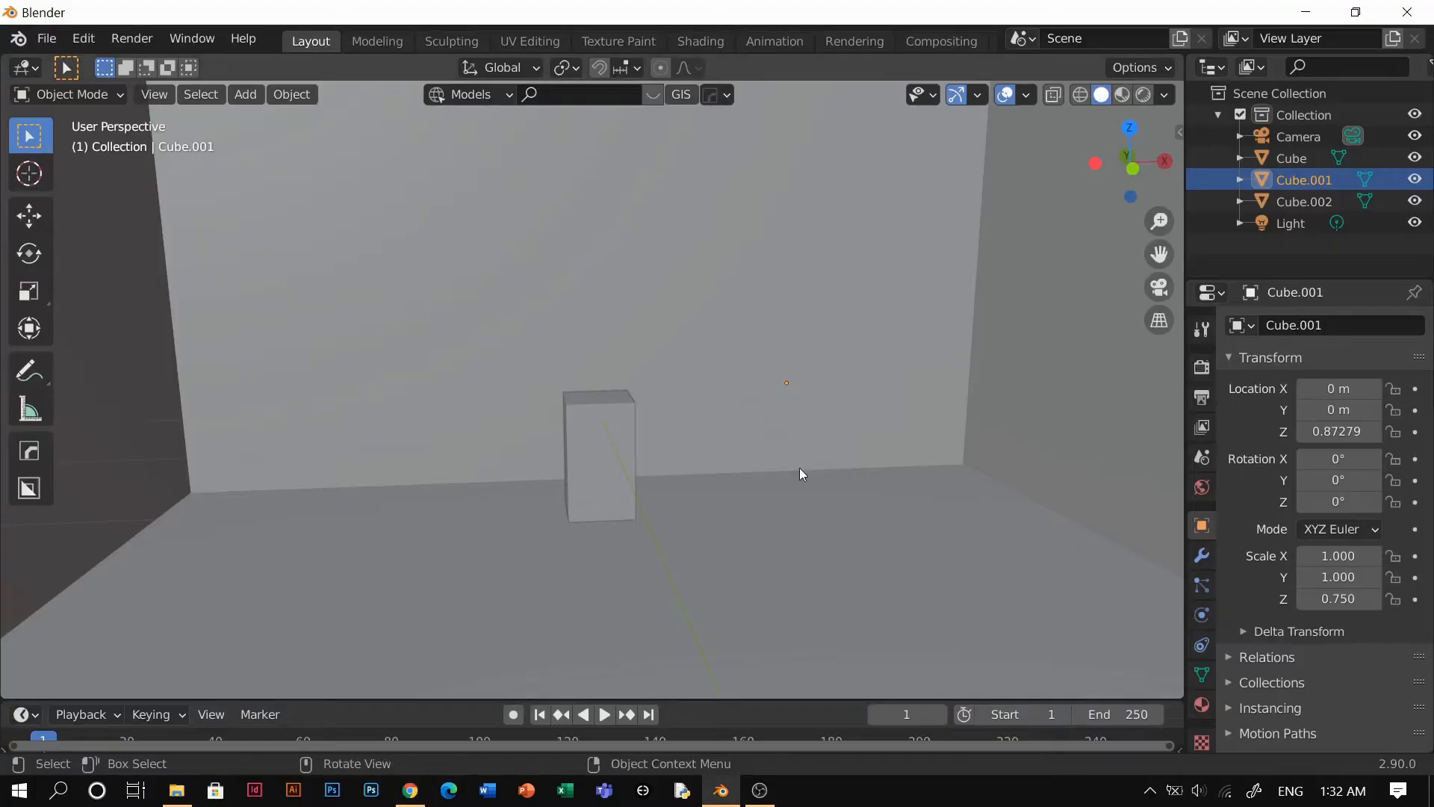
Step: Select the pillar and place the 3D cursor on the middle of its top face
click(631, 463)
scroll(672, 467, up, 4)
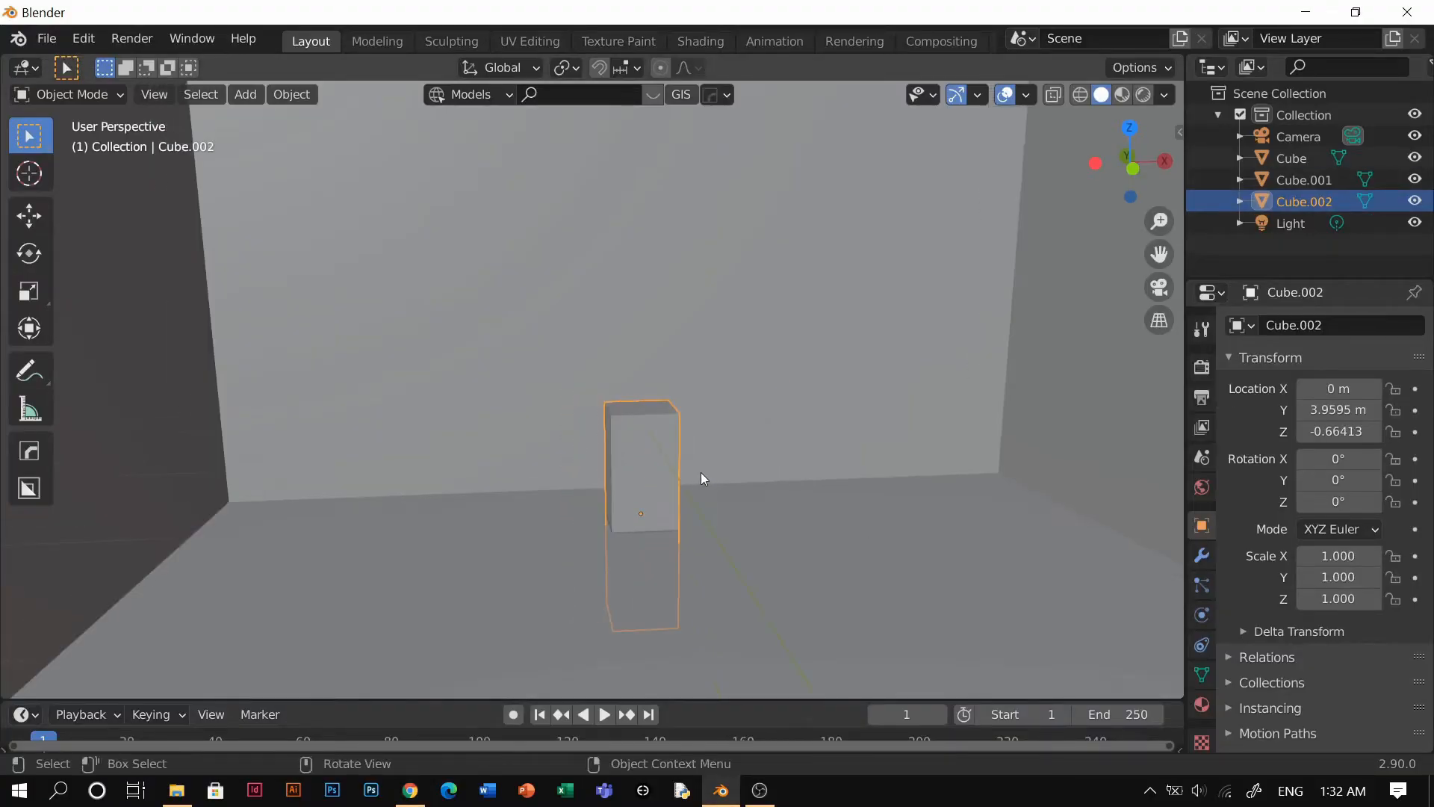
scroll(719, 510, down, 1)
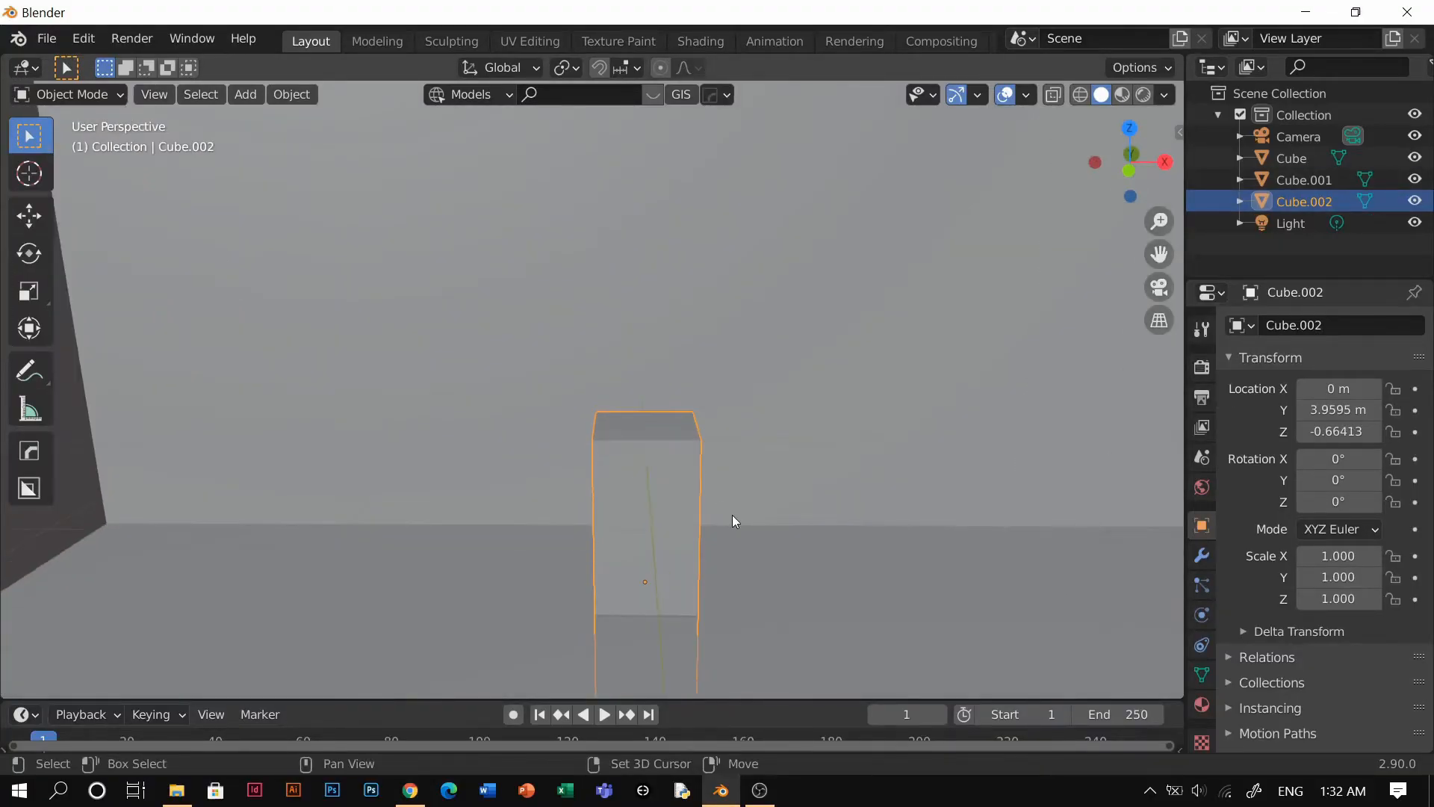
key(shift+s)
click(584, 363)
Step: Add a rock mesh with the Rock Generator and raise it along Z to about 0.61 m, onto the pillar
key(shift+a)
key(Escape)
key(shift+a)
mouse_move(640, 255)
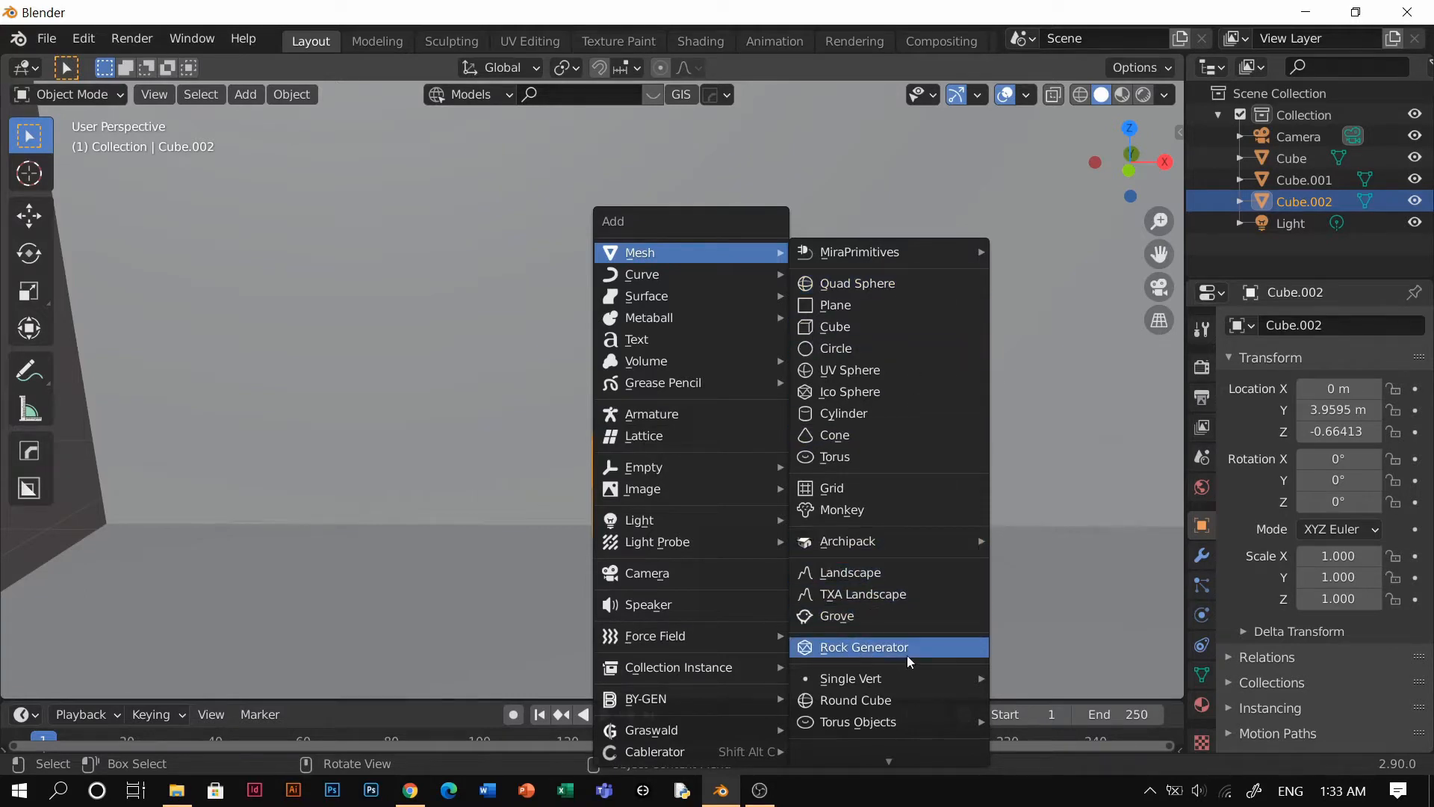
click(889, 648)
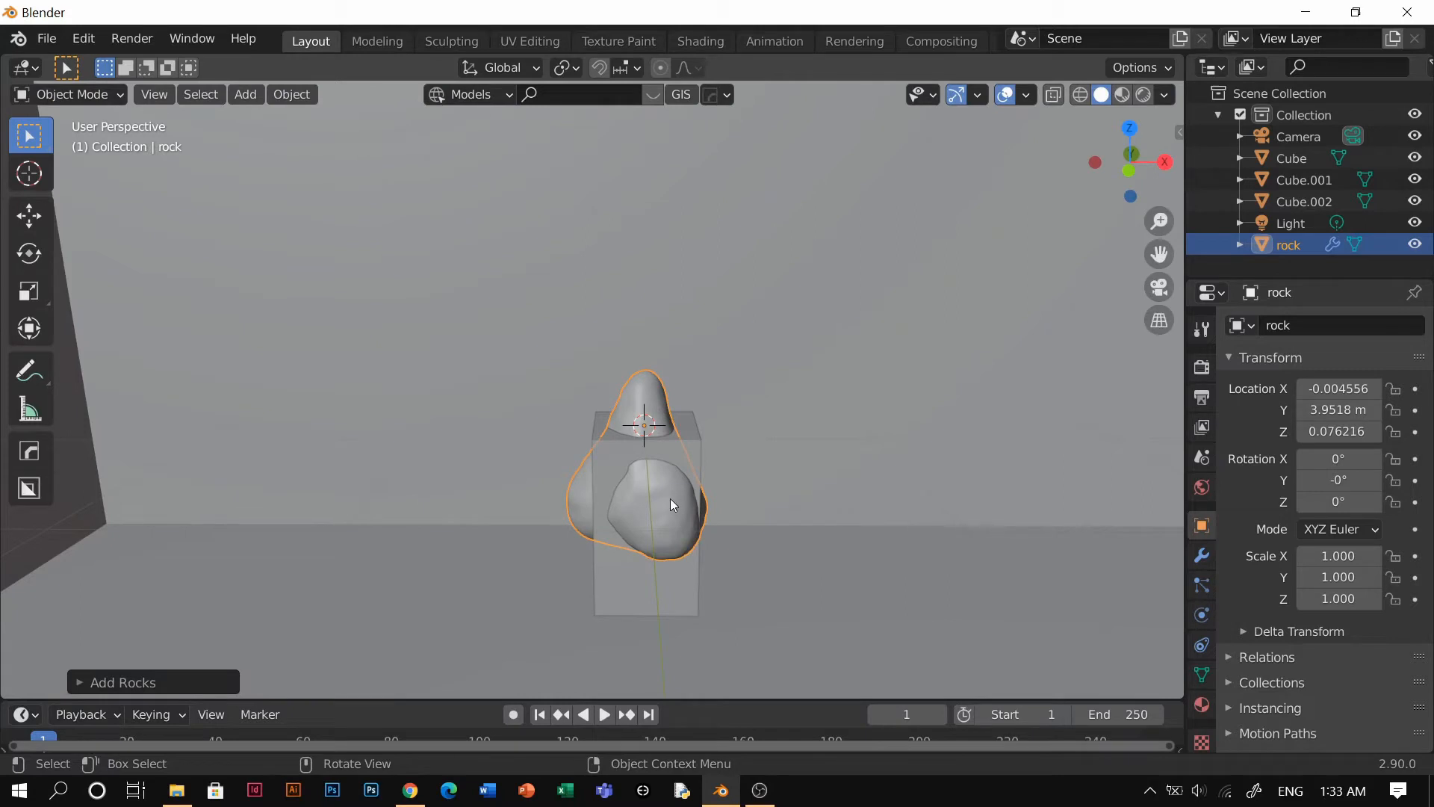
key(g)
key(z)
click(680, 386)
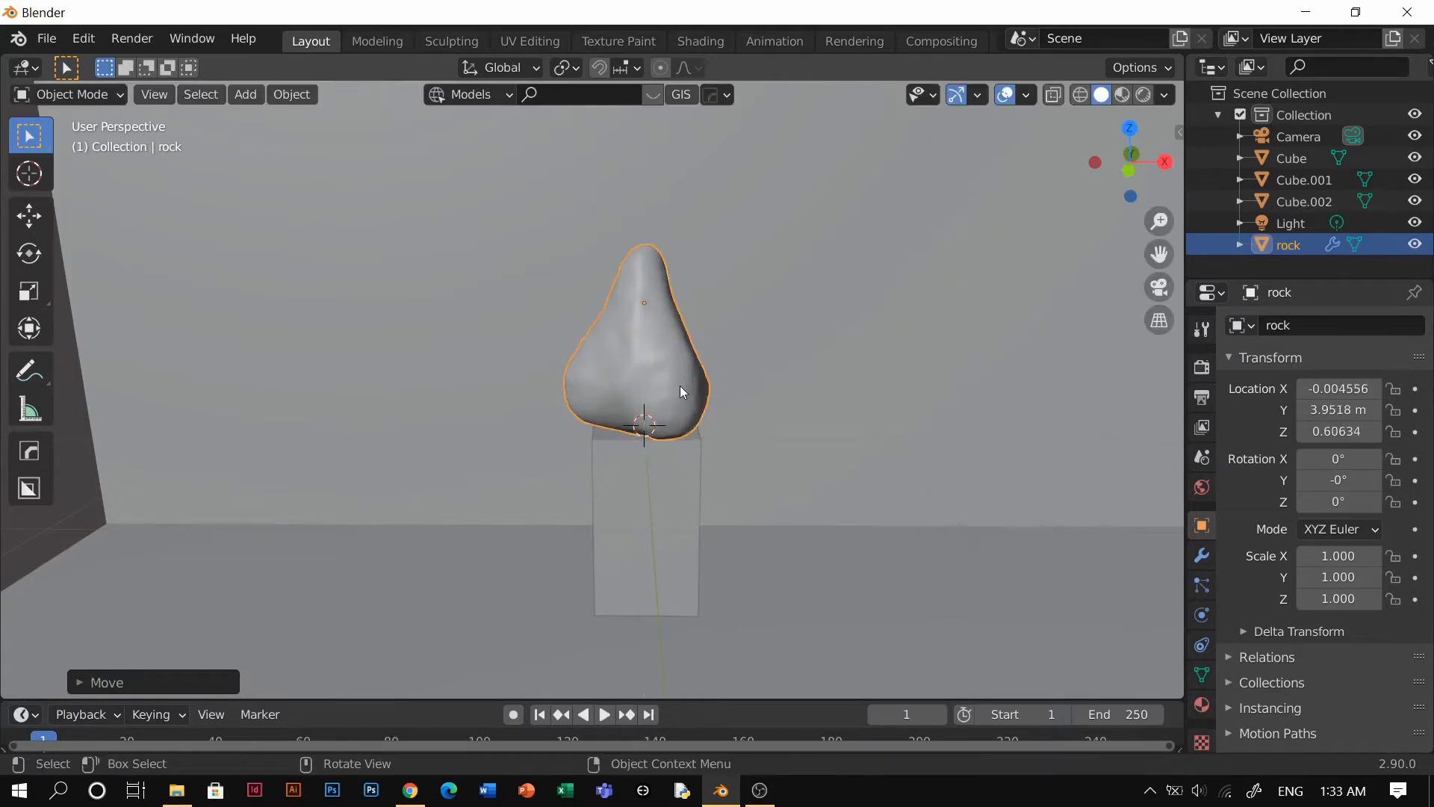
key(F9)
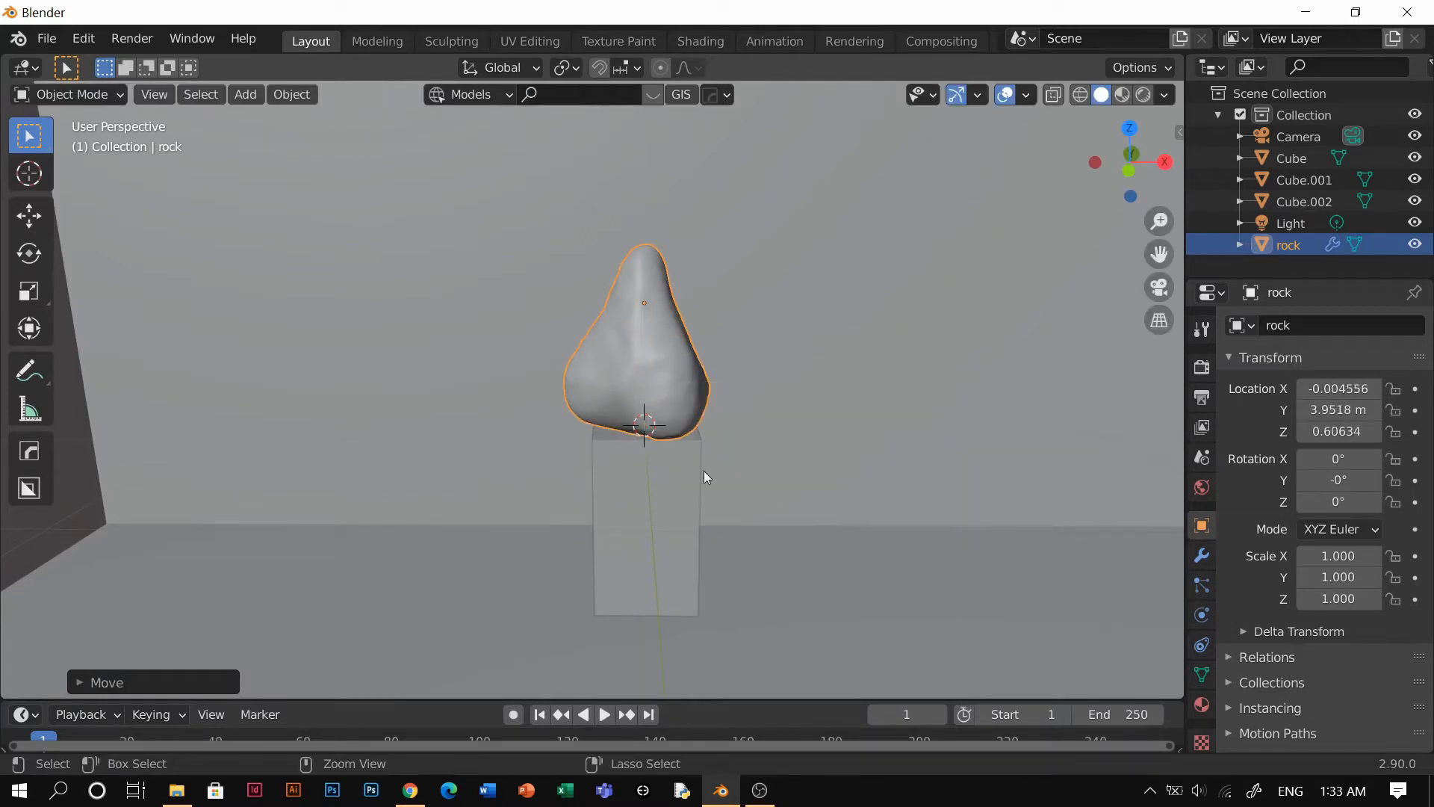
Step: Undo the rock's move and its creation
key(ctrl+z)
key(ctrl+z)
key(ctrl+z)
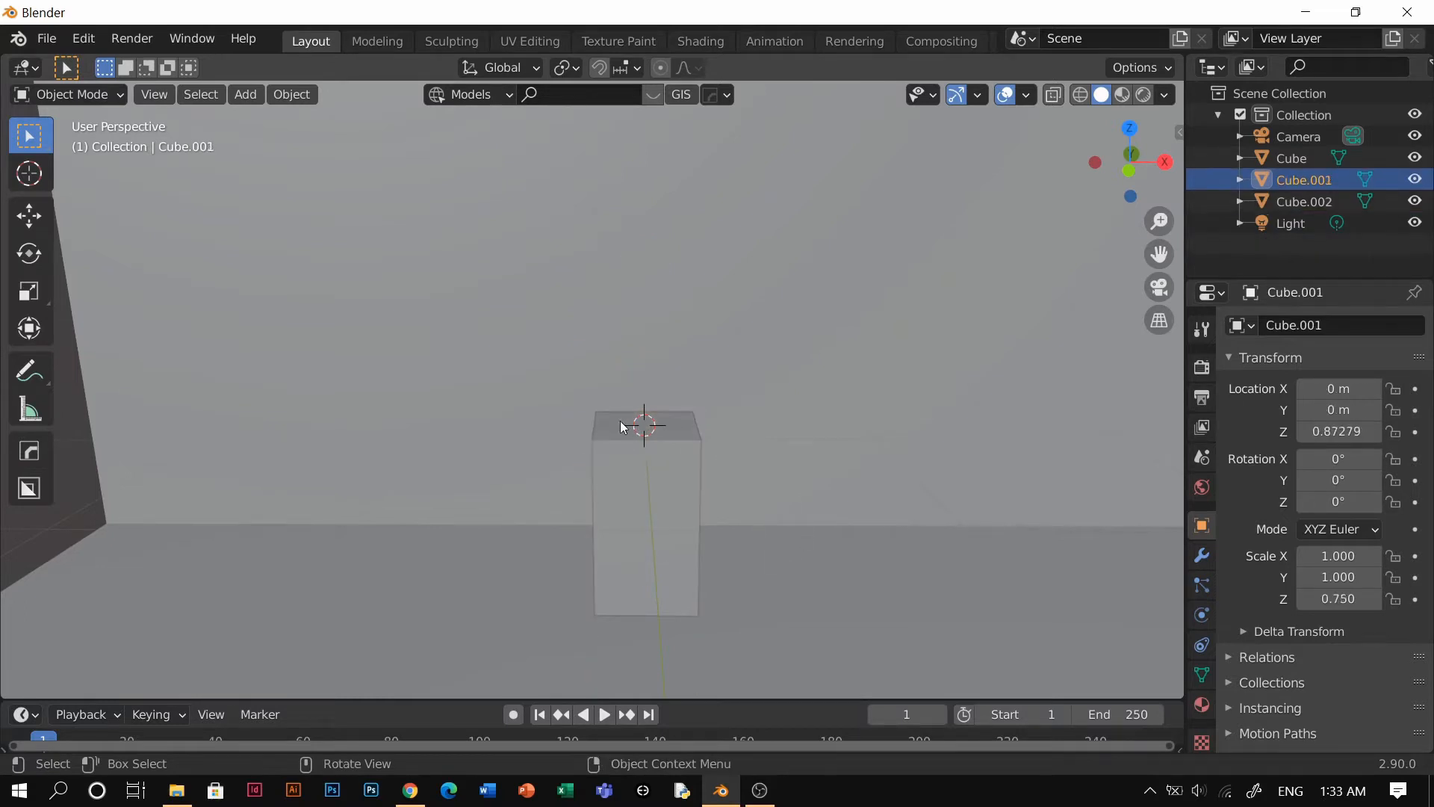
key(ctrl+shift+z)
key(ctrl+z)
Step: Add a rock at the 3D cursor on the pillar with the Rock Generator
middle_drag(704, 512, 757, 482)
key(shift+a)
mouse_move(636, 254)
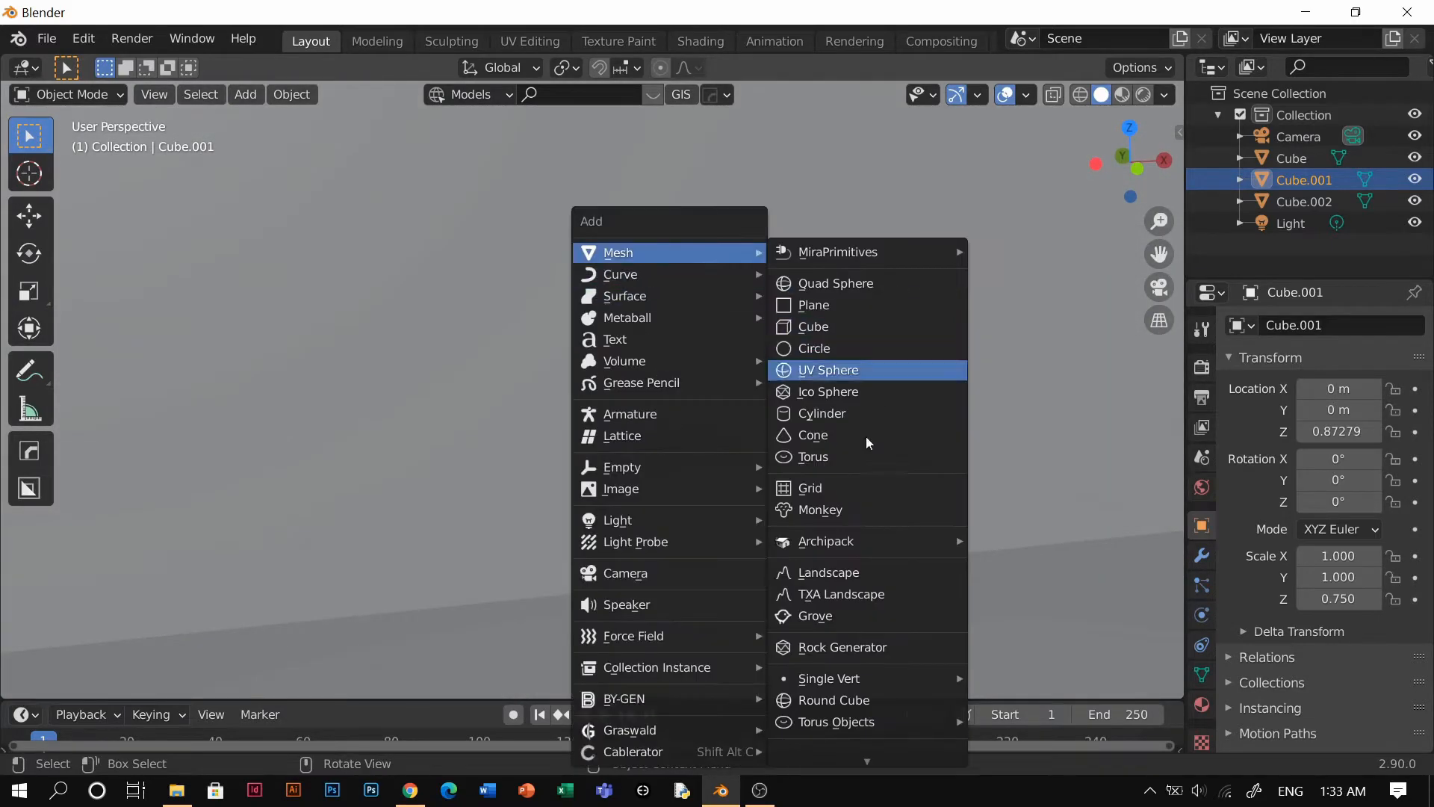
click(845, 650)
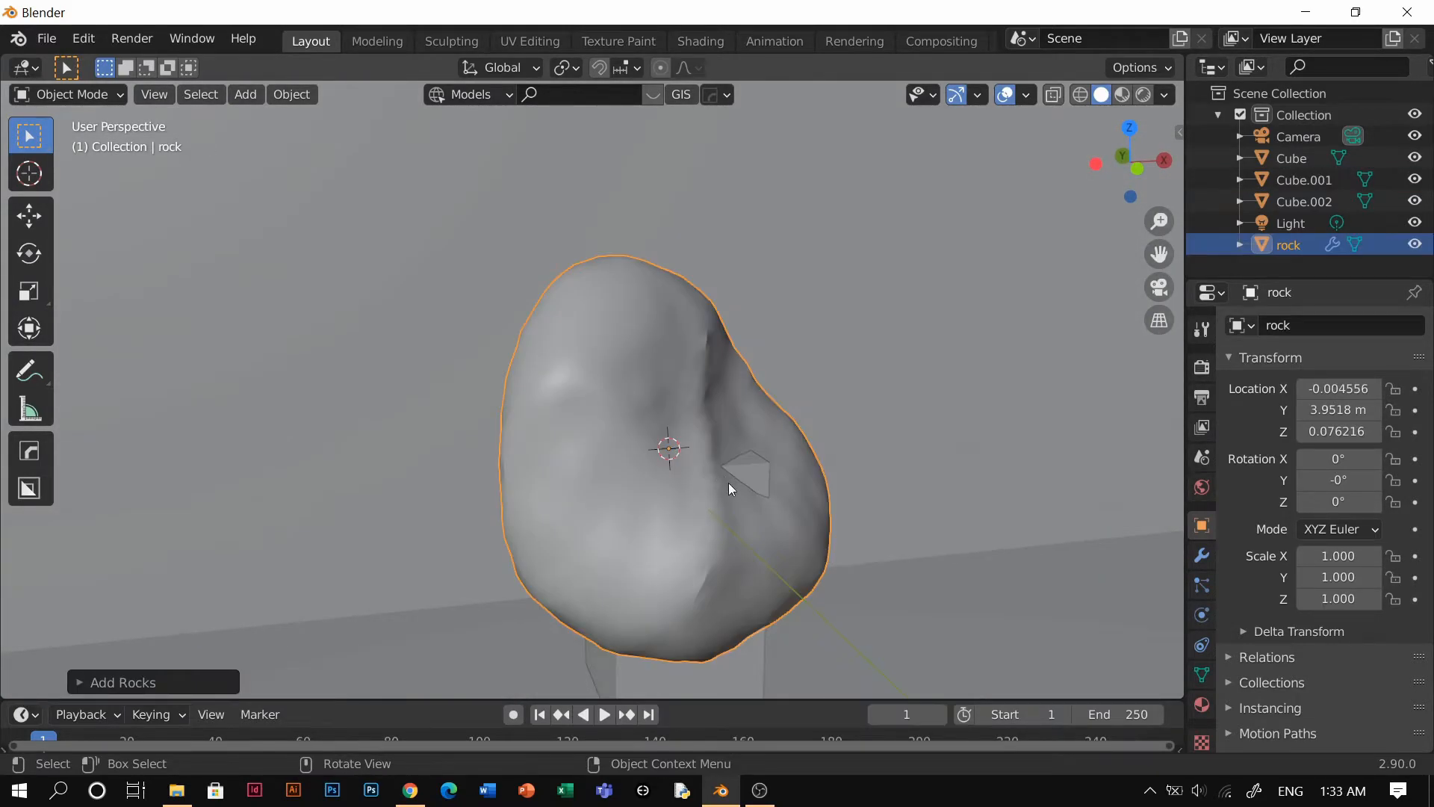
middle_drag(729, 483, 660, 482)
Step: Raise the display detail of the new rock to 4 in its generation settings
click(124, 683)
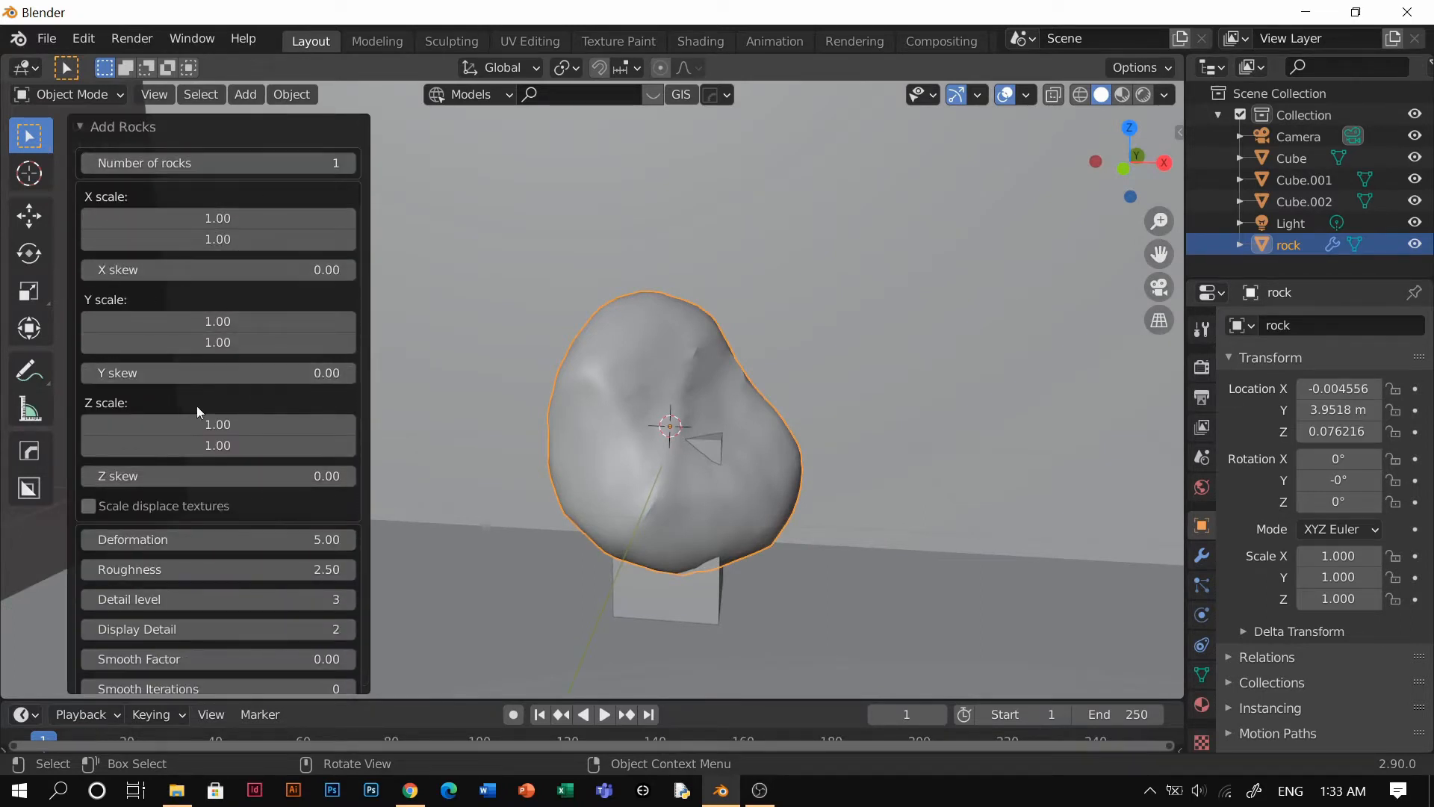
scroll(198, 515, down, 1)
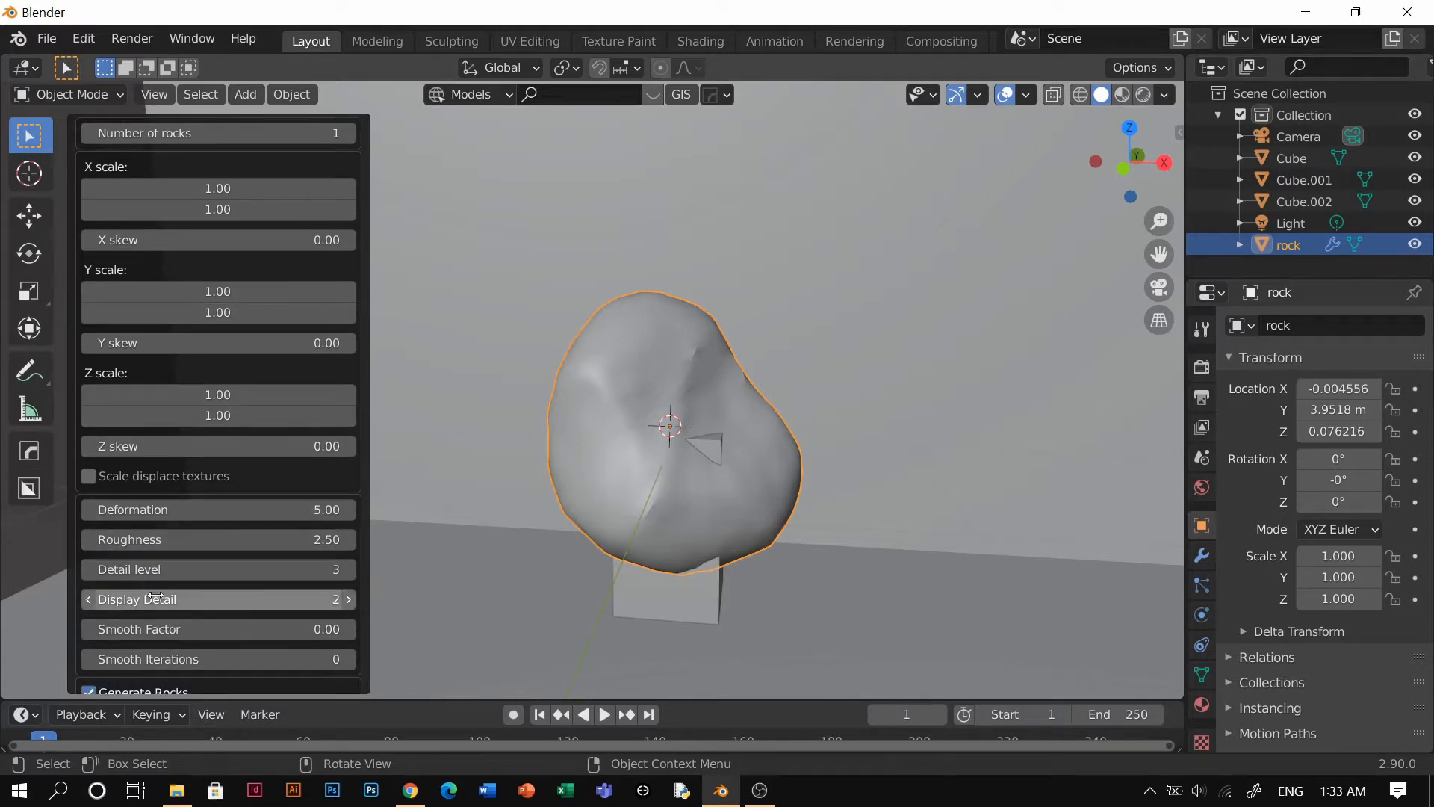
click(349, 599)
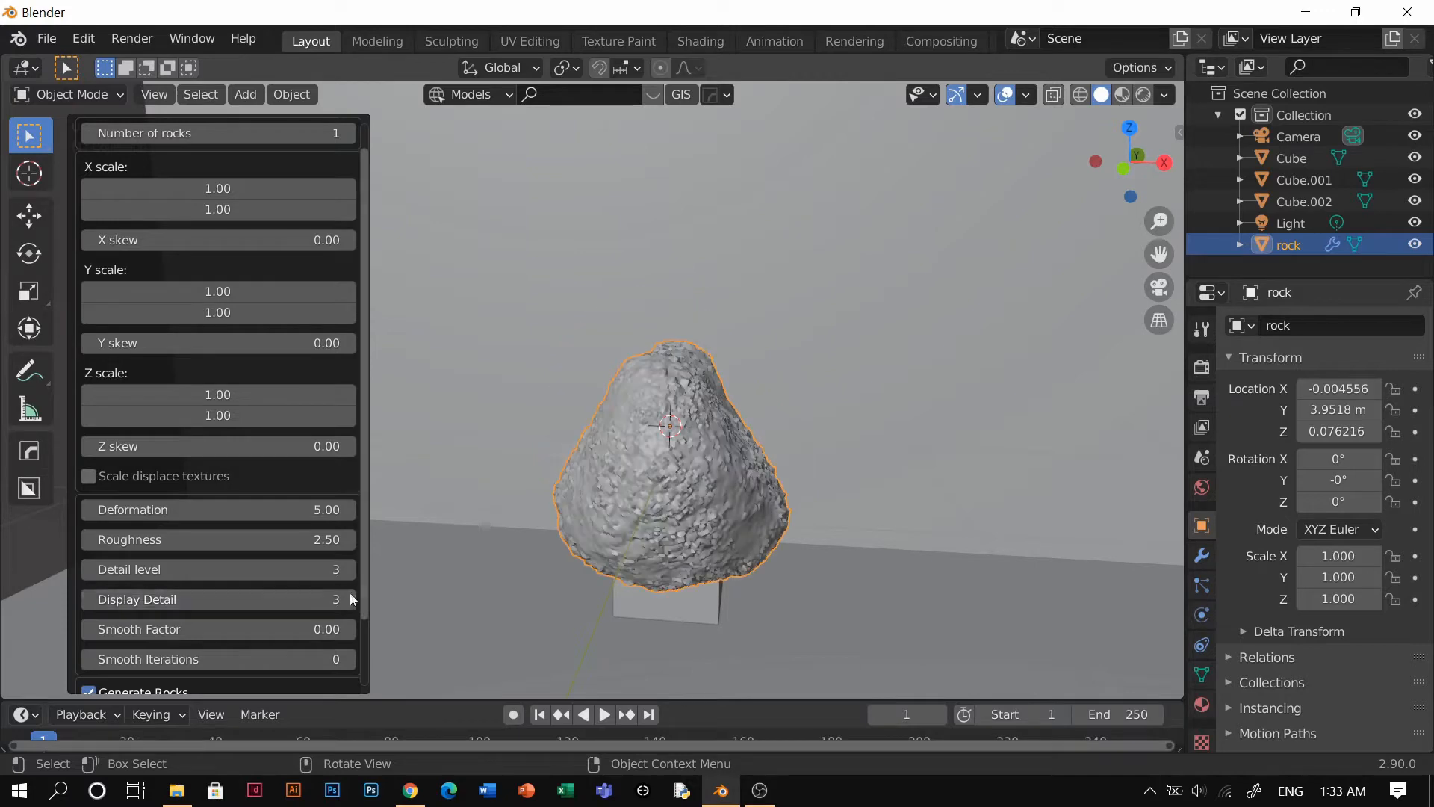
scroll(779, 491, up, 5)
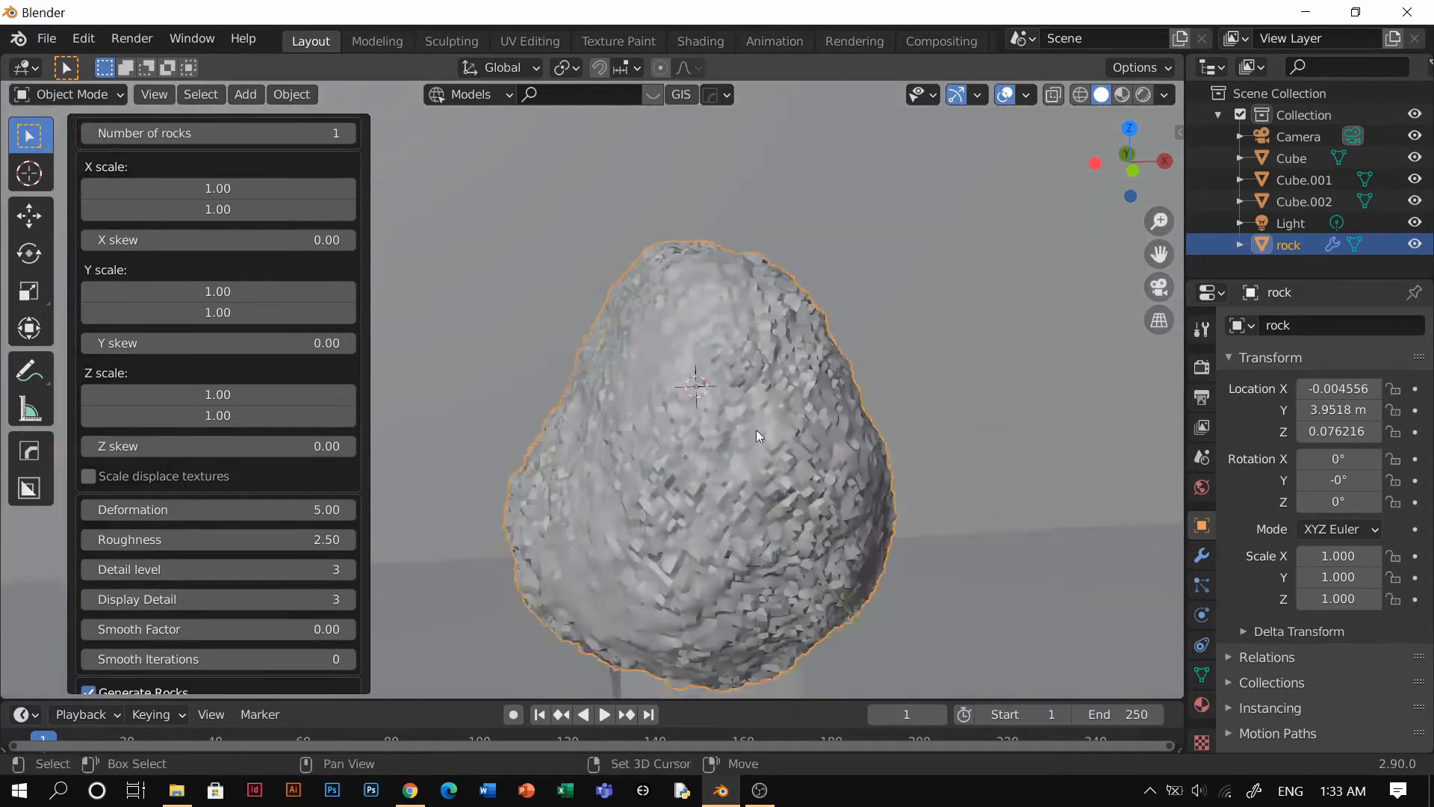
click(350, 599)
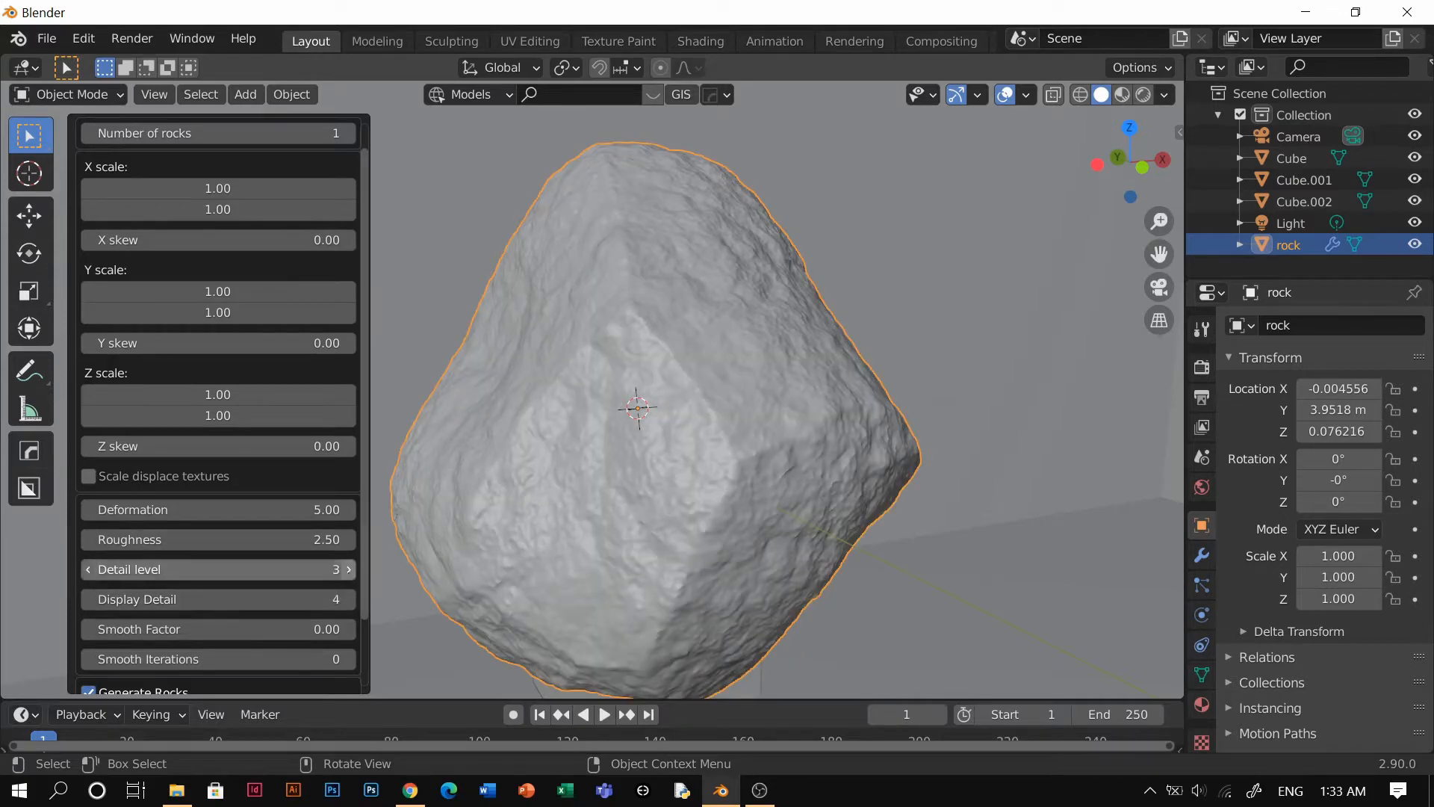
Step: Try a detail level of 4 for the rock and return it to 3
click(349, 569)
middle_drag(482, 525, 456, 466)
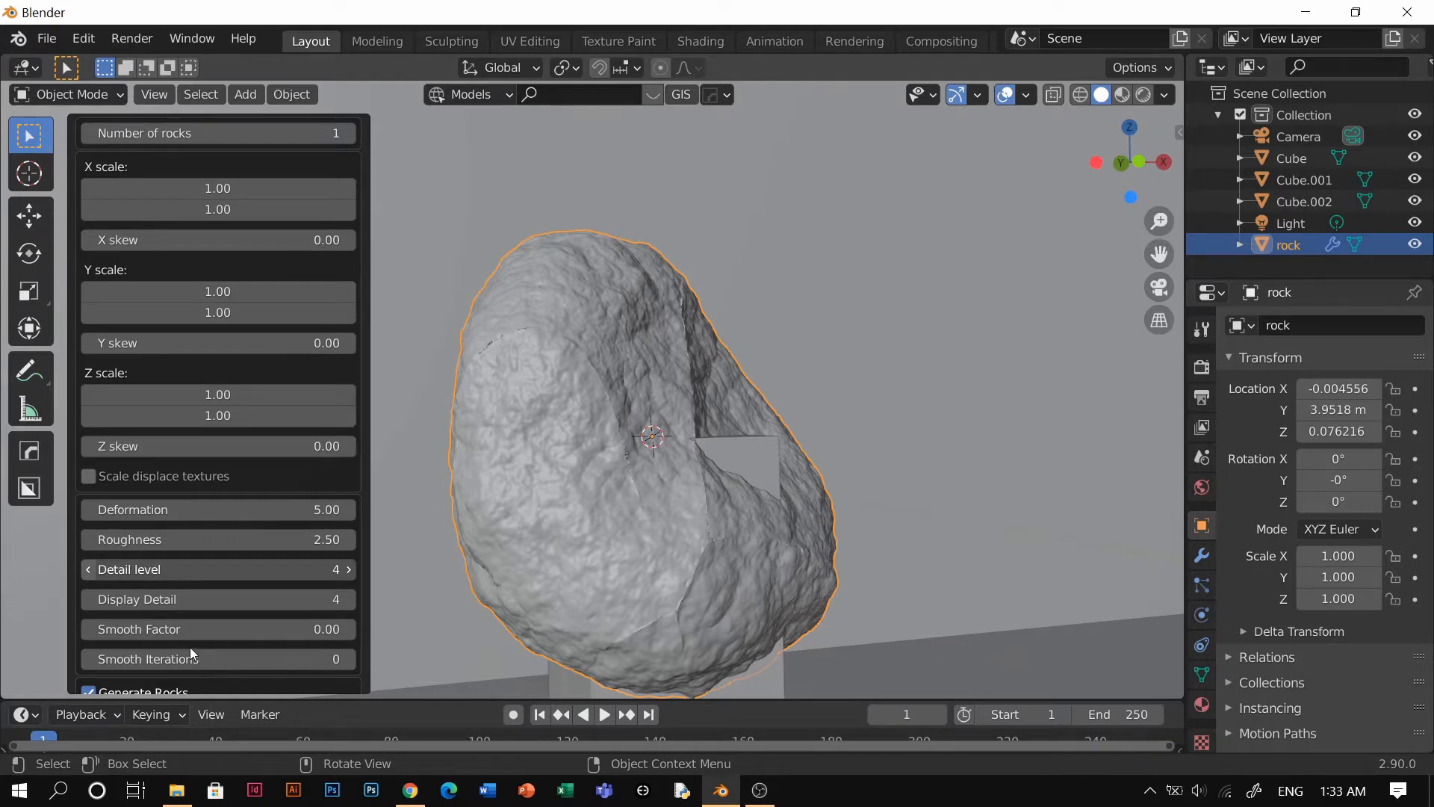
ctrl+scroll(168, 633, down, 1)
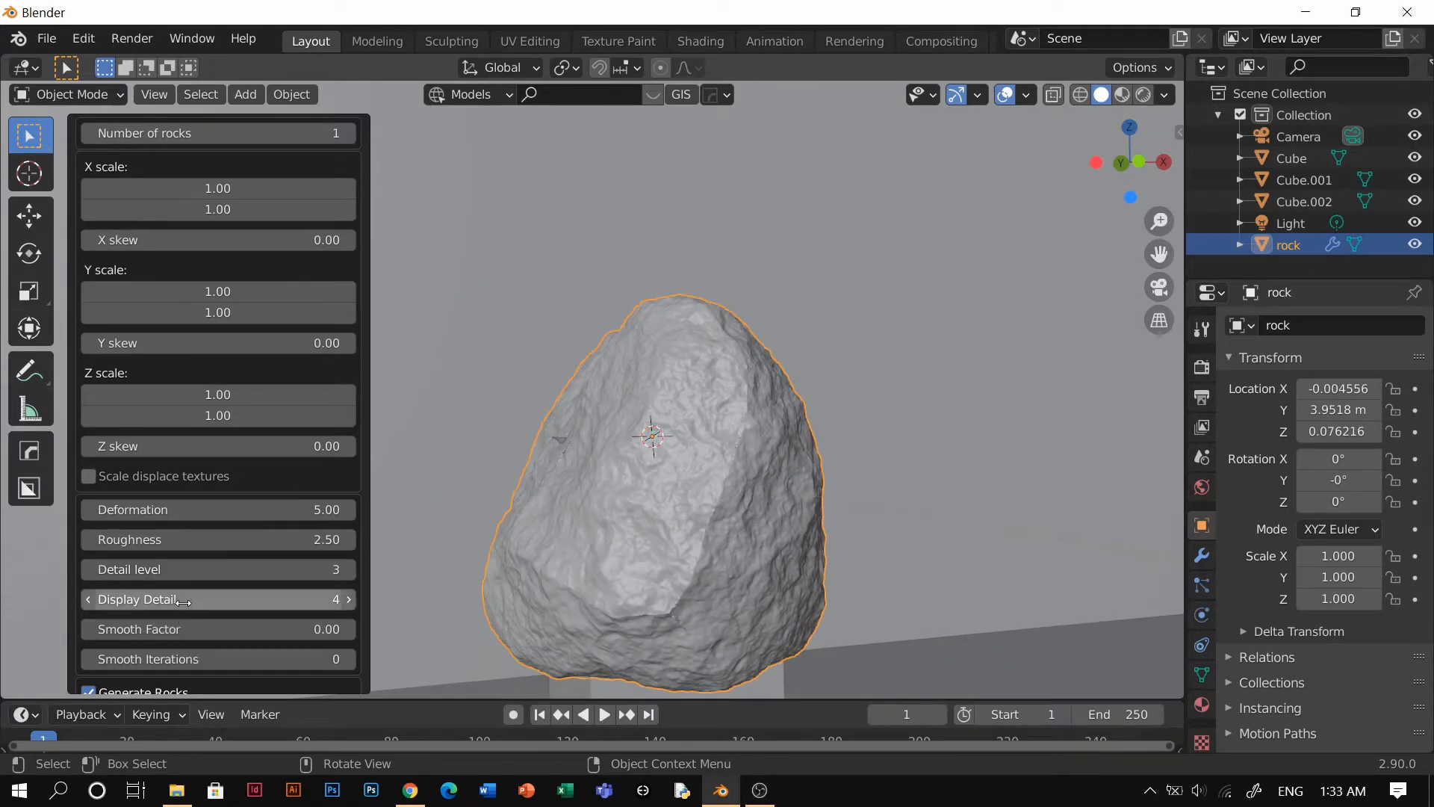
Step: Raise the rock's smooth iterations to 2 and reduce them again
click(349, 660)
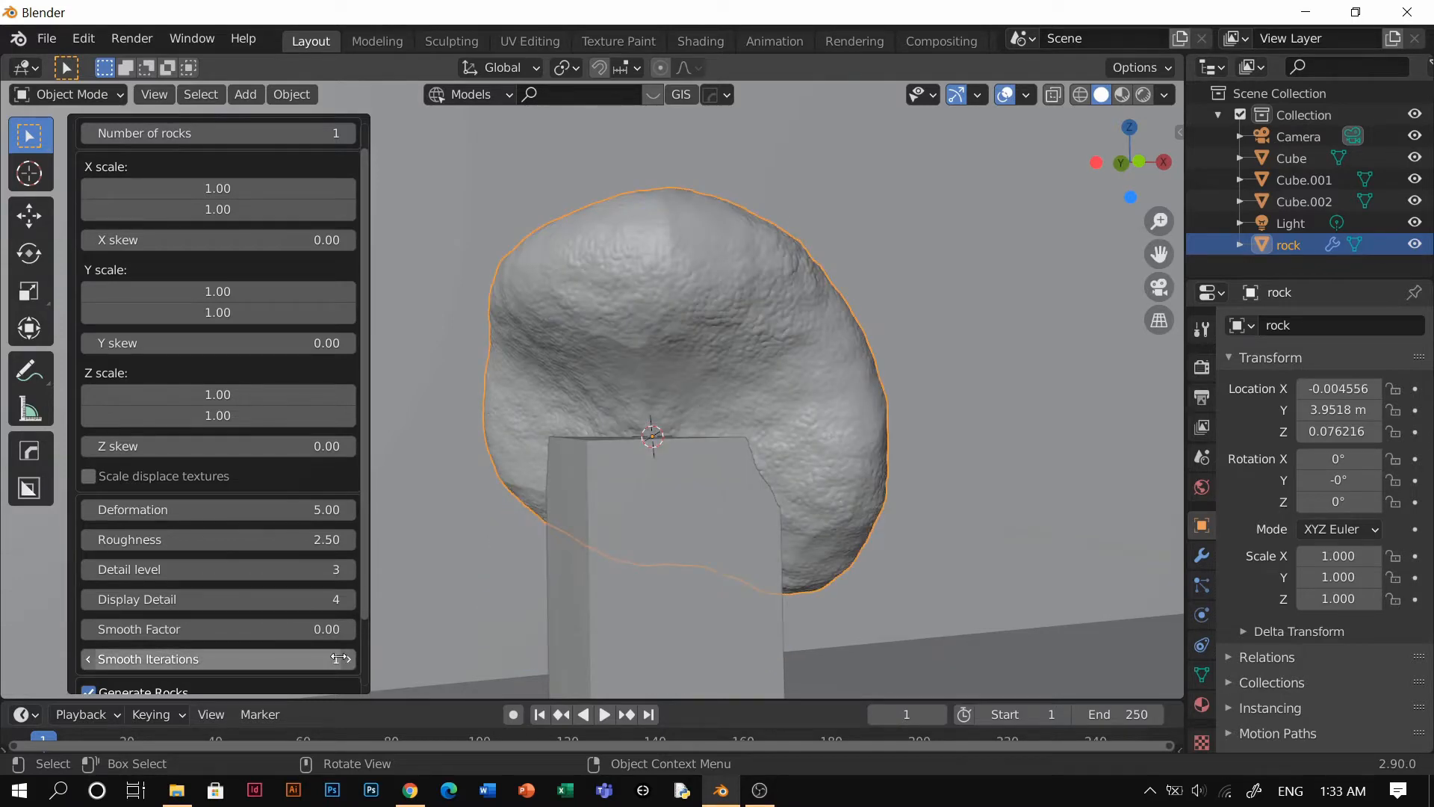
click(346, 659)
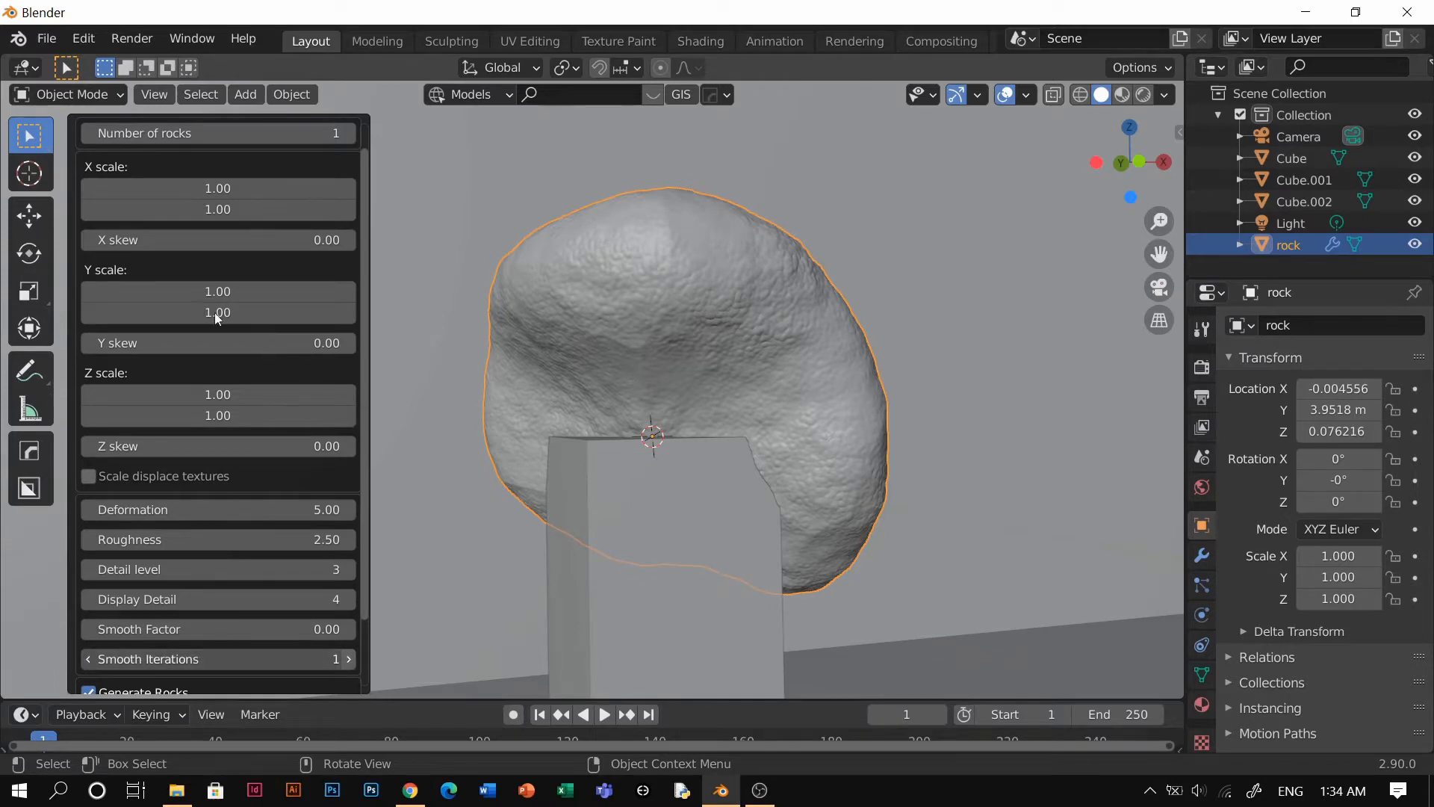
middle_drag(629, 577, 464, 552)
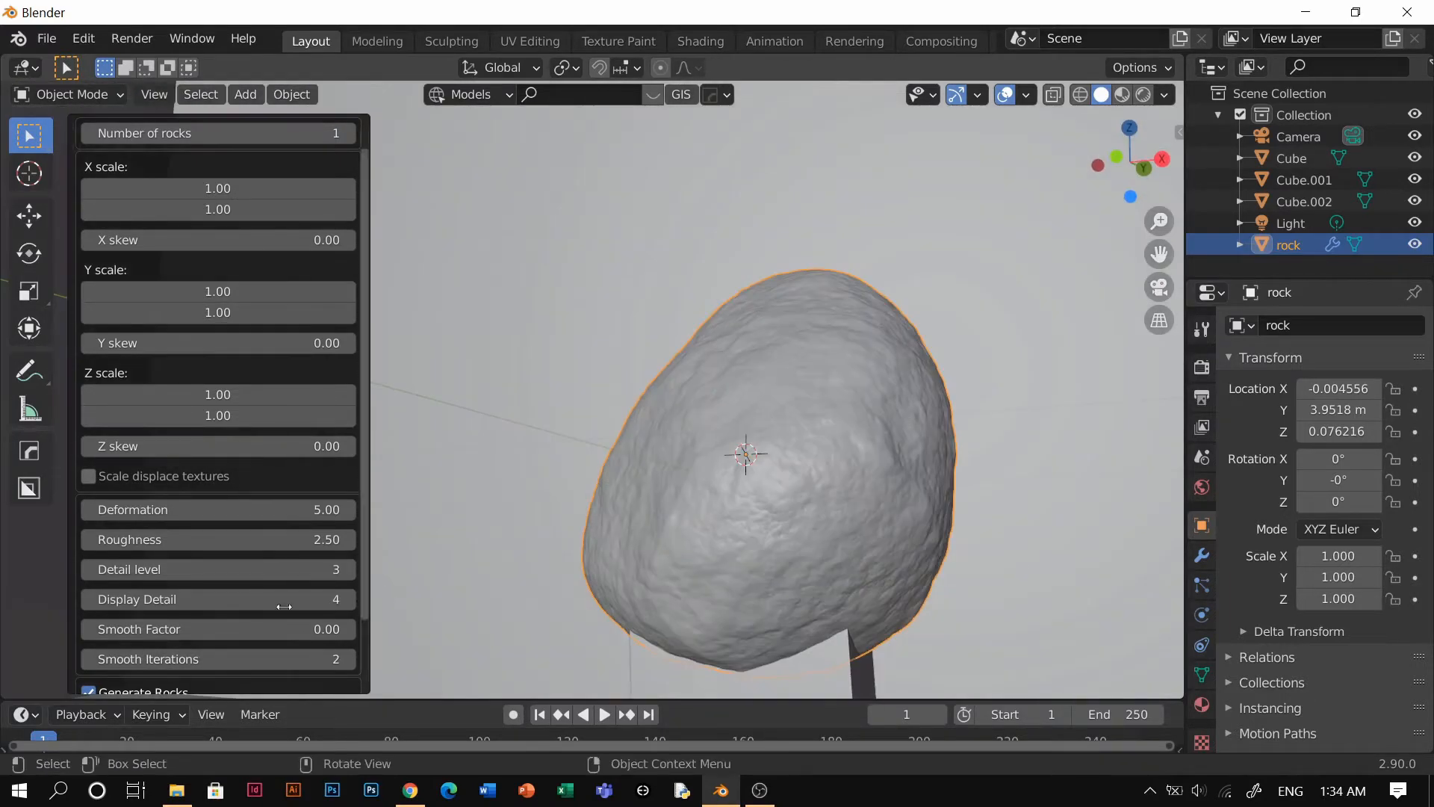
click(88, 664)
Step: Select the rock, scale it uniformly to about 0.545 and raise it along Z to about 0.32 m, above the pillar
middle_drag(809, 415, 867, 493)
click(765, 393)
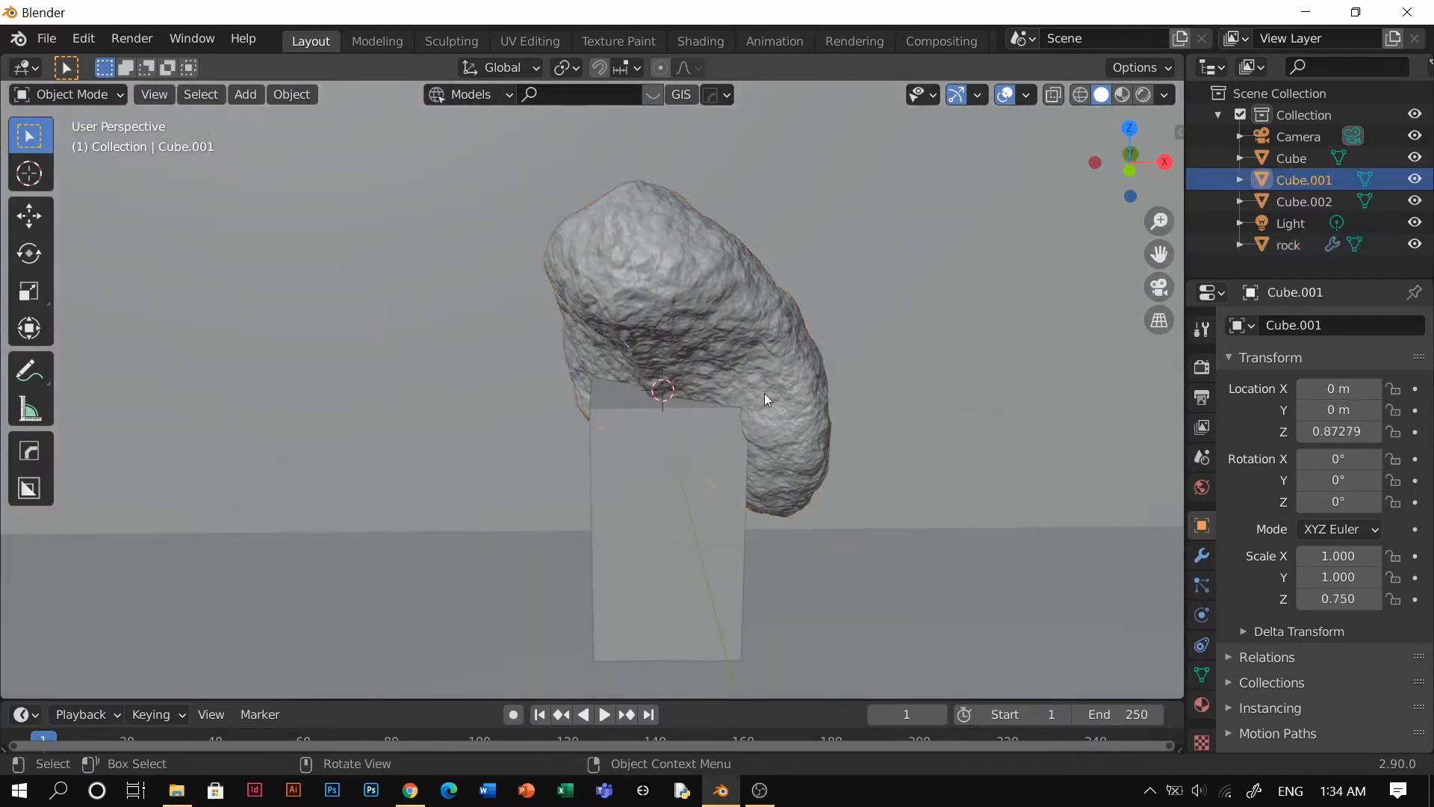
click(765, 393)
key(s)
click(838, 469)
key(g)
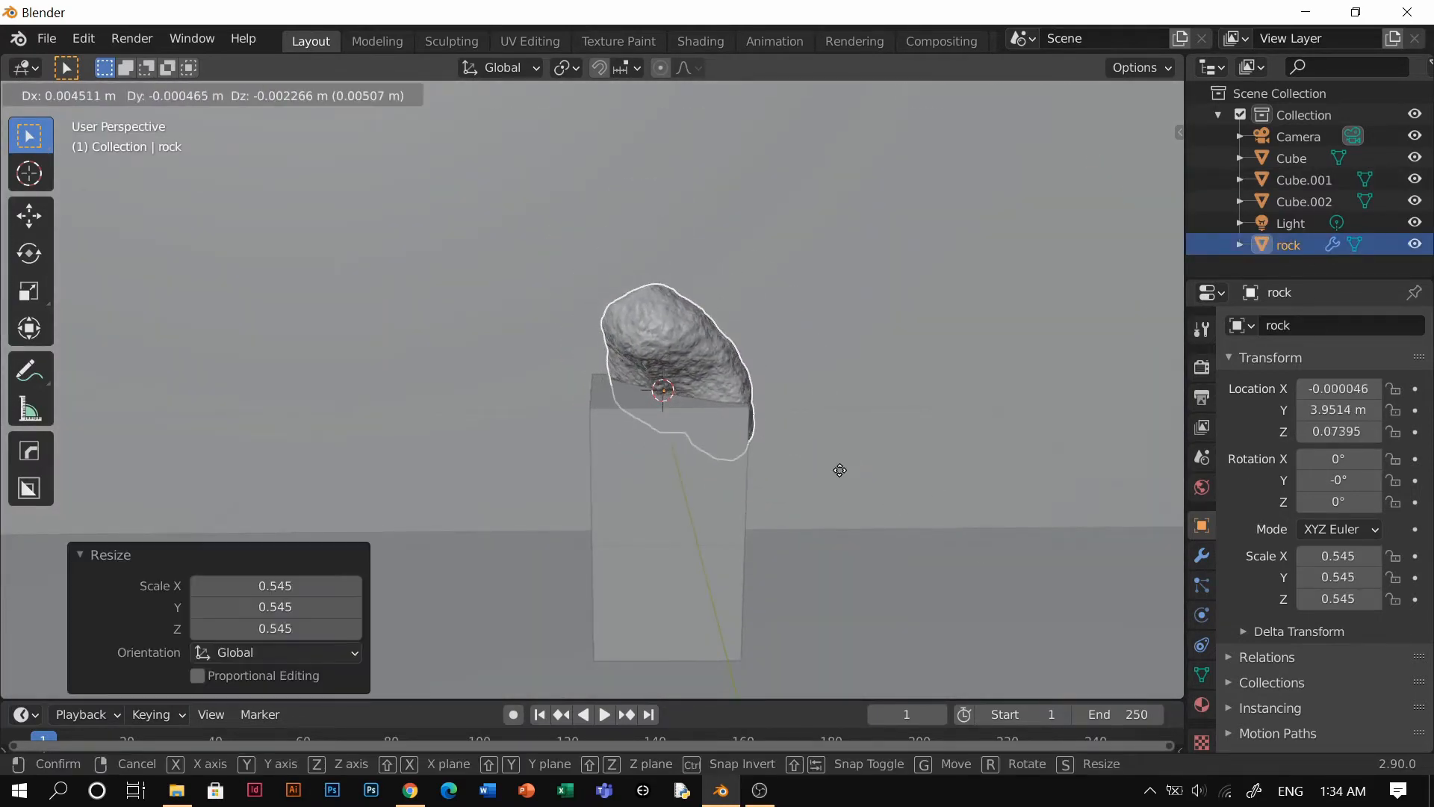
key(z)
click(807, 391)
middle_drag(684, 393, 747, 405)
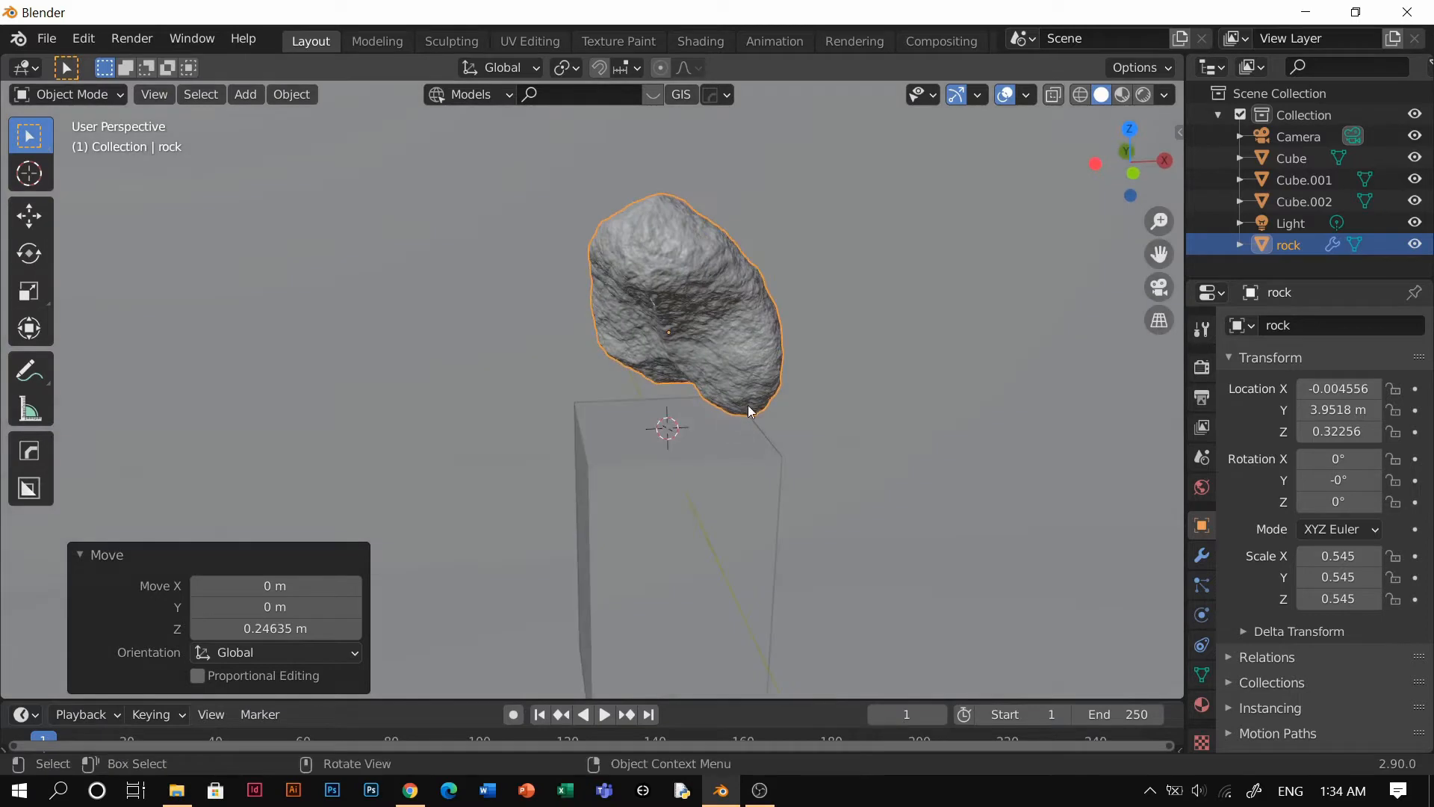
Step: Look through the material and object categories offered by the KIT OPS add-on
key(n)
click(1172, 267)
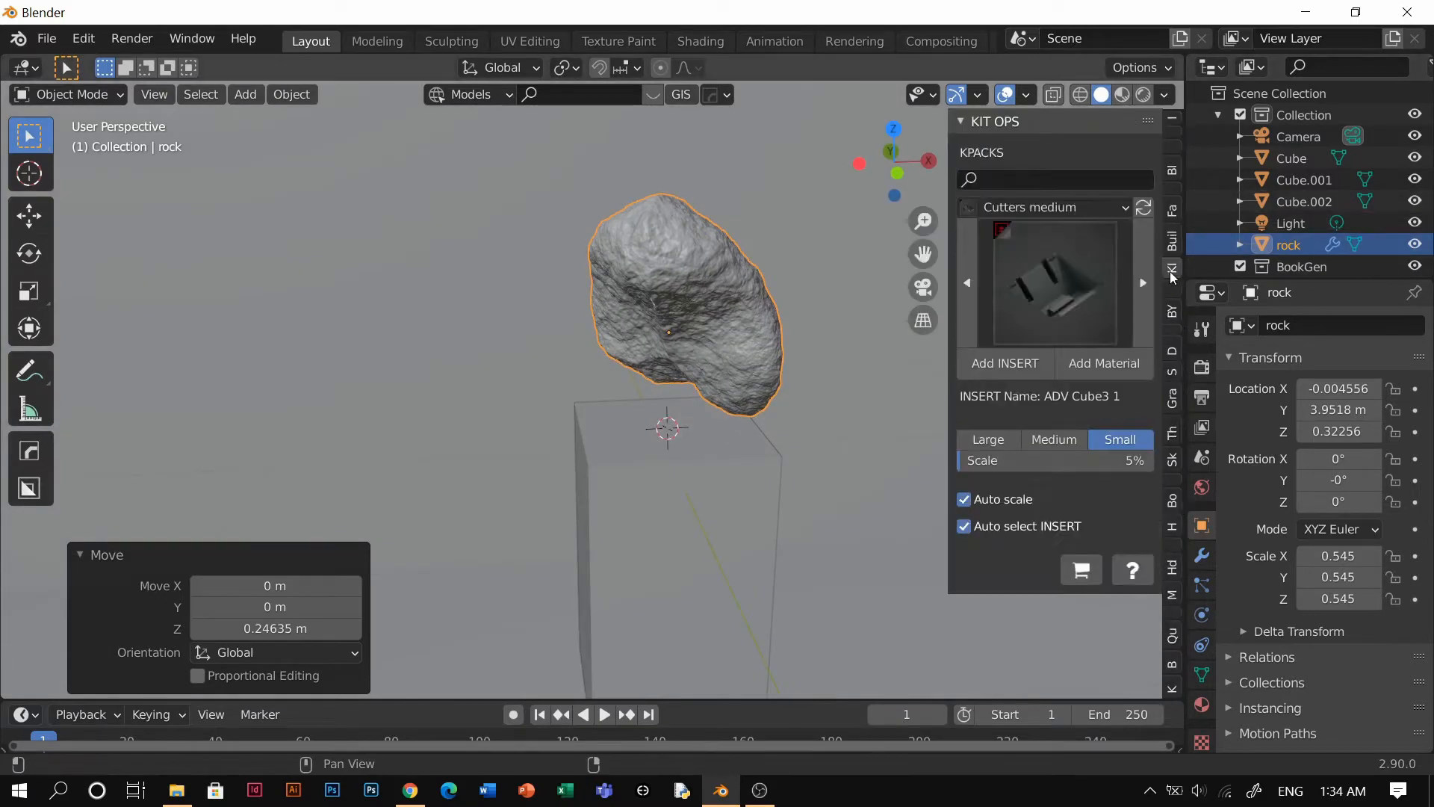
click(1103, 214)
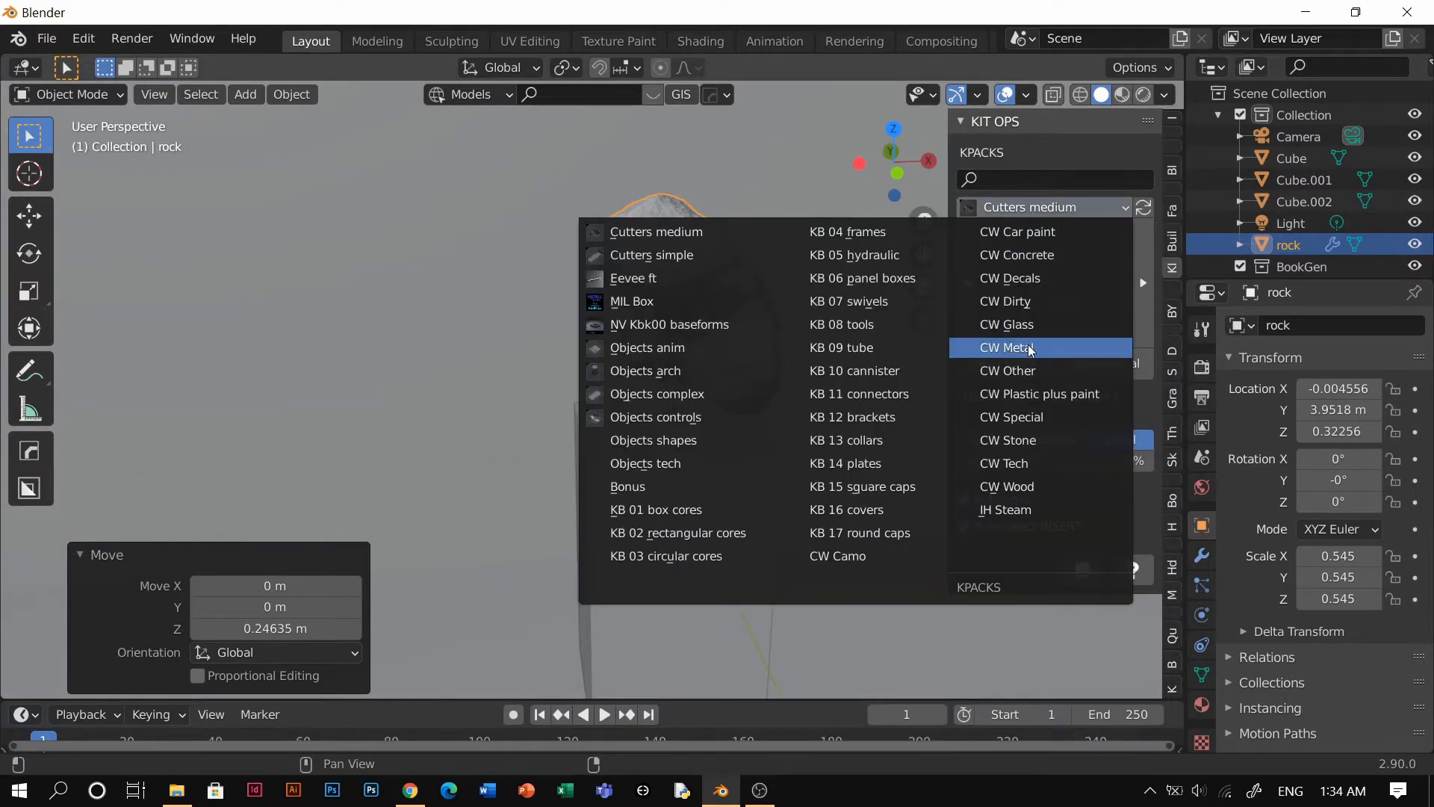
click(1013, 366)
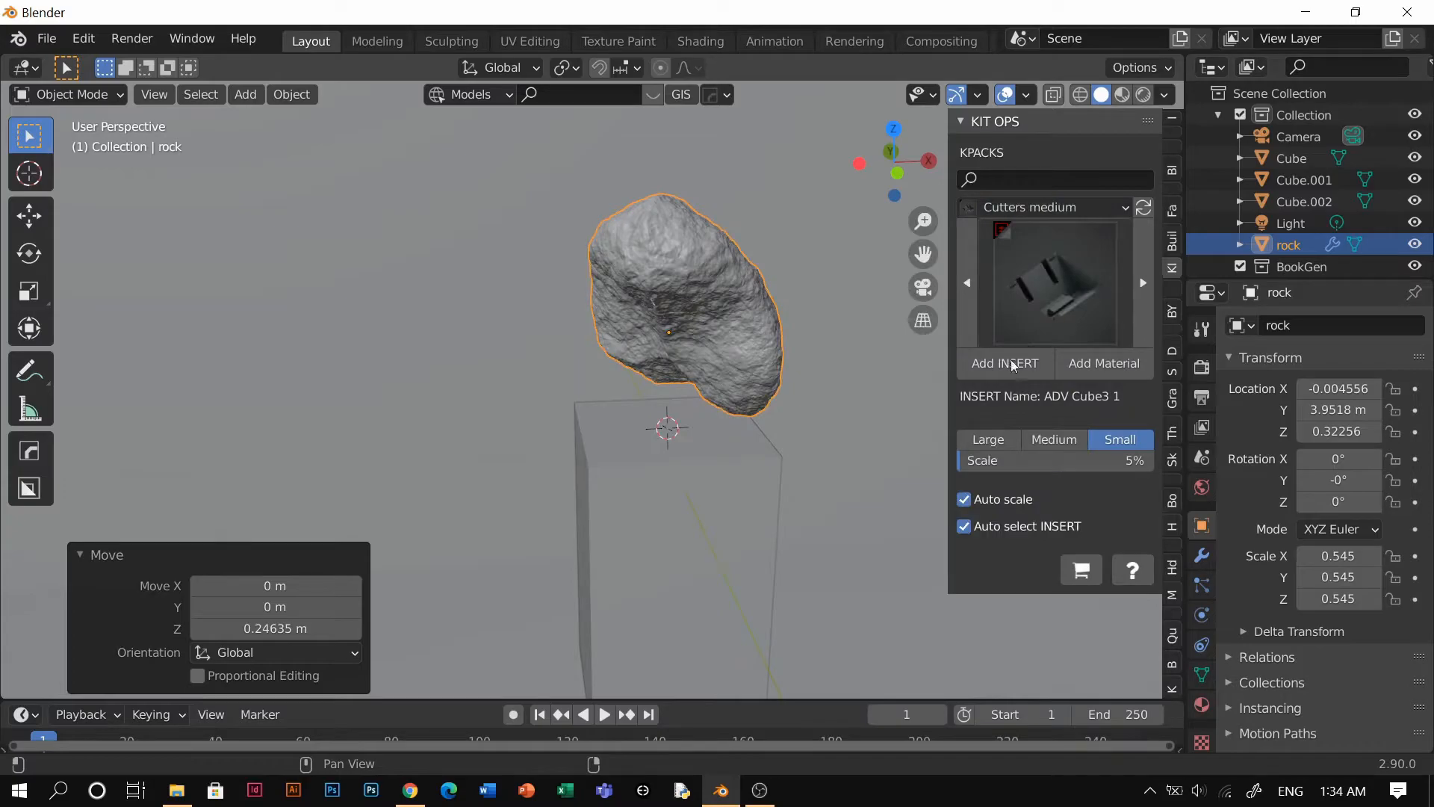
Step: Switch to the web browser and search Google for "concrete texture"
click(410, 789)
drag(416, 143, 146, 165)
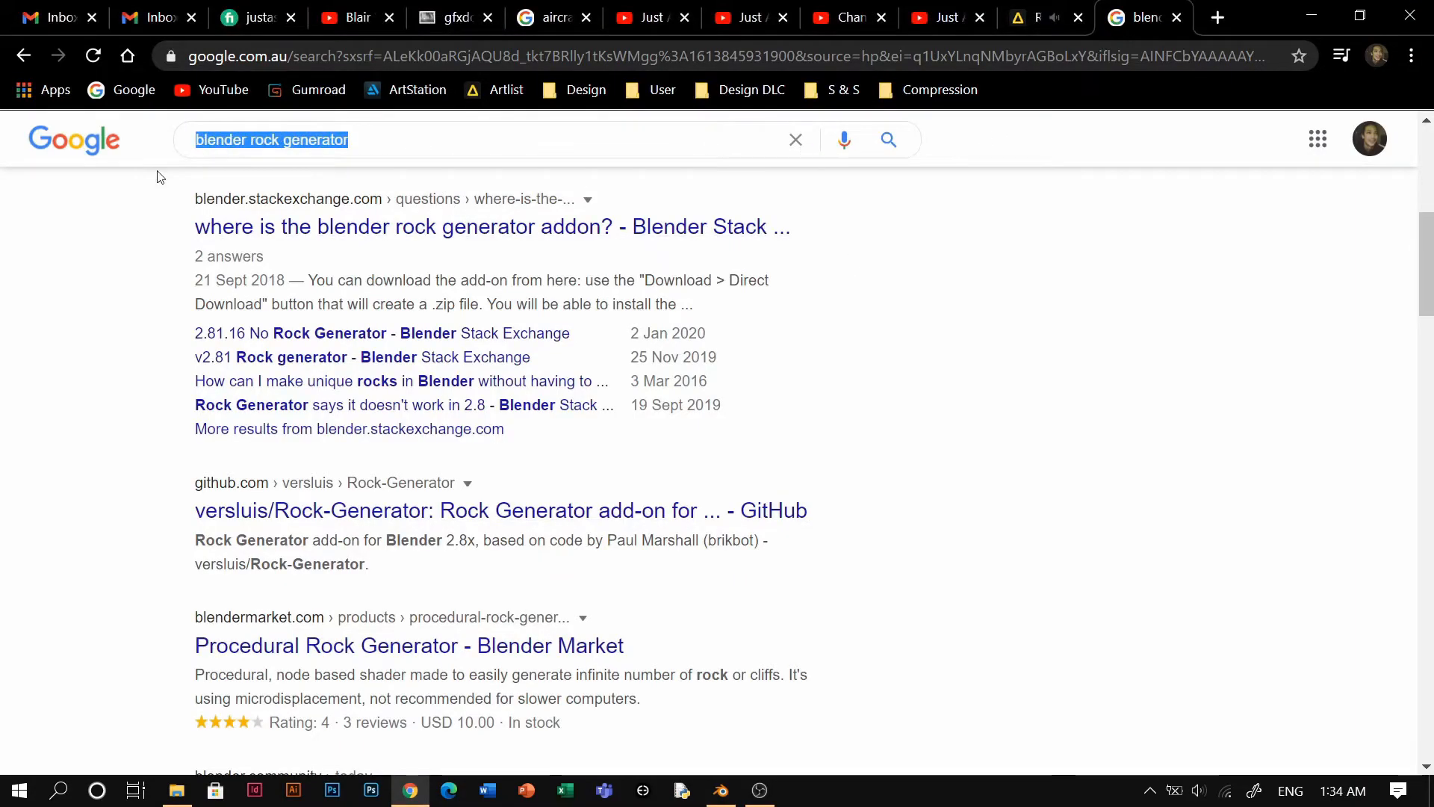
text(concrete)
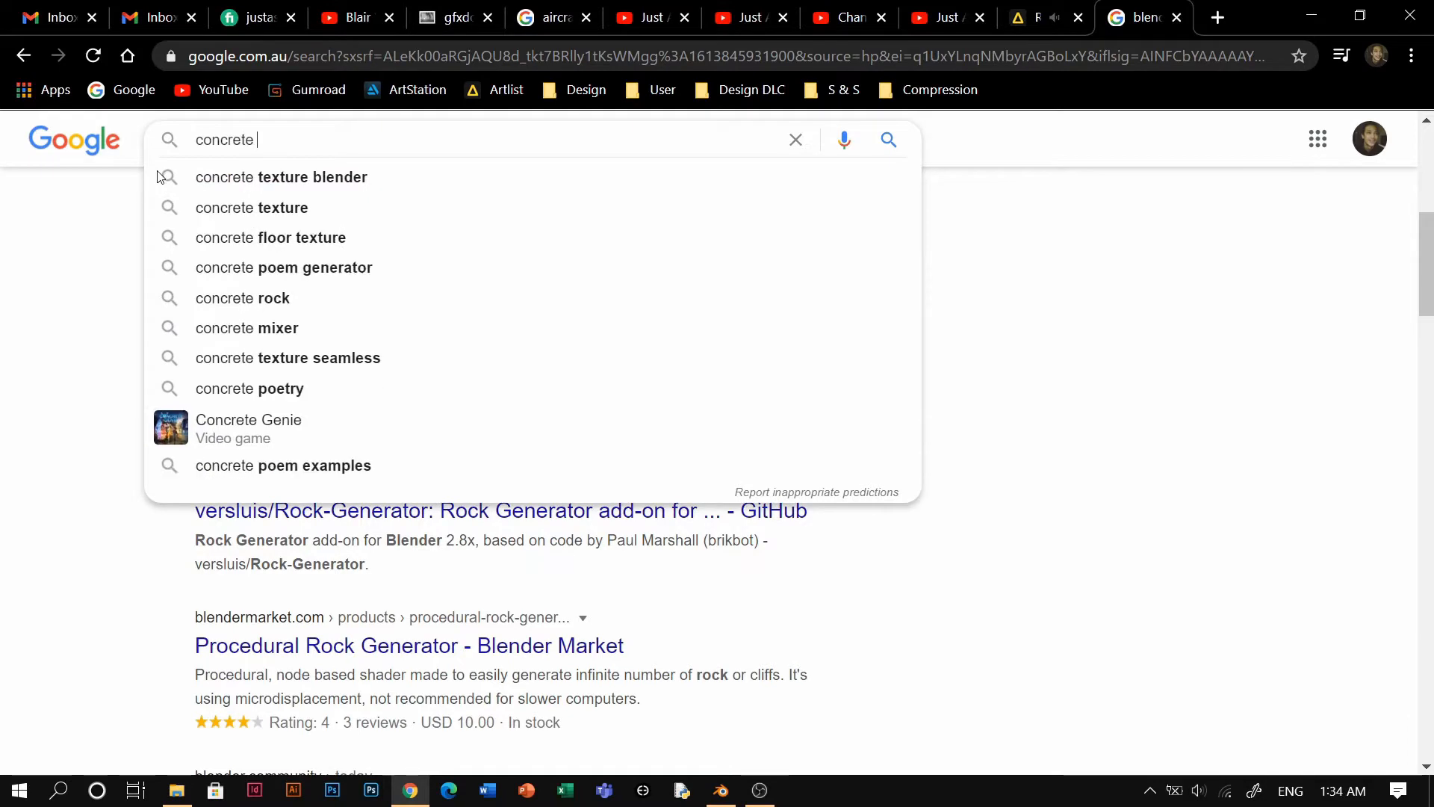
key(Down)
key(Down)
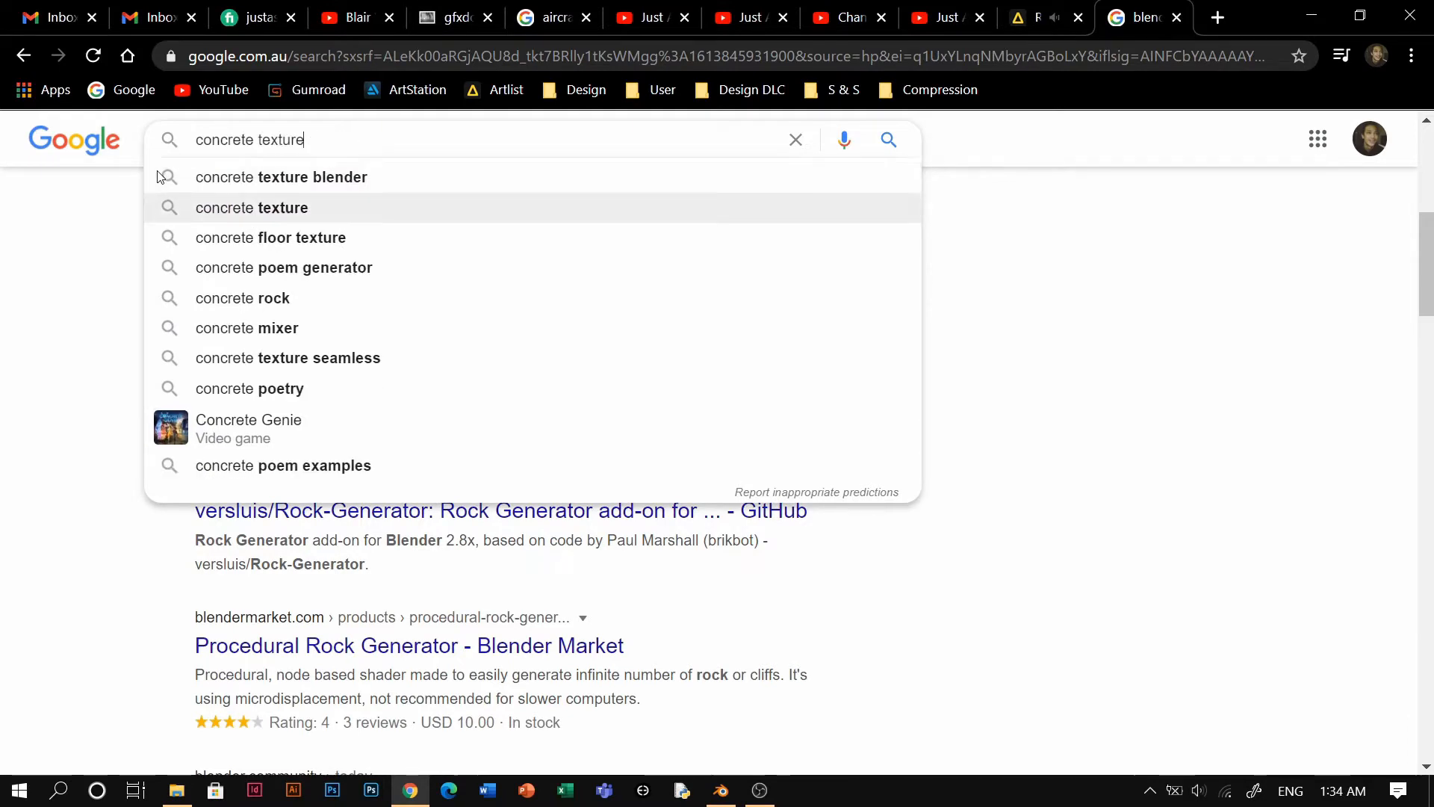
key(Return)
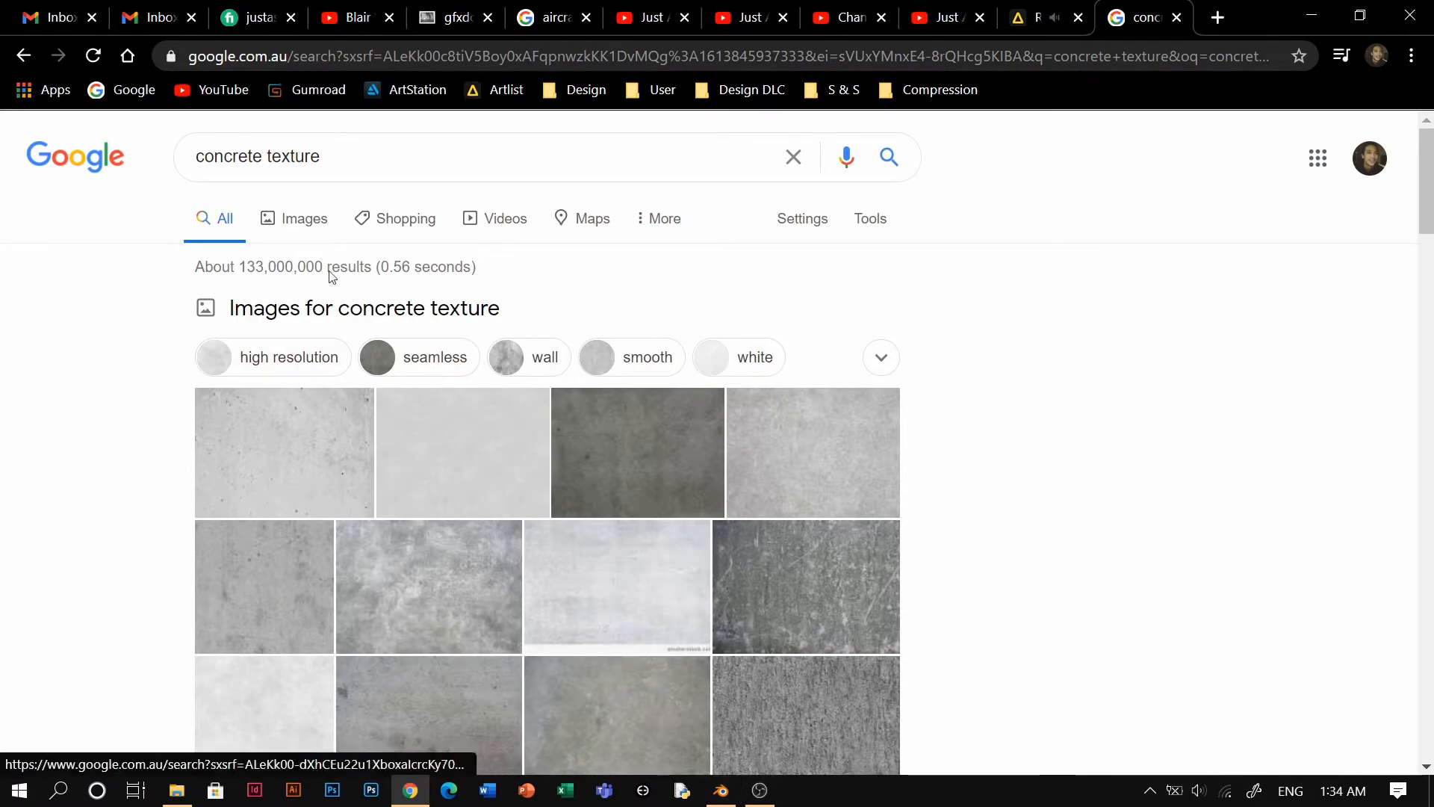
Step: Look through the concrete texture images and download sites, and switch back to Blender
scroll(444, 377, down, 5)
scroll(297, 554, down, 3)
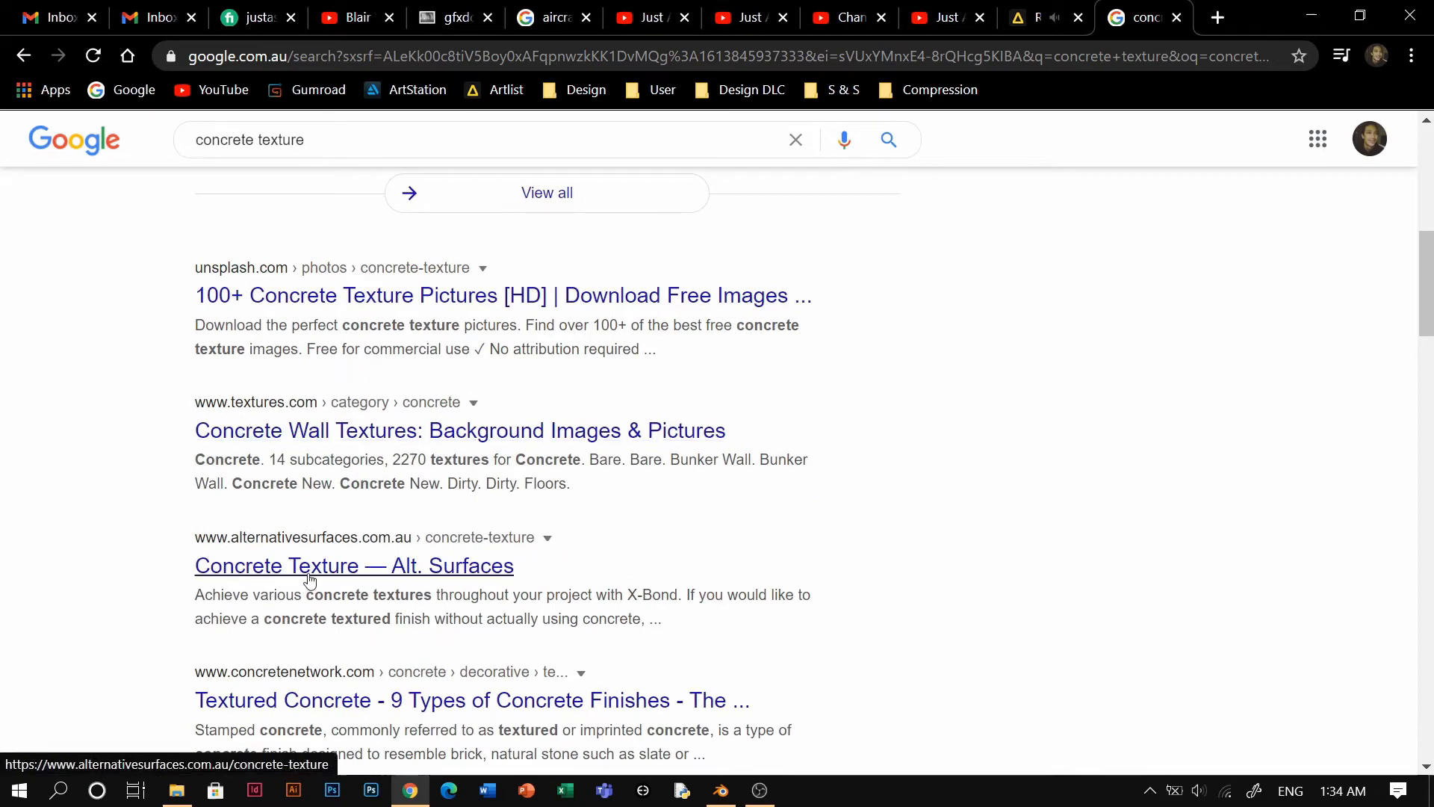
scroll(566, 459, up, 4)
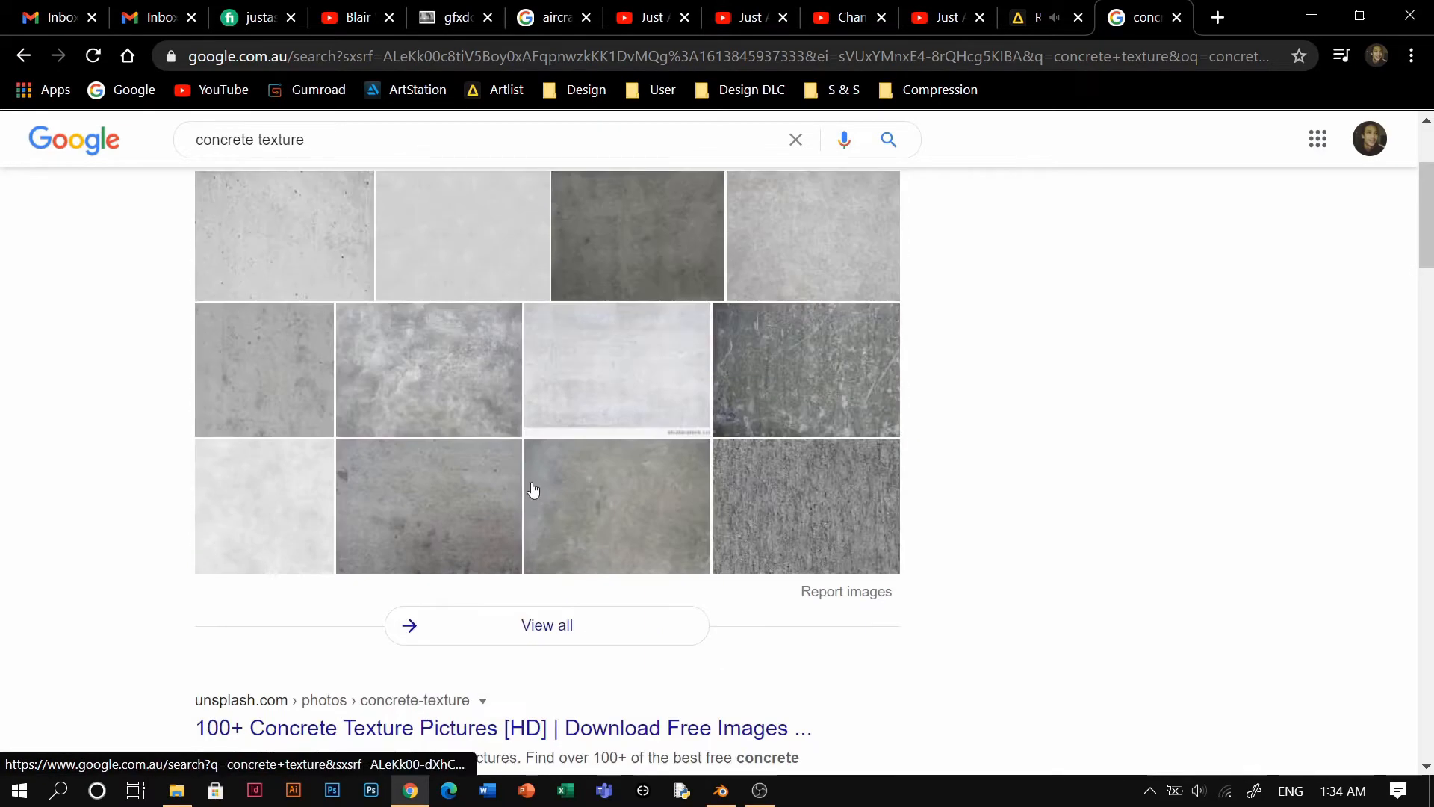
click(722, 794)
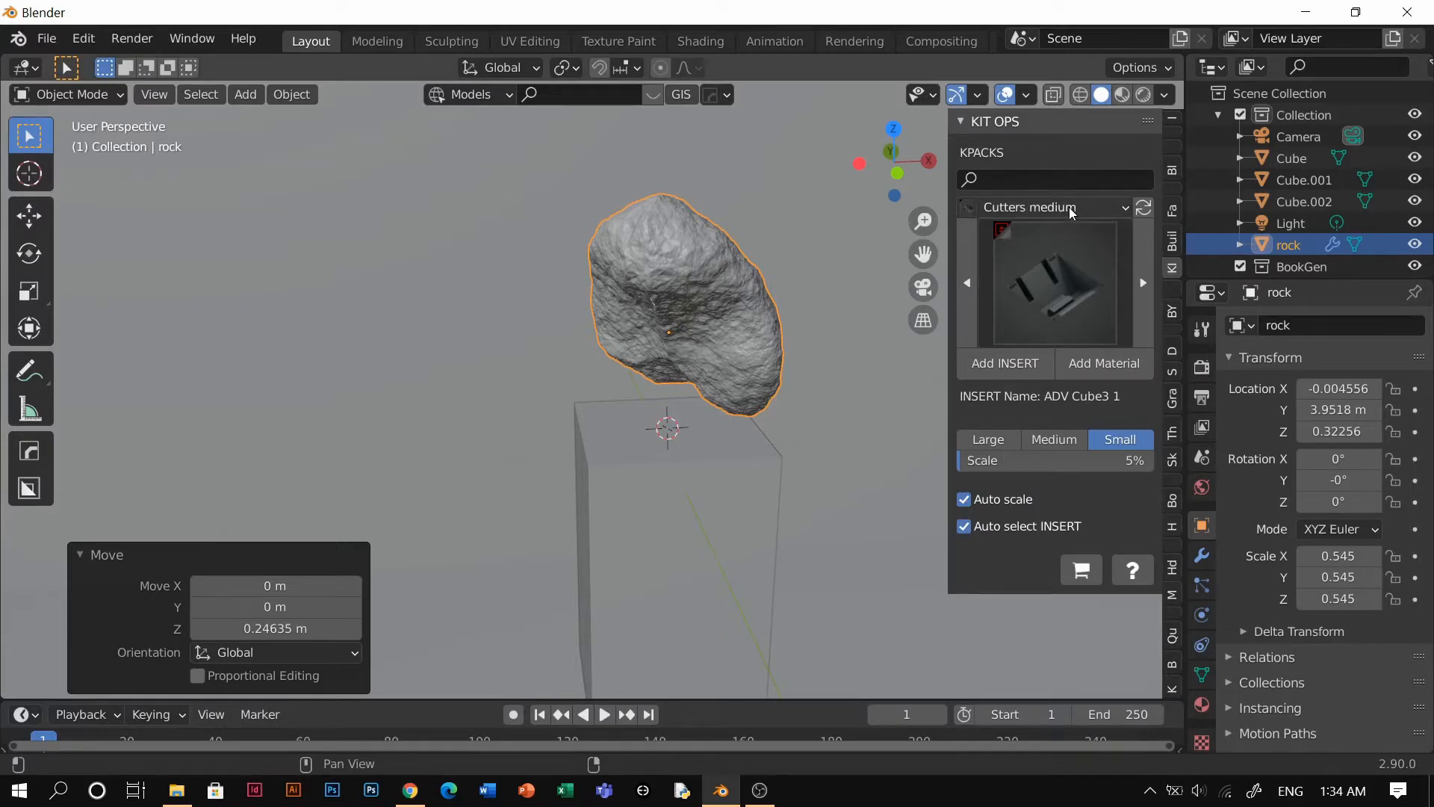
Step: Apply the Concrete rough material from the CW Concrete KIT OPS pack to the selected rock
click(1043, 207)
click(1016, 257)
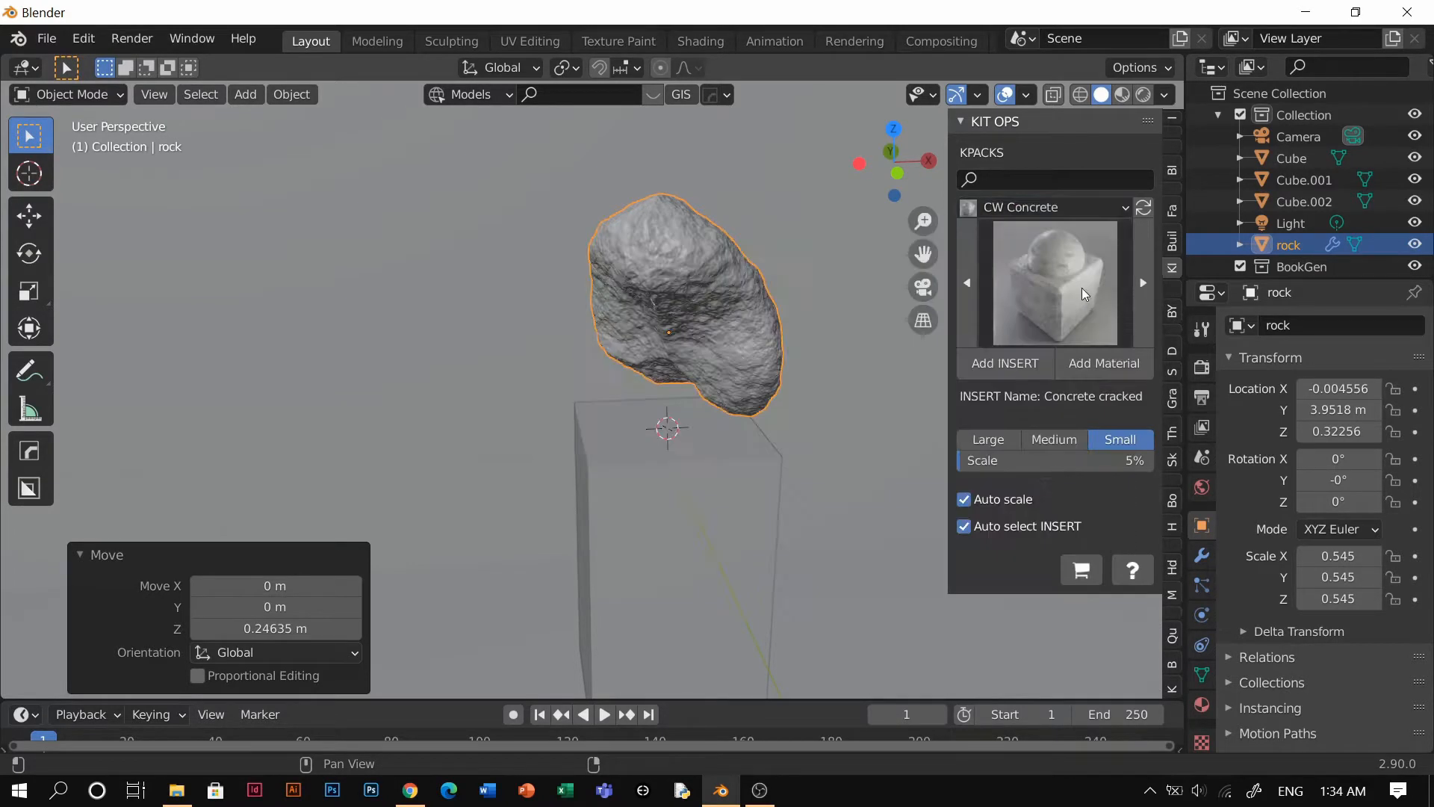
click(1058, 273)
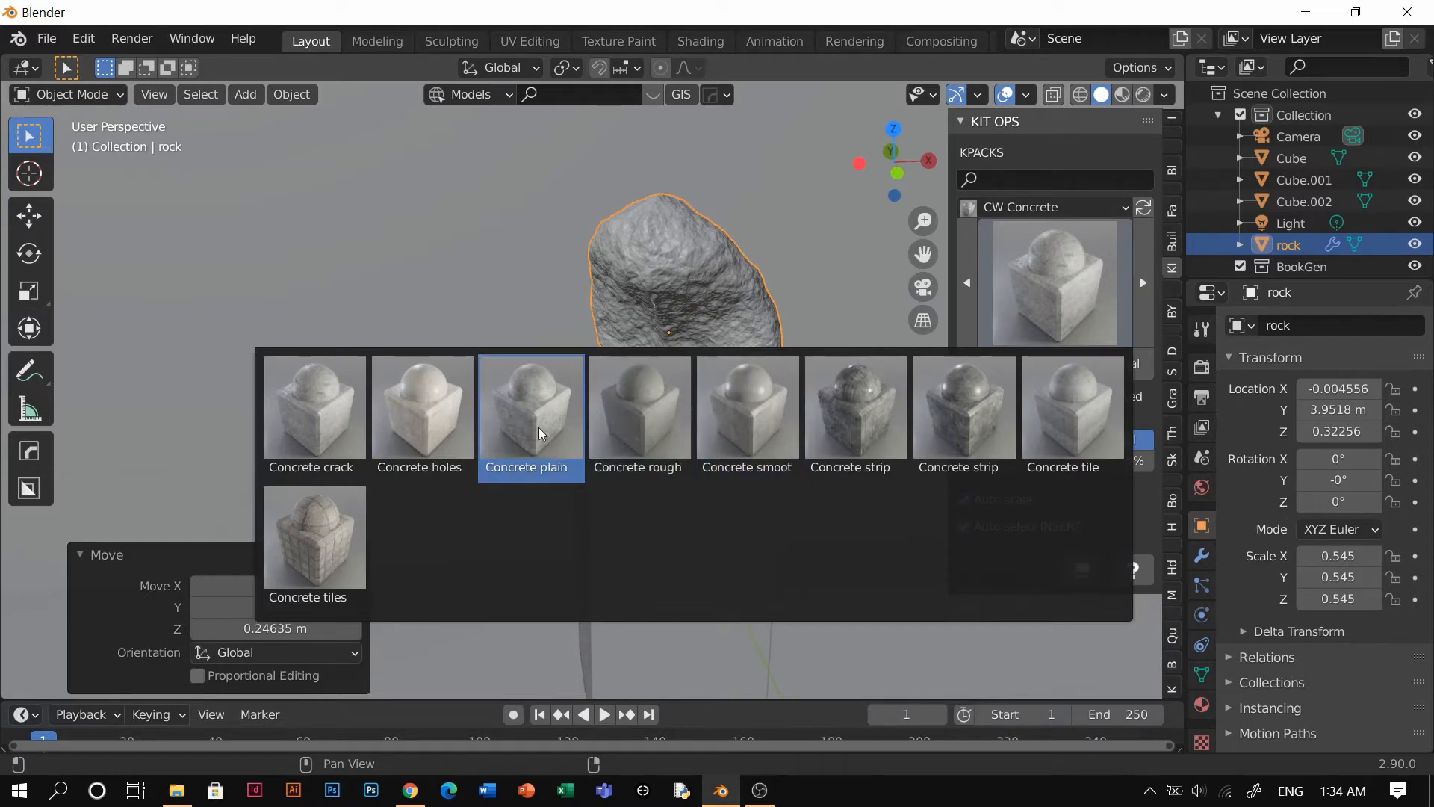
click(649, 414)
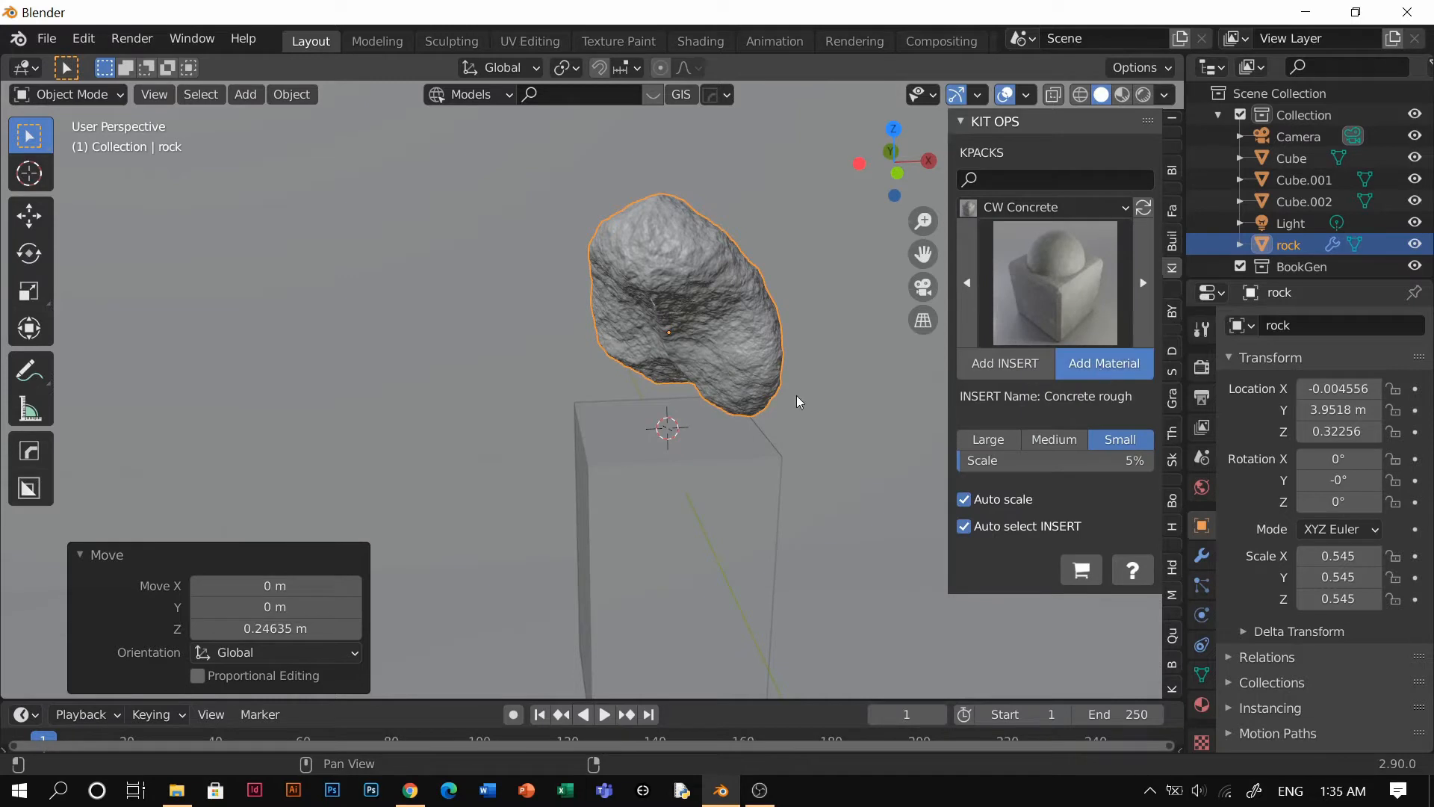
key(n)
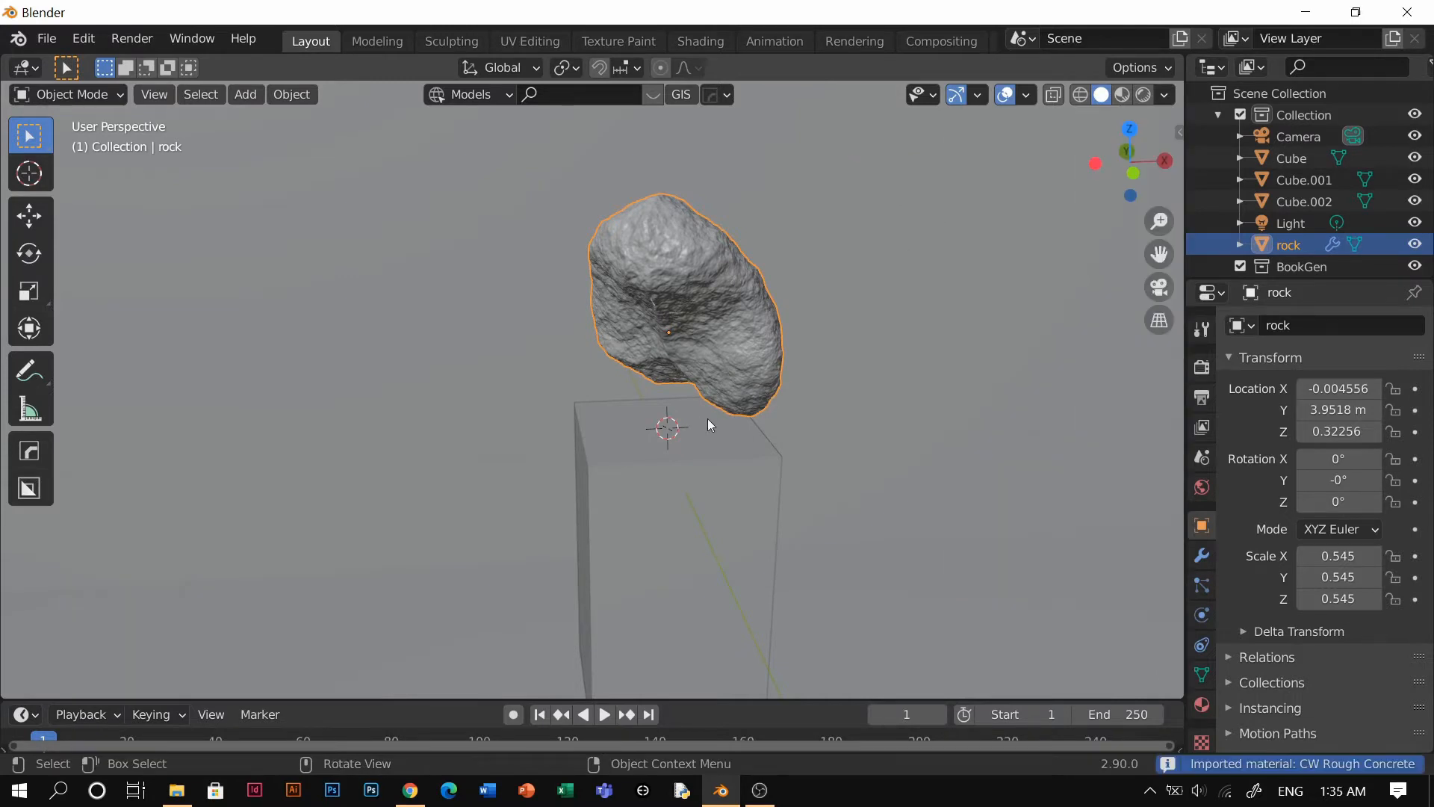
Step: Switch the viewport to Material Preview shading and inspect the rock's concrete surface up close from several sides
key(z)
click(705, 482)
middle_drag(688, 363, 821, 488)
scroll(697, 421, up, 3)
scroll(825, 448, up, 2)
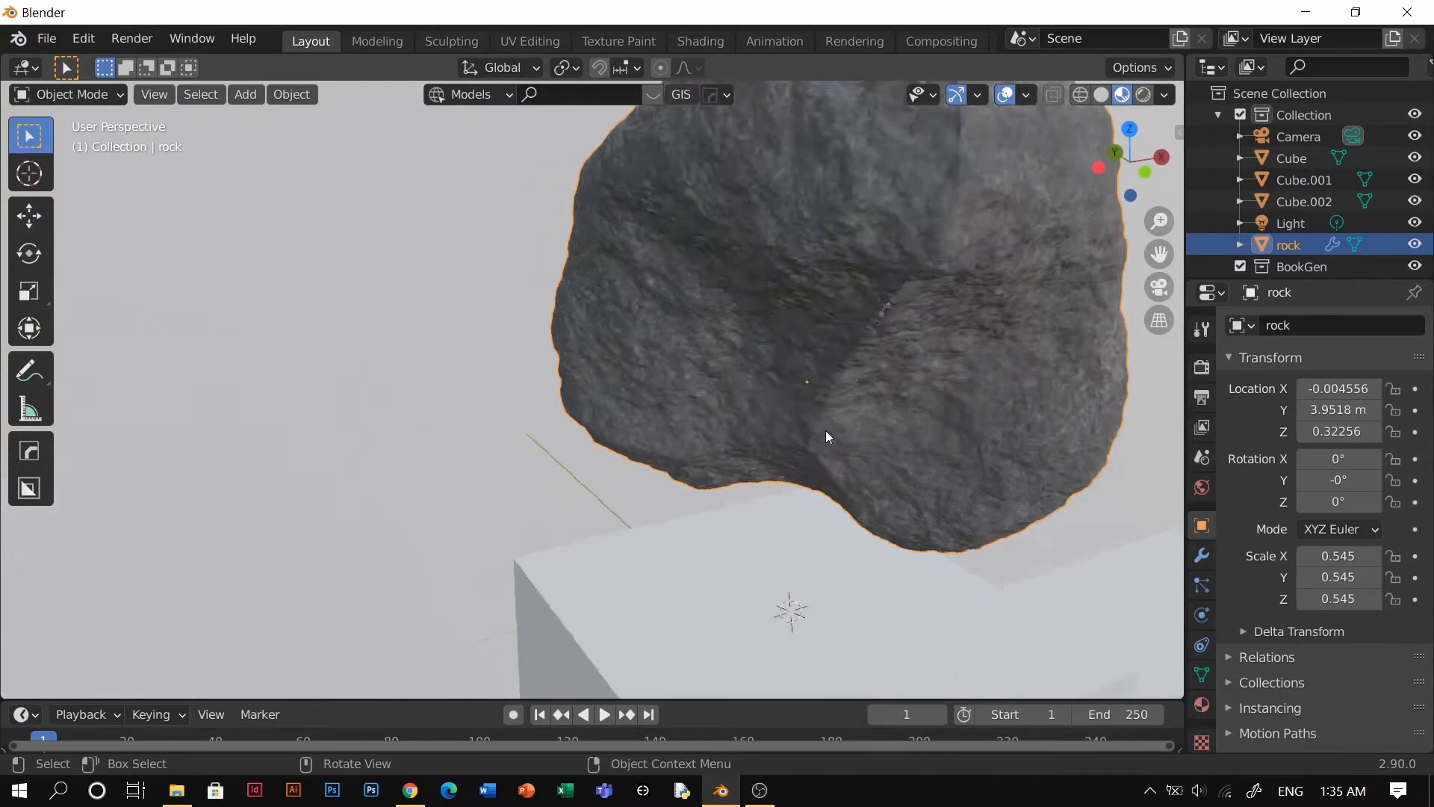
shift+middle_drag(827, 430, 661, 415)
scroll(647, 552, up, 2)
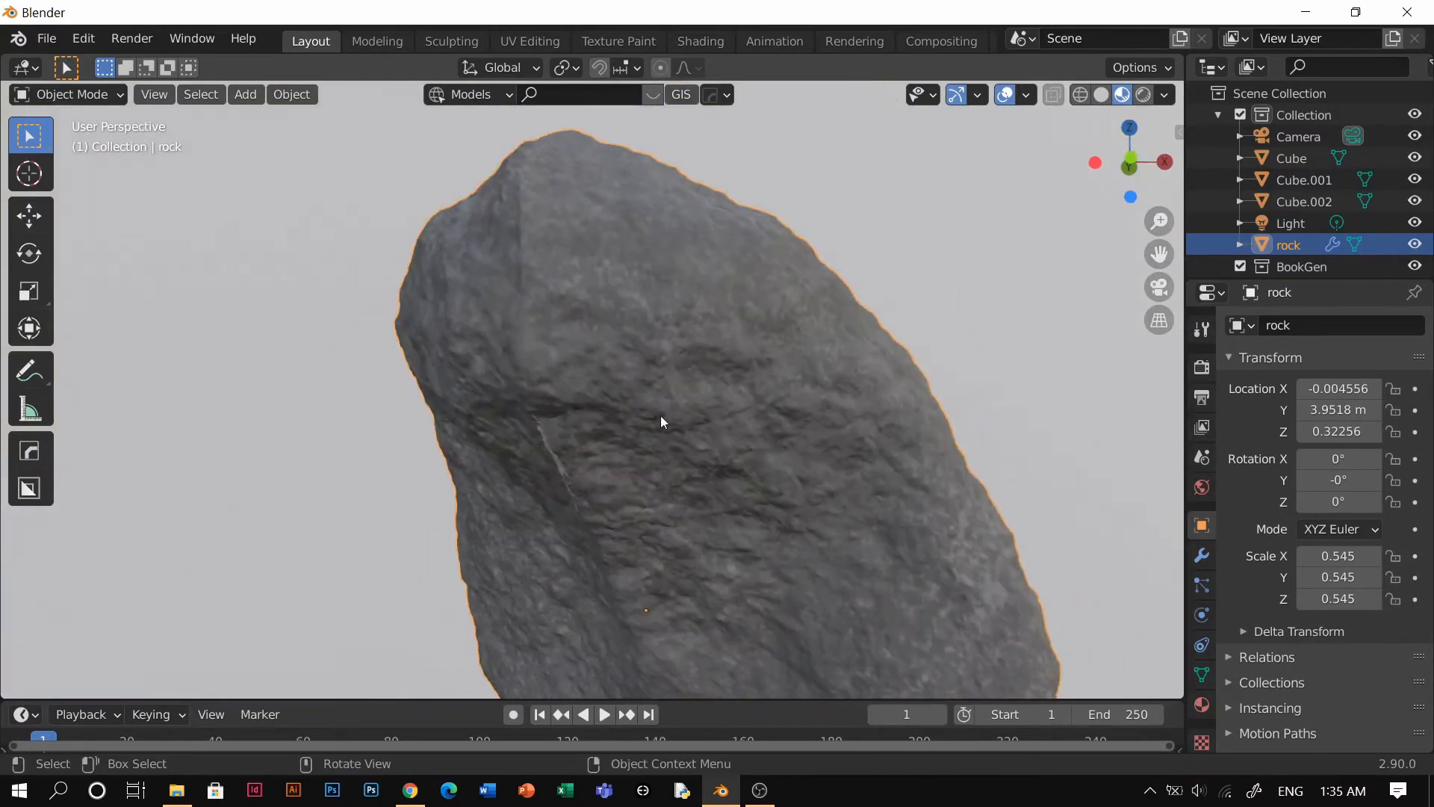
scroll(662, 512, down, 3)
middle_drag(662, 512, 668, 408)
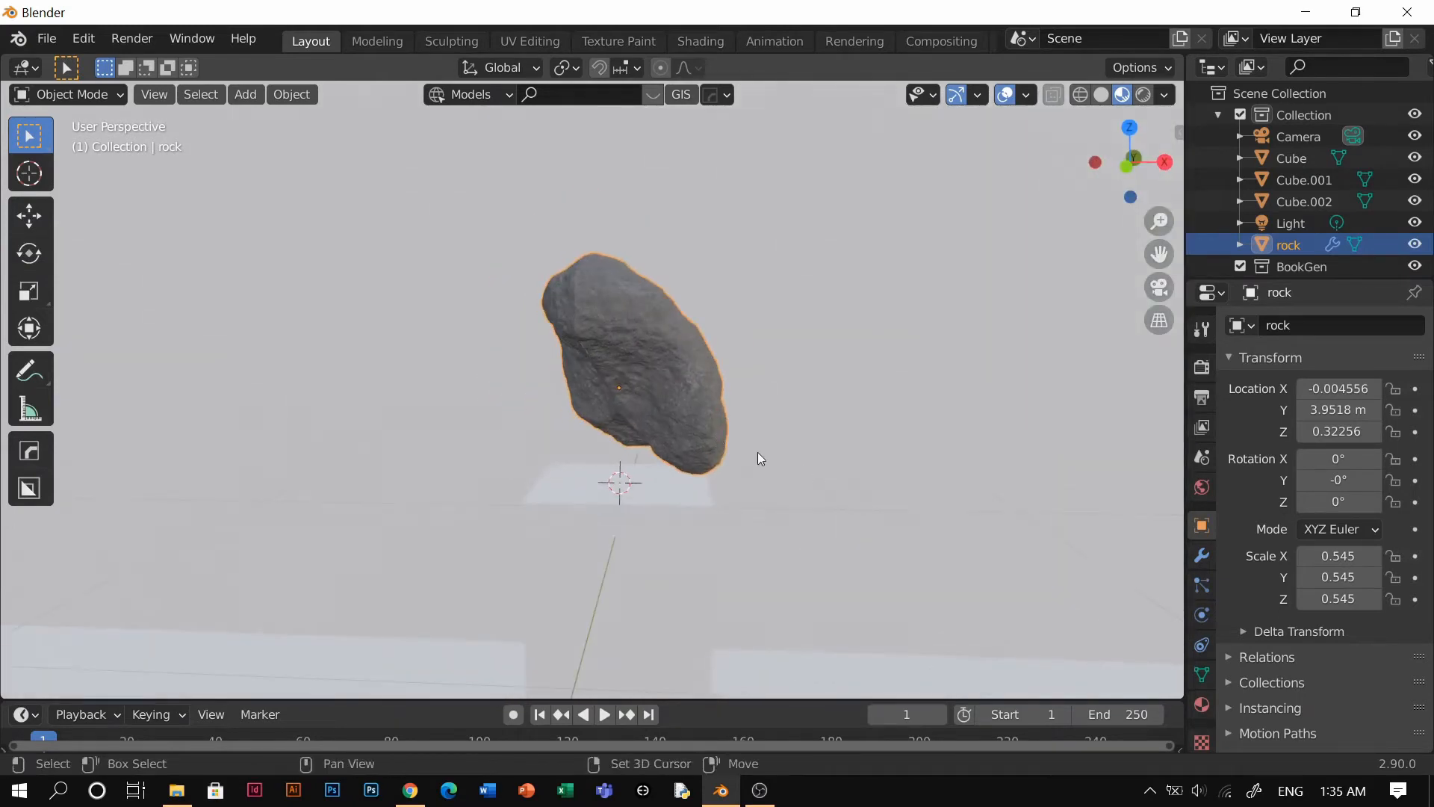
Step: Give the room box a new material and darken its base color to a grey with a value of about 0.56
click(661, 549)
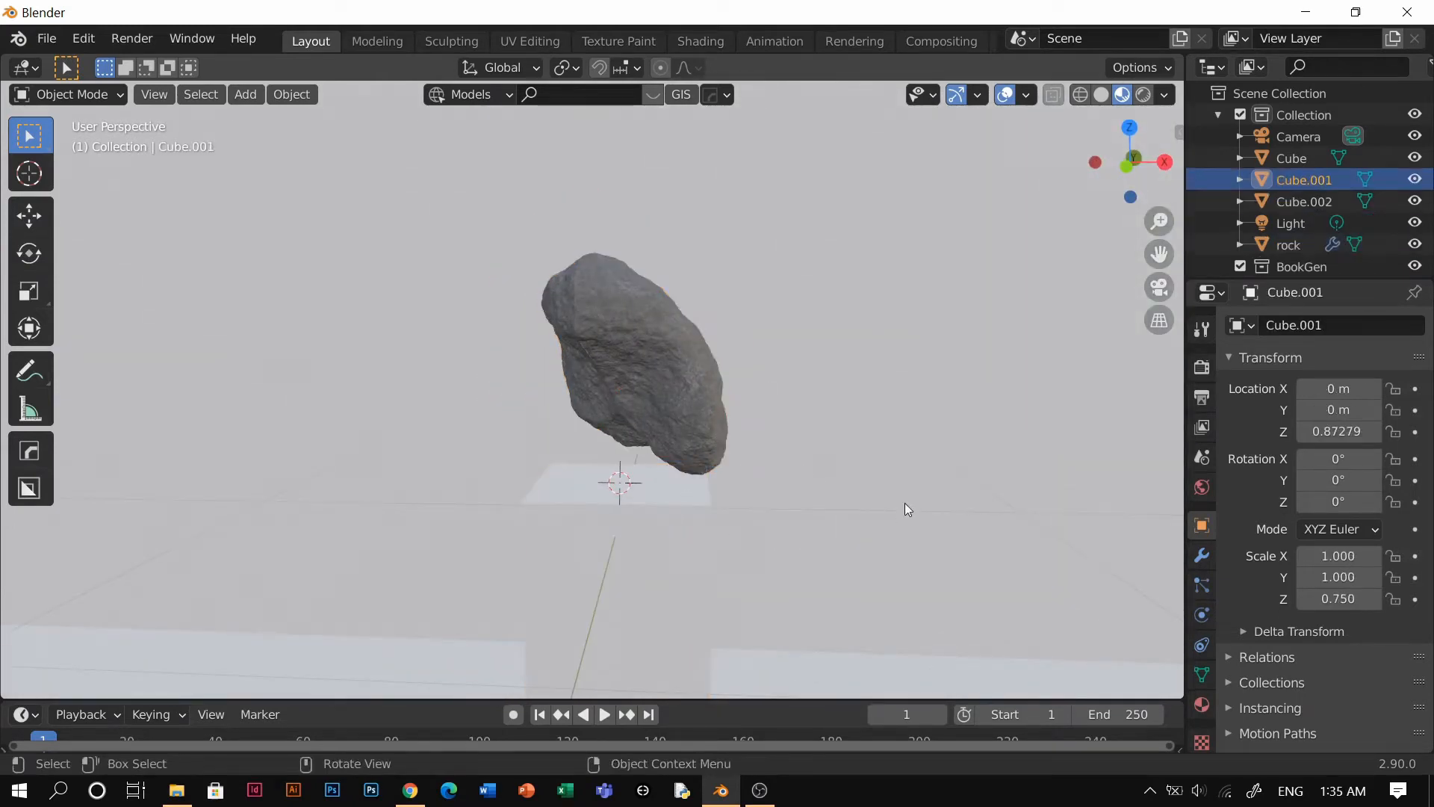
middle_drag(833, 447, 865, 436)
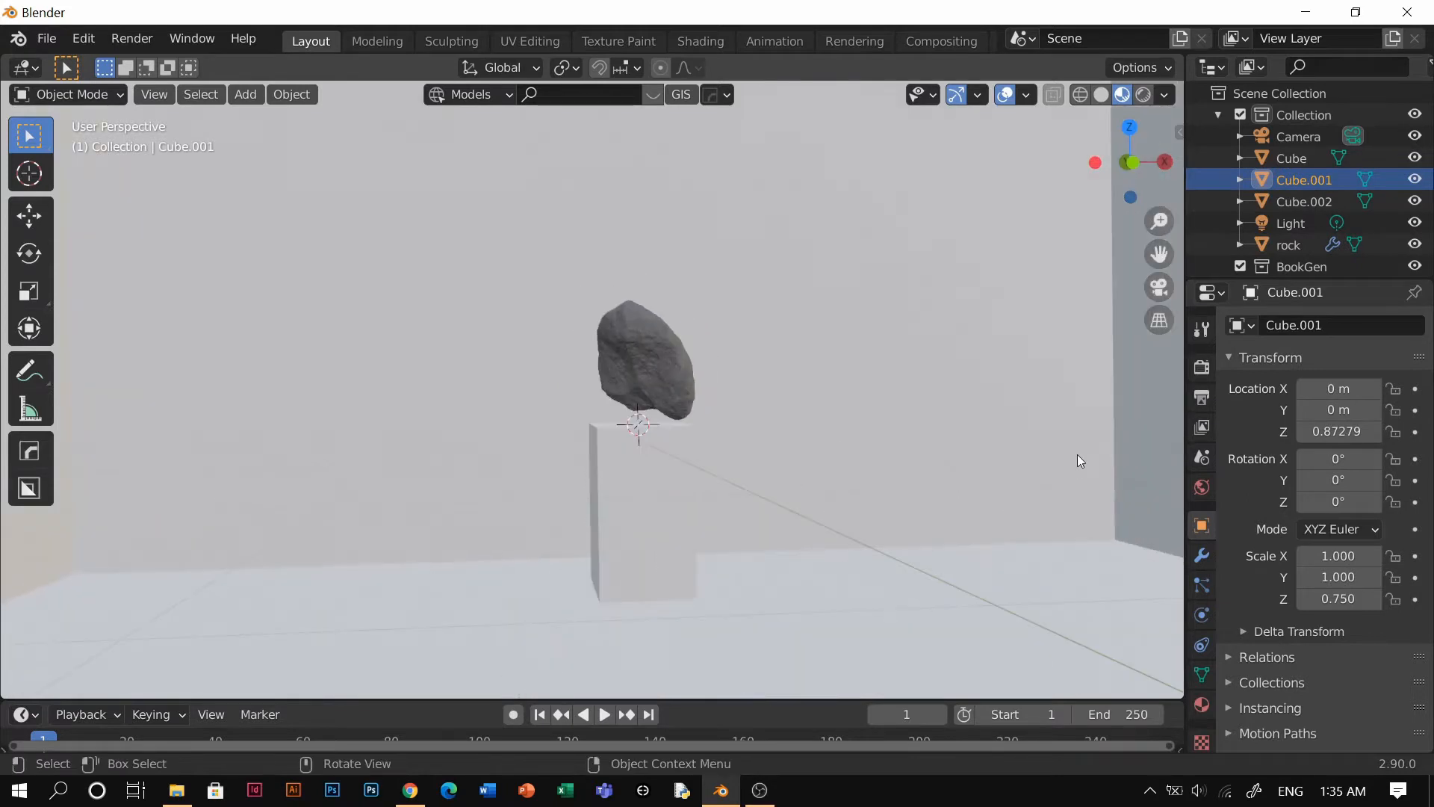
click(1202, 704)
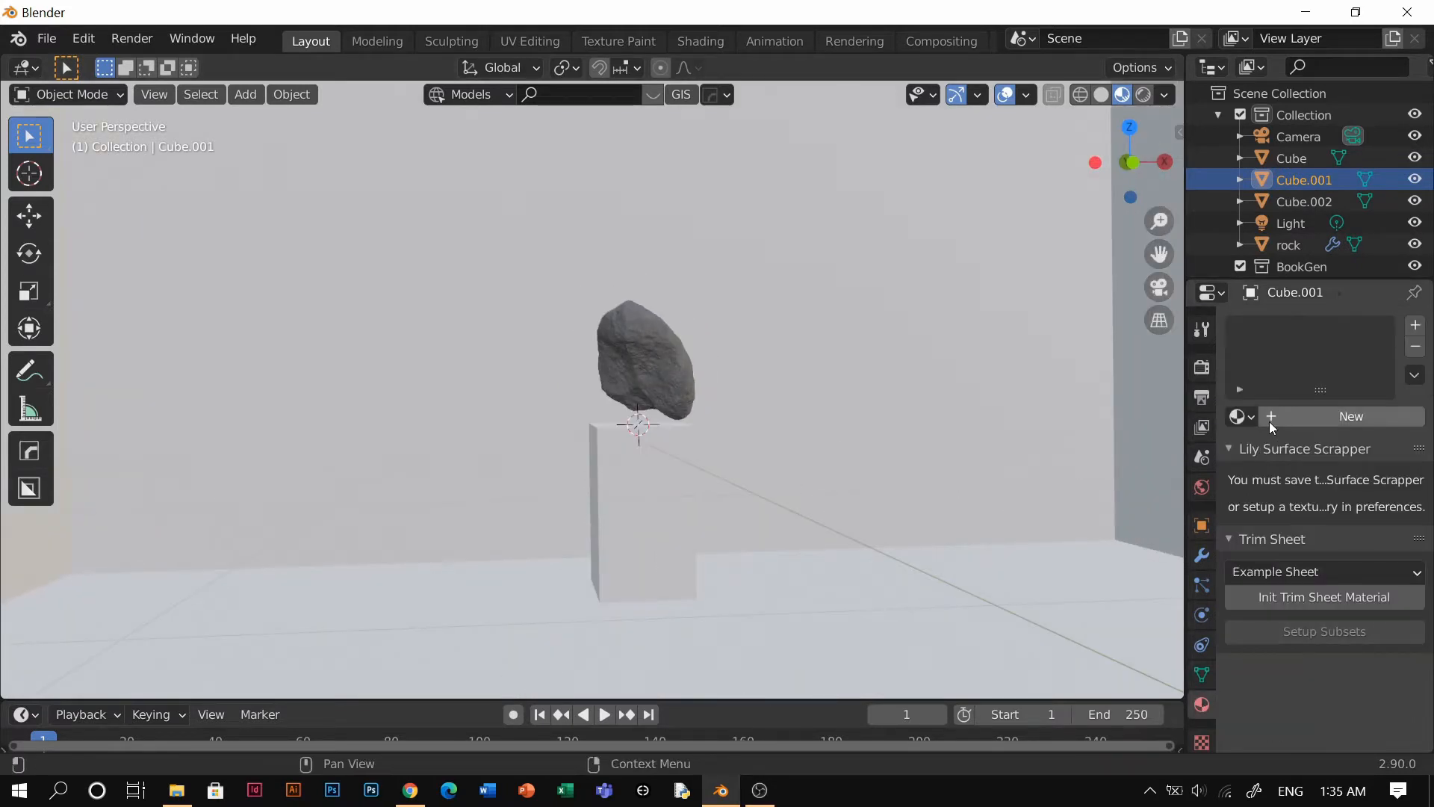
click(1276, 421)
scroll(1338, 590, down, 3)
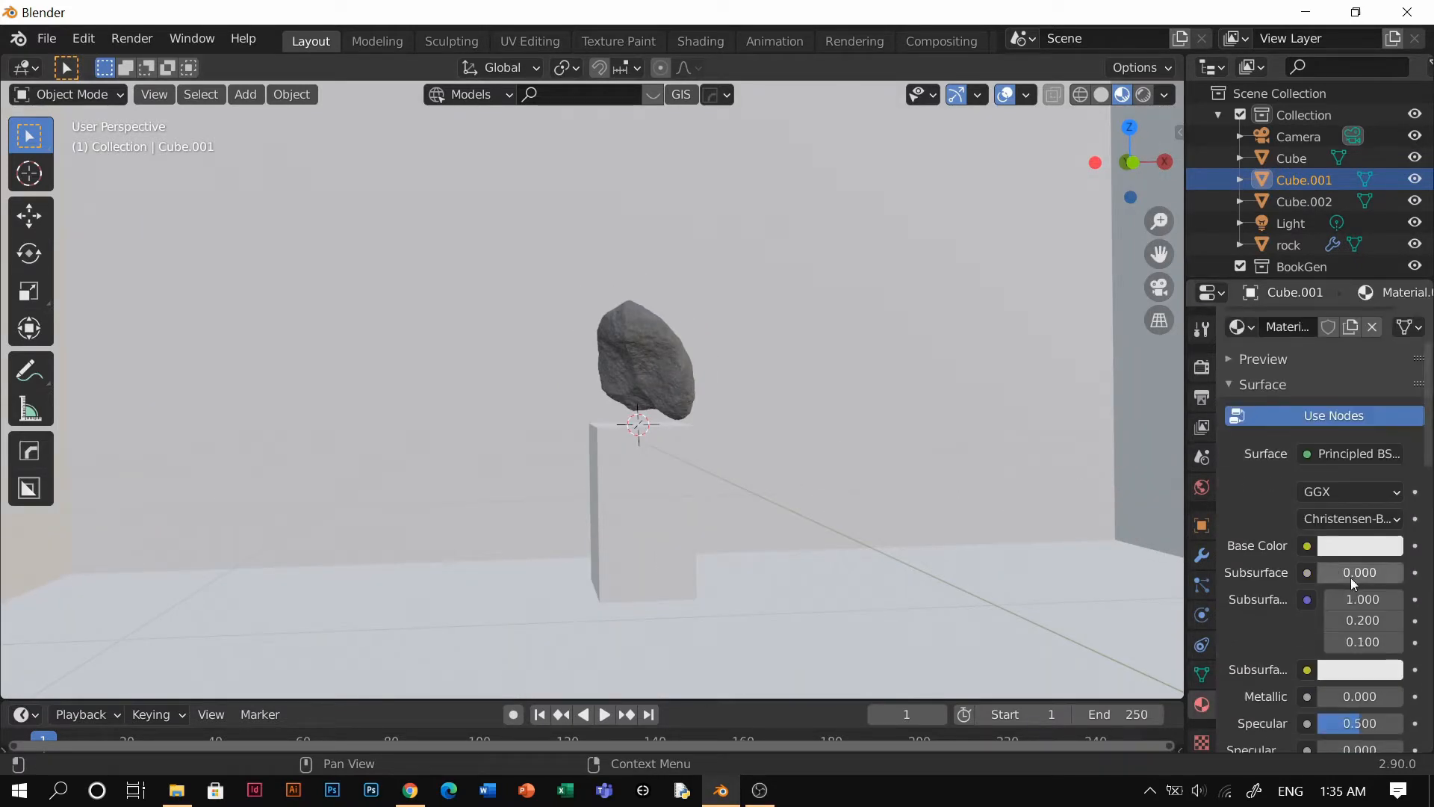
click(1363, 545)
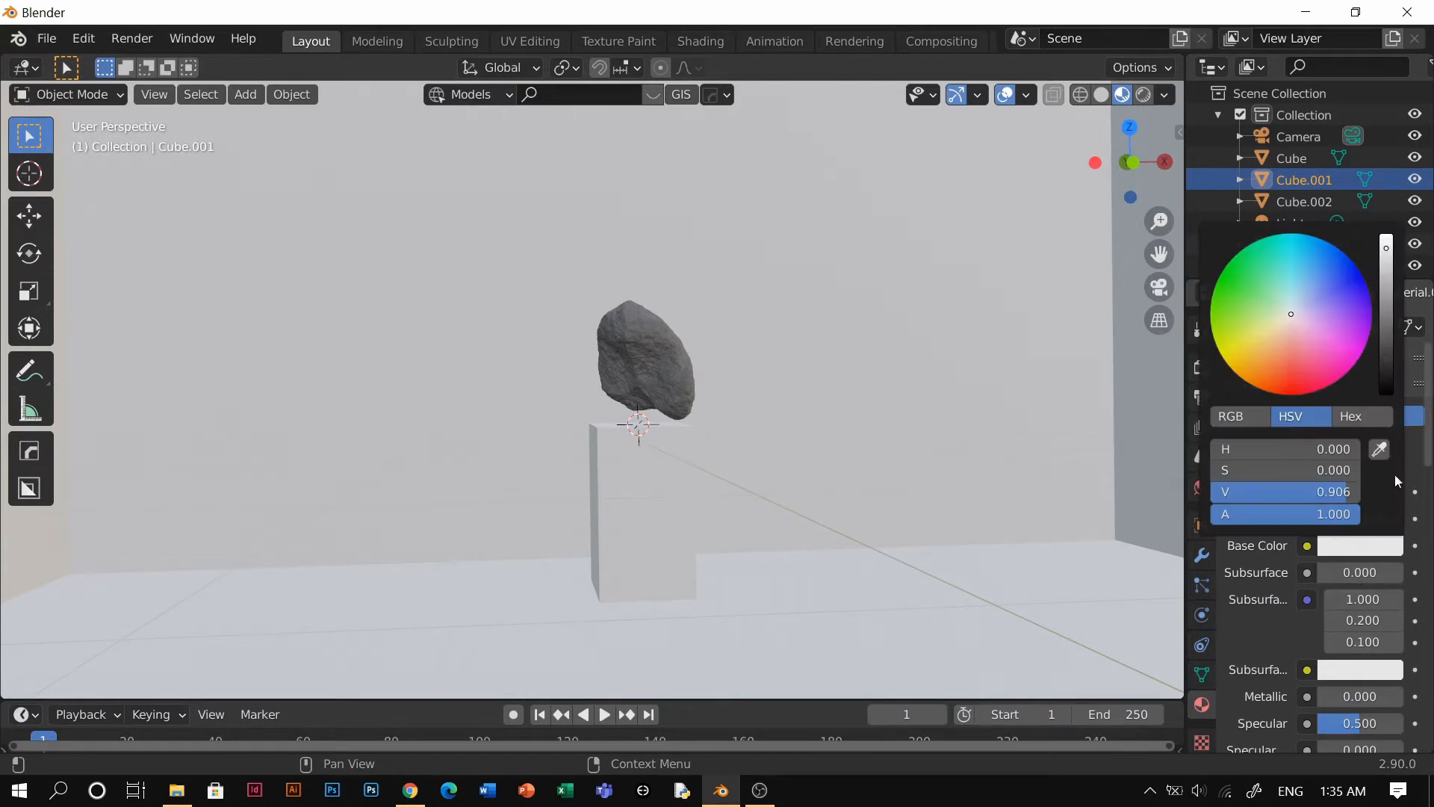
click(1388, 299)
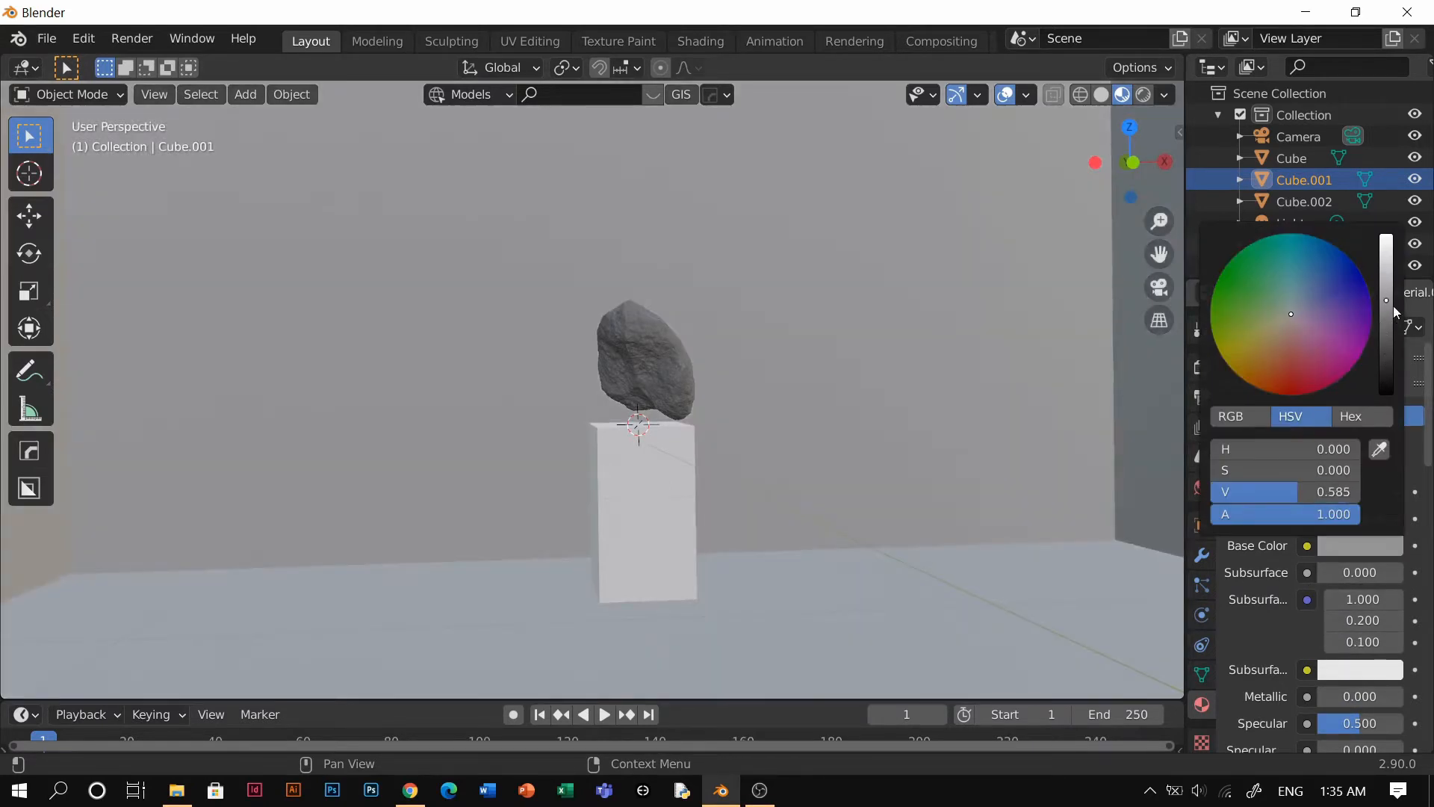
Step: Set the room material's metallic to 1.000, roughness to about 0.592 and clearcoat to about 0.037
mouse_move(1360, 696)
mouse_down()
mouse_move(1419, 696)
mouse_move(1354, 687)
mouse_up()
scroll(1340, 686, down, 3)
scroll(1353, 688, down, 7)
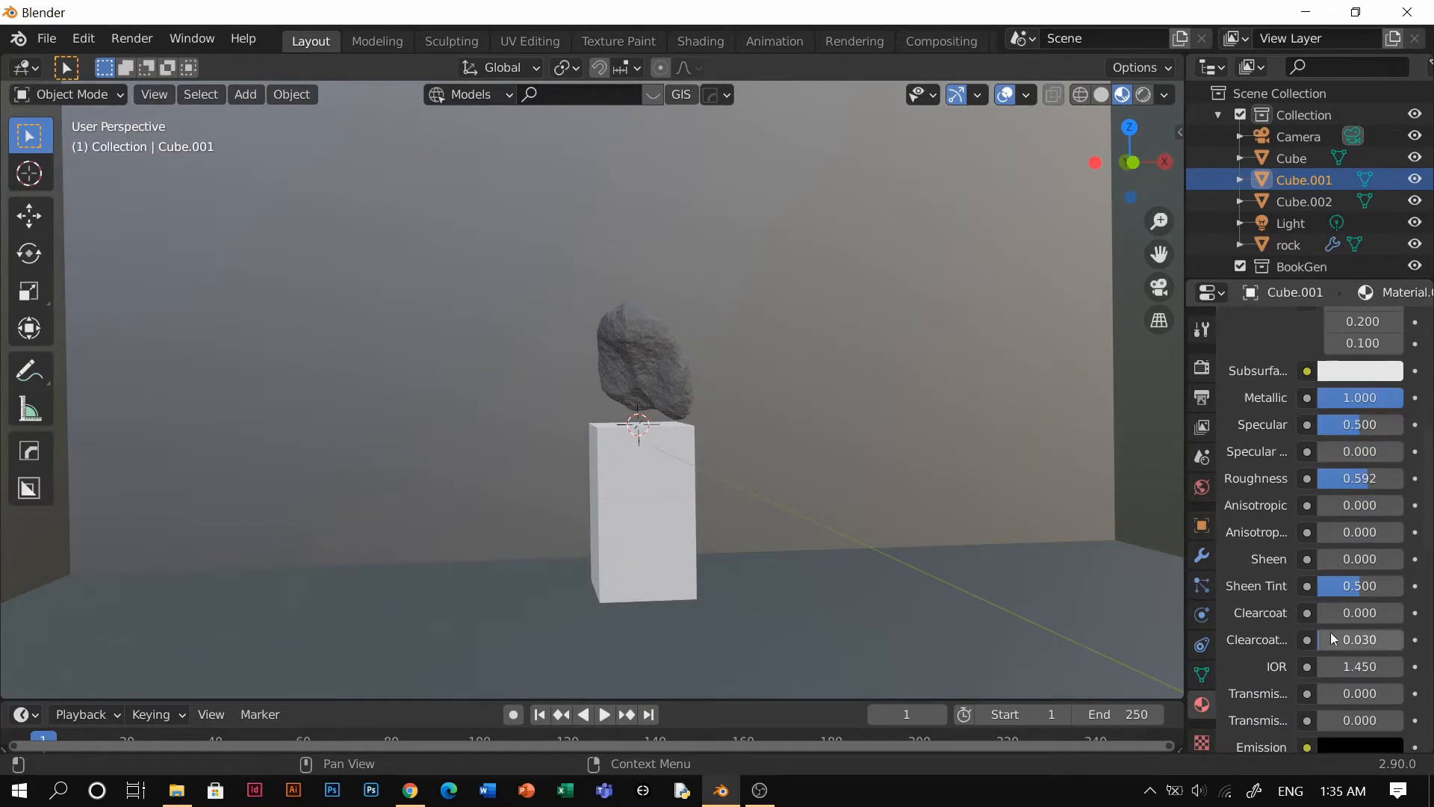
drag(1353, 613, 1361, 613)
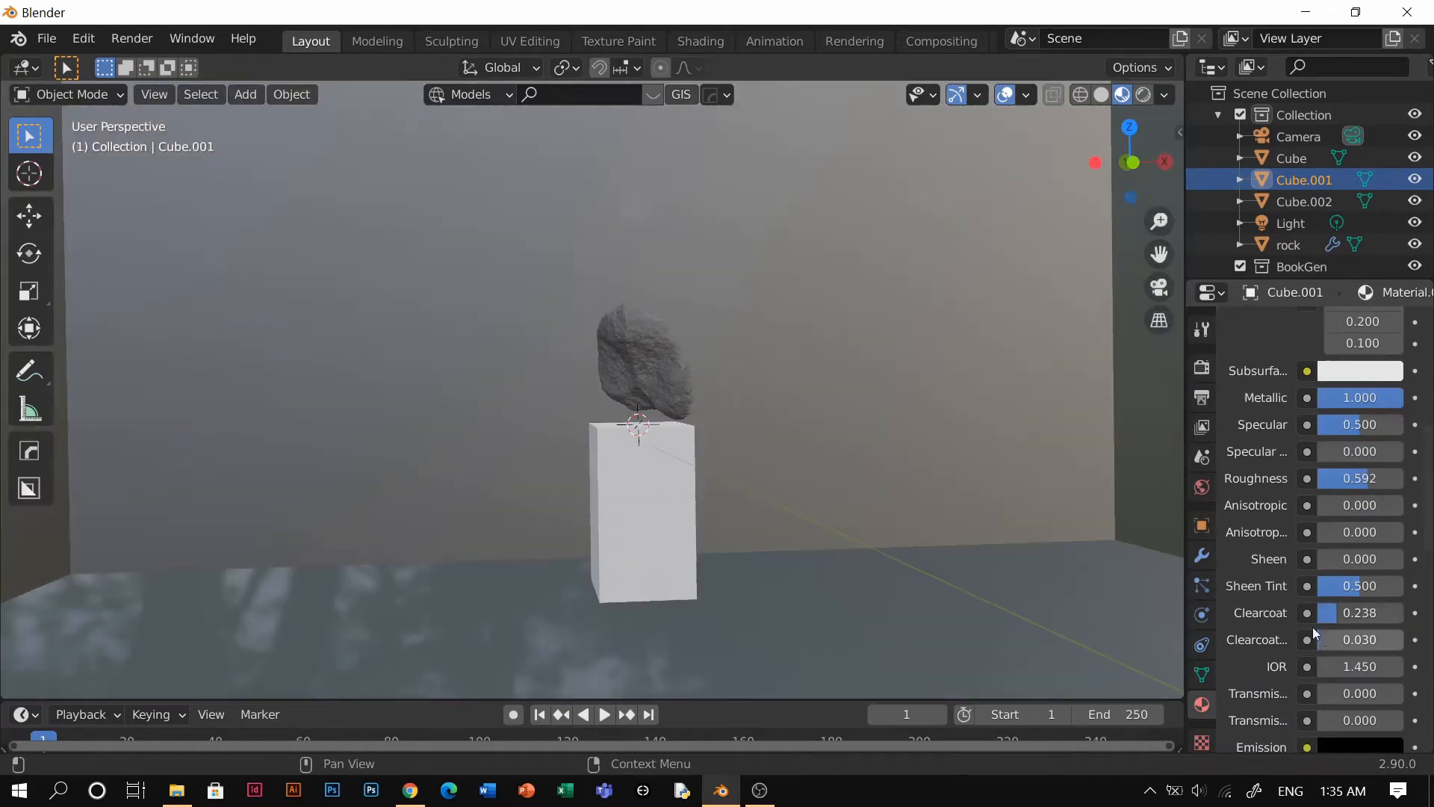
drag(1367, 612, 1353, 612)
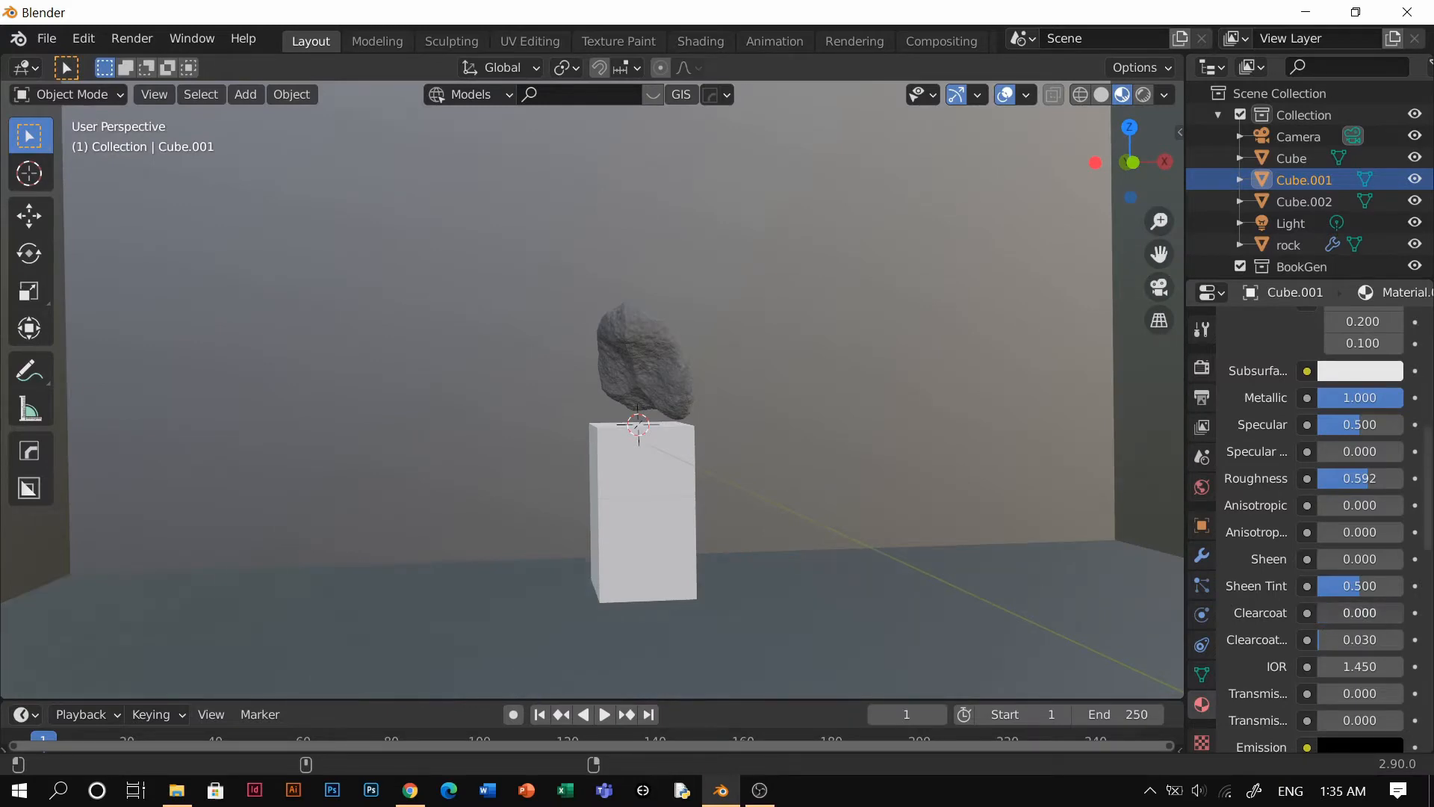
scroll(1321, 621, down, 11)
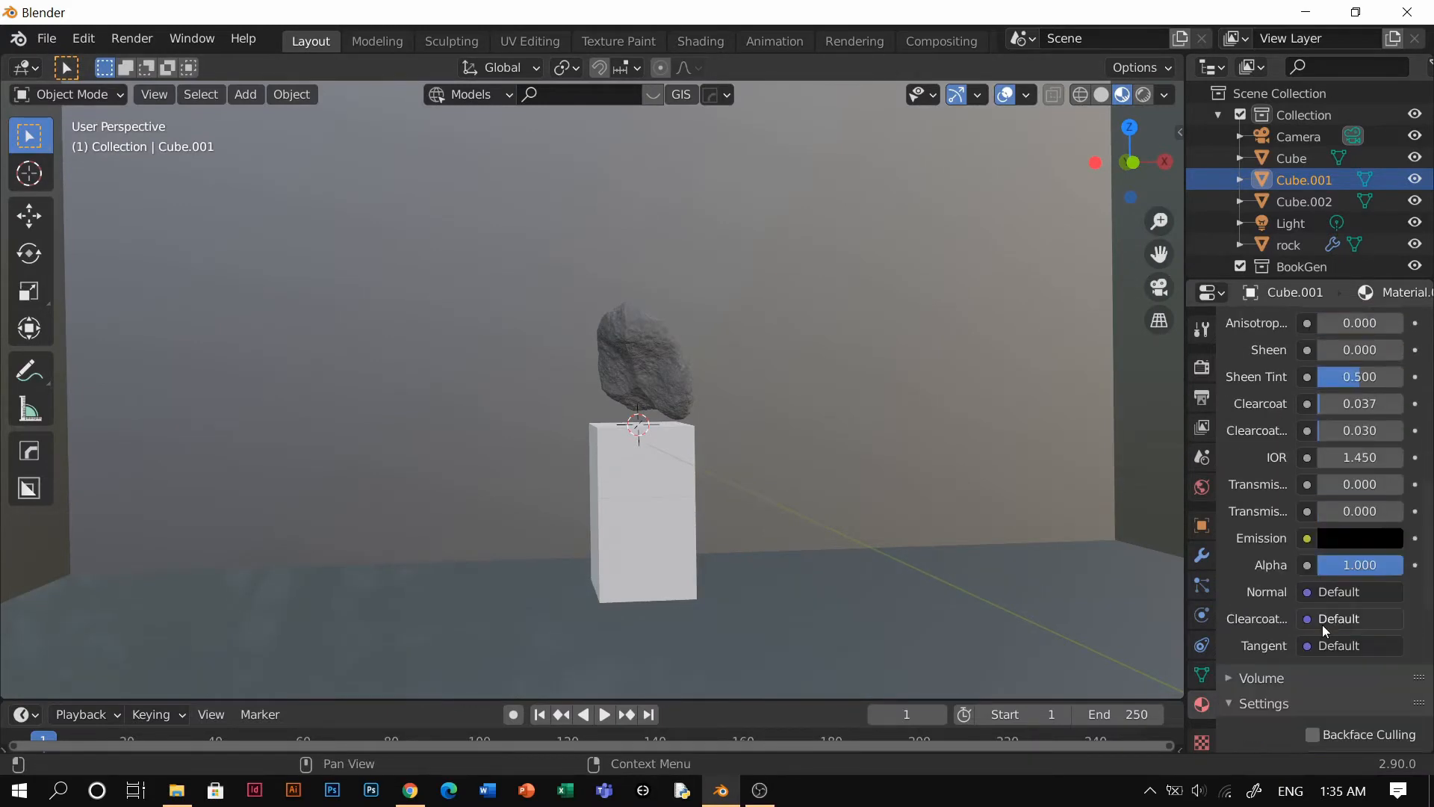
Step: Assign the pillar its own copy of the room's grey metallic material, Material.003, and darken its base color
middle_drag(808, 489, 629, 532)
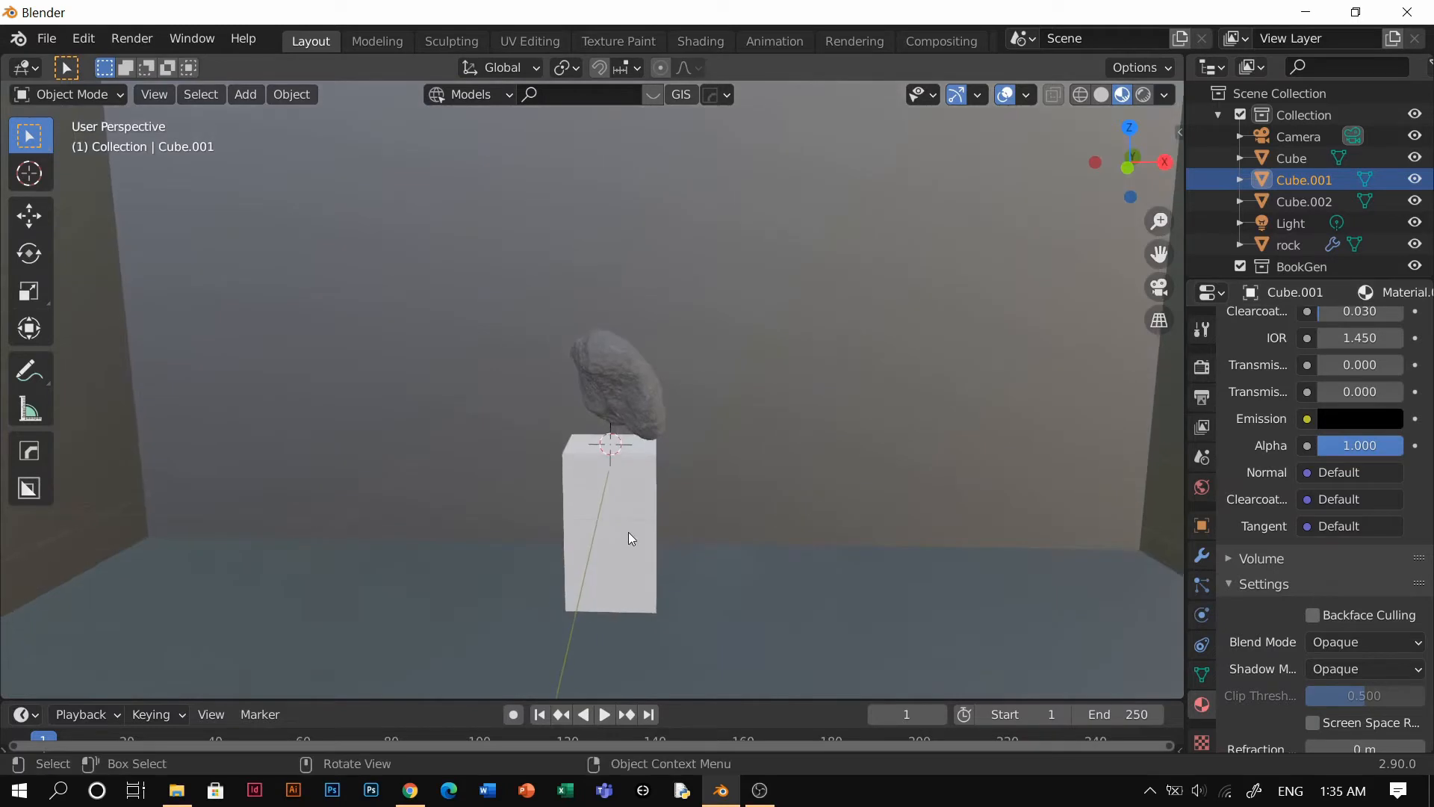
click(629, 532)
scroll(725, 487, up, 3)
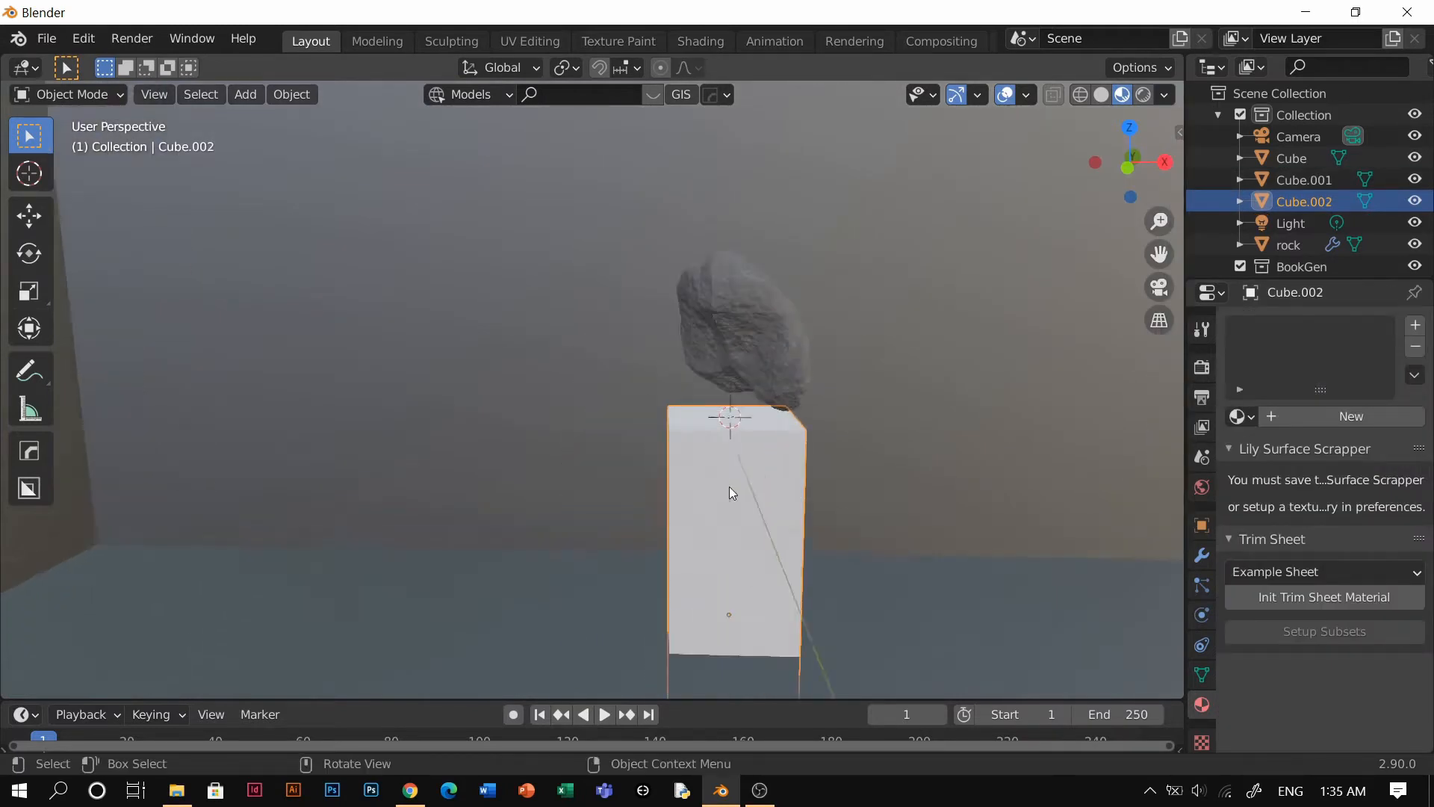
click(1305, 417)
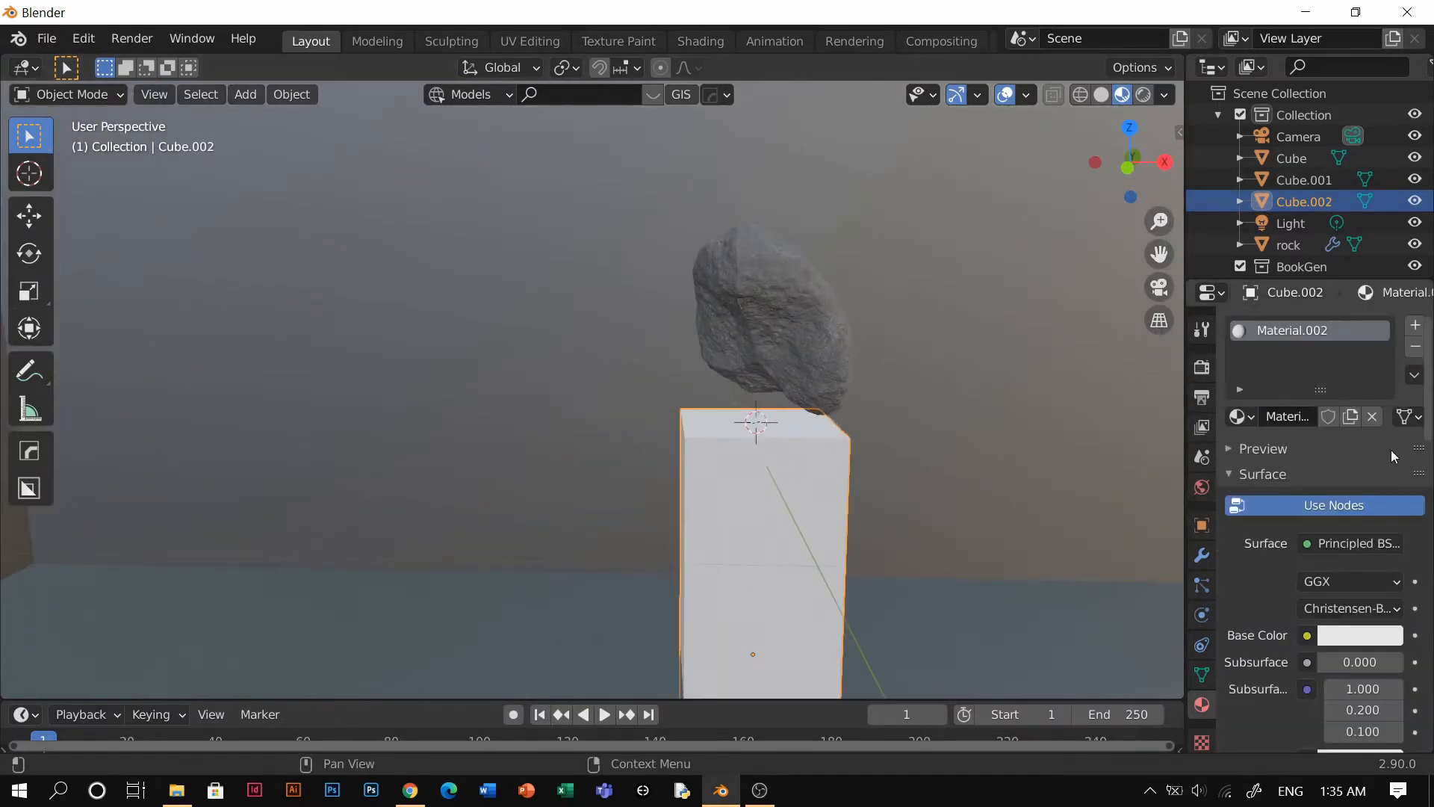
click(1240, 416)
click(1068, 489)
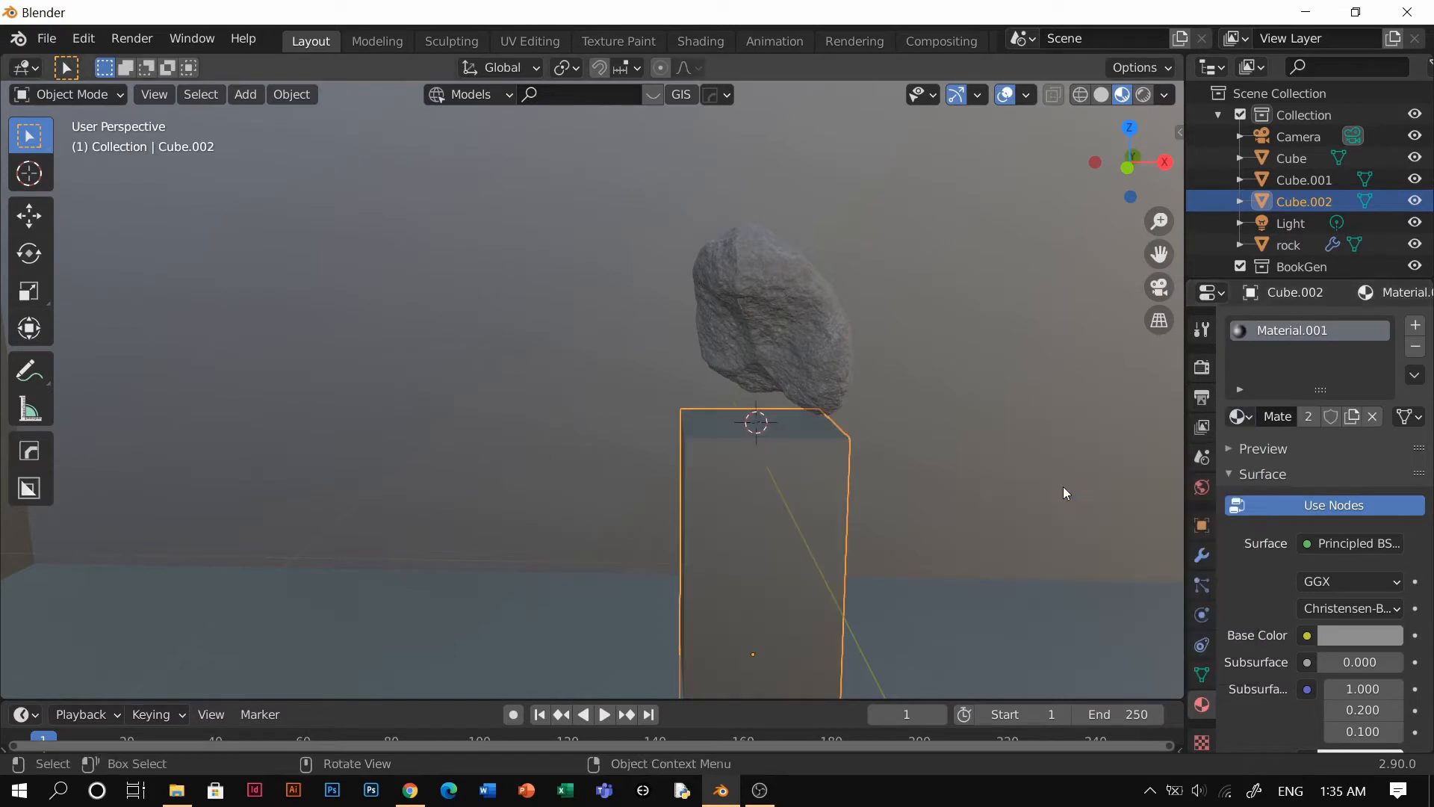
click(1360, 635)
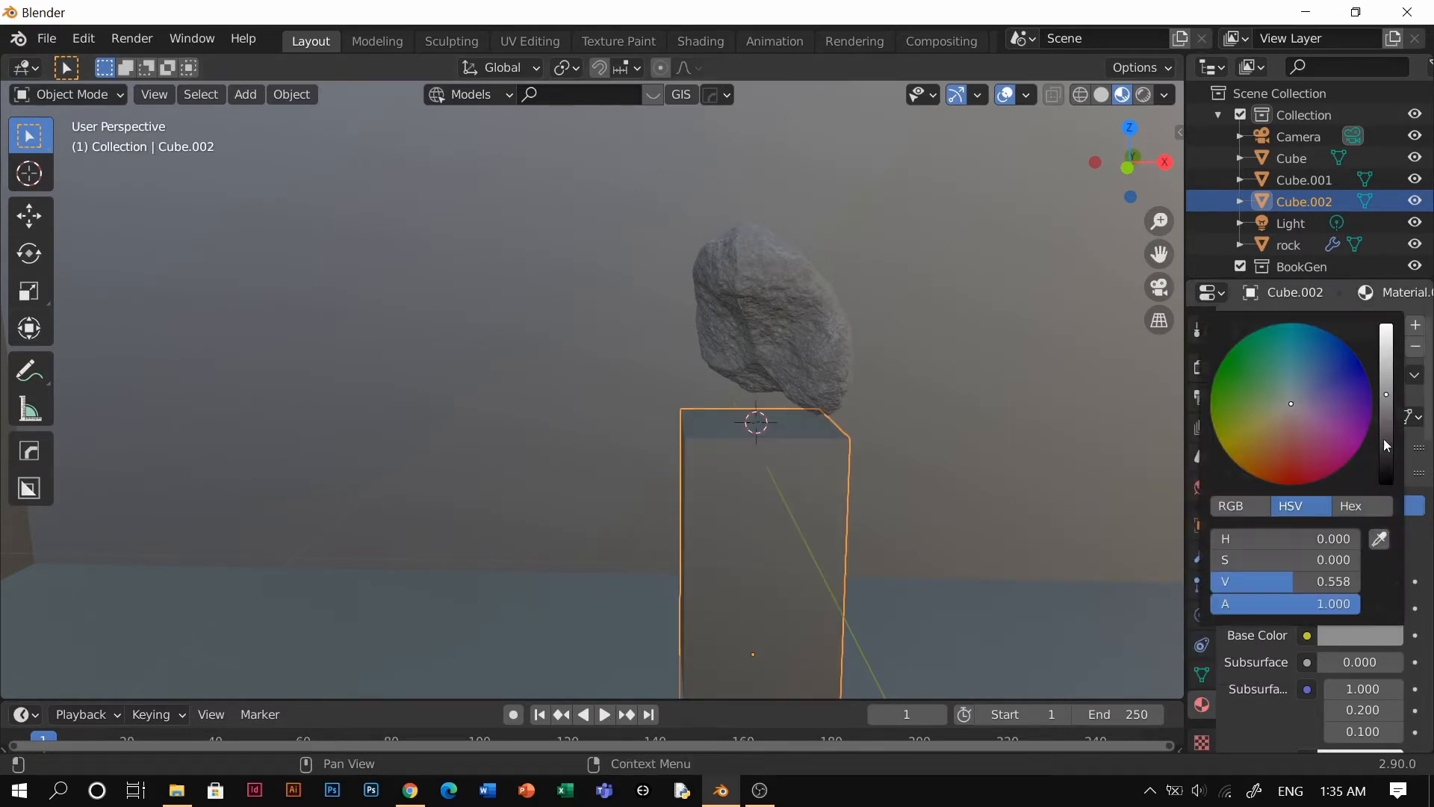
click(1384, 427)
click(1086, 563)
shift+middle_drag(984, 551, 827, 460)
scroll(859, 449, up, 4)
key(q)
click(823, 461)
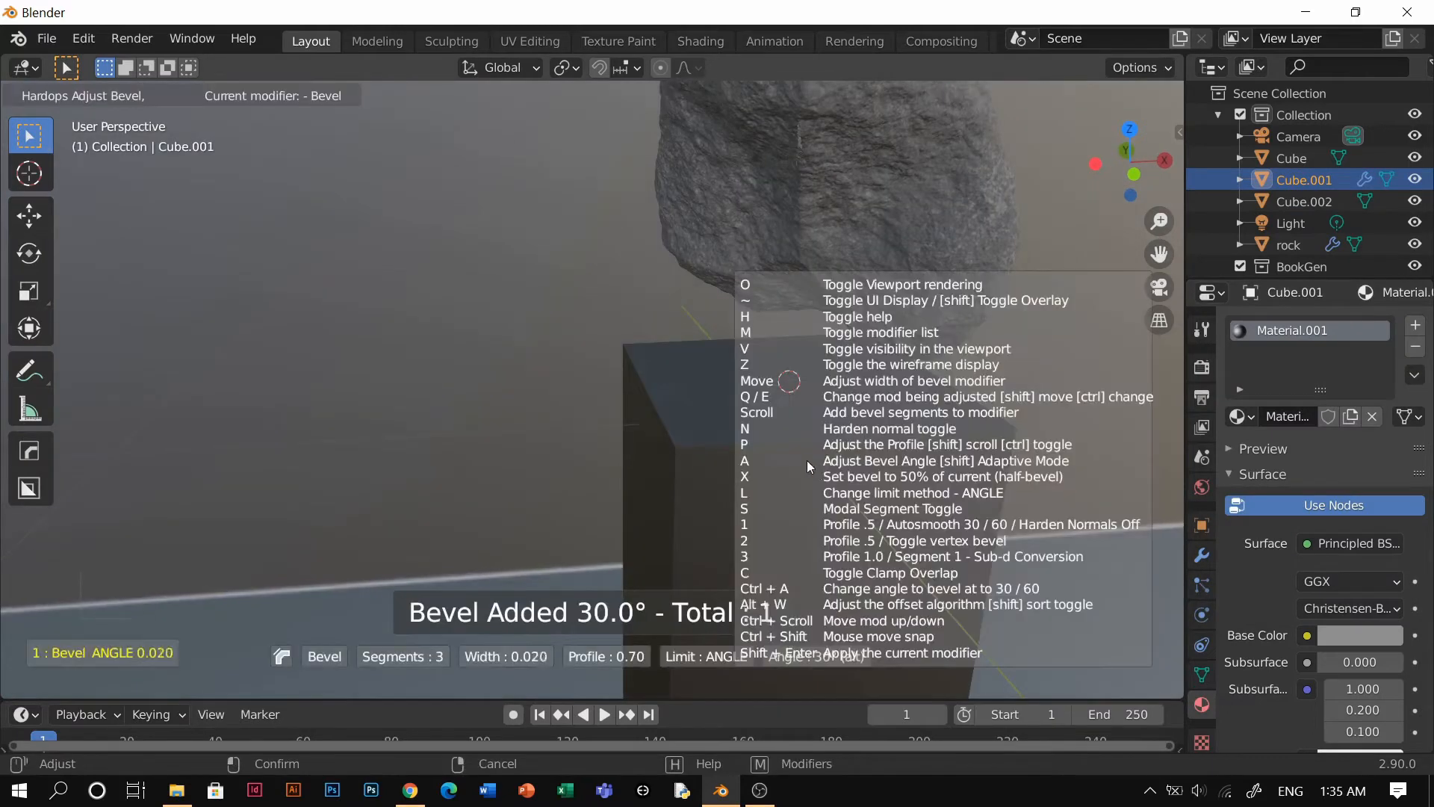
click(823, 467)
Step: Add a three-segment Hardops bevel with a width of about 0.003 to the pillar
click(992, 494)
key(q)
click(985, 494)
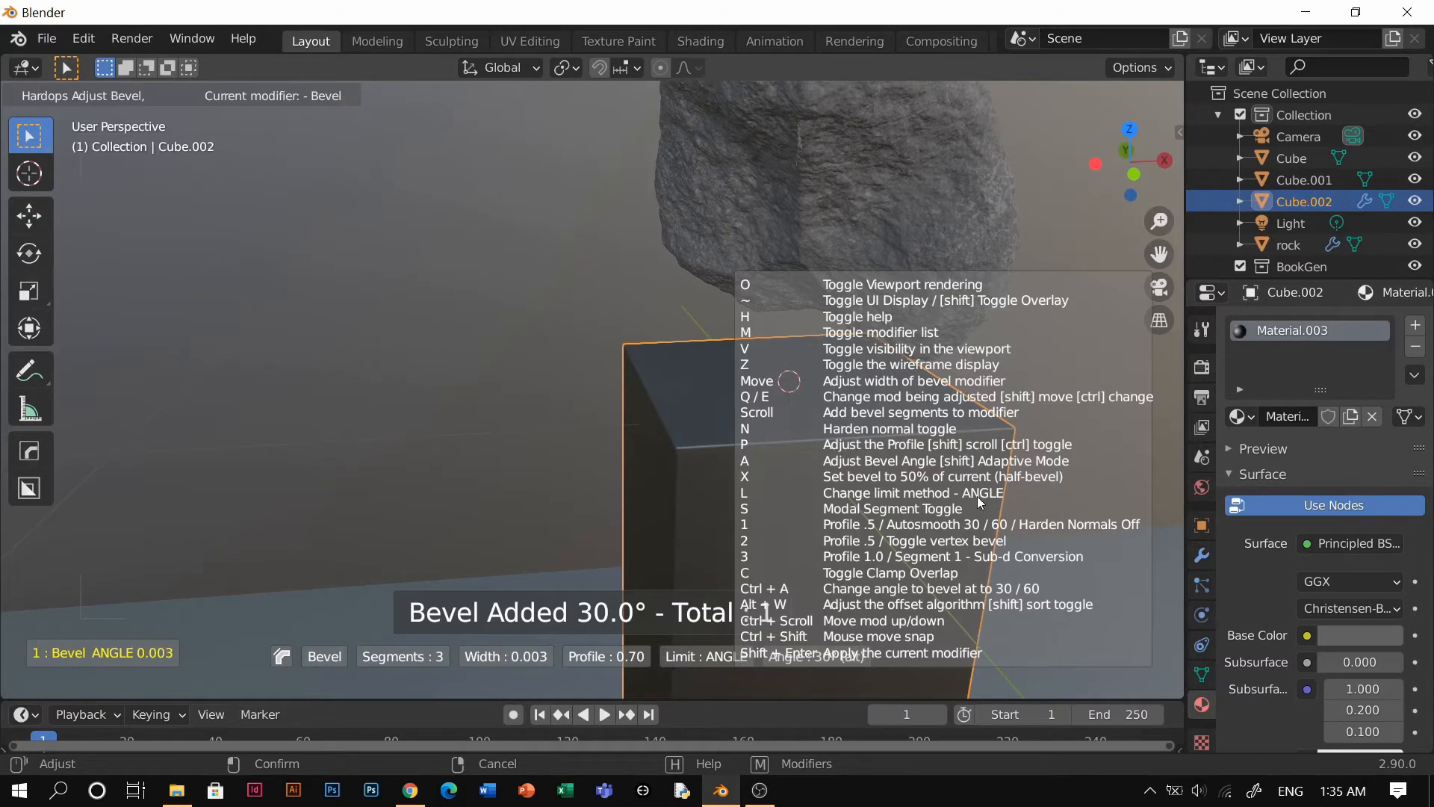
click(981, 502)
Step: Add a three-segment Hardops bevel with hardened normals to the room box and reduce its width to nearly zero
click(1077, 457)
key(q)
click(991, 493)
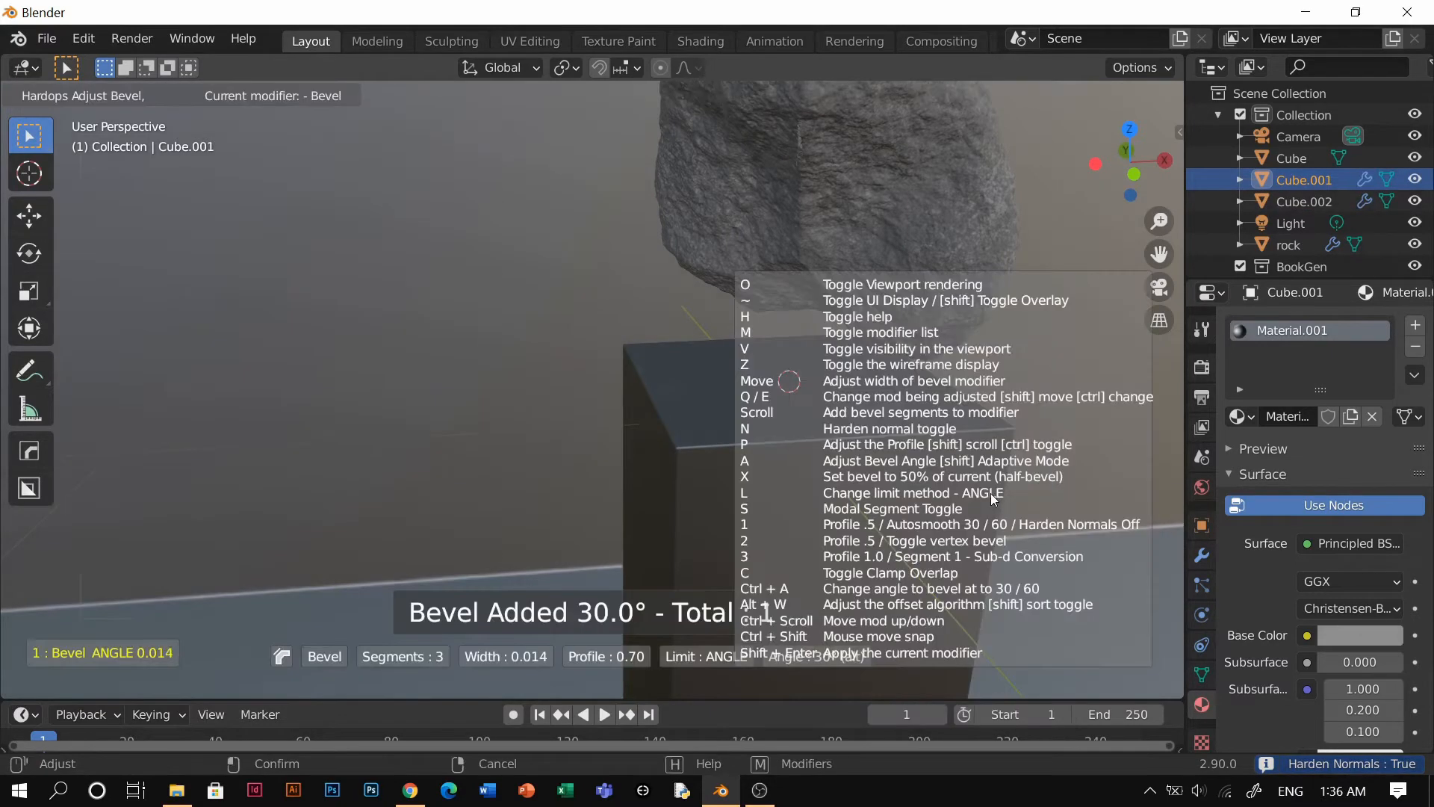
key(n)
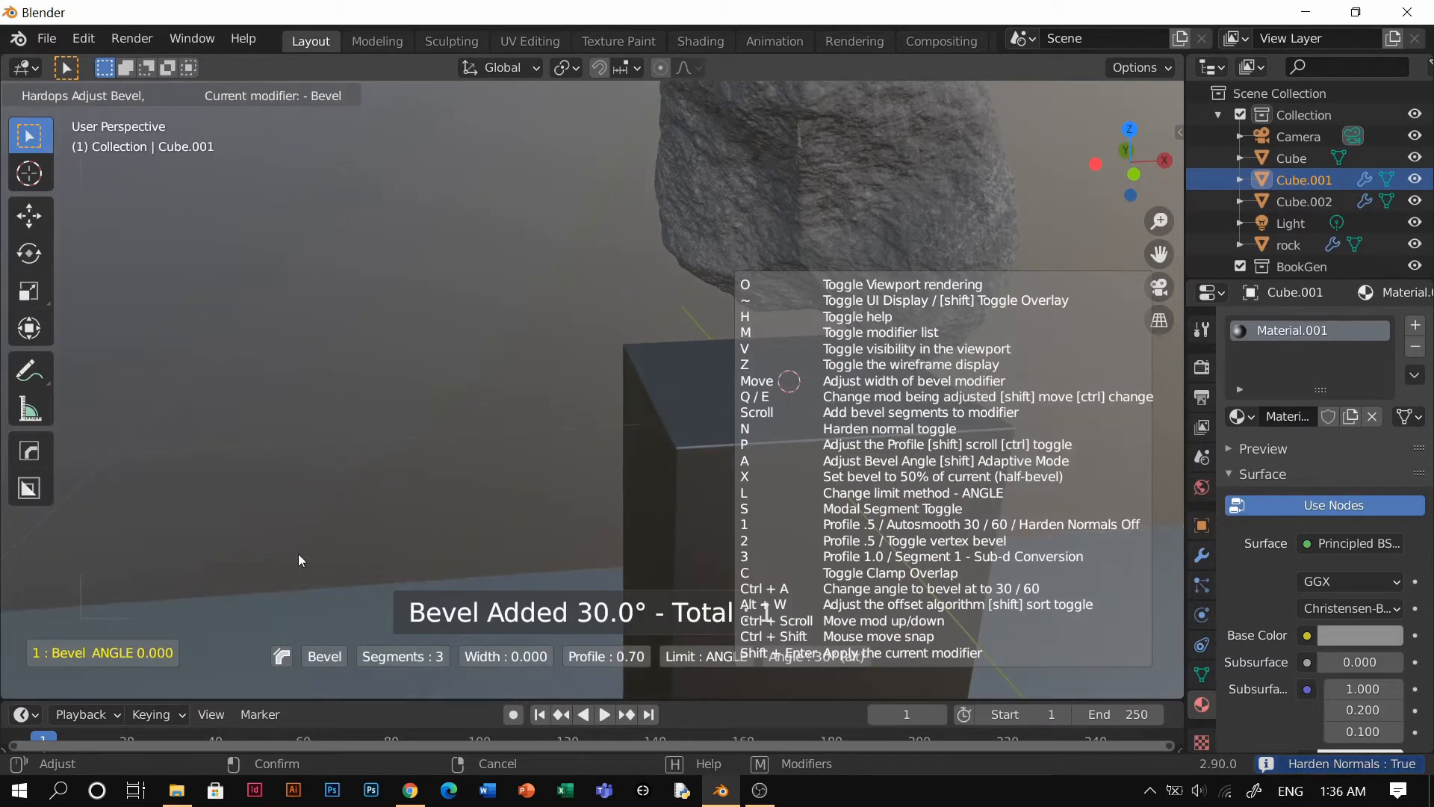
click(172, 526)
Step: Duplicate the pillar about 0.63 m upward along Z and scale the copy uniformly to about 0.24
middle_drag(432, 598, 618, 560)
scroll(619, 553, down, 1)
key(shift+a)
click(706, 477)
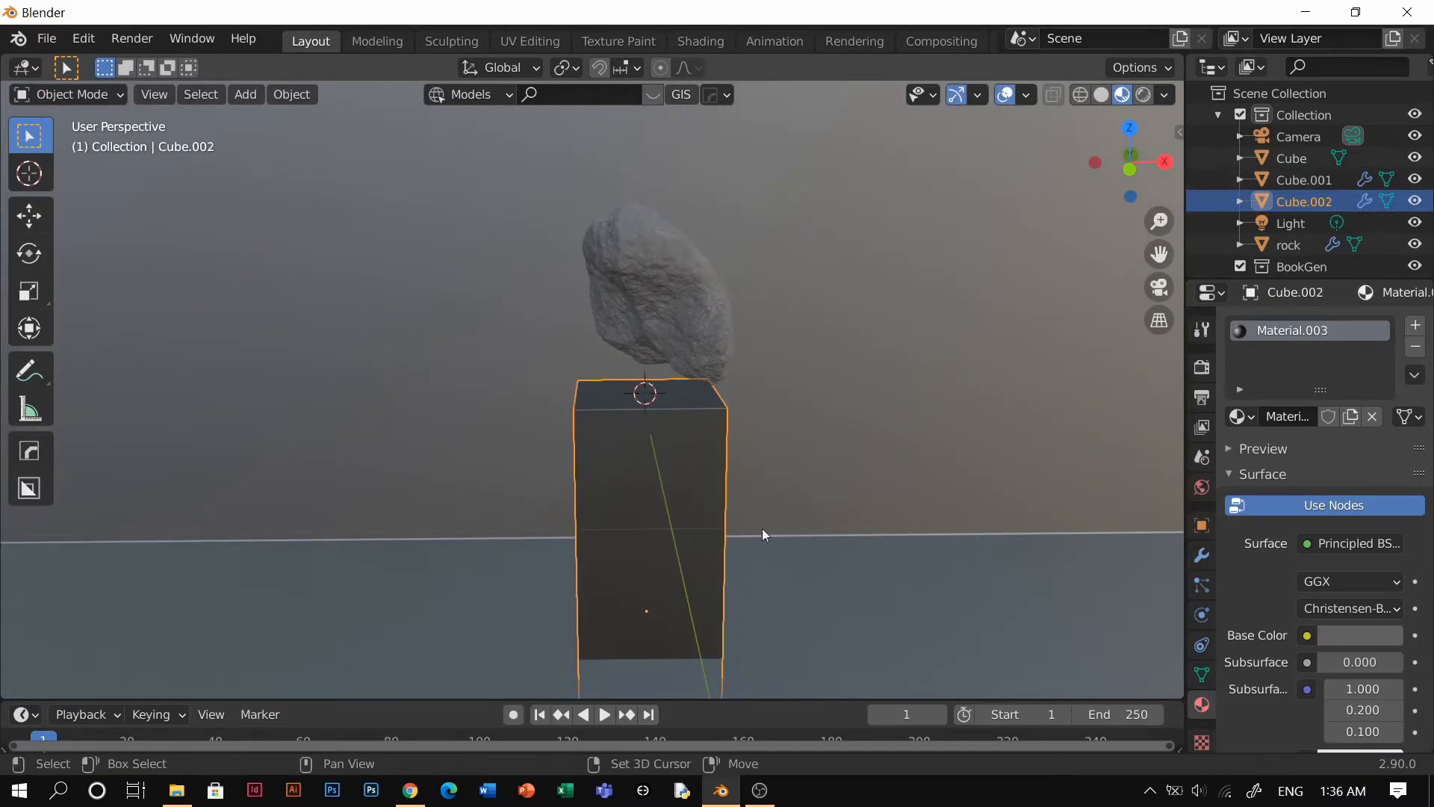
key(shift+d)
key(z)
click(759, 397)
key(s)
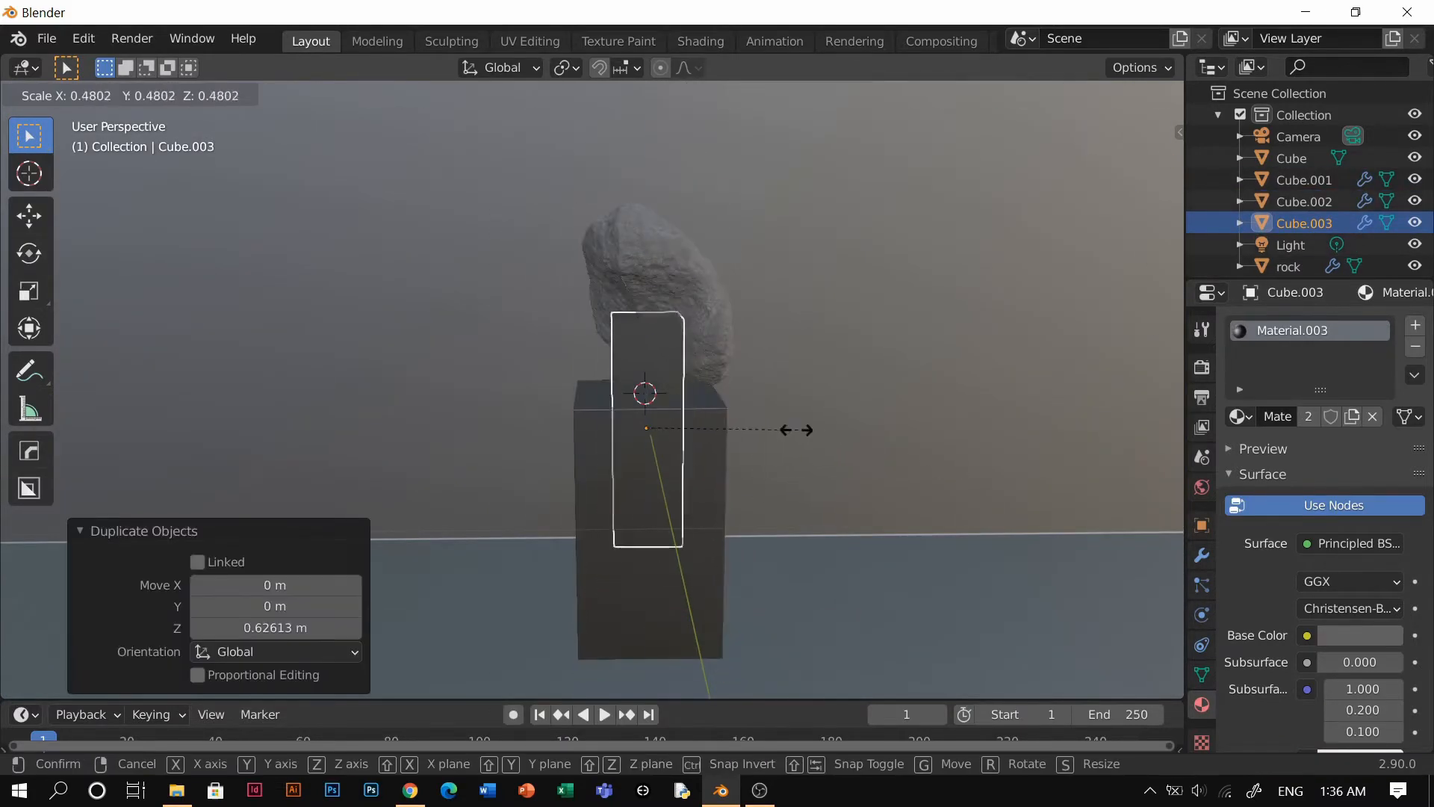
click(732, 430)
Step: Raise the small pillar copy about 0.19 m along Z and thin it to about 0.586 in X and Y as a support rod
key(g)
key(z)
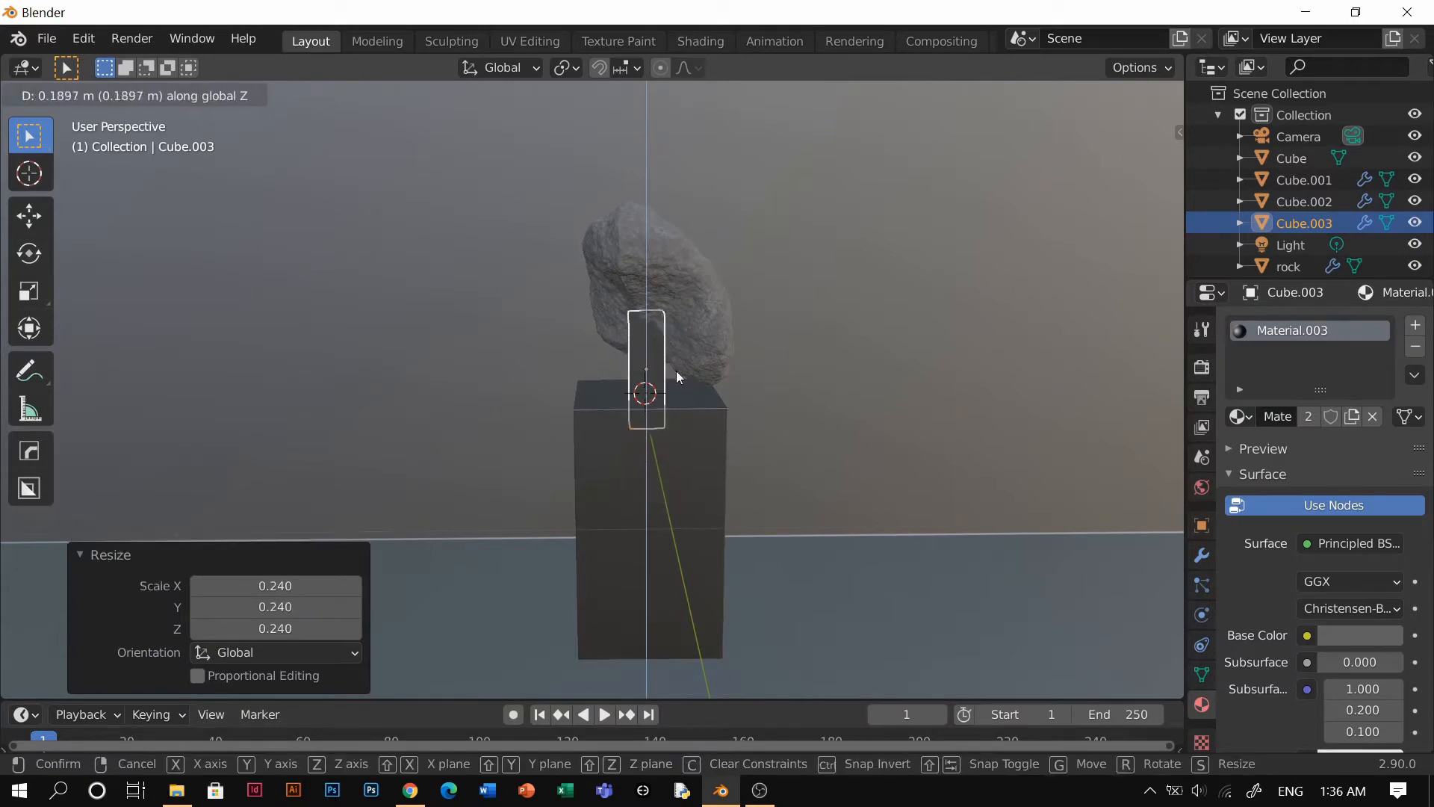
click(675, 371)
scroll(704, 418, up, 2)
key(s)
key(shift+z)
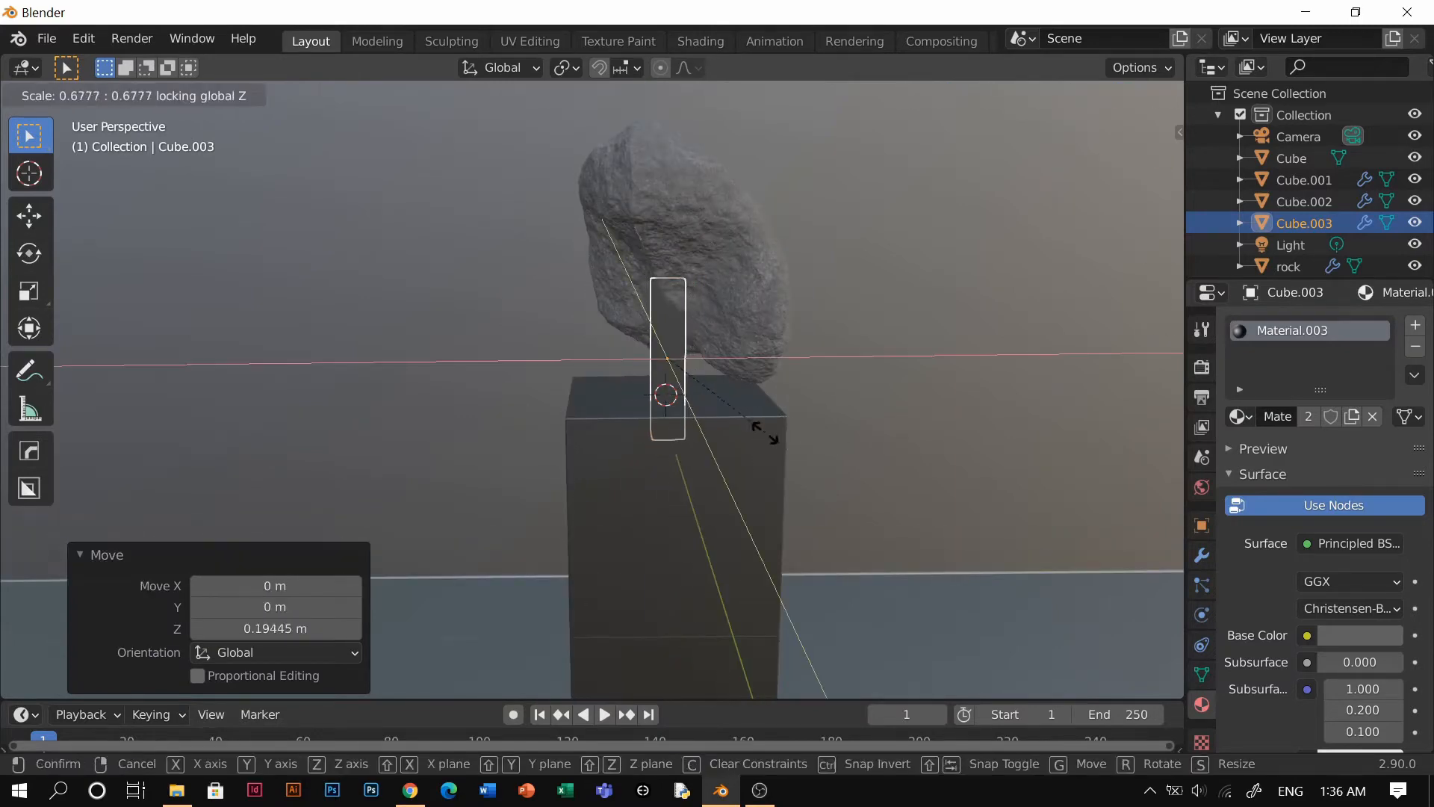
click(770, 440)
mouse_move(771, 443)
middle_down()
mouse_move(831, 447)
mouse_move(747, 446)
middle_up()
scroll(747, 445, down, 2)
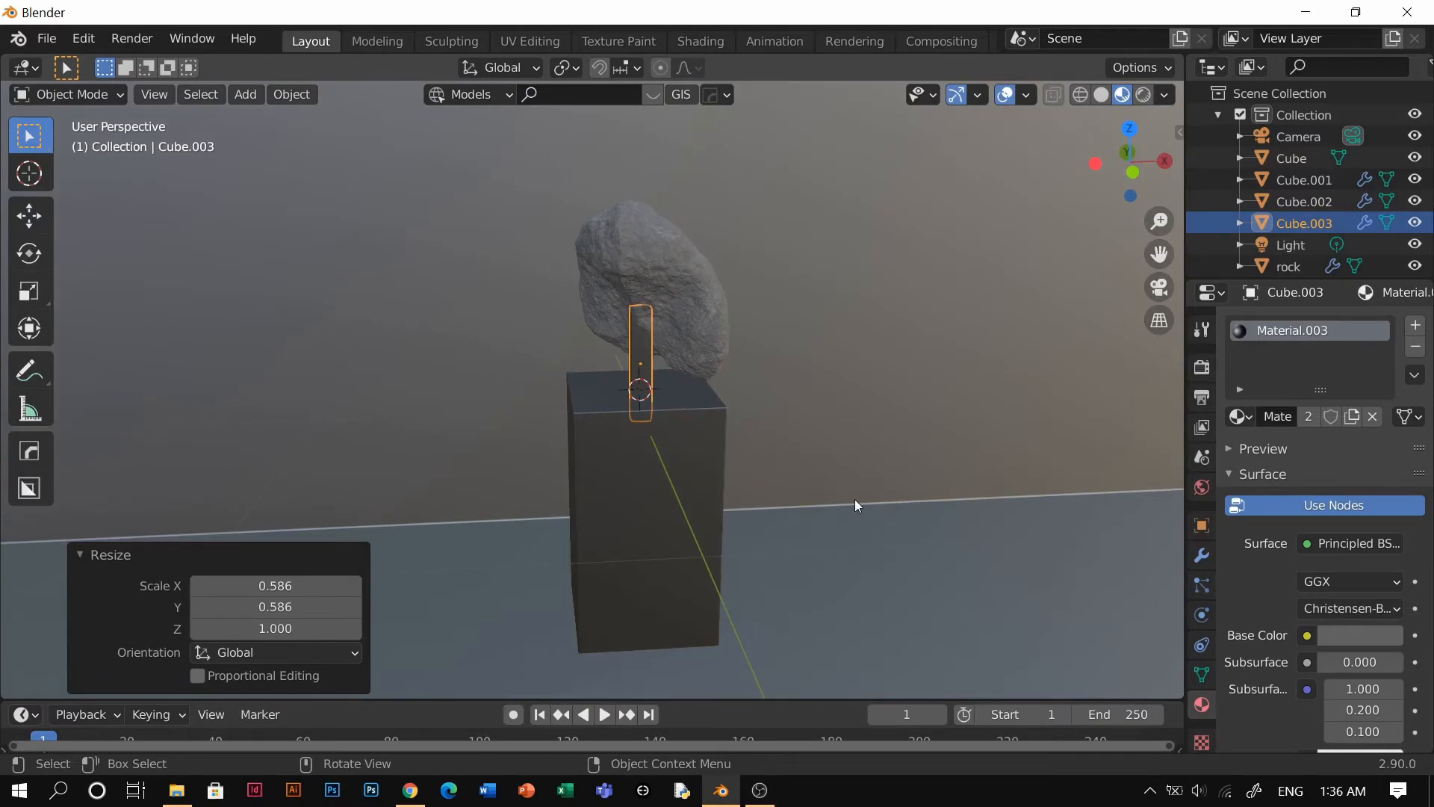
Step: Rotate the rock about the global Z axis and scale it uniformly by about 0.844 on its support
click(855, 499)
scroll(701, 343, up, 1)
click(701, 343)
key(r)
key(z)
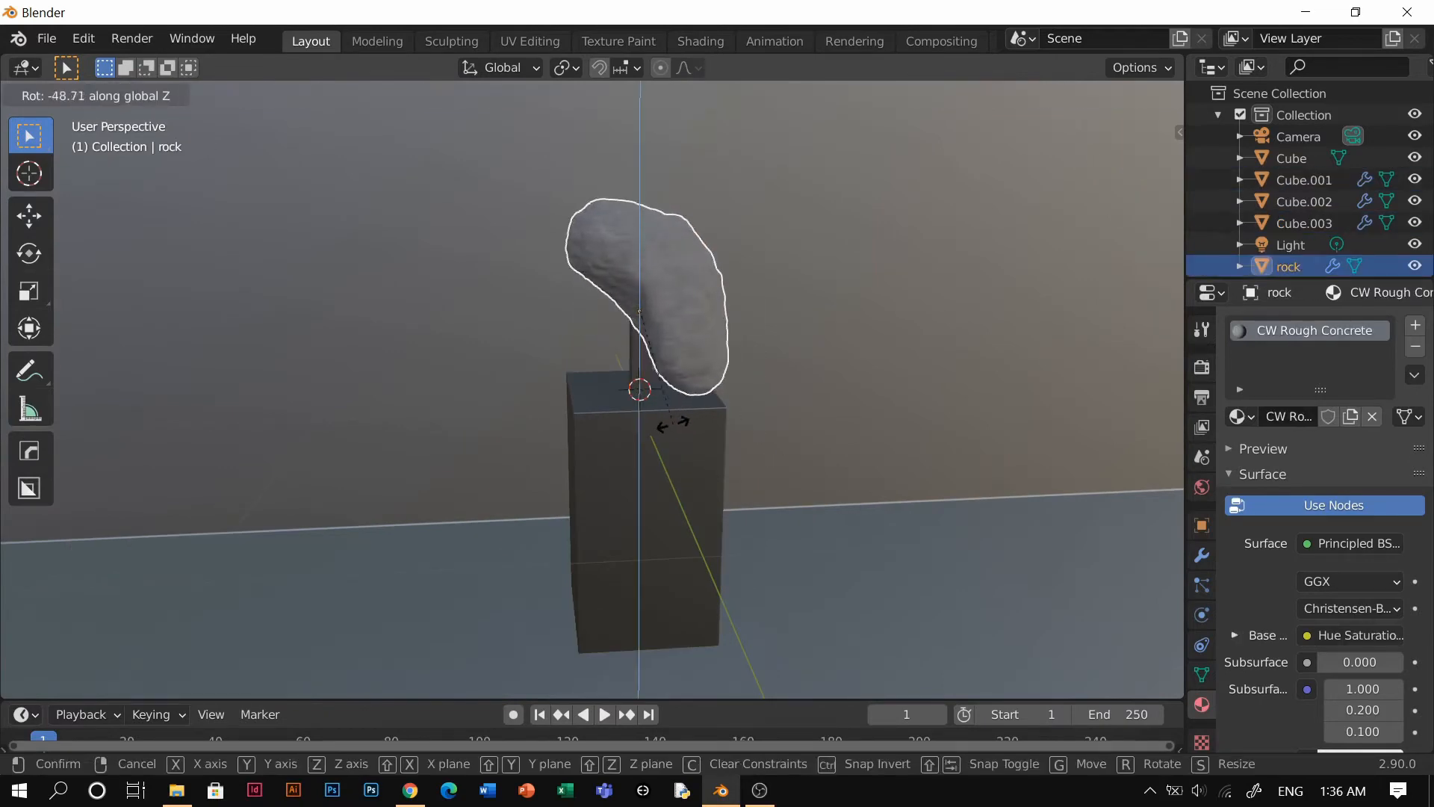
click(840, 439)
key(s)
click(862, 487)
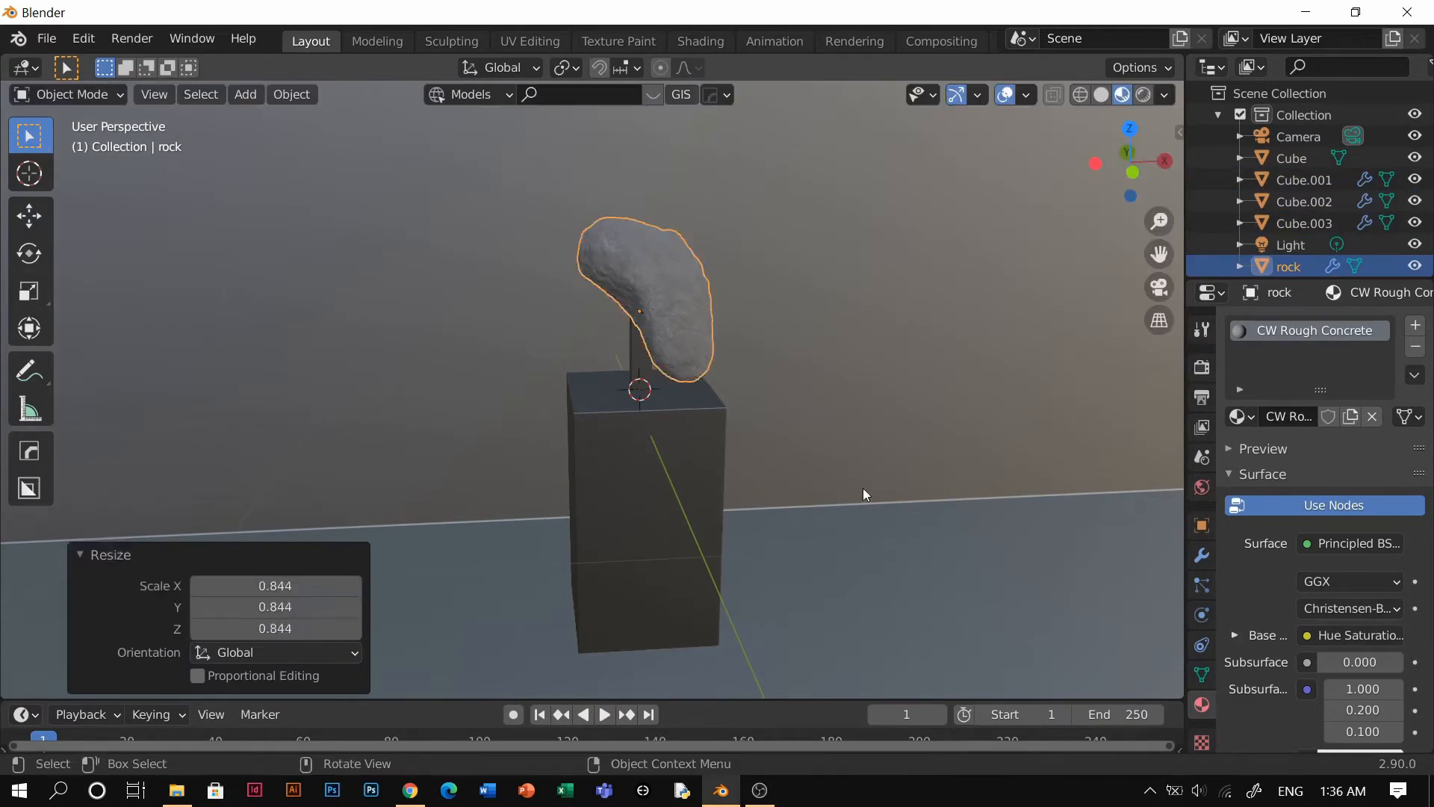
click(706, 487)
mouse_move(706, 483)
middle_down()
mouse_move(535, 472)
mouse_move(693, 468)
middle_up()
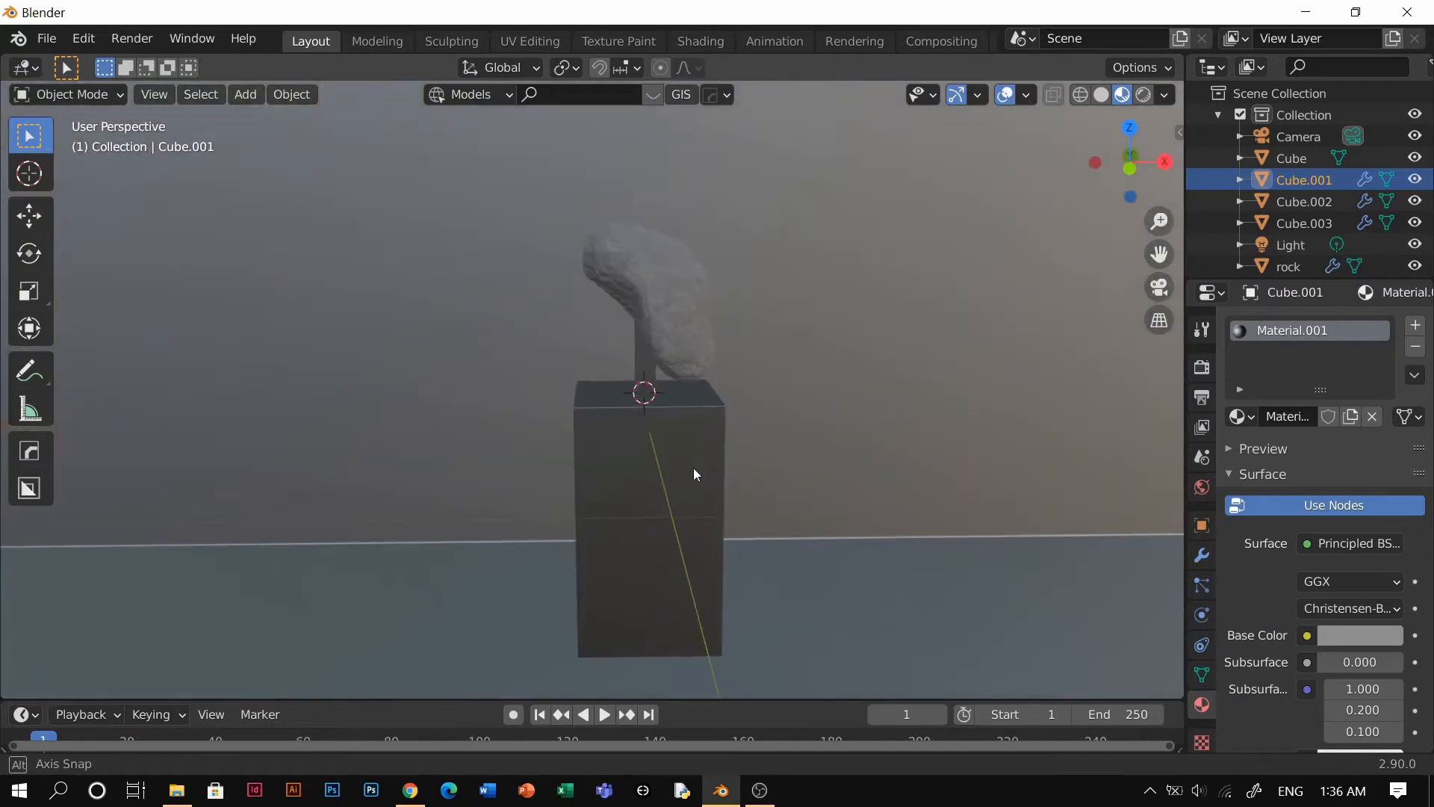
scroll(692, 469, down, 2)
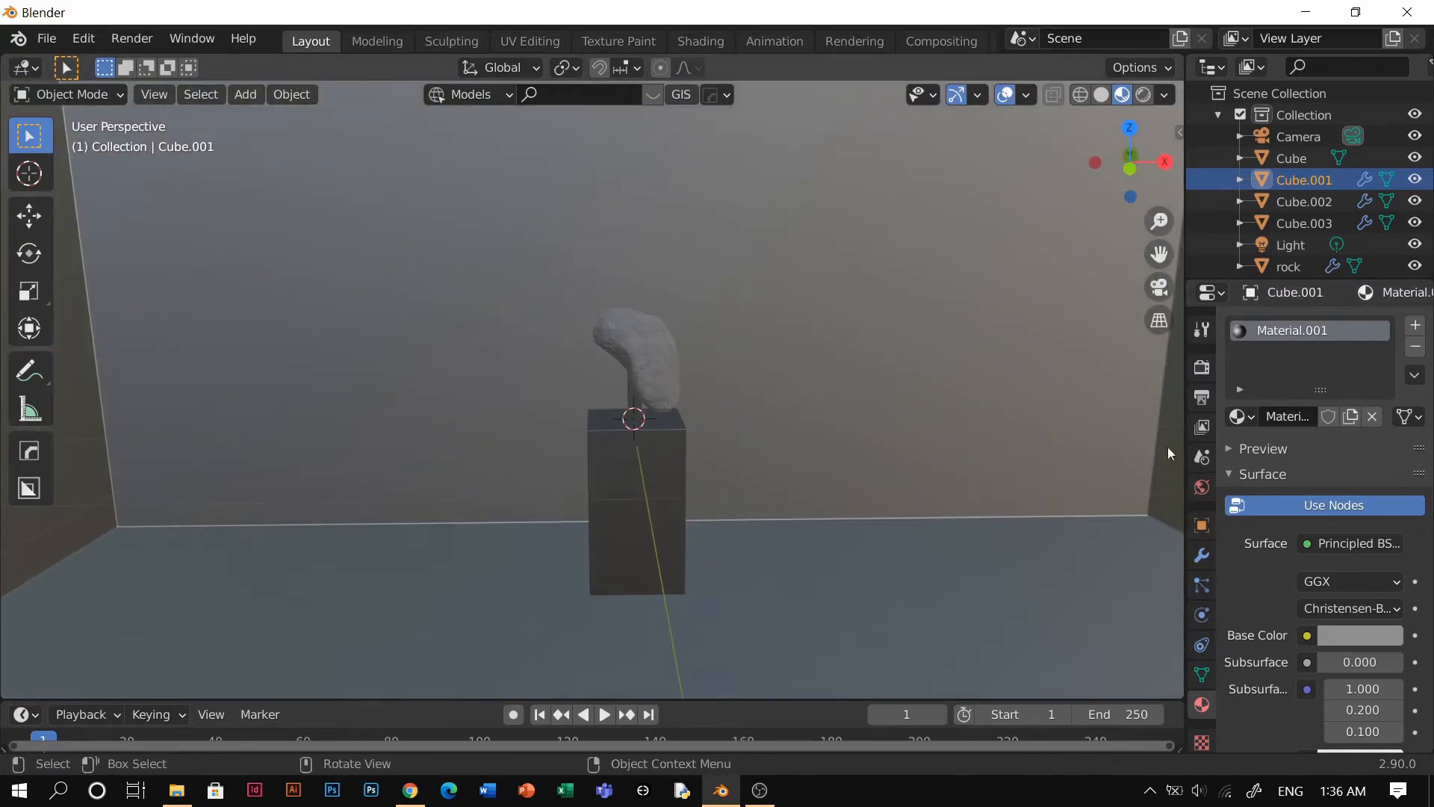
Step: Enable ambient occlusion in the Eevee render settings with a 0.627 m distance and a factor of 1.3, and enable bloom
click(1202, 366)
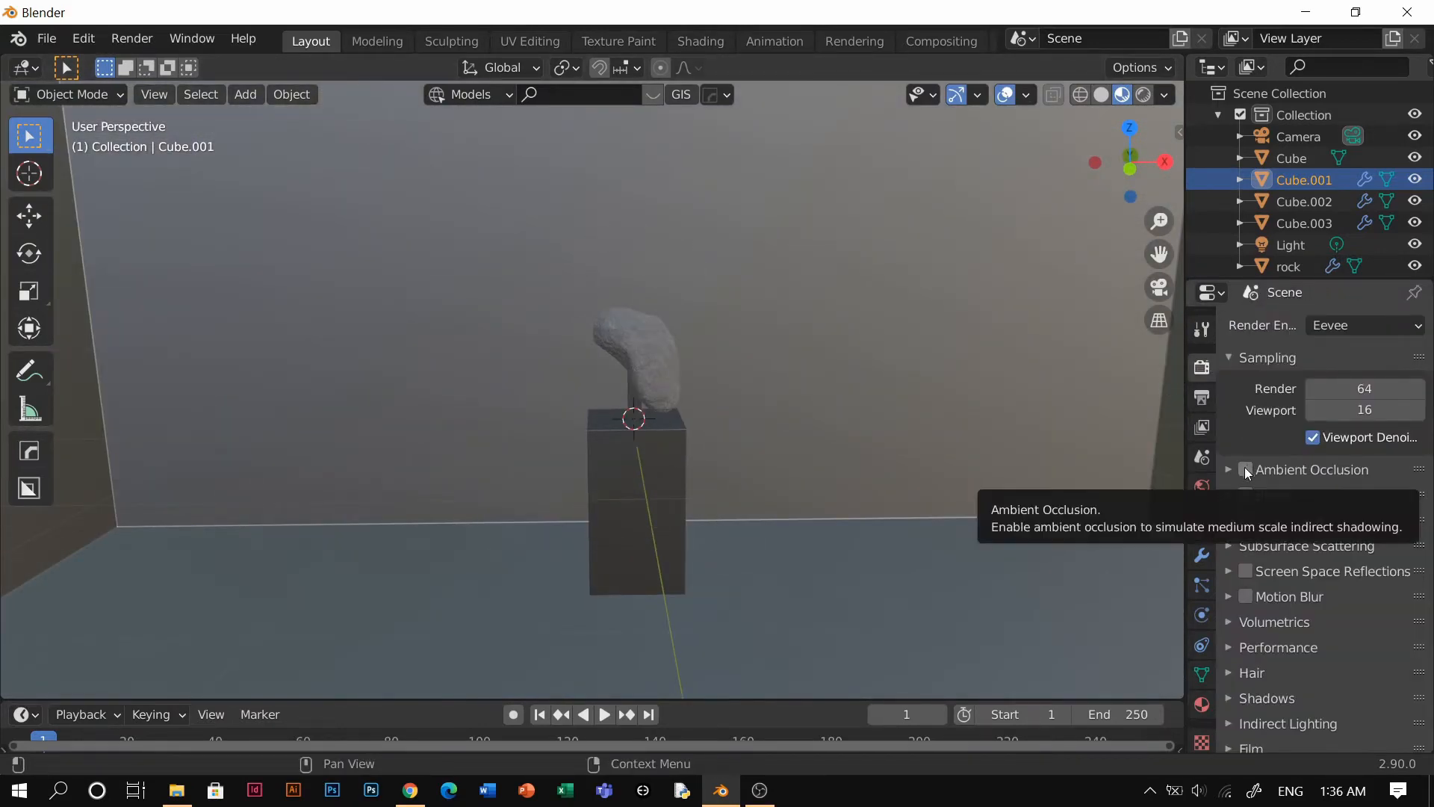
click(1246, 469)
click(1321, 471)
mouse_move(1349, 501)
mouse_down()
mouse_move(1382, 501)
mouse_move(1325, 500)
mouse_up()
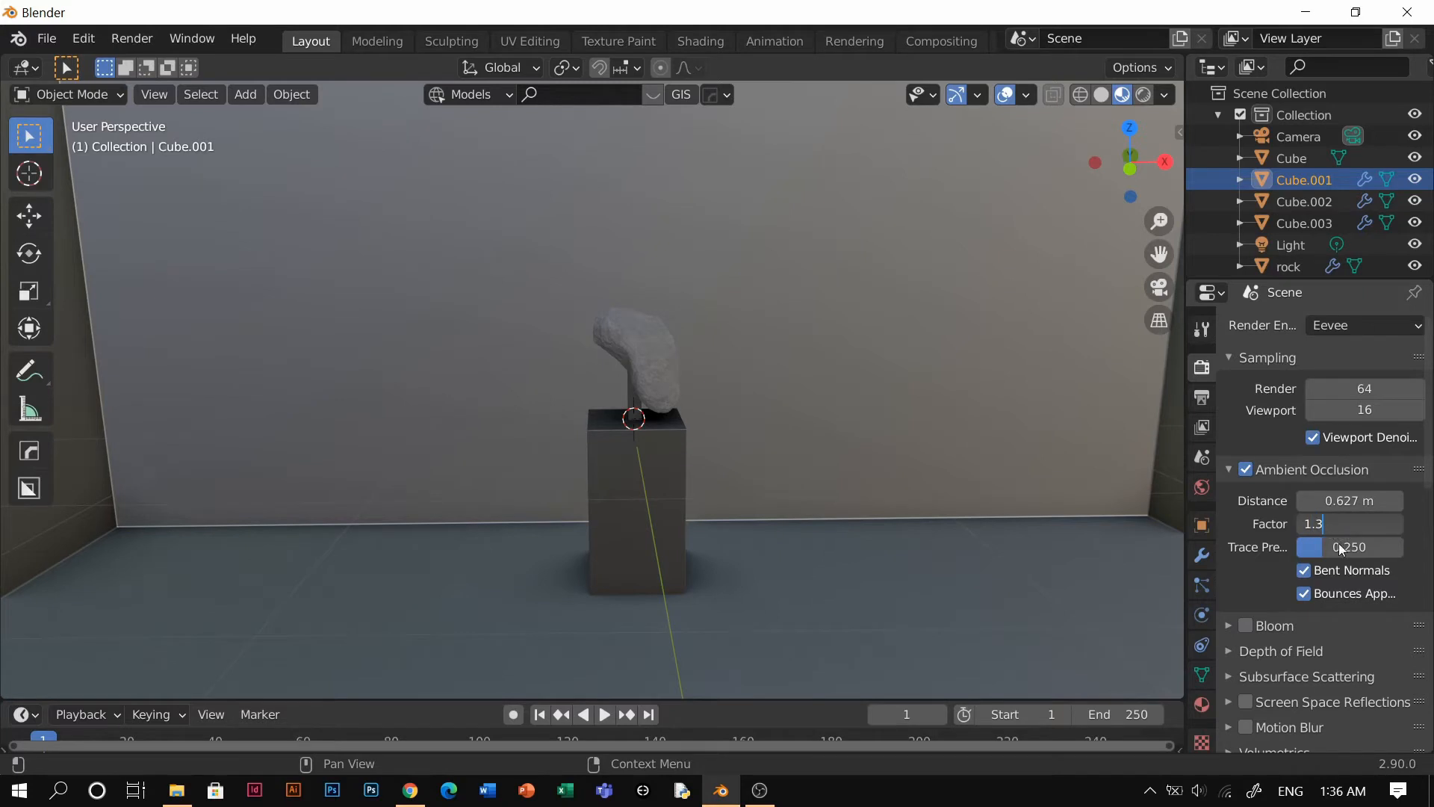
text(1.3)
key(Return)
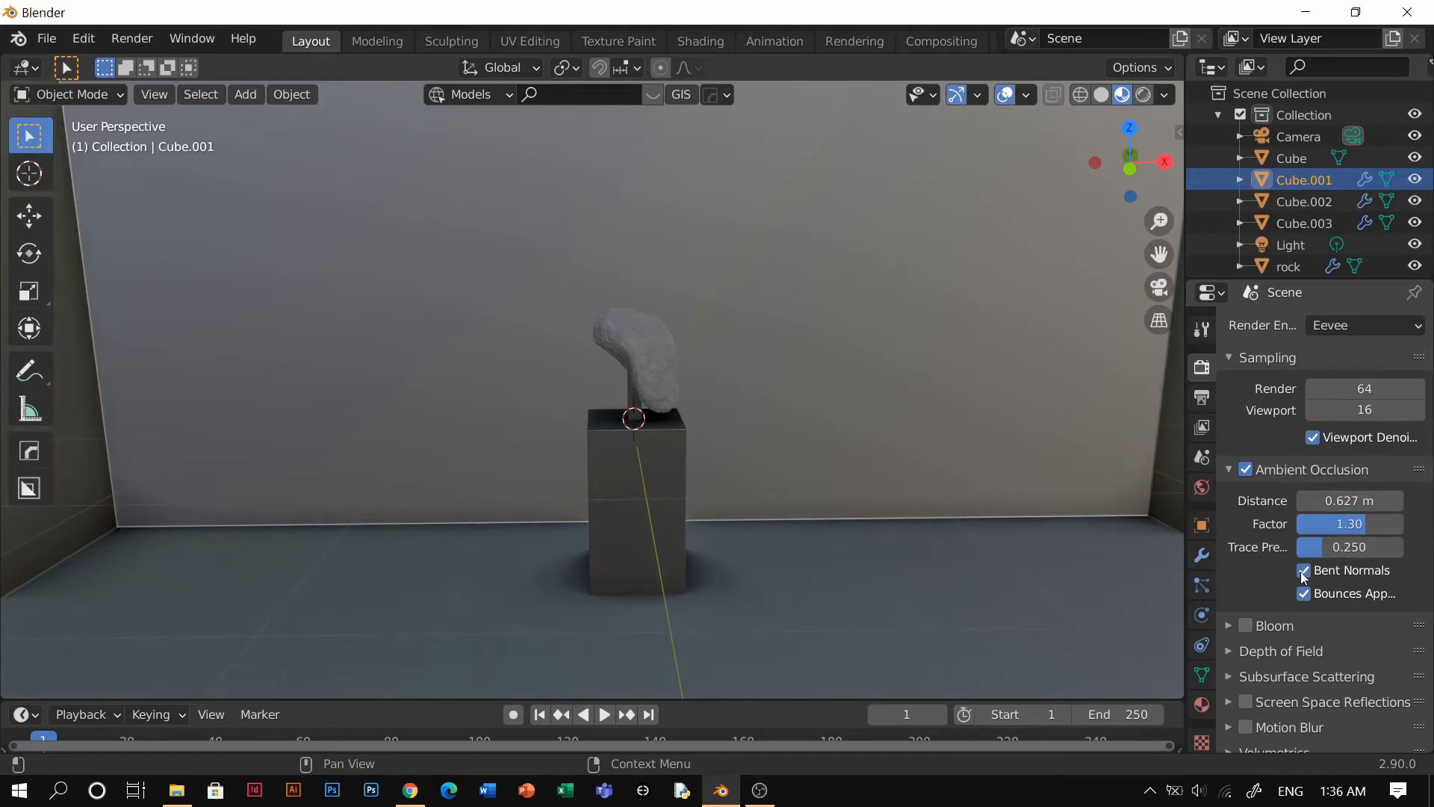
click(1279, 479)
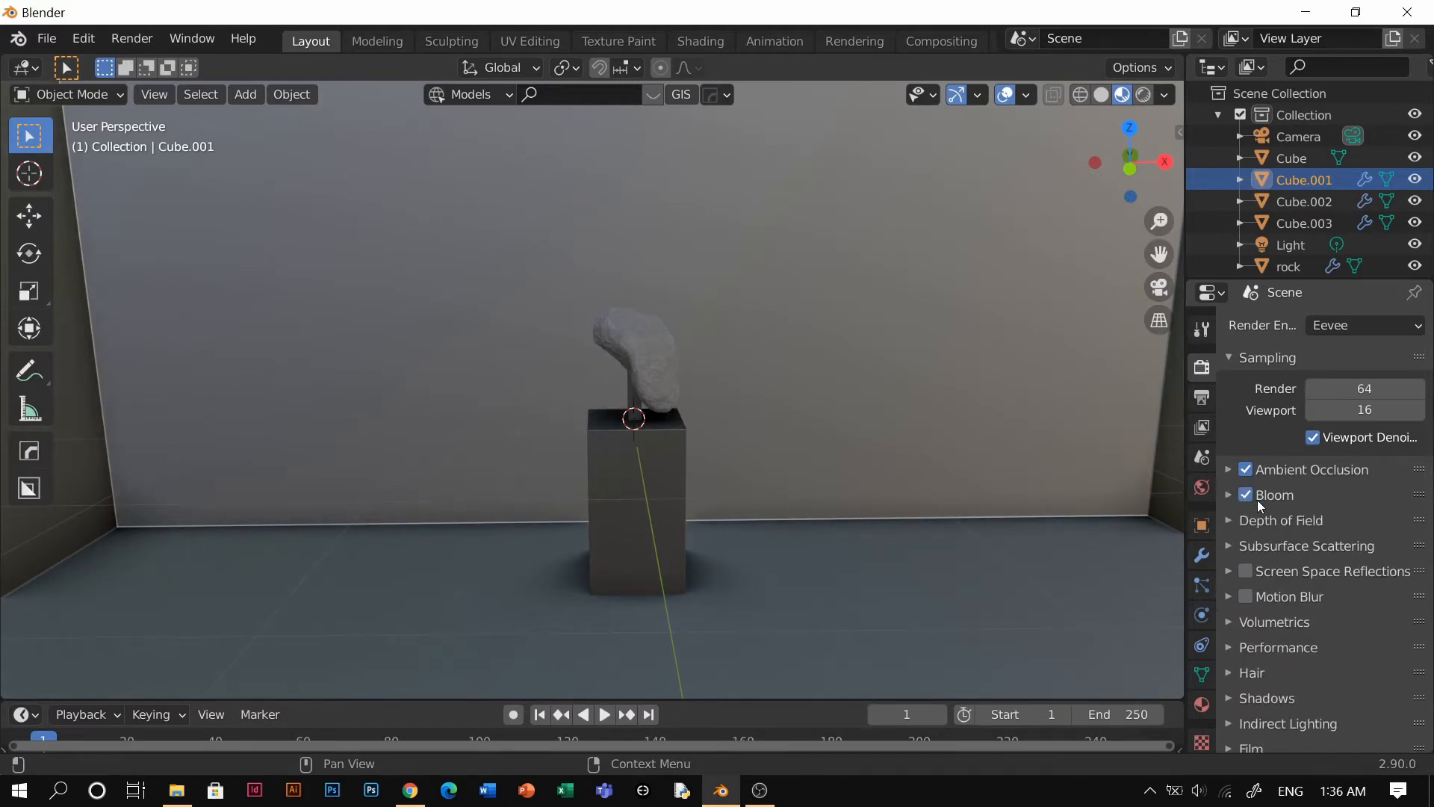
Step: Enable screen space reflections with refraction, no half-res trace, trace precision 0.850, max roughness 0.790, thickness 0.588 m and edge fading 0.153
click(1248, 573)
click(1268, 573)
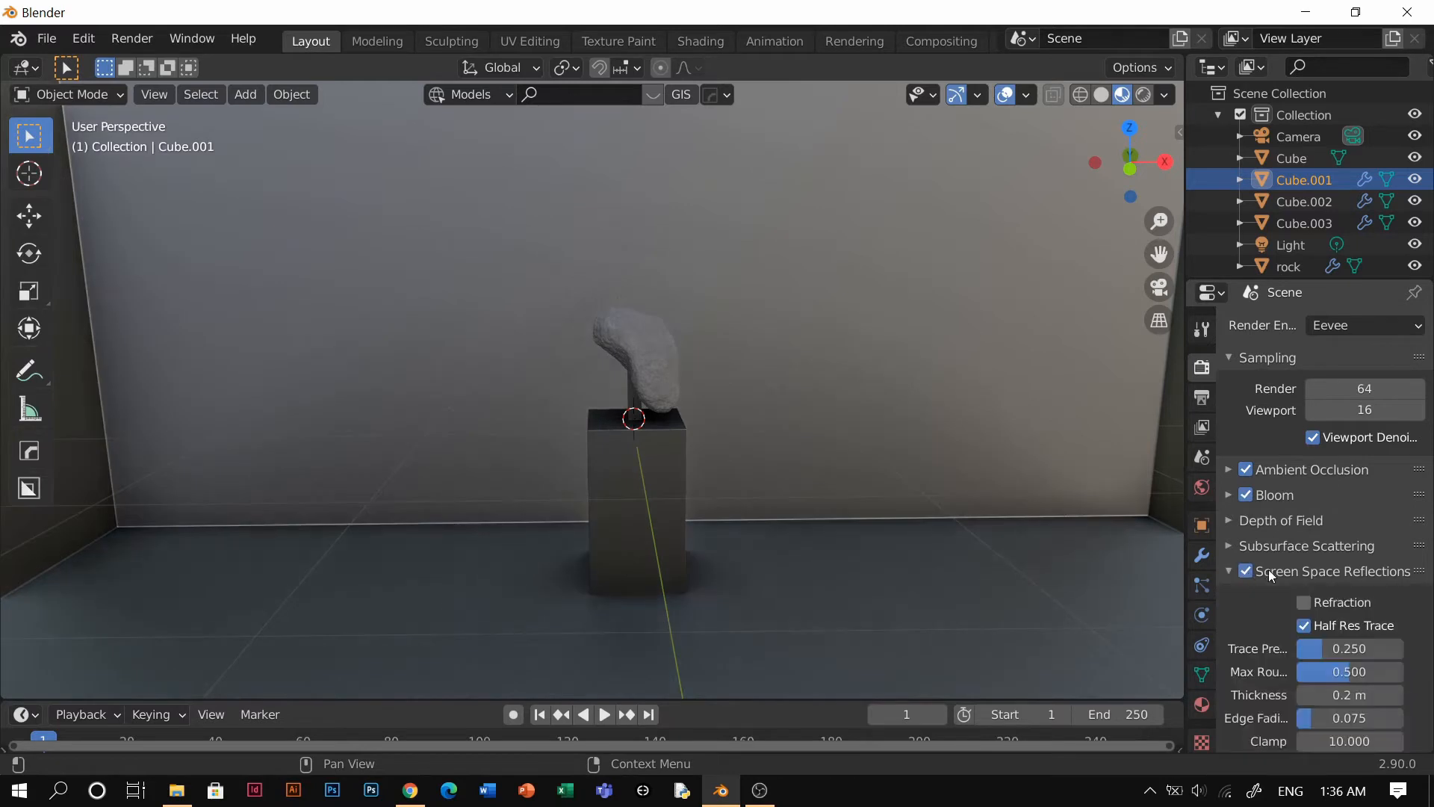
click(1308, 626)
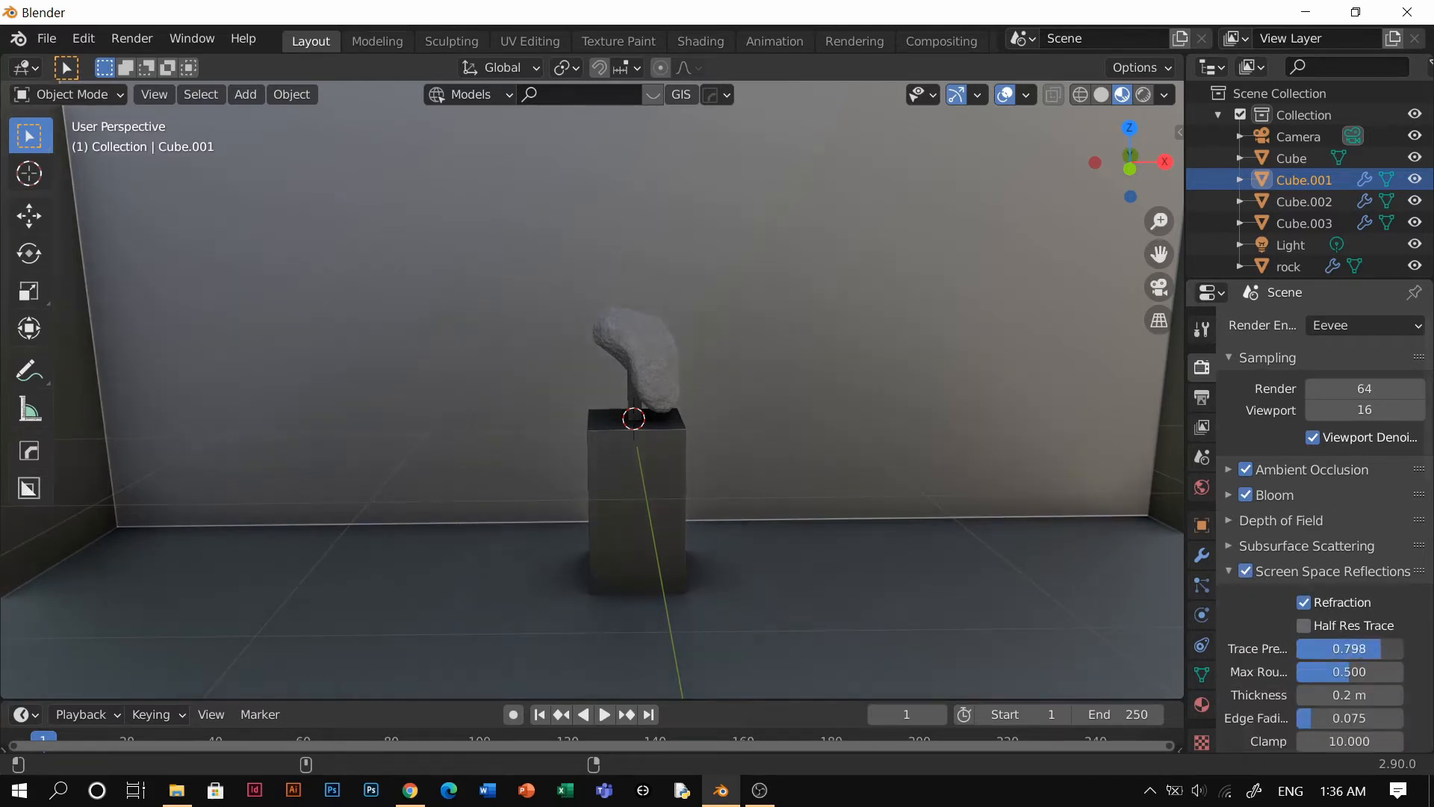
drag(1368, 682, 1398, 682)
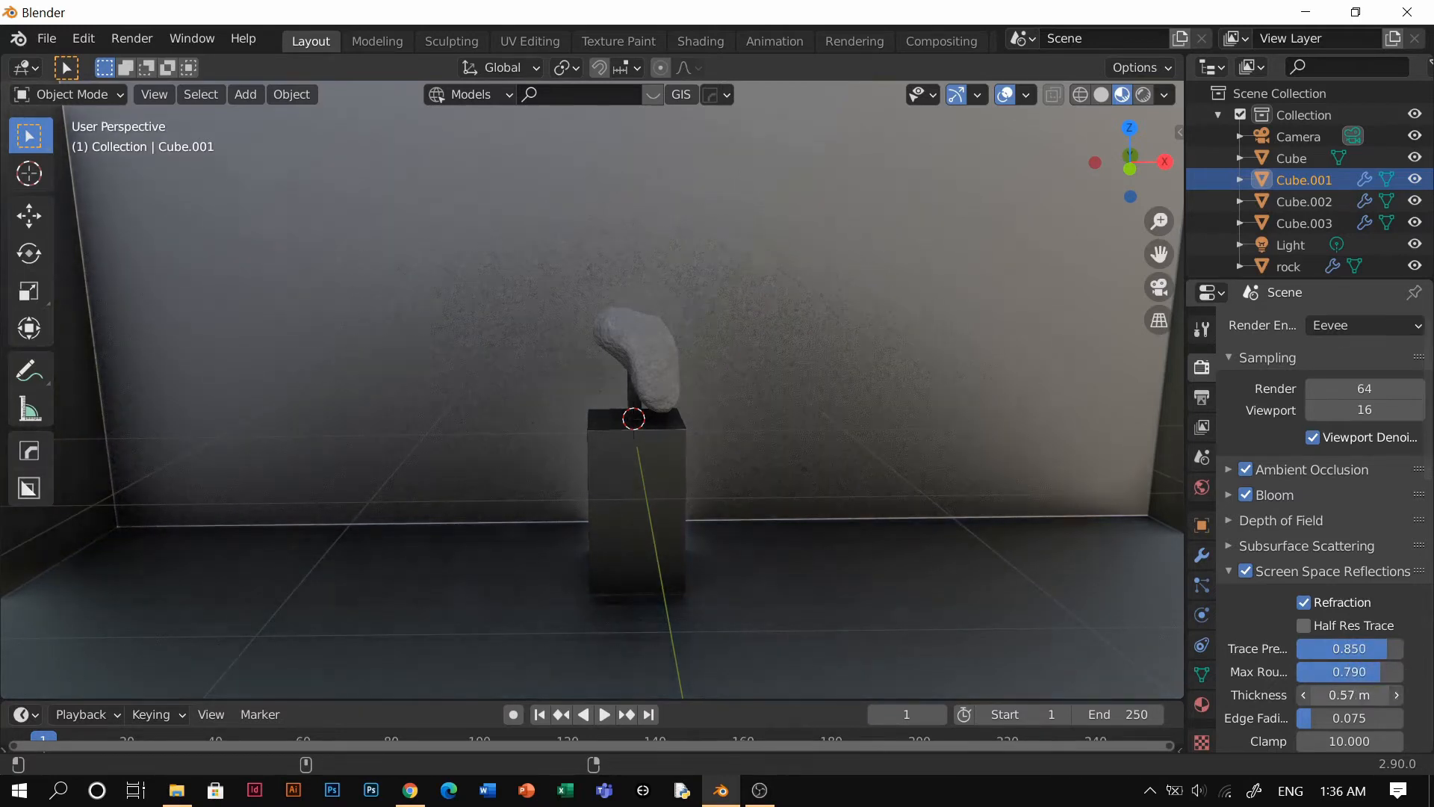
mouse_move(1349, 695)
mouse_down()
mouse_move(1350, 718)
mouse_move(1375, 718)
mouse_move(1338, 718)
mouse_up()
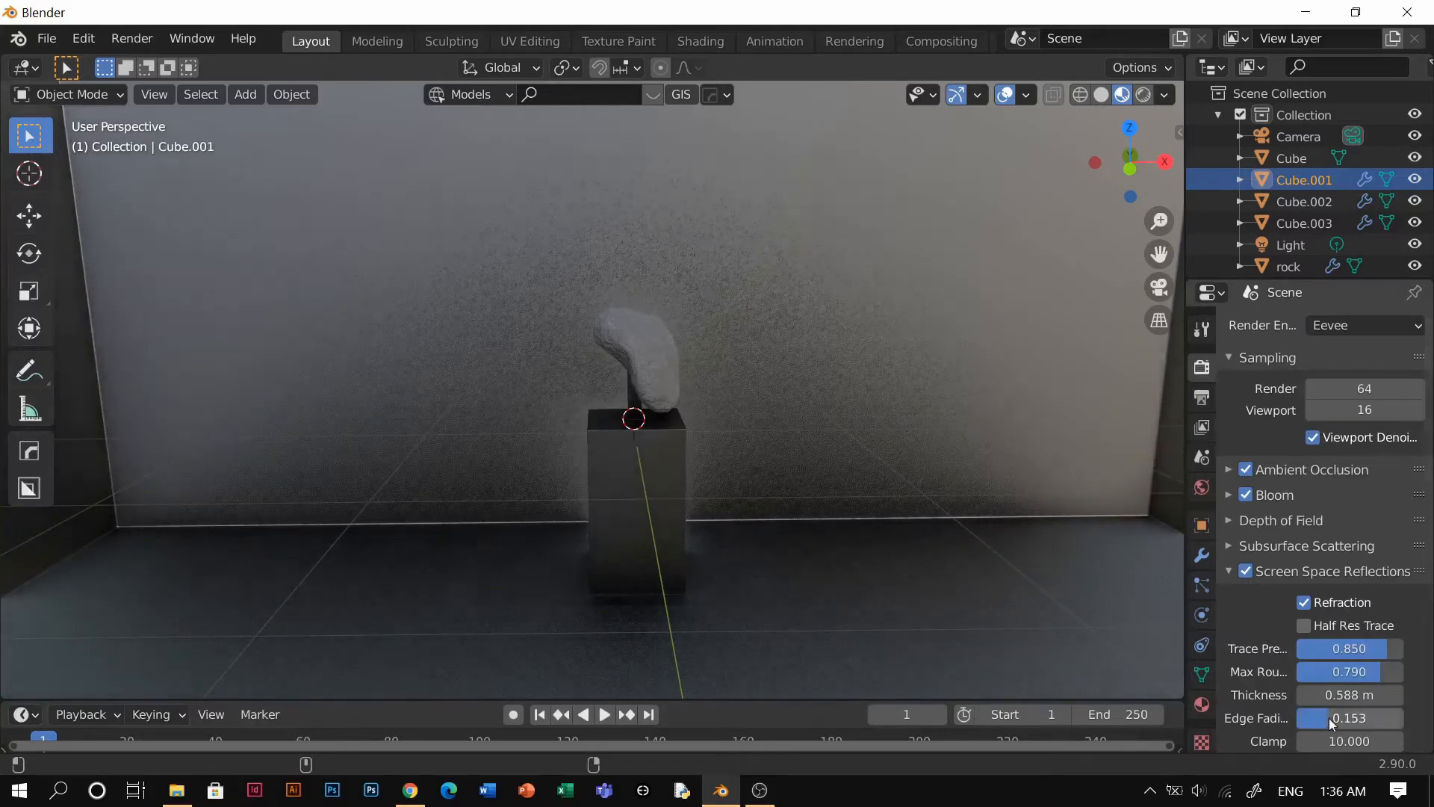
Step: Inspect the room with the new reflection settings and switch the viewport to rendered shading
mouse_move(777, 500)
middle_down()
mouse_move(733, 493)
mouse_move(773, 503)
mouse_move(771, 464)
middle_up()
key(z)
click(777, 473)
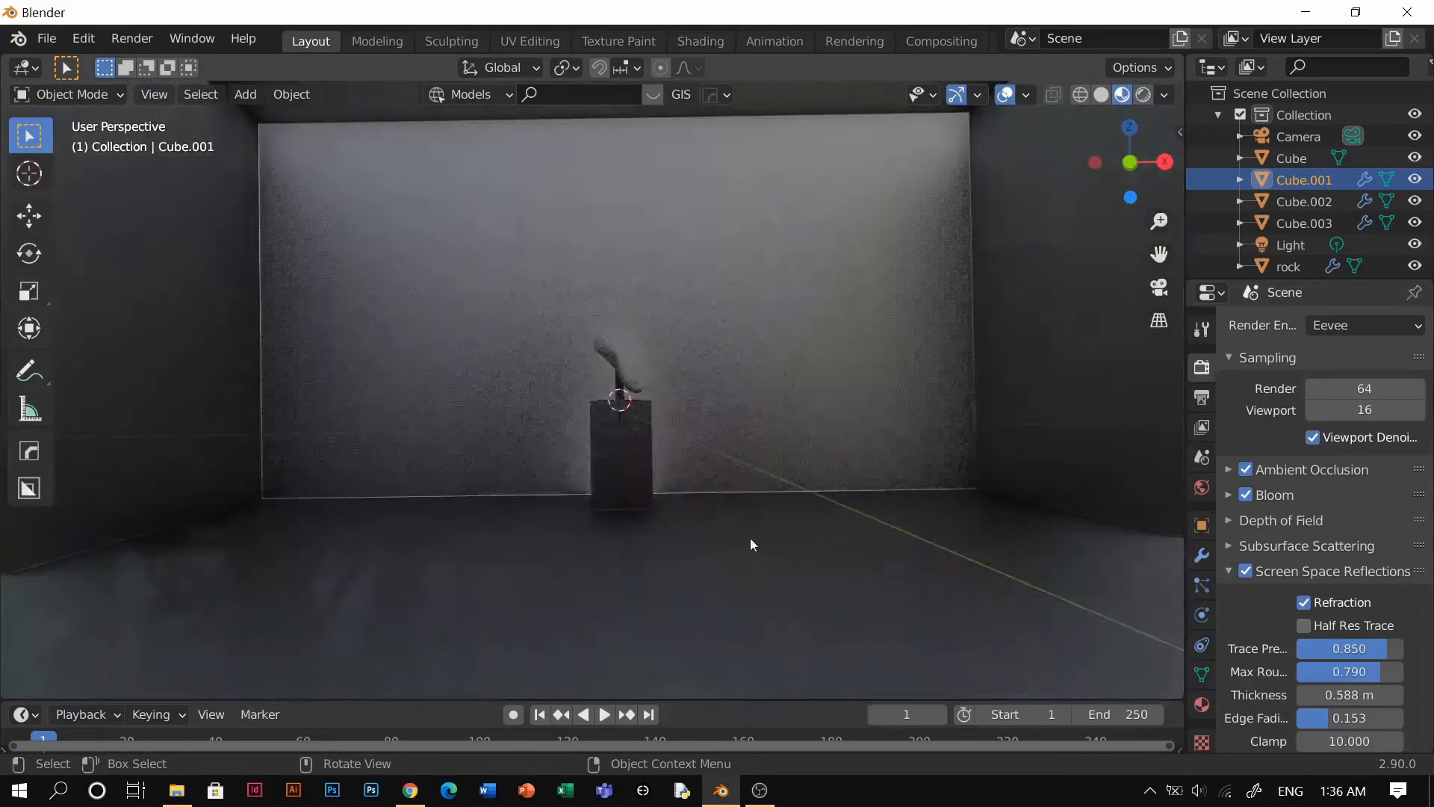
middle_drag(751, 544, 737, 567)
scroll(1270, 597, down, 3)
click(1297, 487)
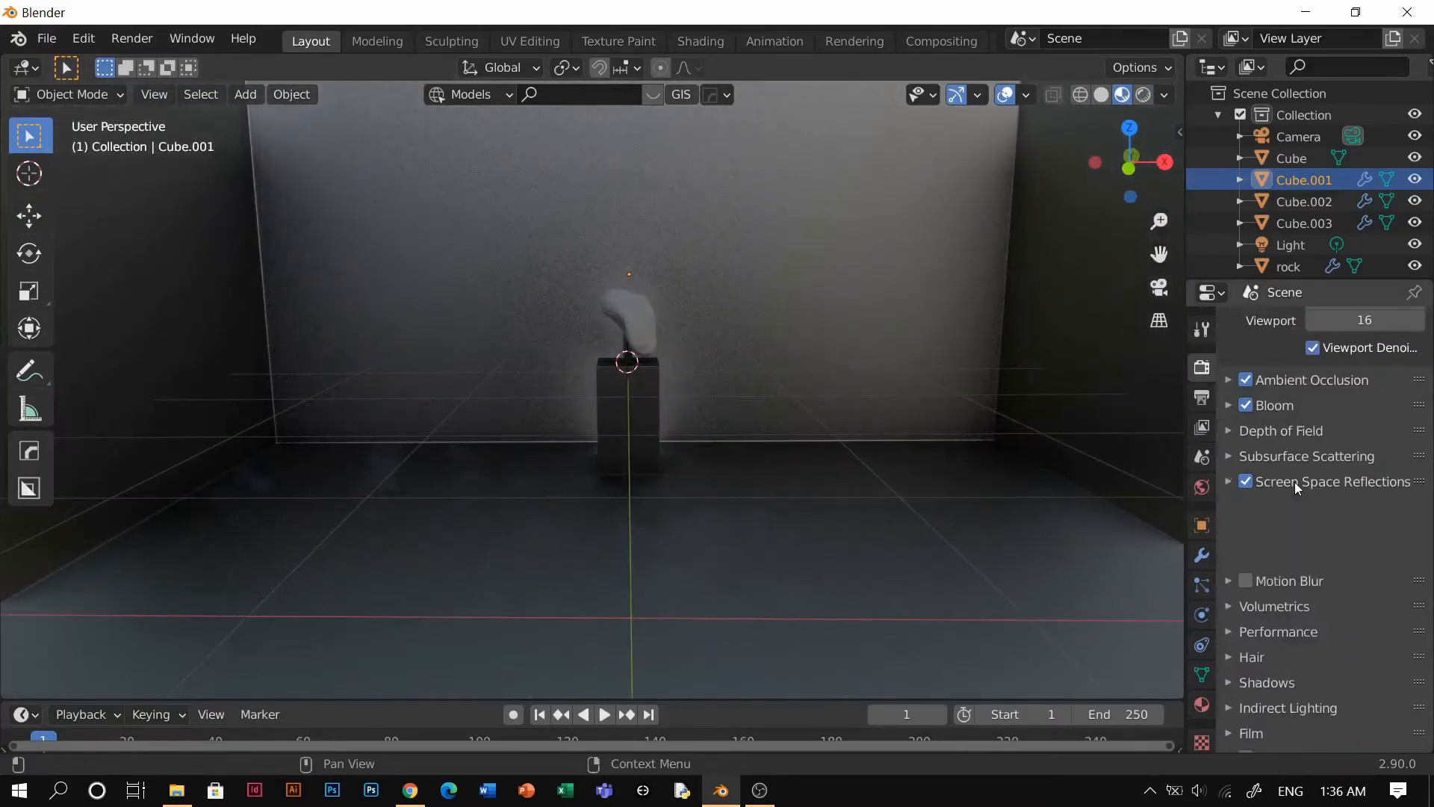
scroll(1325, 603, down, 15)
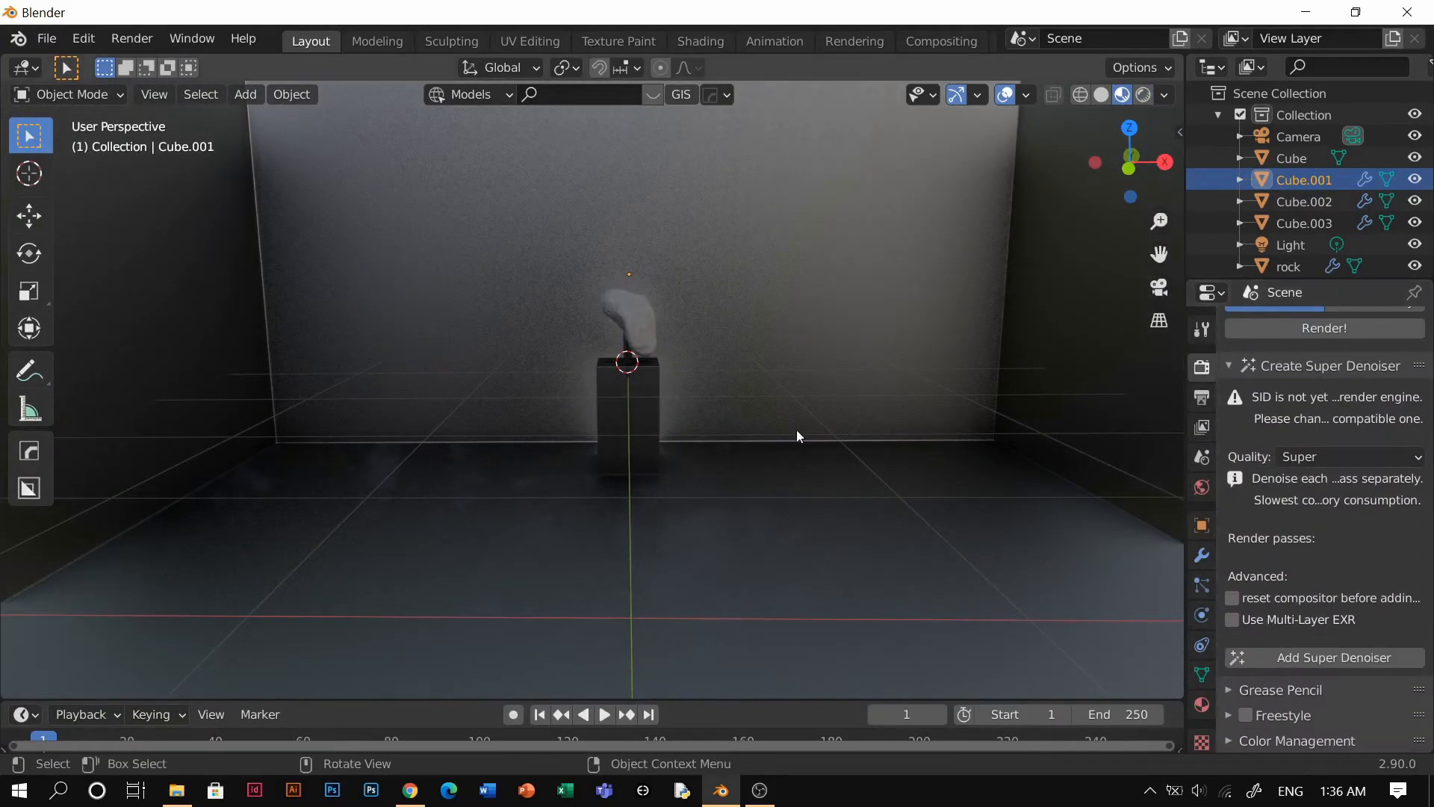
mouse_move(796, 429)
middle_down()
mouse_move(733, 461)
mouse_move(752, 487)
mouse_move(748, 442)
middle_up()
key(z)
click(741, 387)
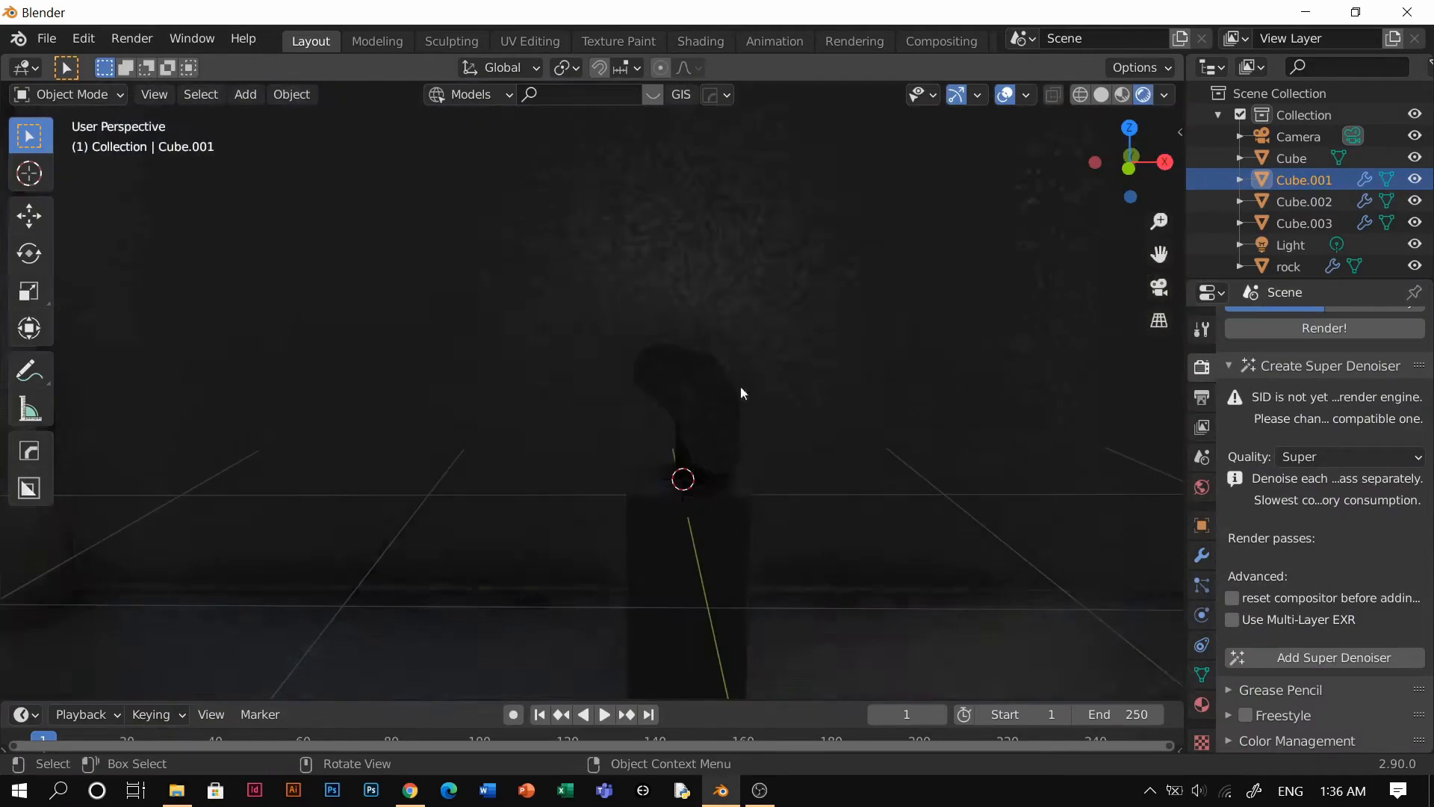
Step: Add an area light at the 3D cursor and raise it about 1.18 m along Z above the rock
key(shift+a)
mouse_move(792, 520)
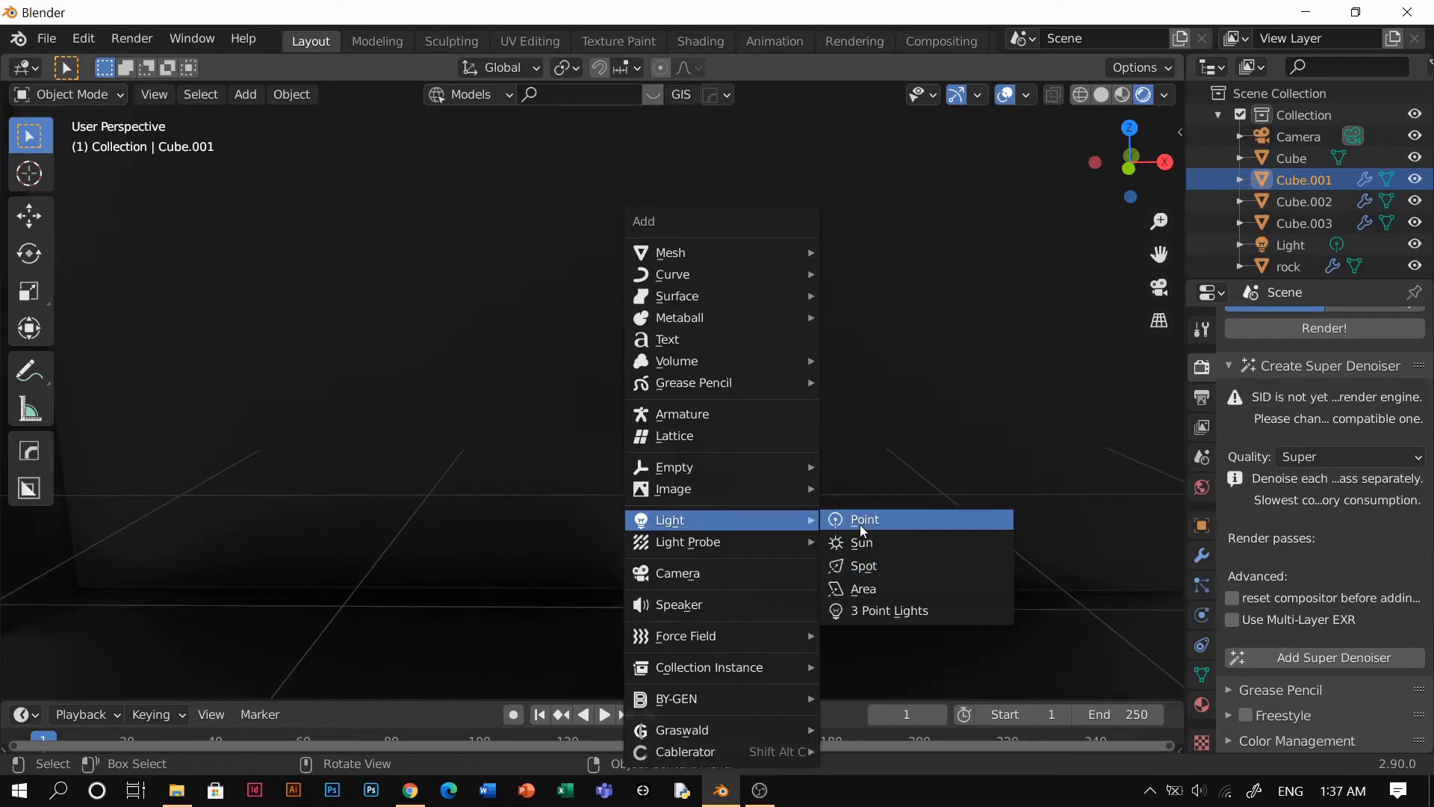
click(861, 589)
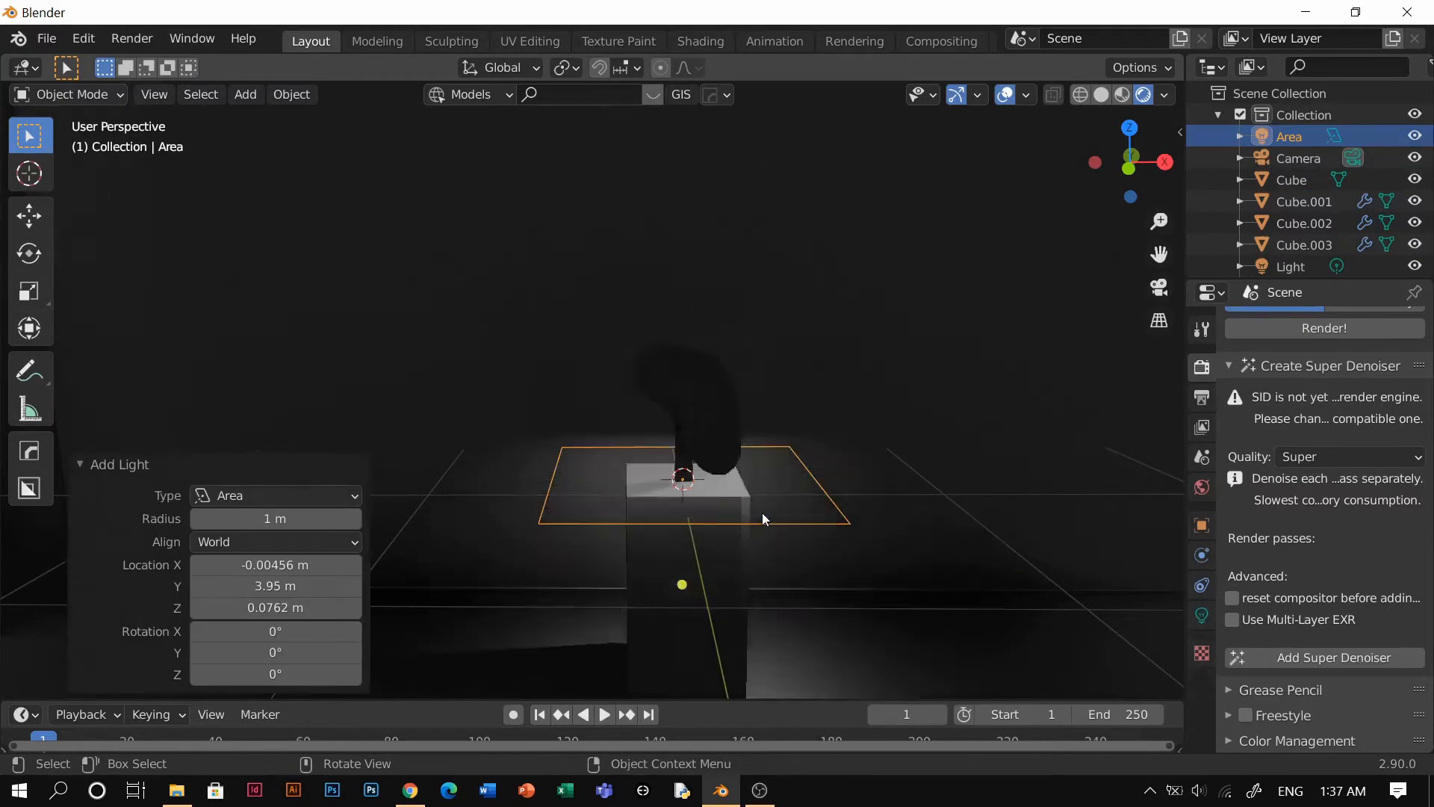
key(g)
key(z)
click(759, 335)
Step: Narrow the area light along Y, scaling it to about 0.459 and again to about 0.39
shift+middle_drag(759, 335, 752, 446)
key(s)
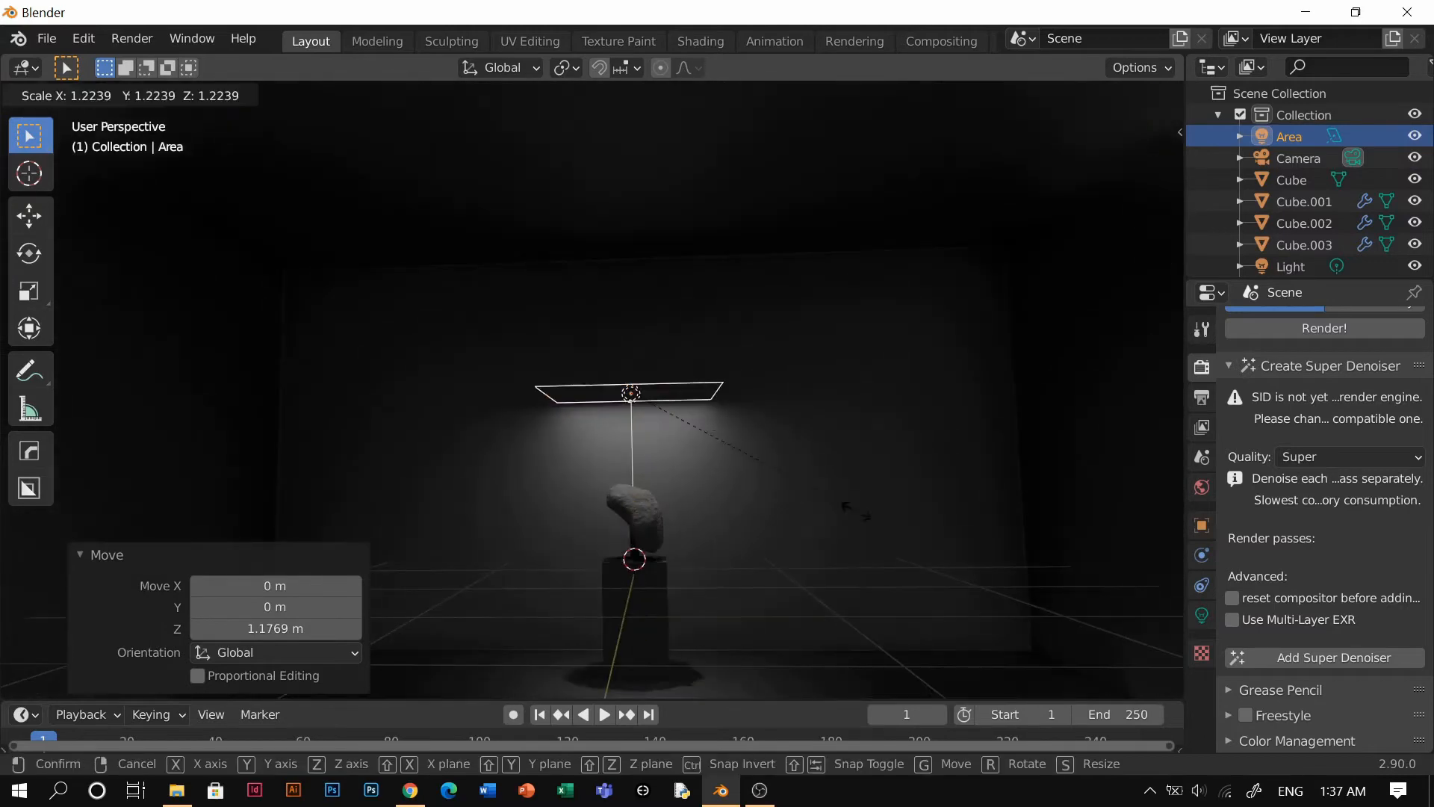
key(x)
key(y)
click(713, 441)
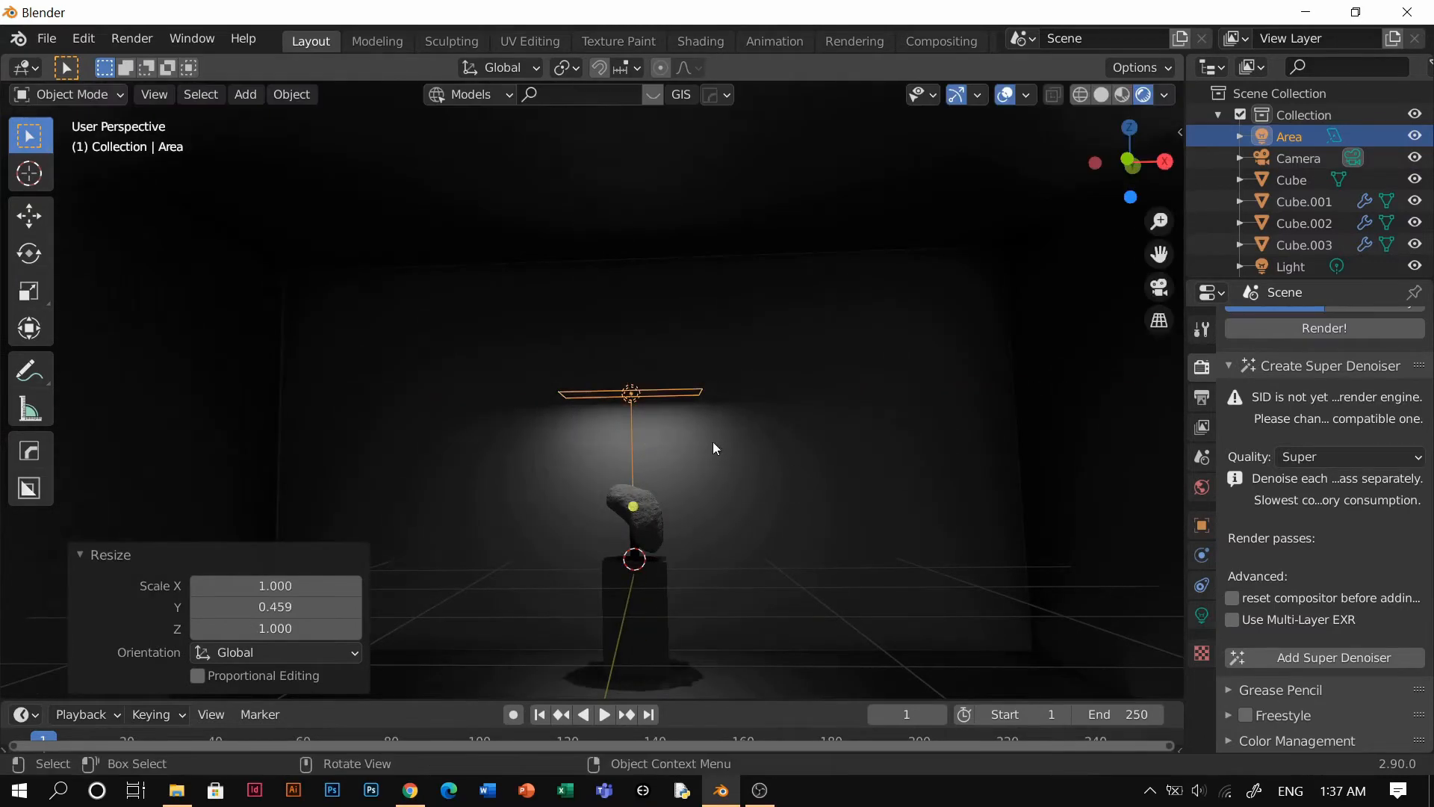
mouse_move(712, 441)
middle_down()
mouse_move(802, 418)
mouse_move(866, 464)
mouse_move(742, 426)
middle_up()
key(s)
key(y)
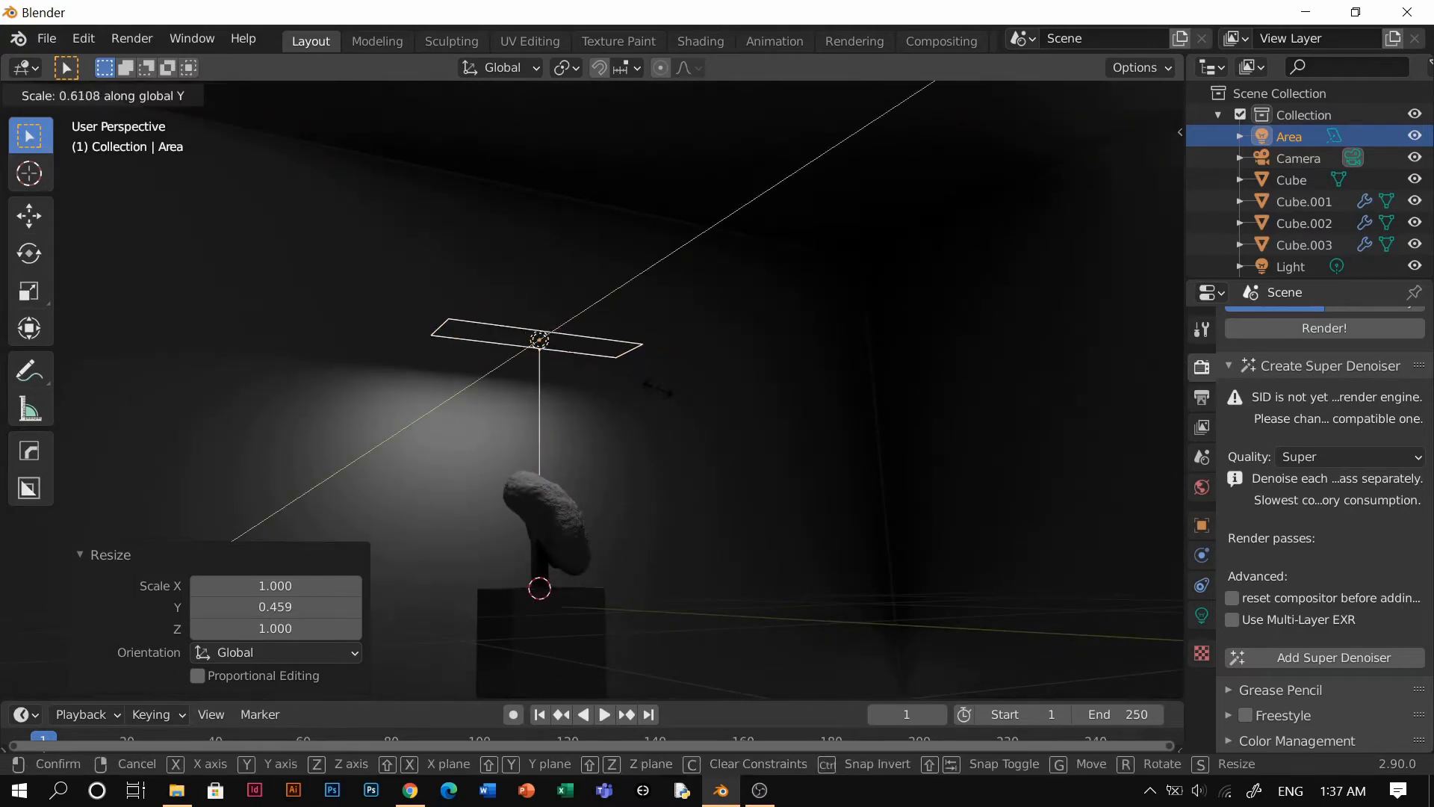
click(613, 385)
Step: Raise the area light further along Z toward the ceiling and narrow it by another 0.654 along Y
key(g)
key(z)
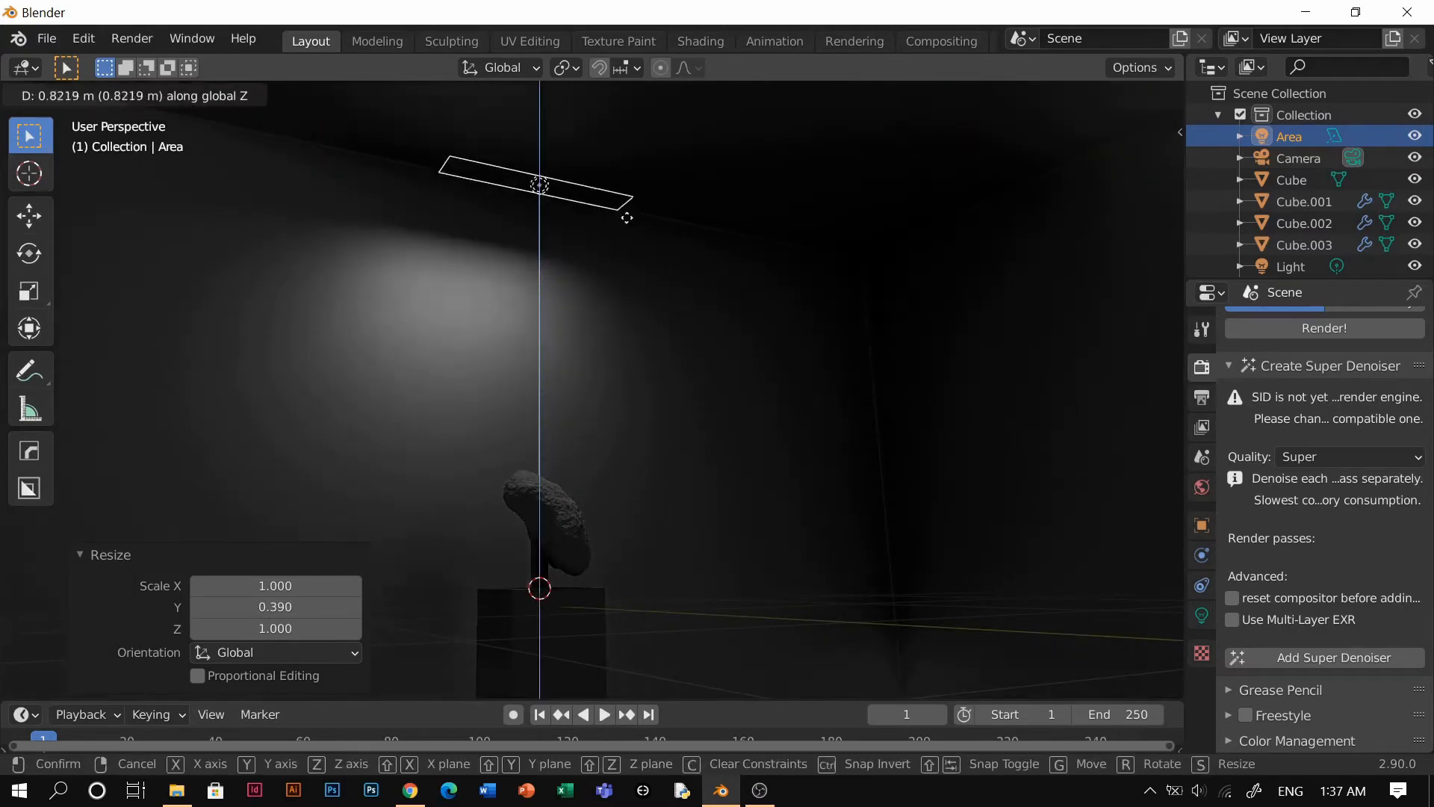
click(548, 333)
middle_drag(548, 333, 799, 444)
key(s)
key(y)
click(762, 349)
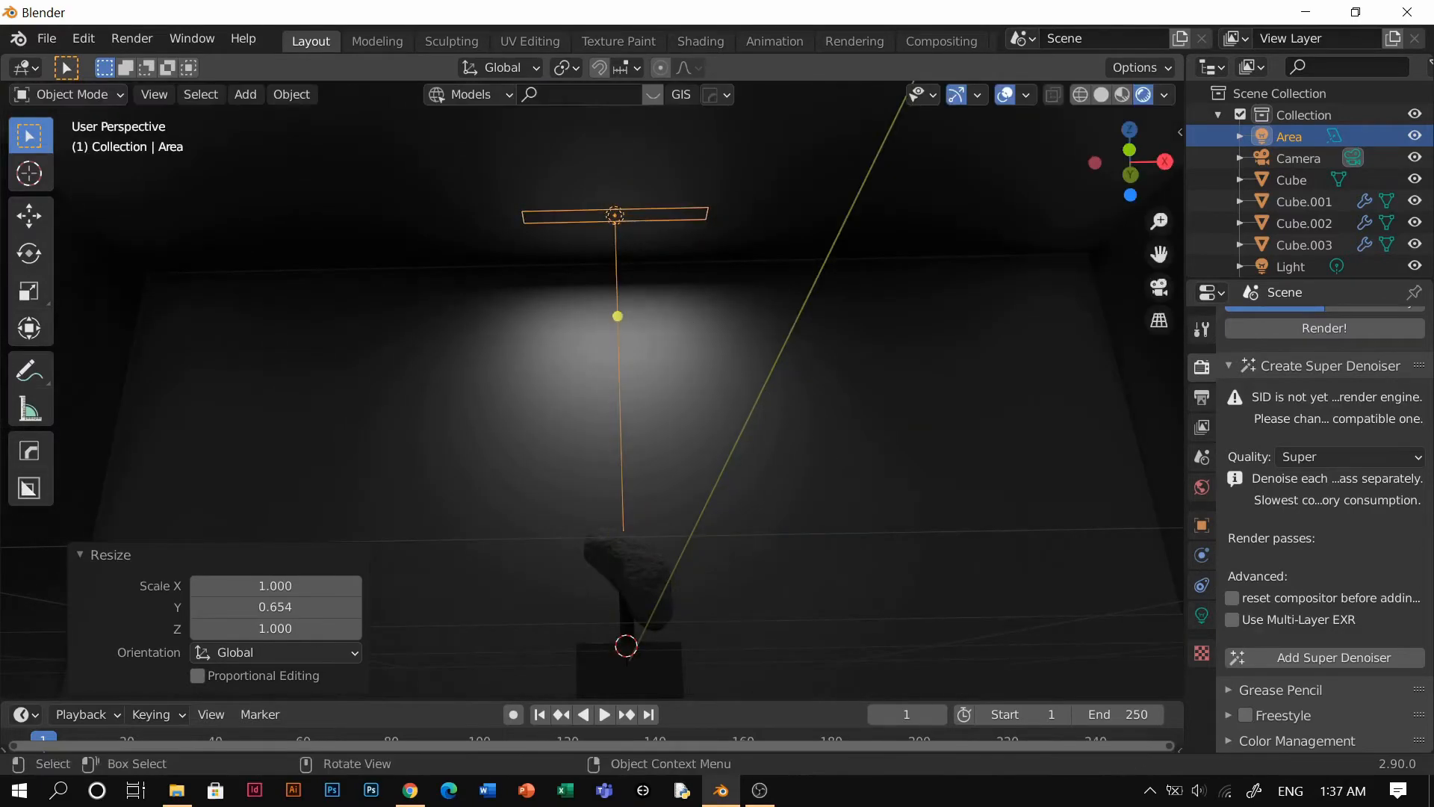
Step: Stretch the area light by about 4.907 along X and set its power to about 26 W
key(s)
key(x)
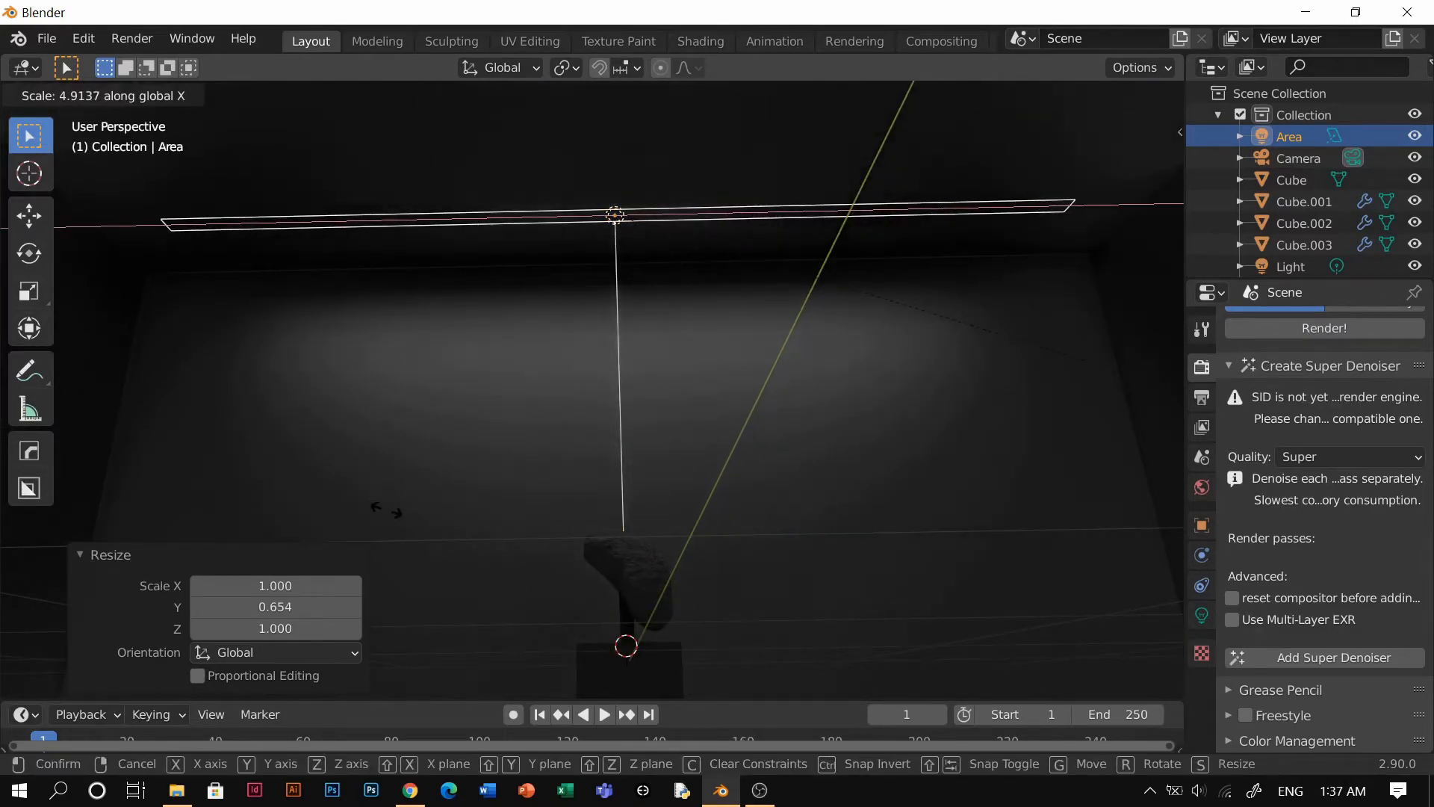
click(386, 513)
middle_drag(690, 405, 726, 396)
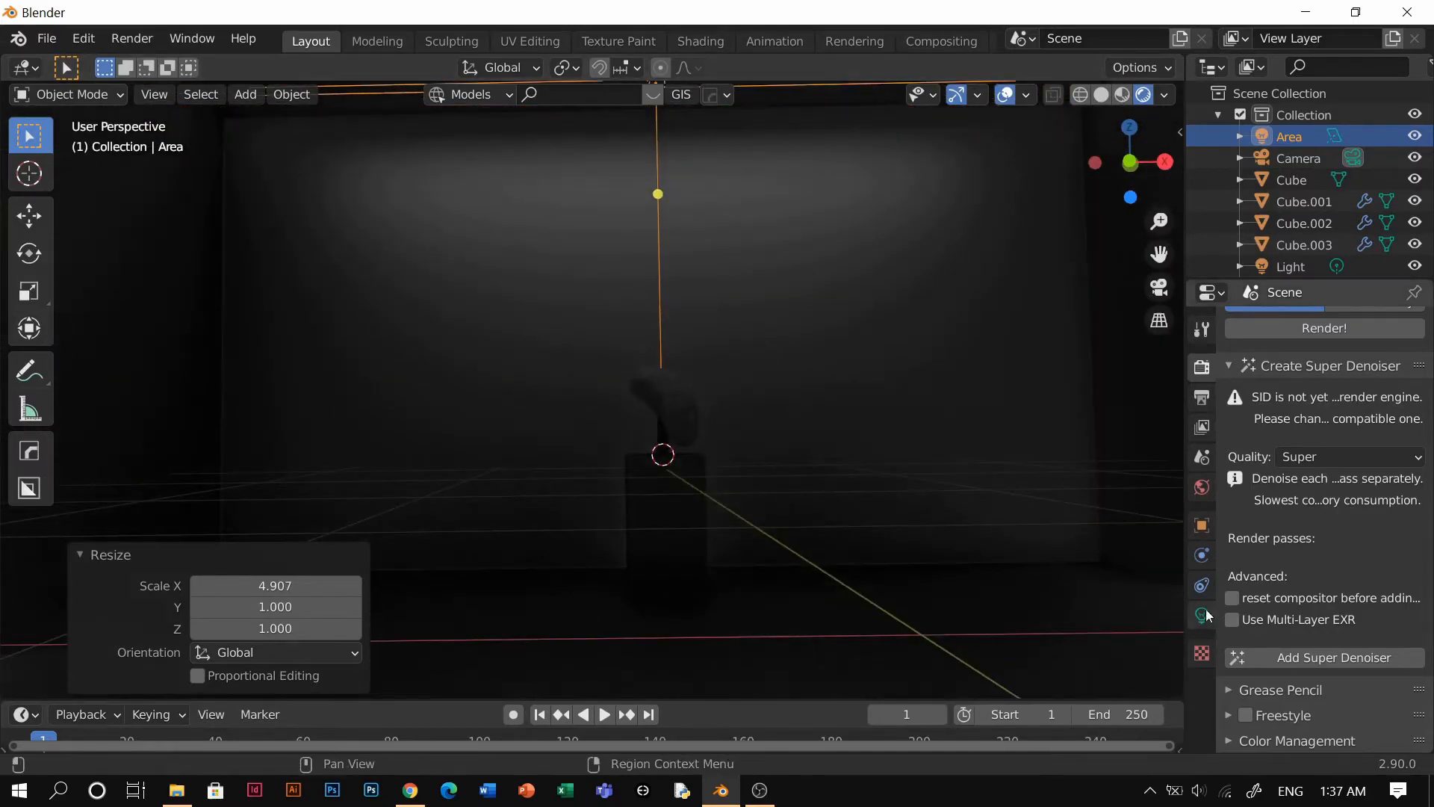
click(1202, 614)
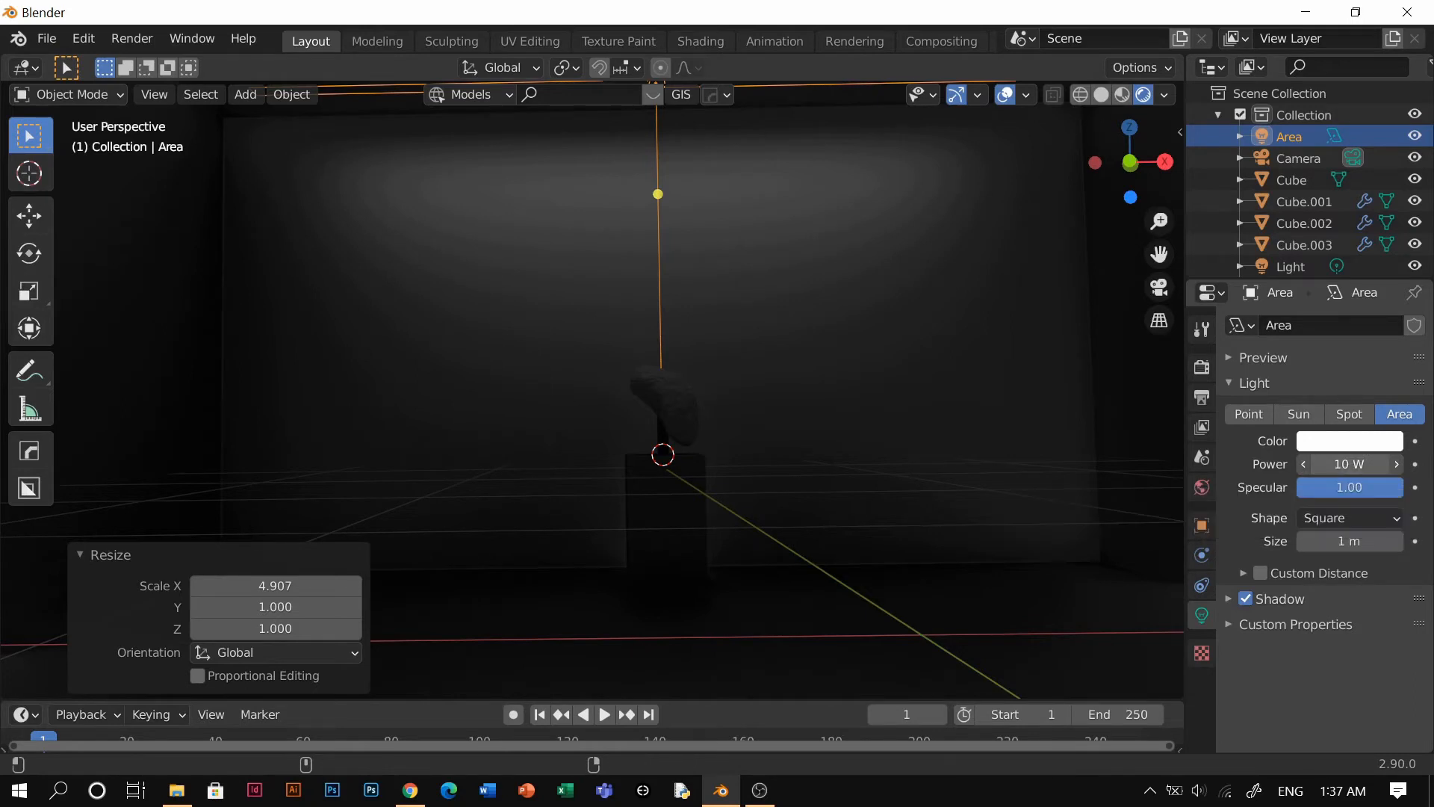
drag(1354, 464, 1389, 463)
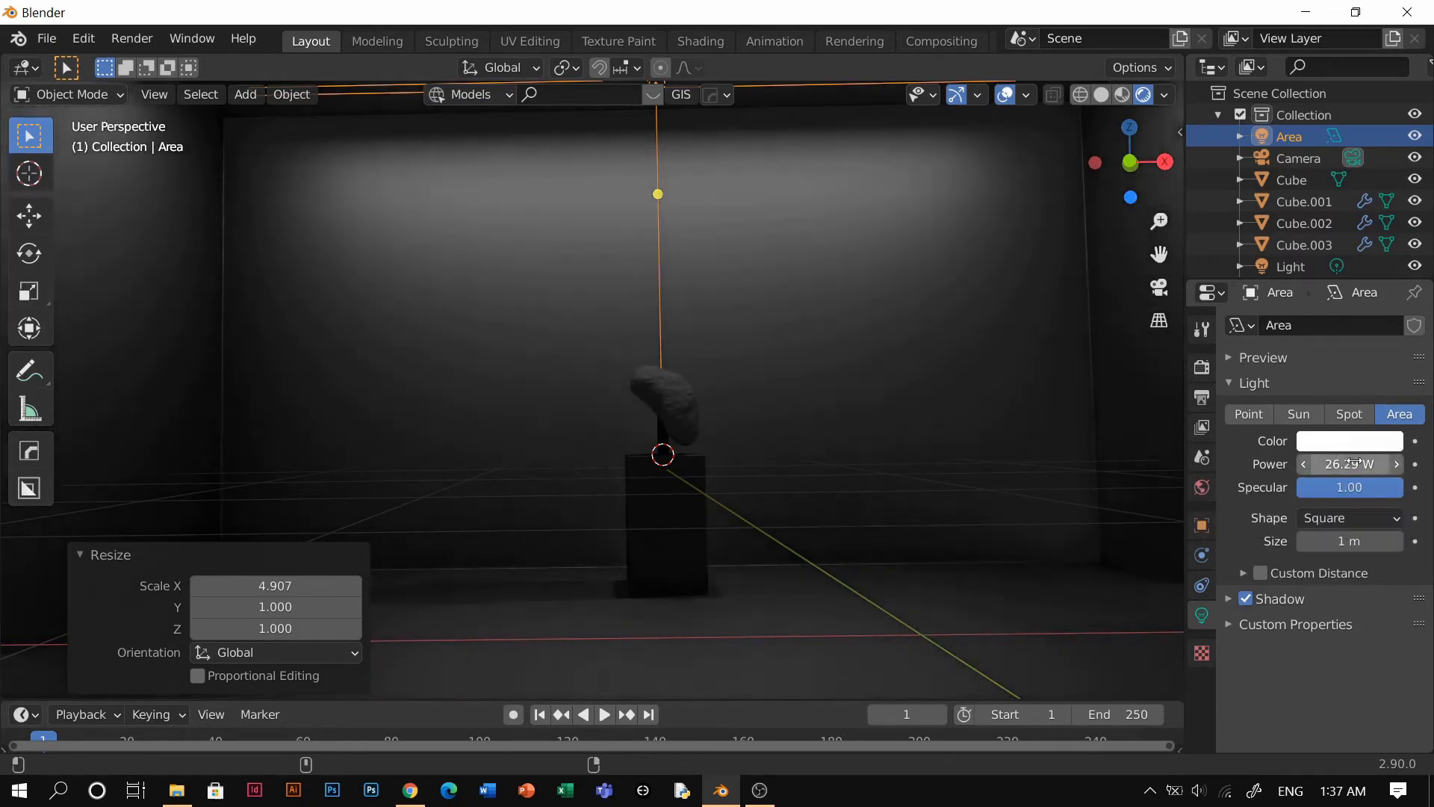
Step: Add a sun light at the 3D cursor and move it about -1.334 m along X, beside the pedestal
click(720, 375)
mouse_move(751, 444)
middle_down()
mouse_move(768, 426)
mouse_move(746, 464)
mouse_move(611, 452)
mouse_move(673, 504)
middle_up()
key(shift+a)
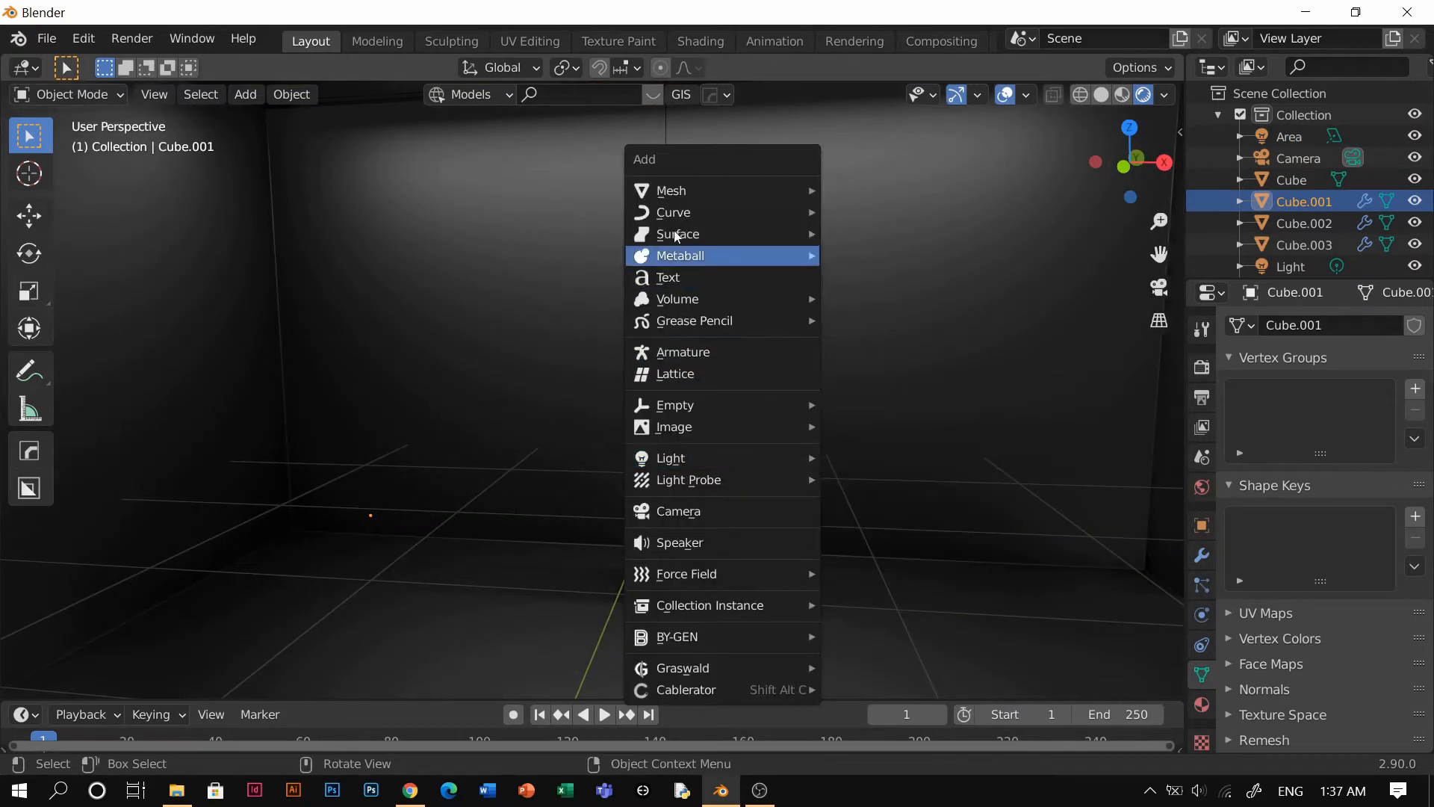
mouse_move(690, 461)
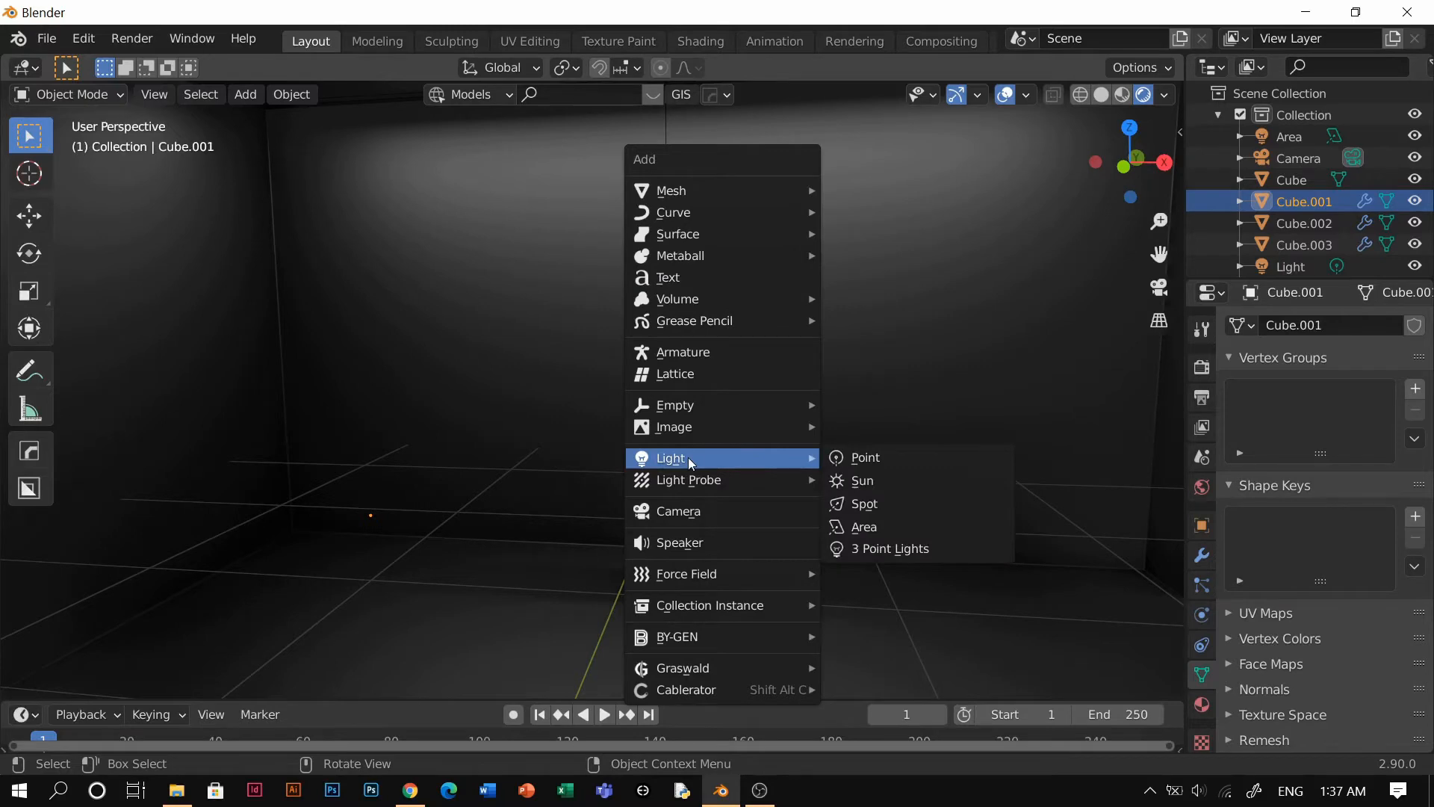
click(880, 485)
key(g)
key(x)
click(605, 496)
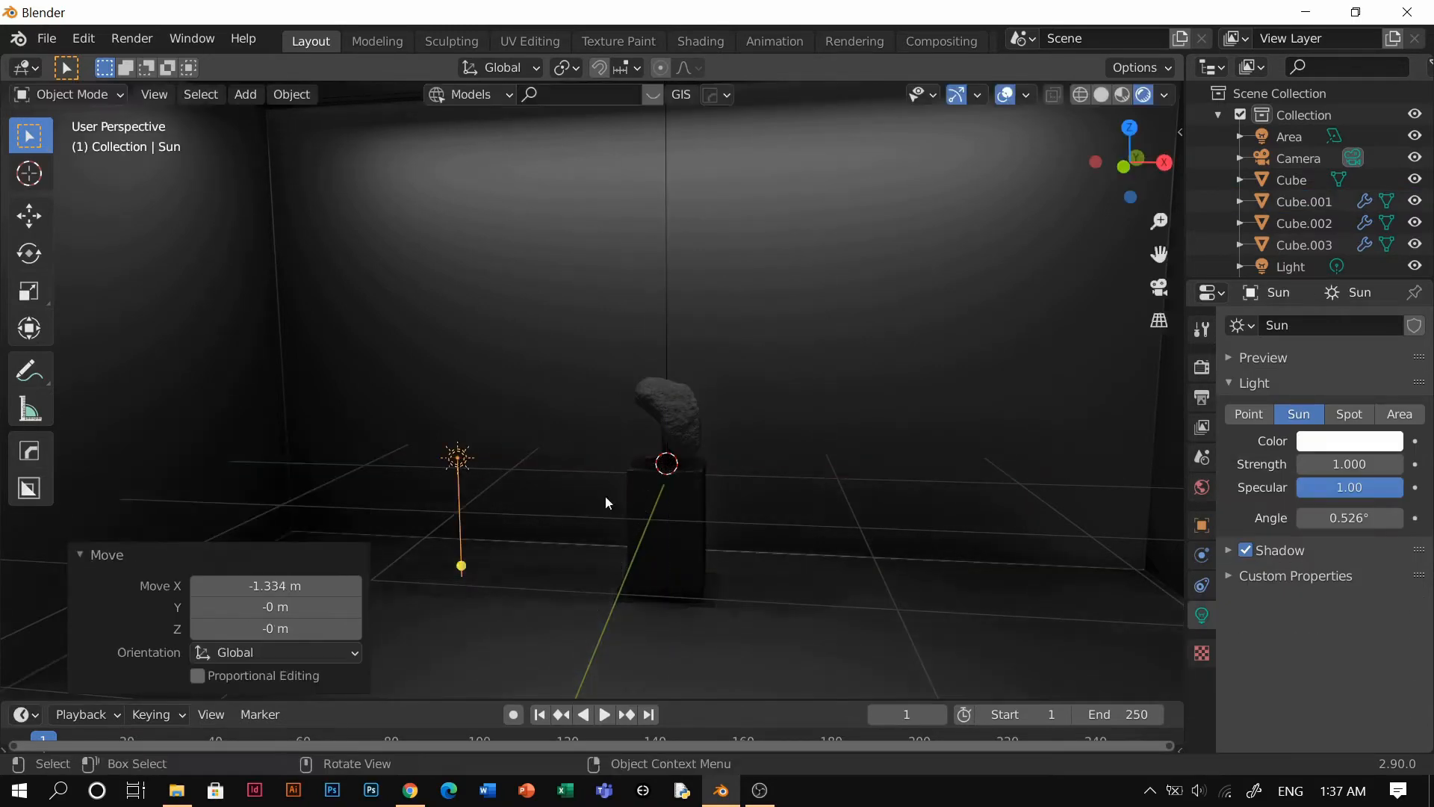
Step: Turn off the sun light's shadow and rotate the light 180° about the global X axis
shift+middle_drag(605, 495, 667, 482)
click(1240, 550)
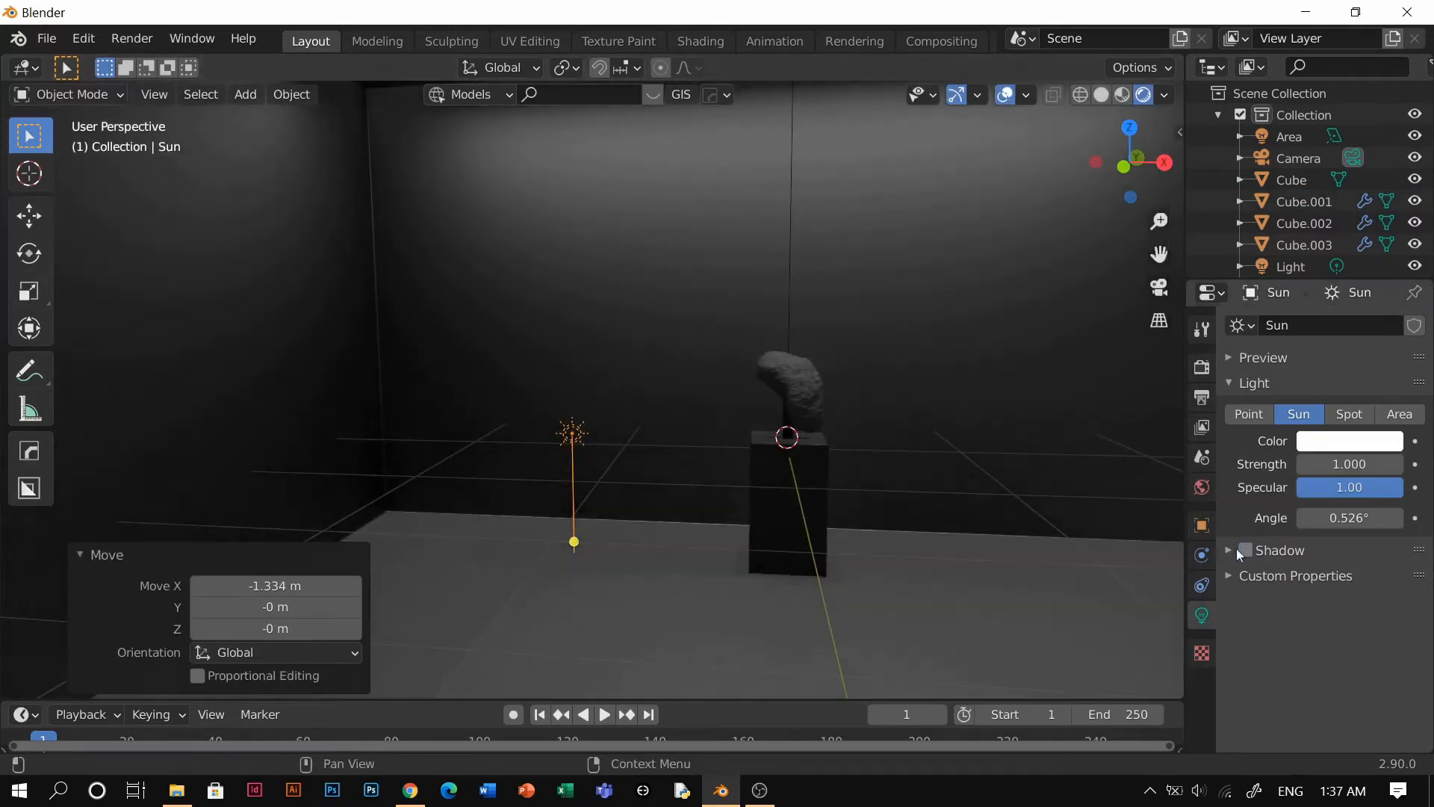
key(r)
key(x)
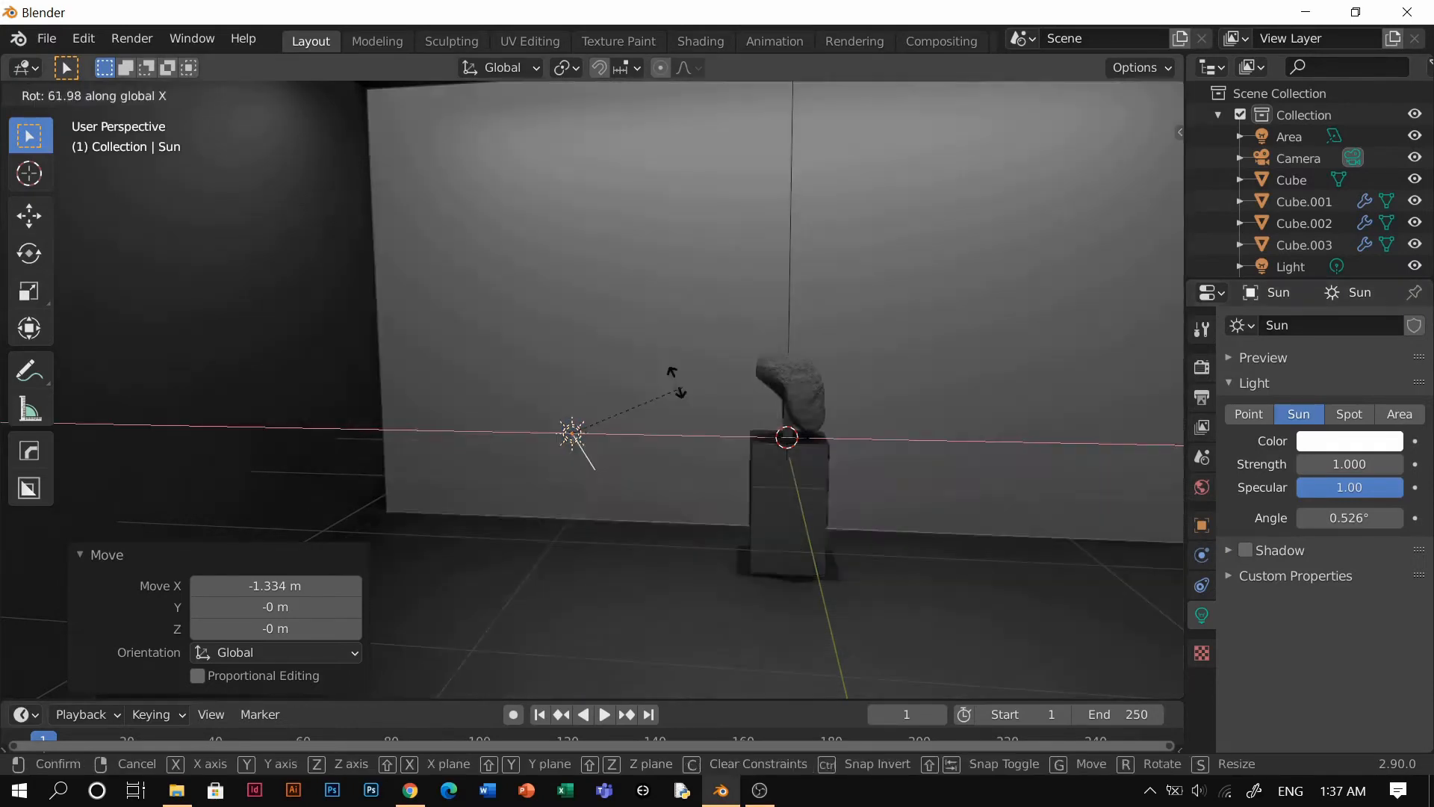
key(1)
key(8)
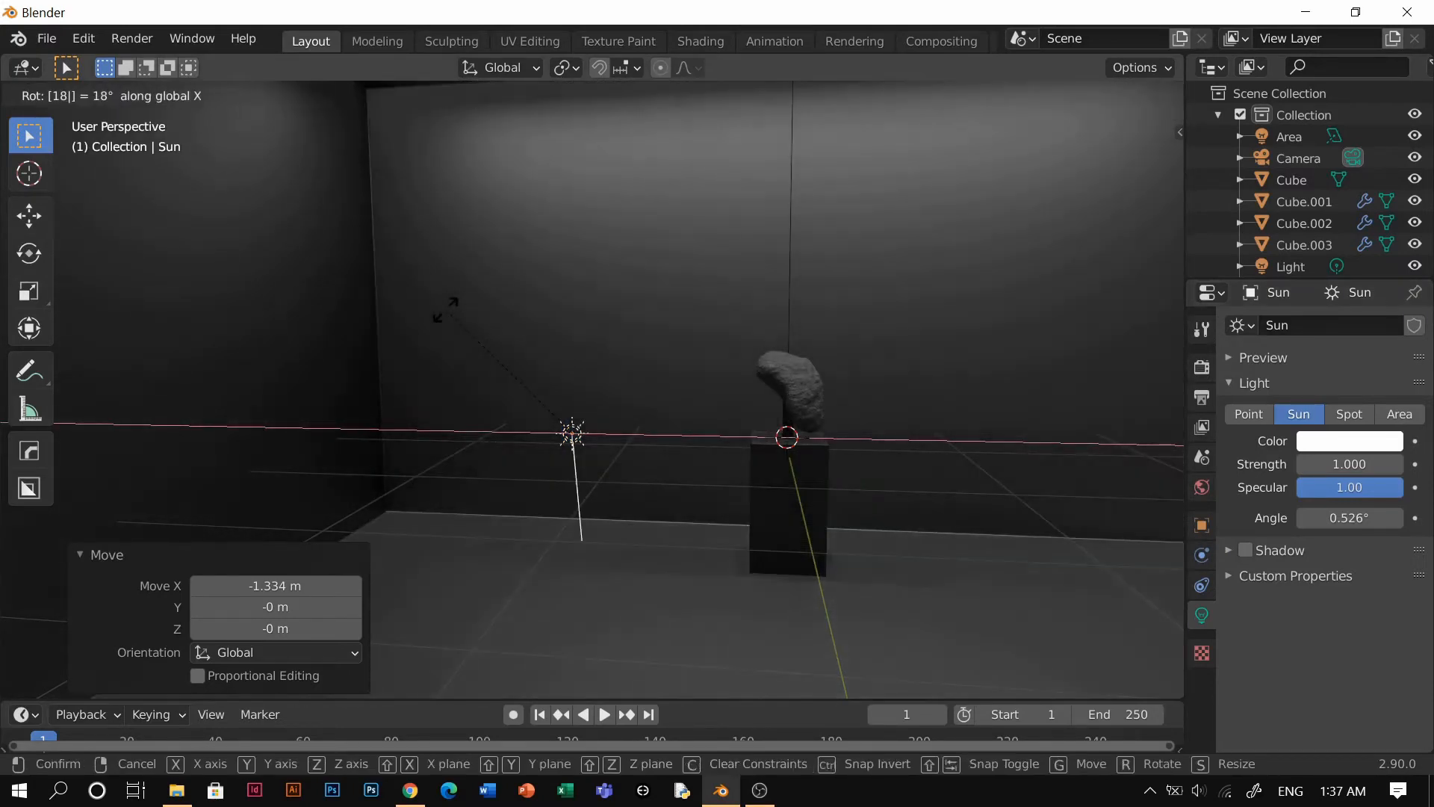
key(0)
key(Return)
Step: Check the rock's lighting up close and set the sun light's strength to 0.437
middle_drag(759, 508, 747, 422)
scroll(851, 505, up, 2)
scroll(859, 478, up, 3)
shift+middle_drag(942, 514, 722, 369)
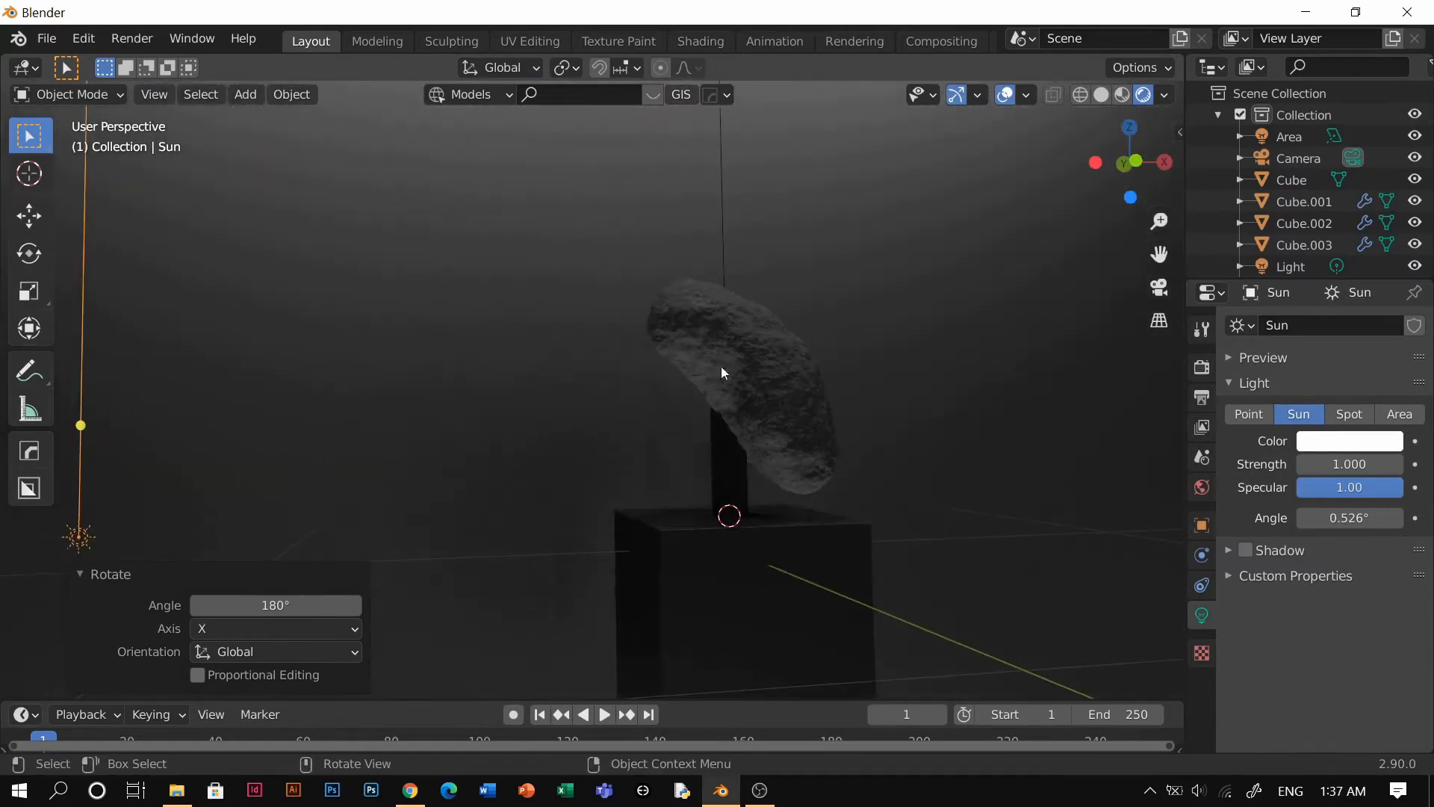
middle_drag(732, 423, 706, 470)
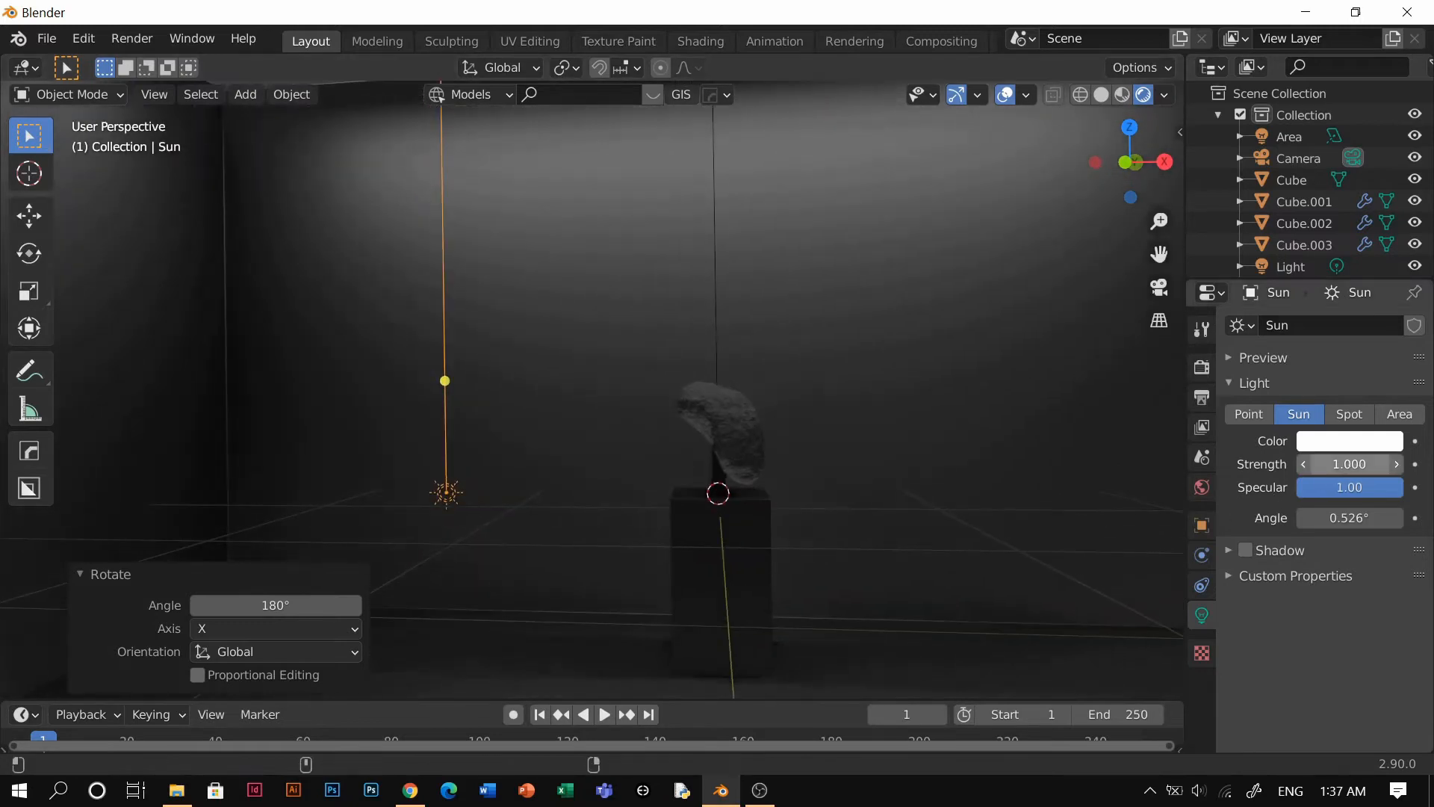
drag(1350, 464, 1337, 464)
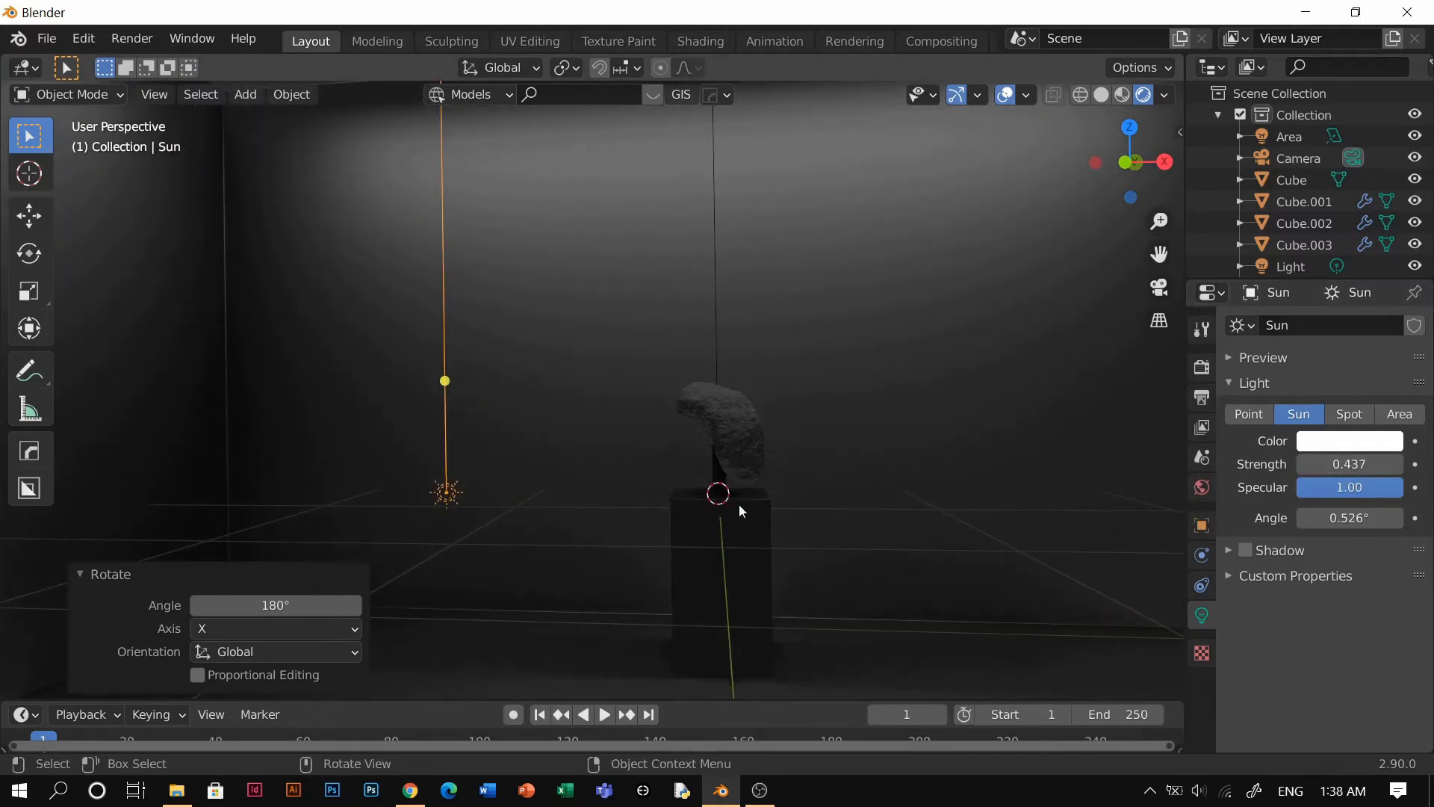
Step: Duplicate the sun light about 0.25 m along X and rotate the copy 90° about the global Y axis
key(shift+d)
key(x)
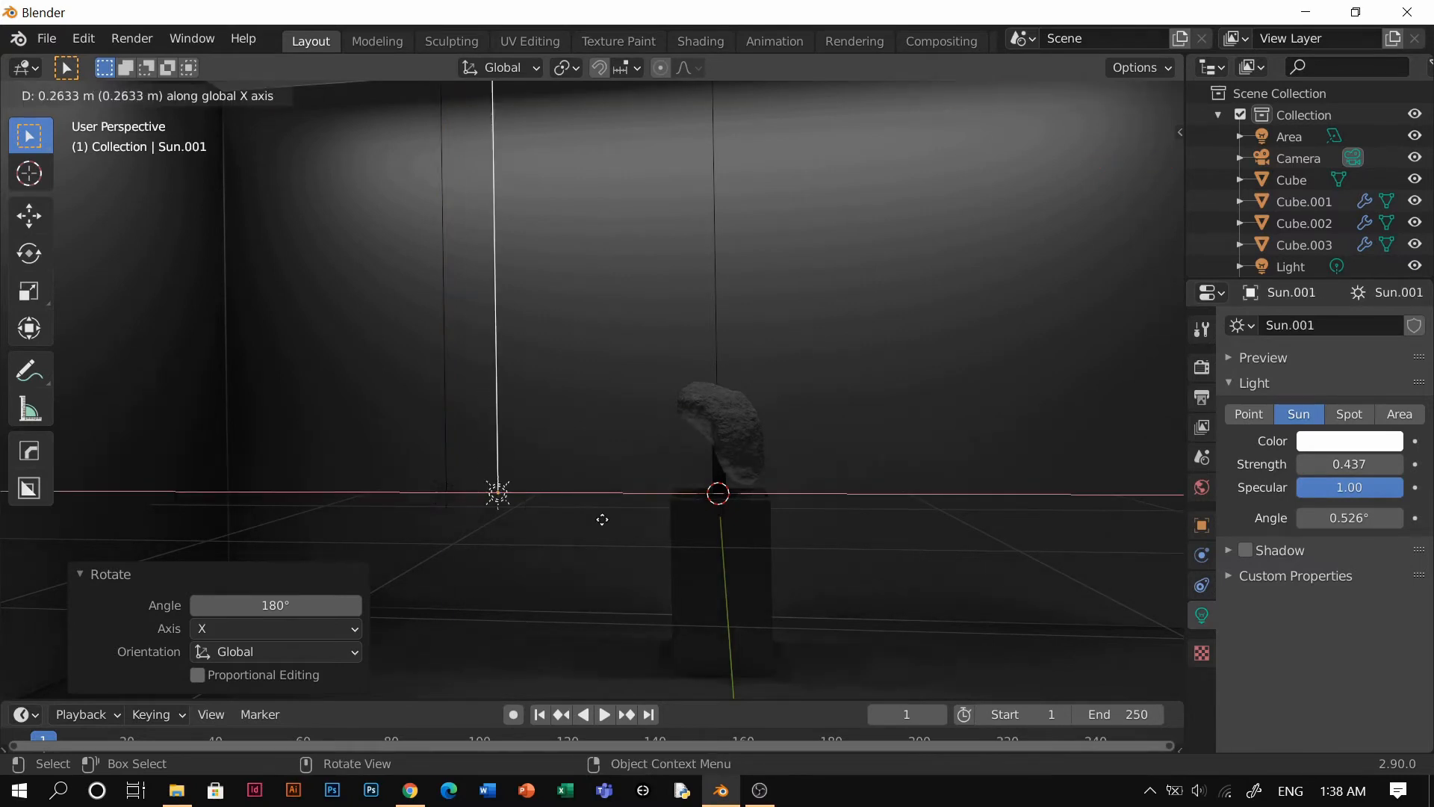
click(602, 519)
key(r)
key(y)
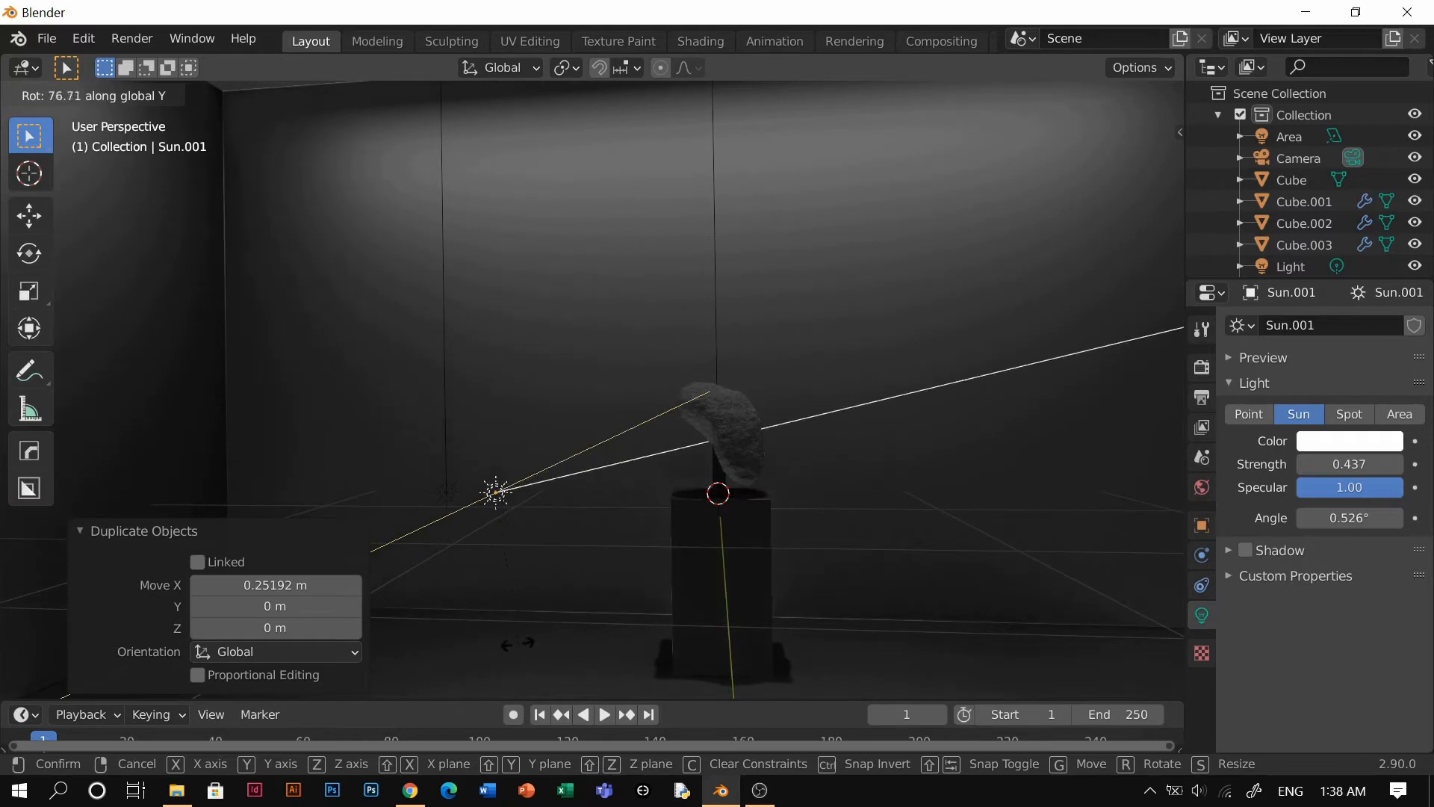
text(90)
key(Return)
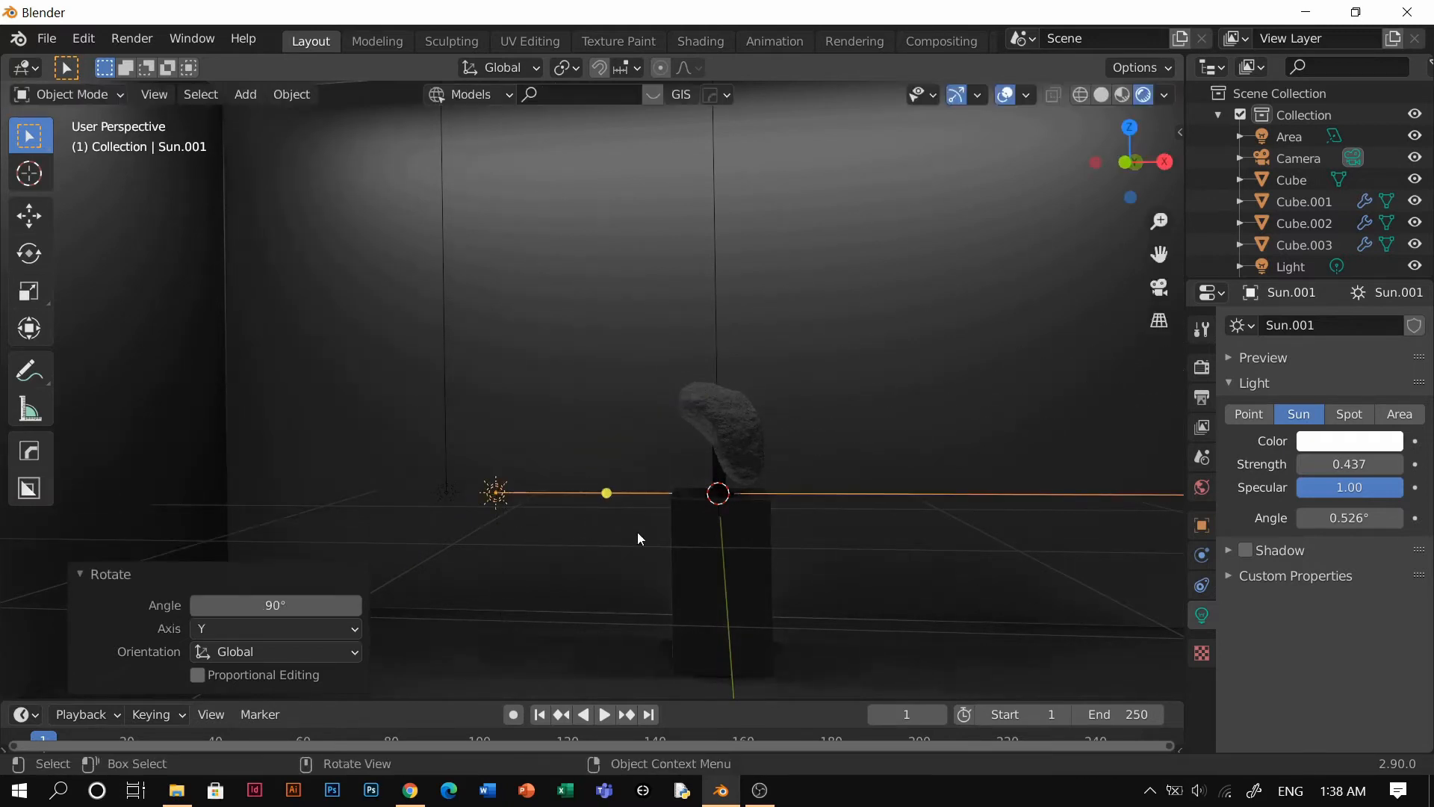
Step: Duplicate the sun light about -0.546 m along X and rotate the copy 180° about the global Y axis
key(shift+d)
key(x)
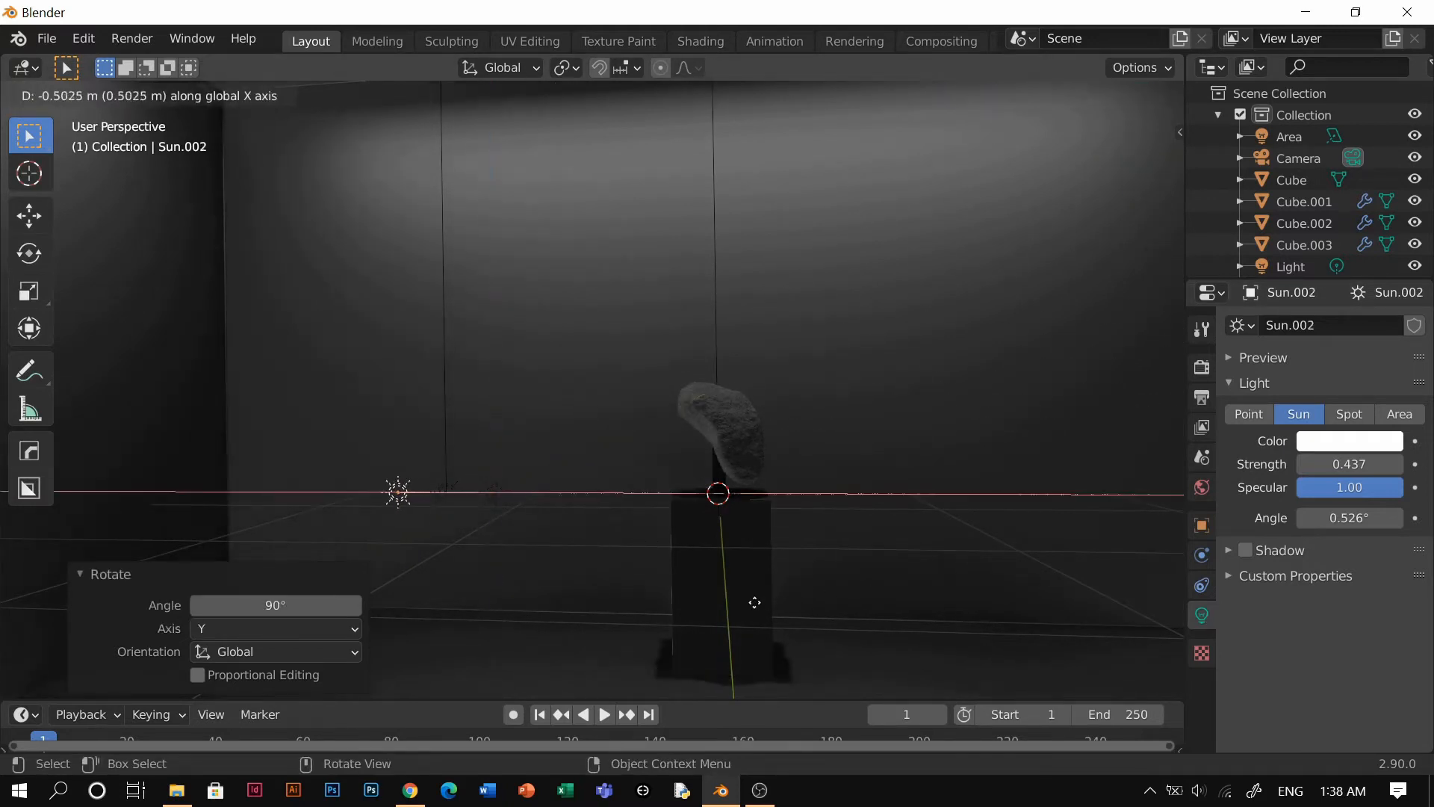
click(756, 609)
key(r)
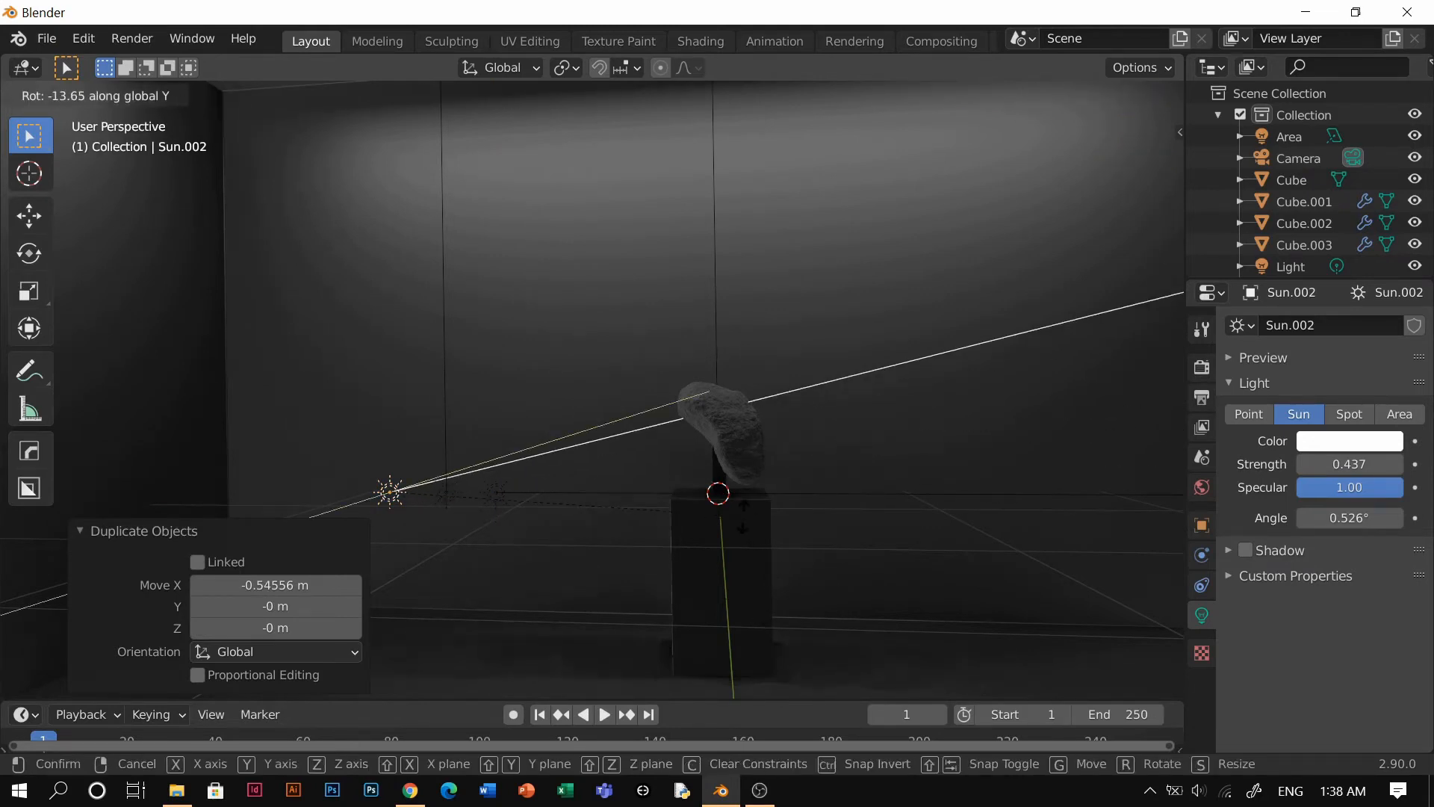
text(0)
key(Return)
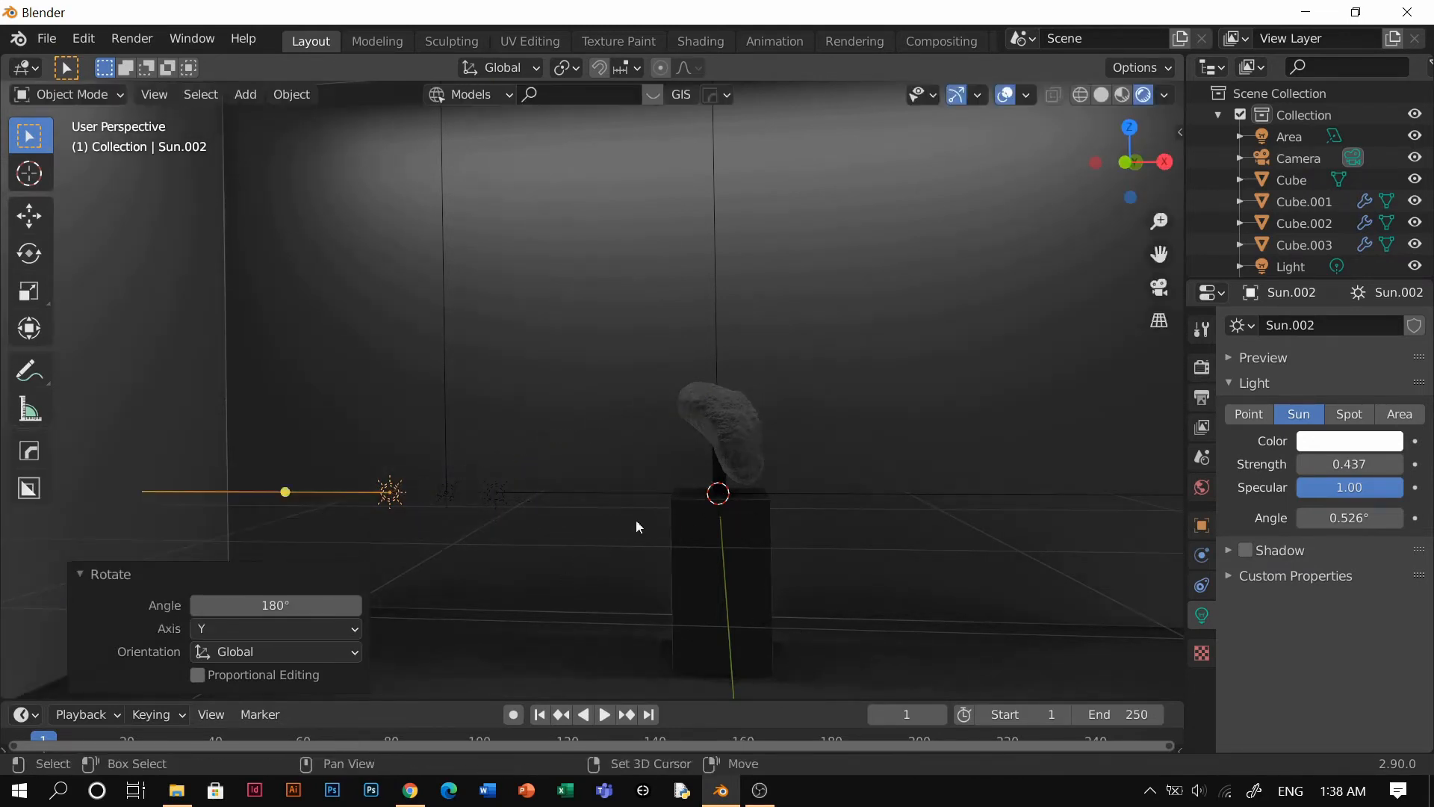
Step: Select the three sun lights with the original upright one active and link their object data
shift+middle_drag(441, 579, 553, 496)
scroll(553, 496, up, 3)
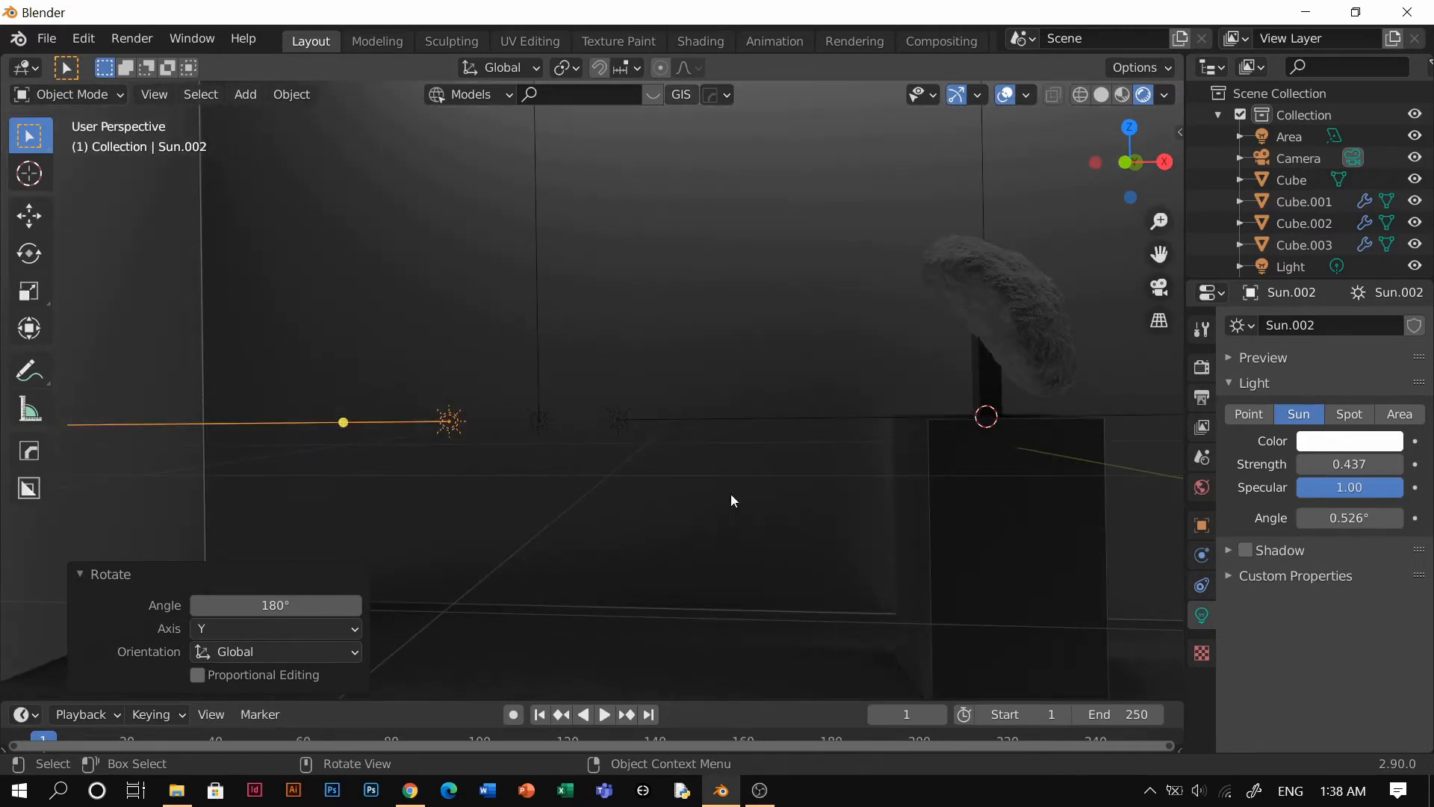
middle_drag(741, 510, 898, 521)
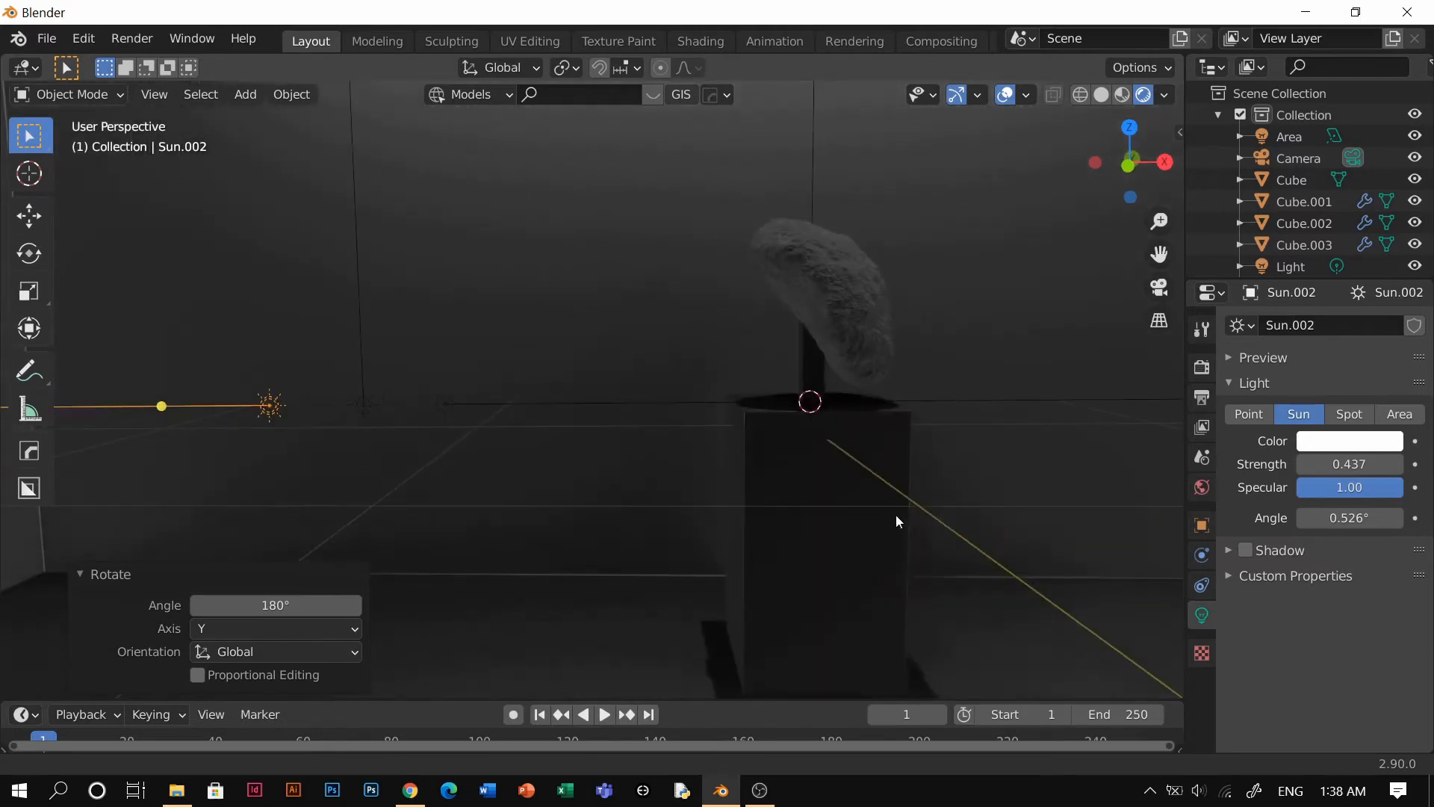
click(832, 296)
middle_drag(837, 469, 777, 489)
click(366, 406)
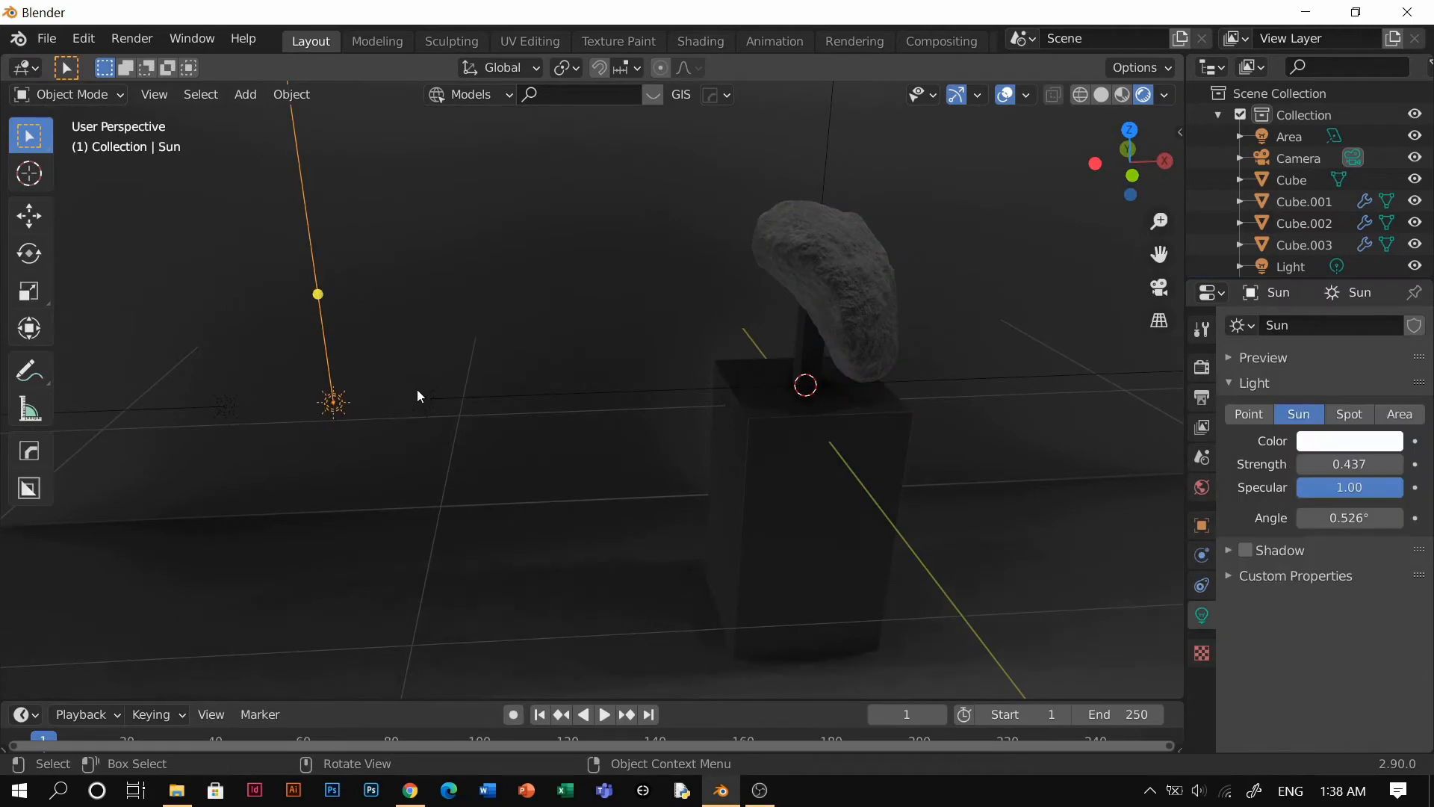
key(shift+d)
shift+click(236, 411)
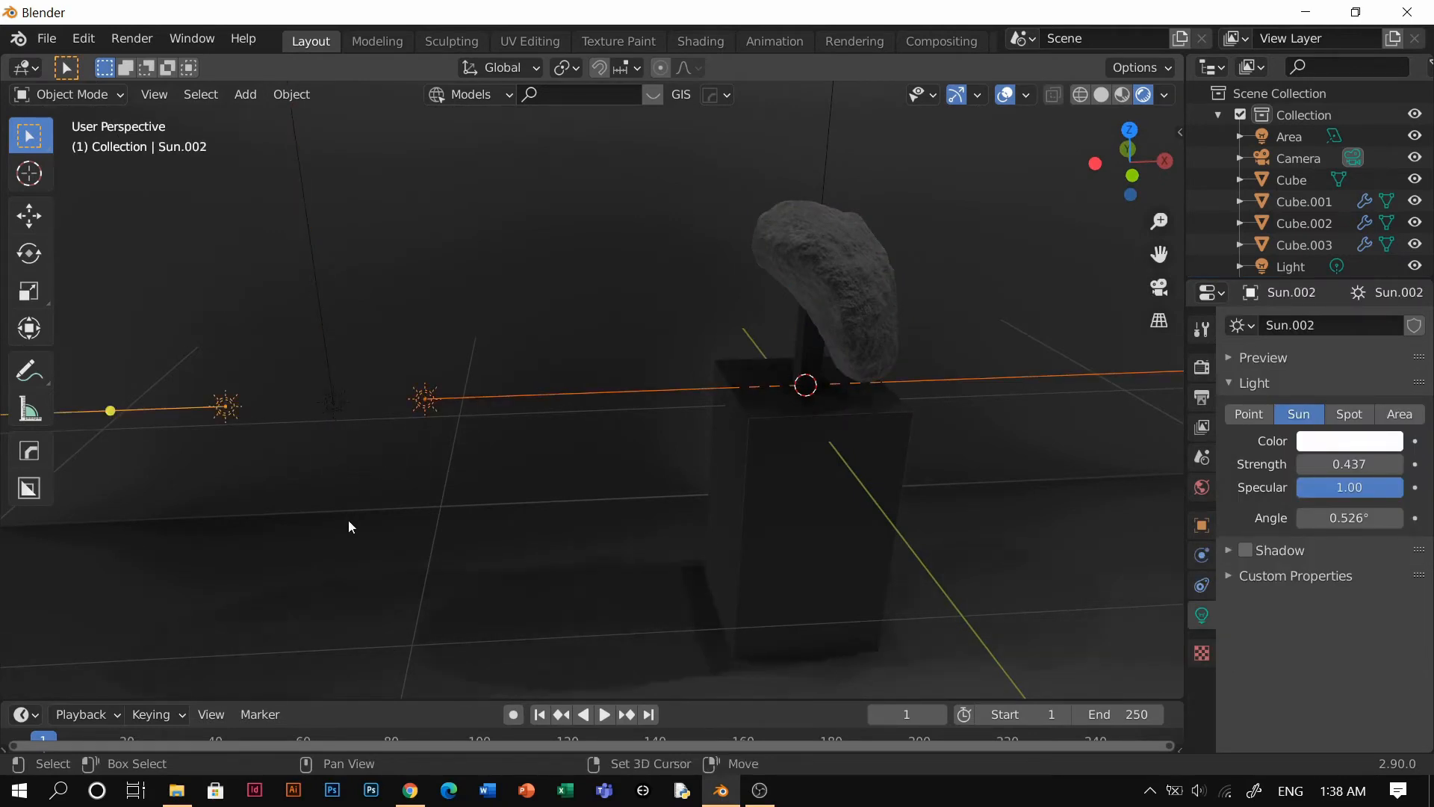
shift+click(333, 406)
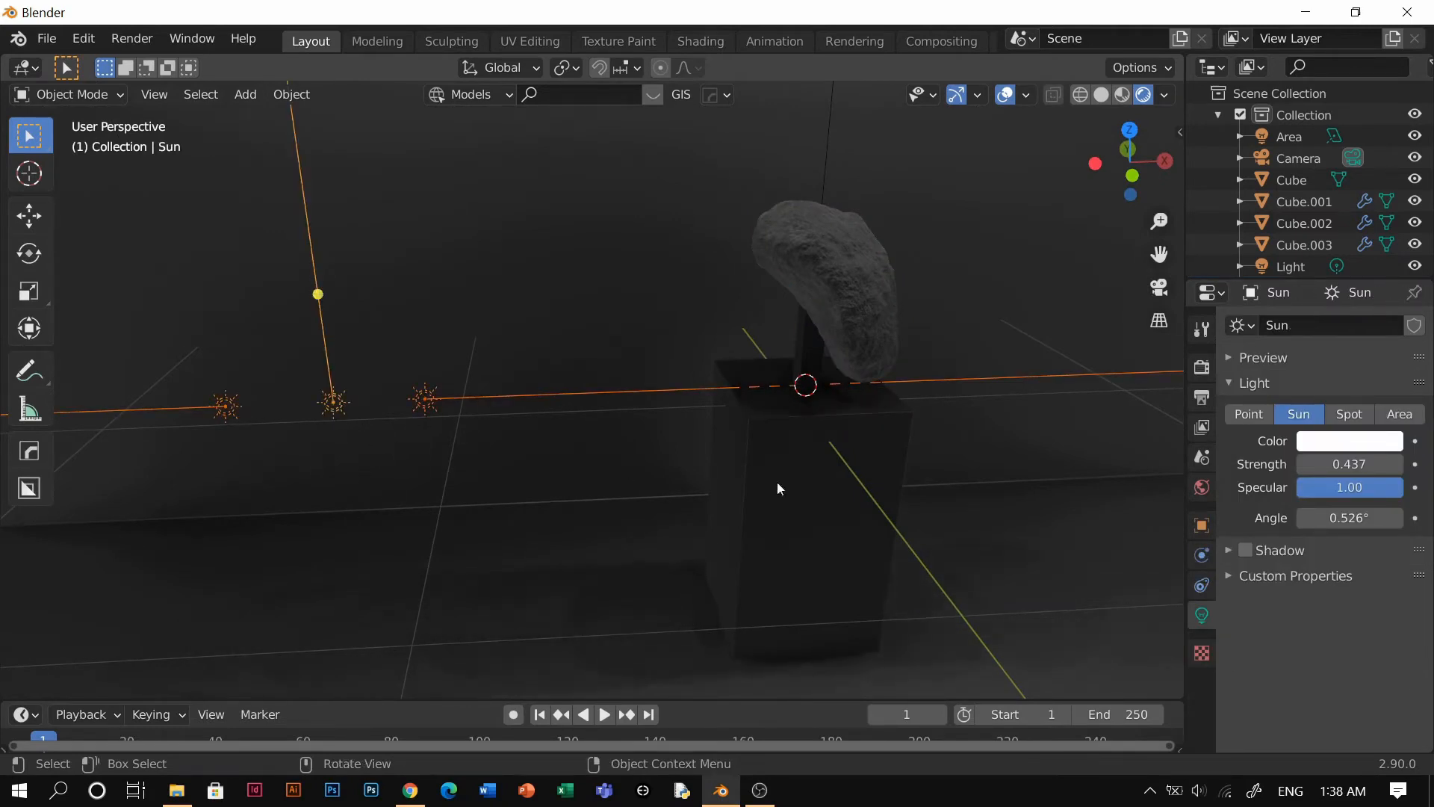
key(ctrl+l)
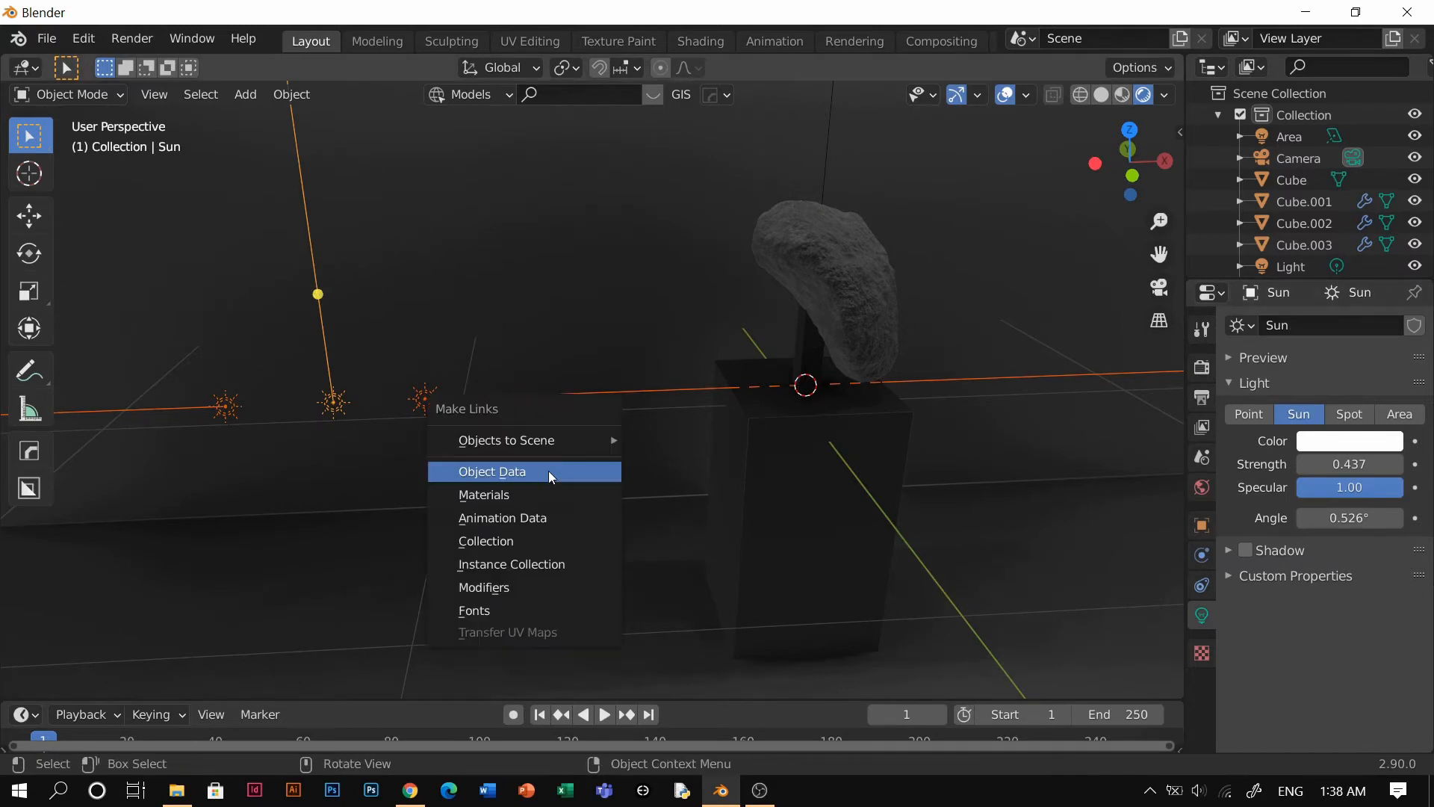
click(525, 474)
Step: Select the original upright sun light and set the shared light strength to 0.197
click(327, 414)
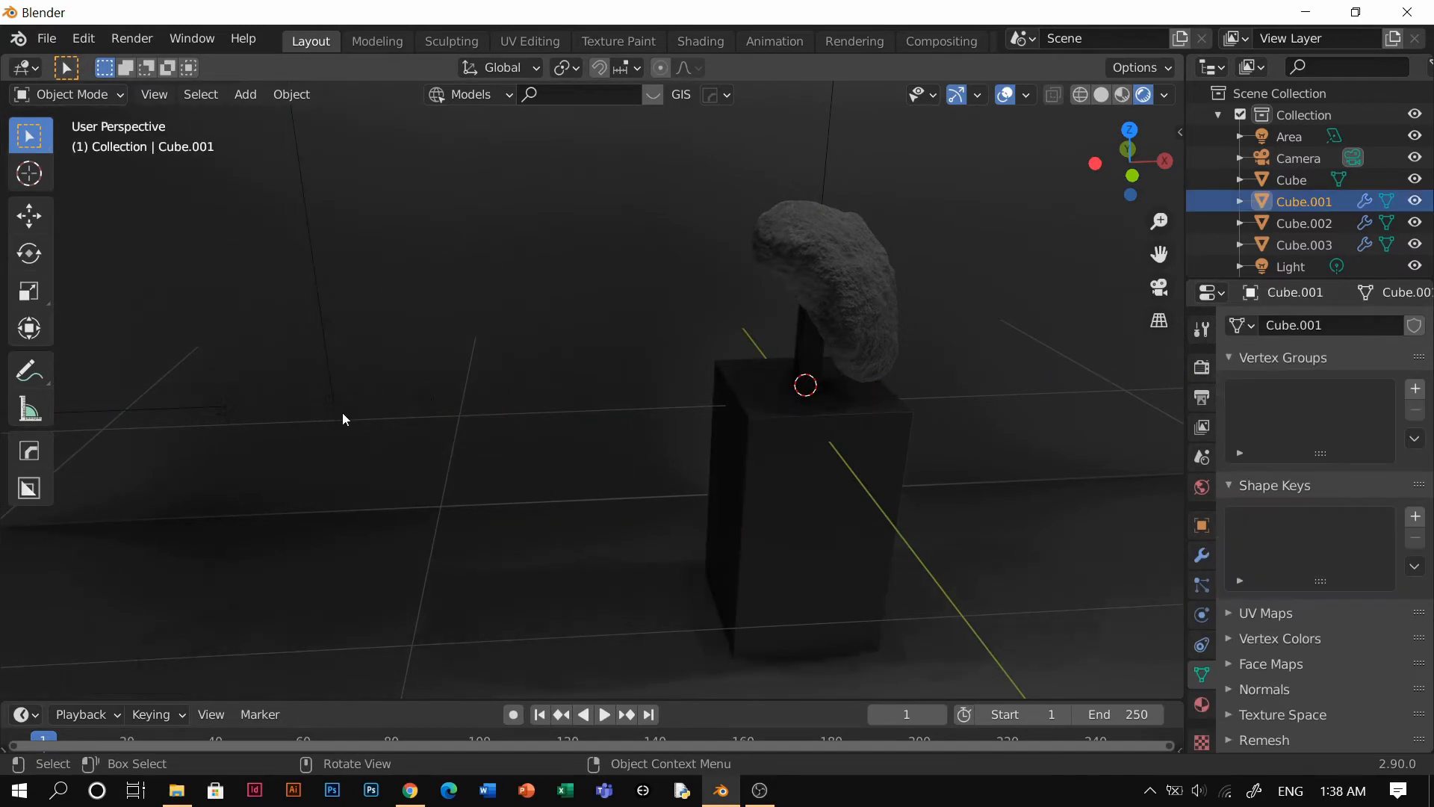
click(342, 413)
drag(1350, 464, 1324, 464)
middle_drag(1119, 486, 814, 516)
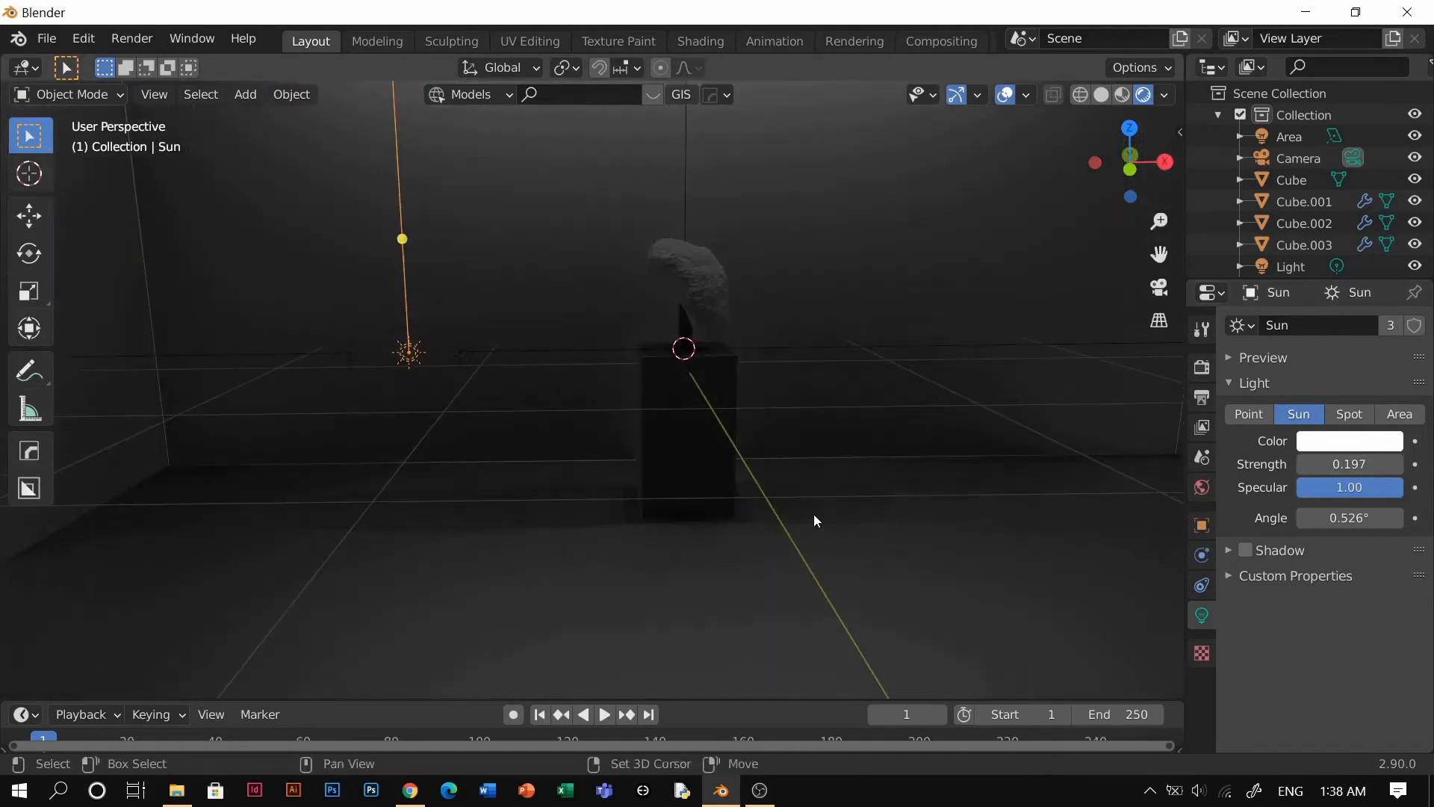
Step: Configure the render shadows with 4096 px cube size, 4096 px cascade size, High Bitdepth enabled and Soft Shadows disabled
click(1202, 366)
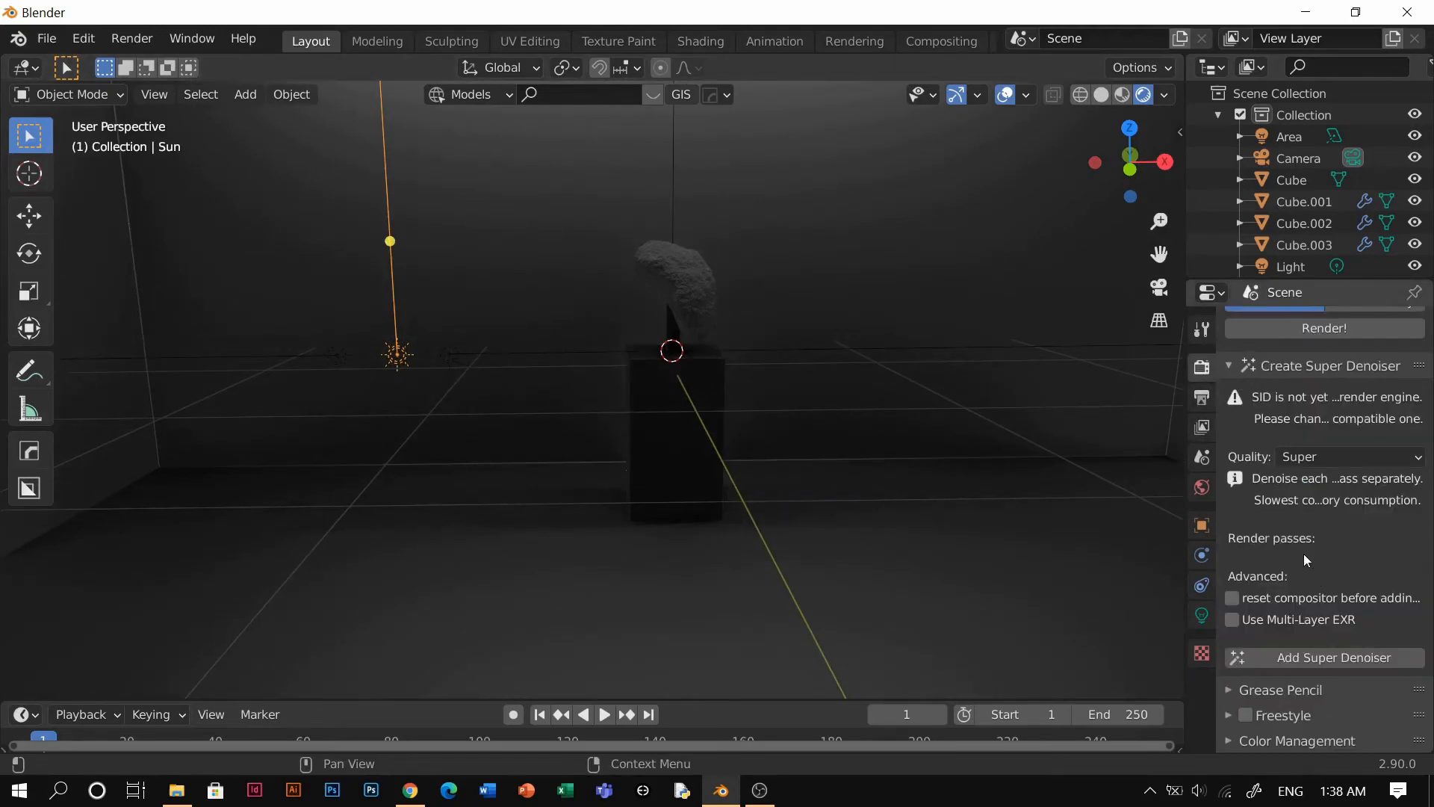
scroll(1299, 523, up, 10)
click(1269, 497)
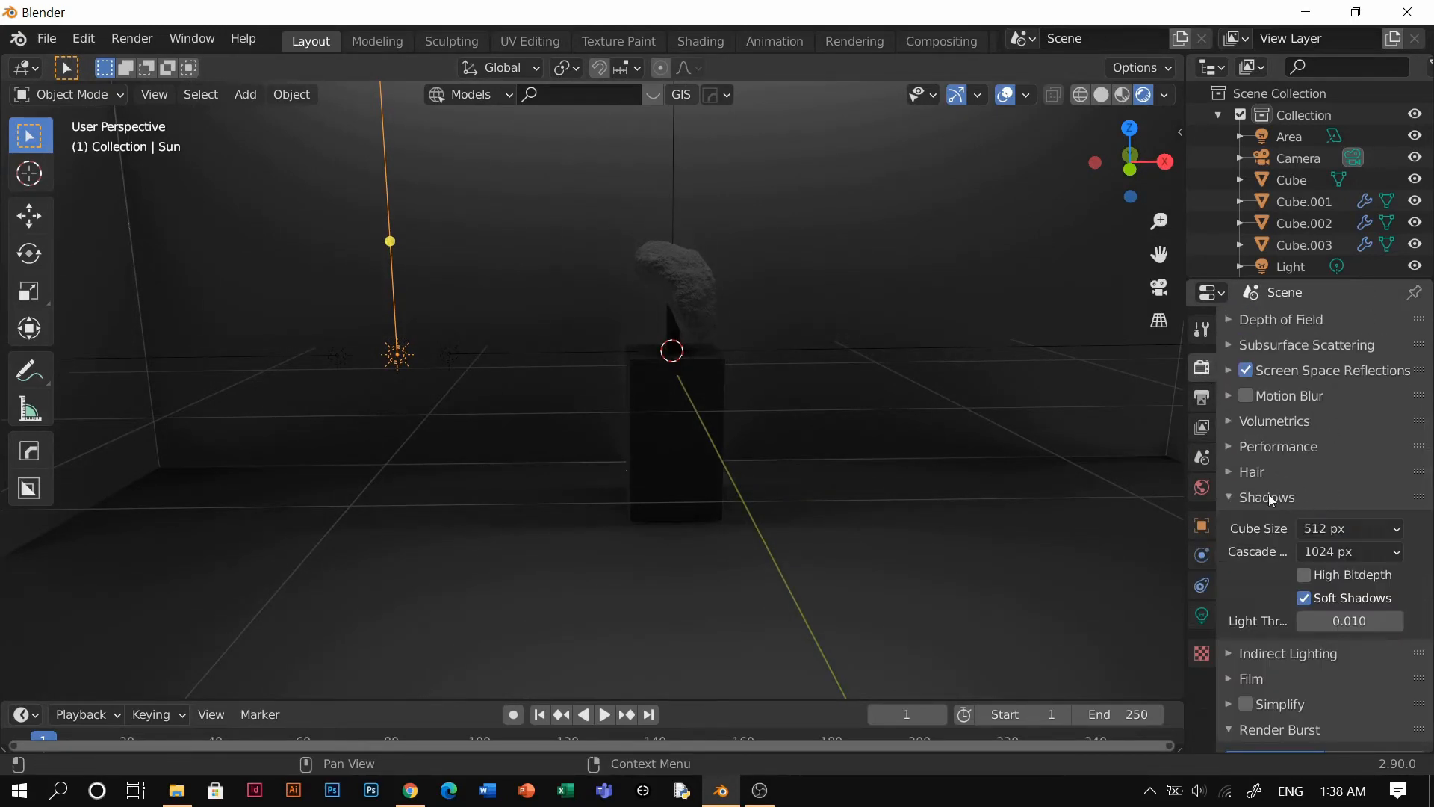
click(1358, 534)
click(1237, 693)
click(1330, 553)
click(1326, 715)
click(1304, 598)
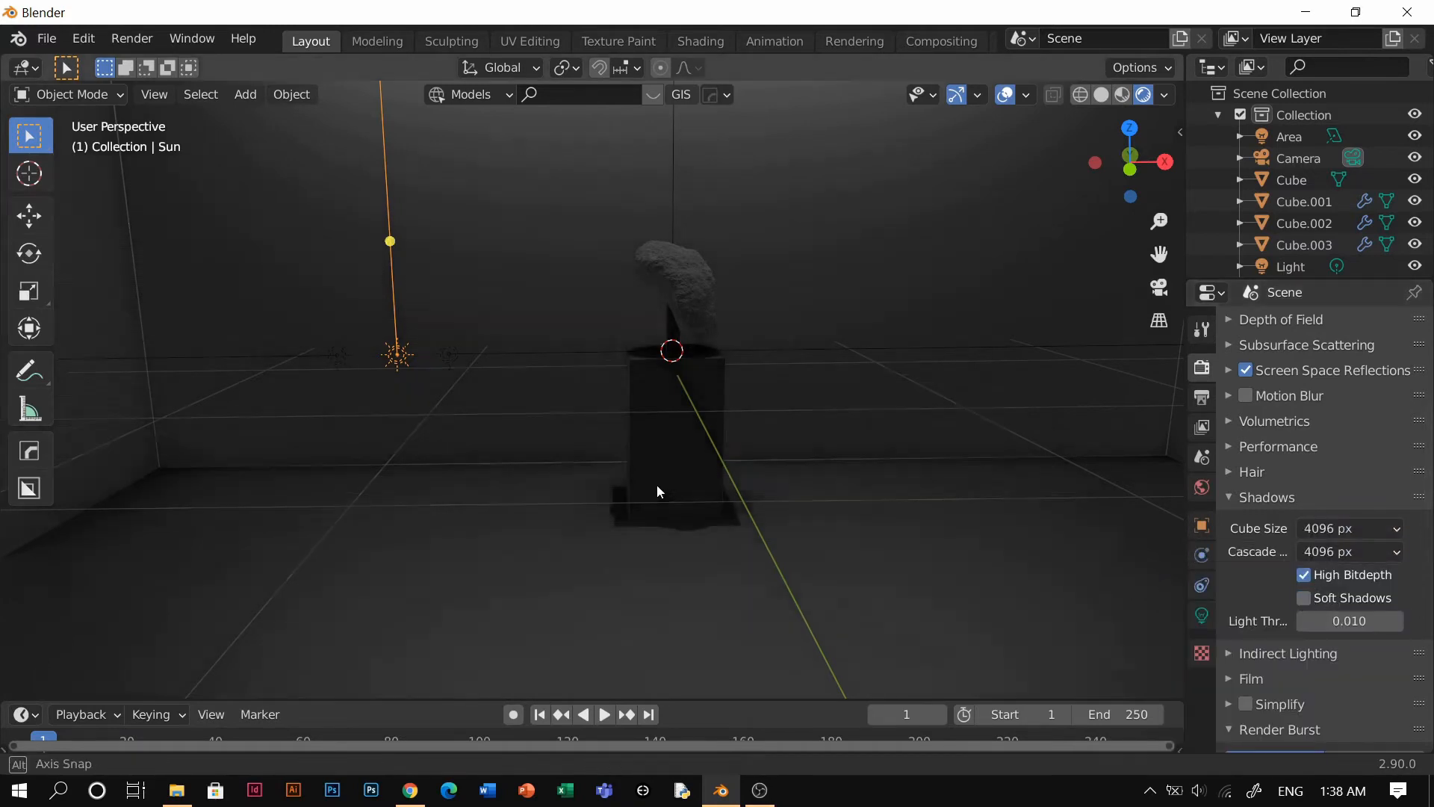
Step: Add a cube at the 3D cursor and move it up about 2.945 m along Z, near the ceiling area light
middle_drag(657, 484, 741, 482)
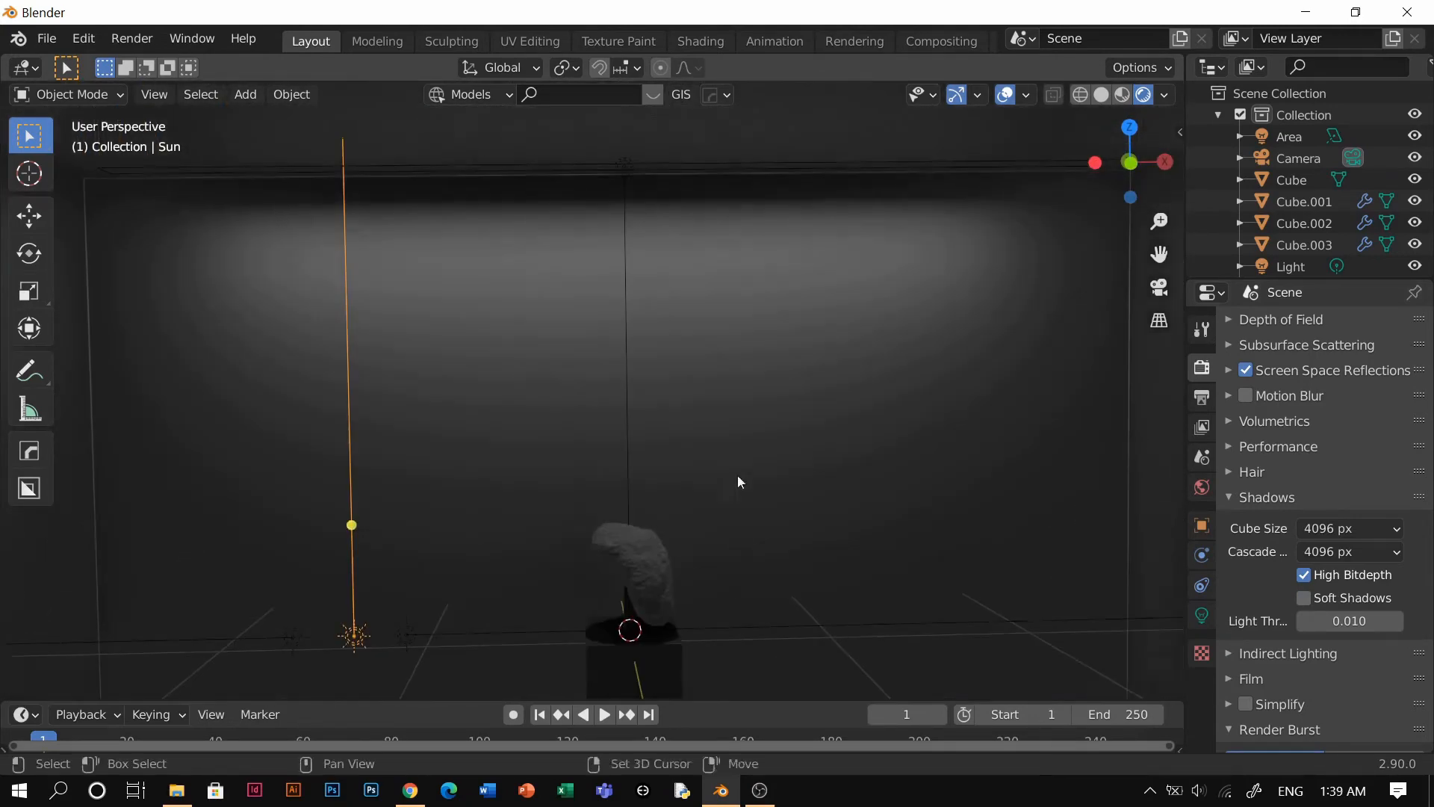
click(657, 171)
middle_drag(659, 234, 690, 298)
key(shift+a)
mouse_move(629, 81)
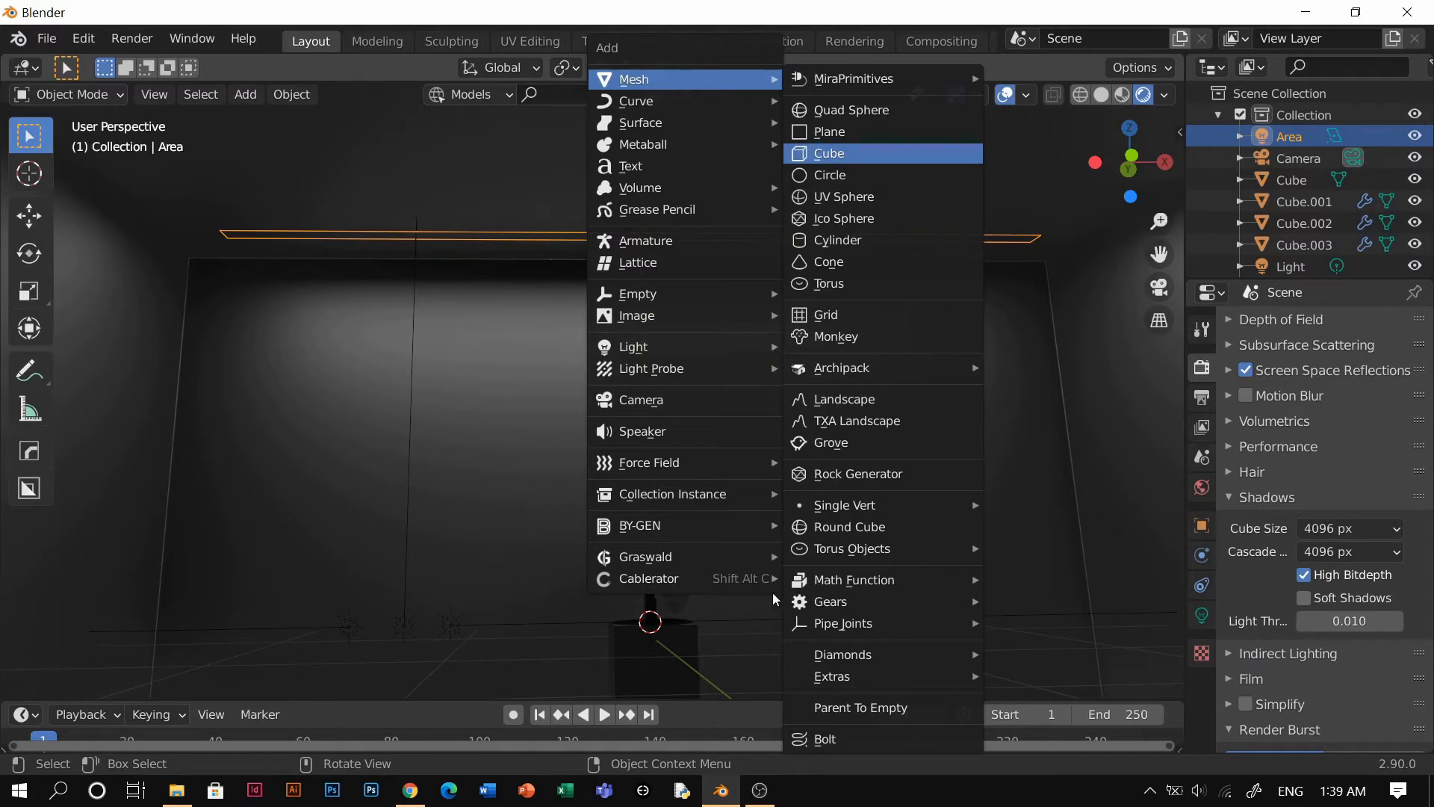
click(830, 153)
key(g)
key(z)
key(Return)
Step: Scale the new cube by about 2.452 along X and 0.161 along Y to form a long thin slab
key(s)
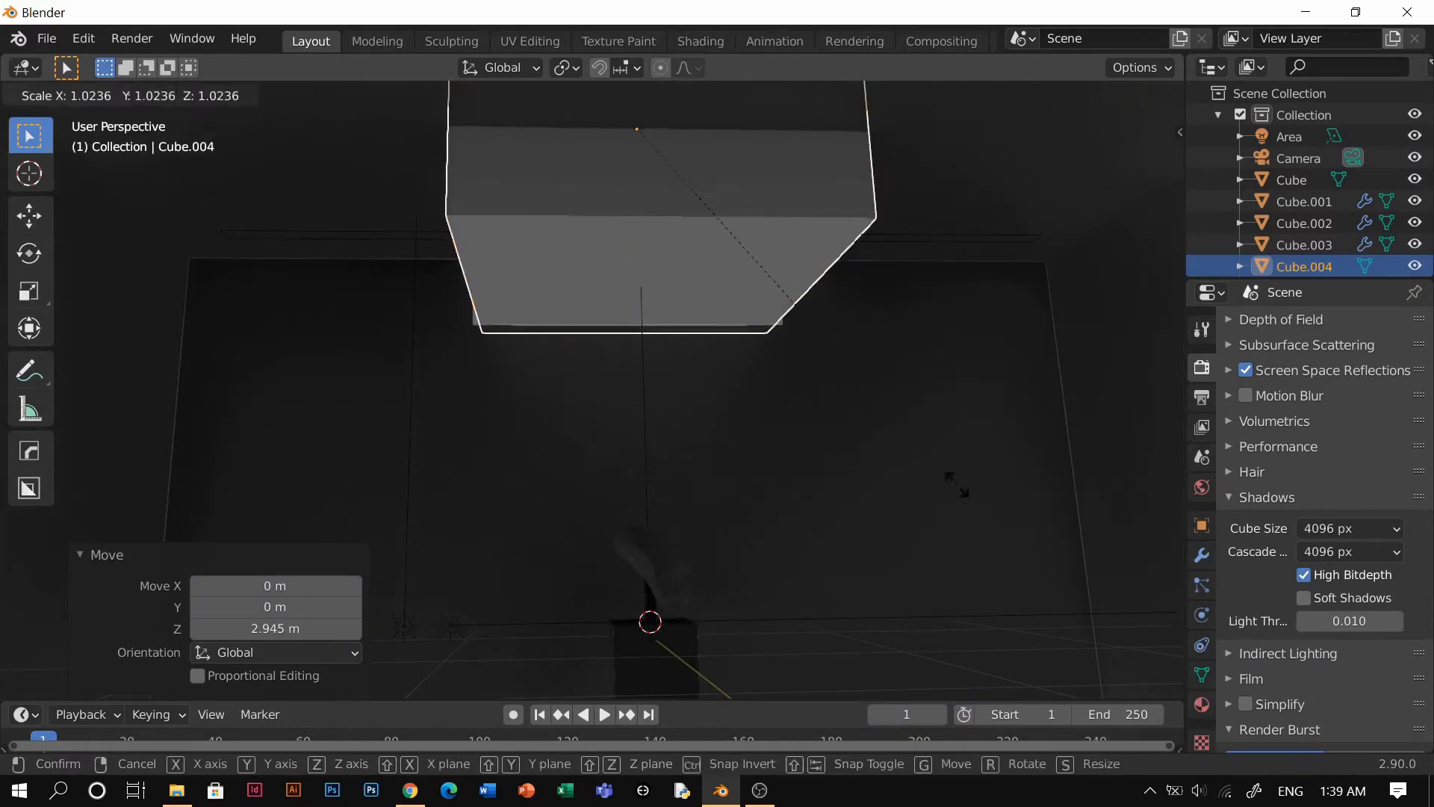
key(x)
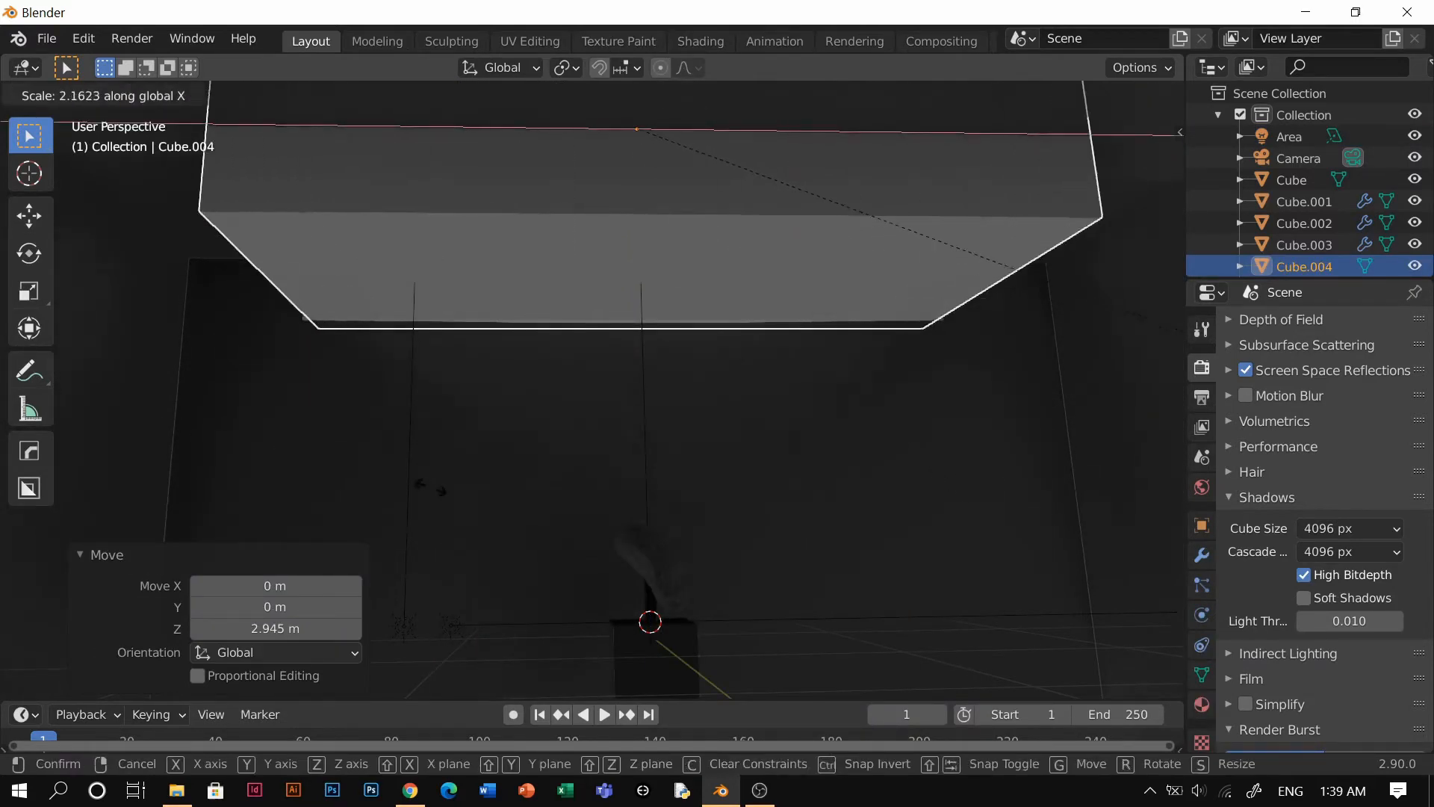
click(536, 507)
key(s)
key(z)
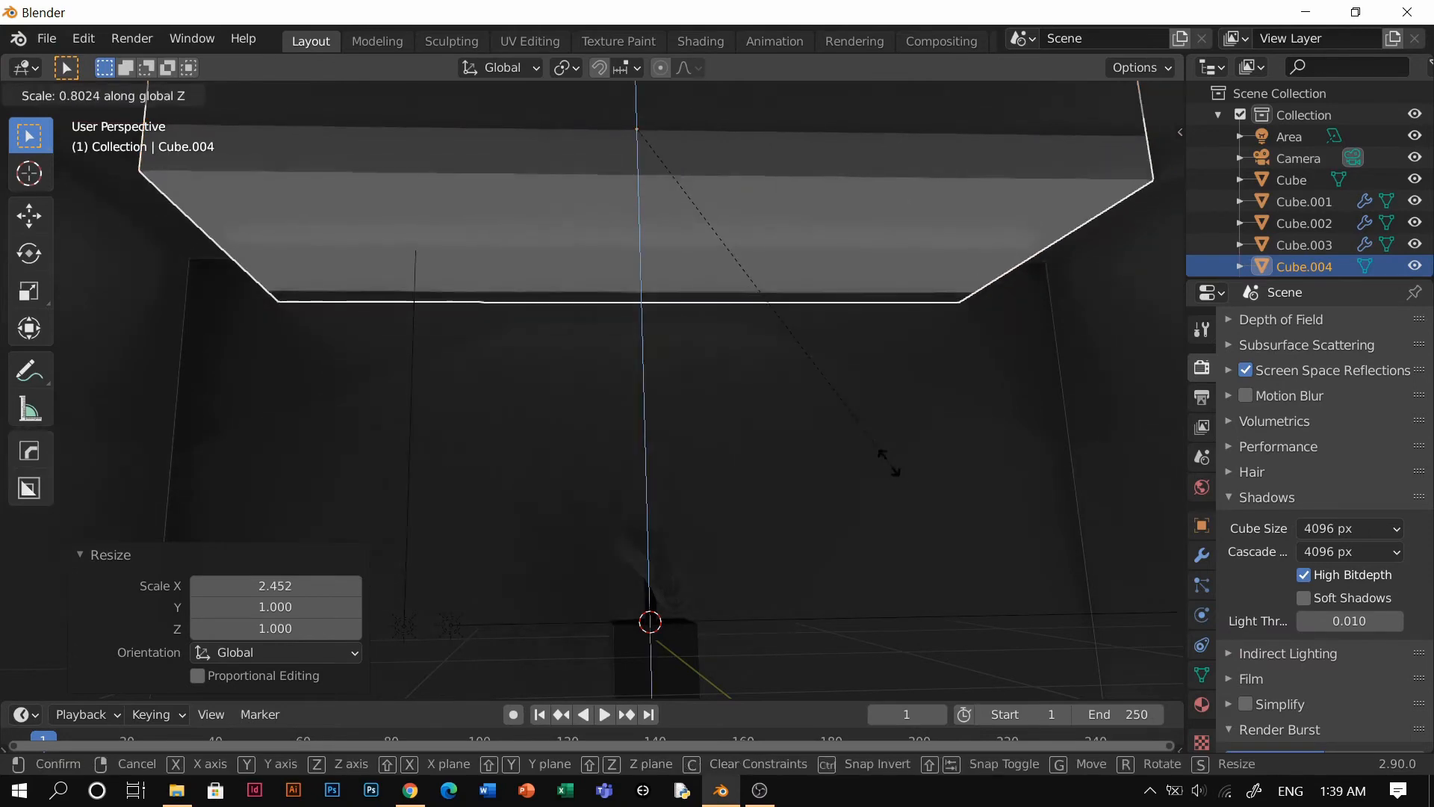
key(y)
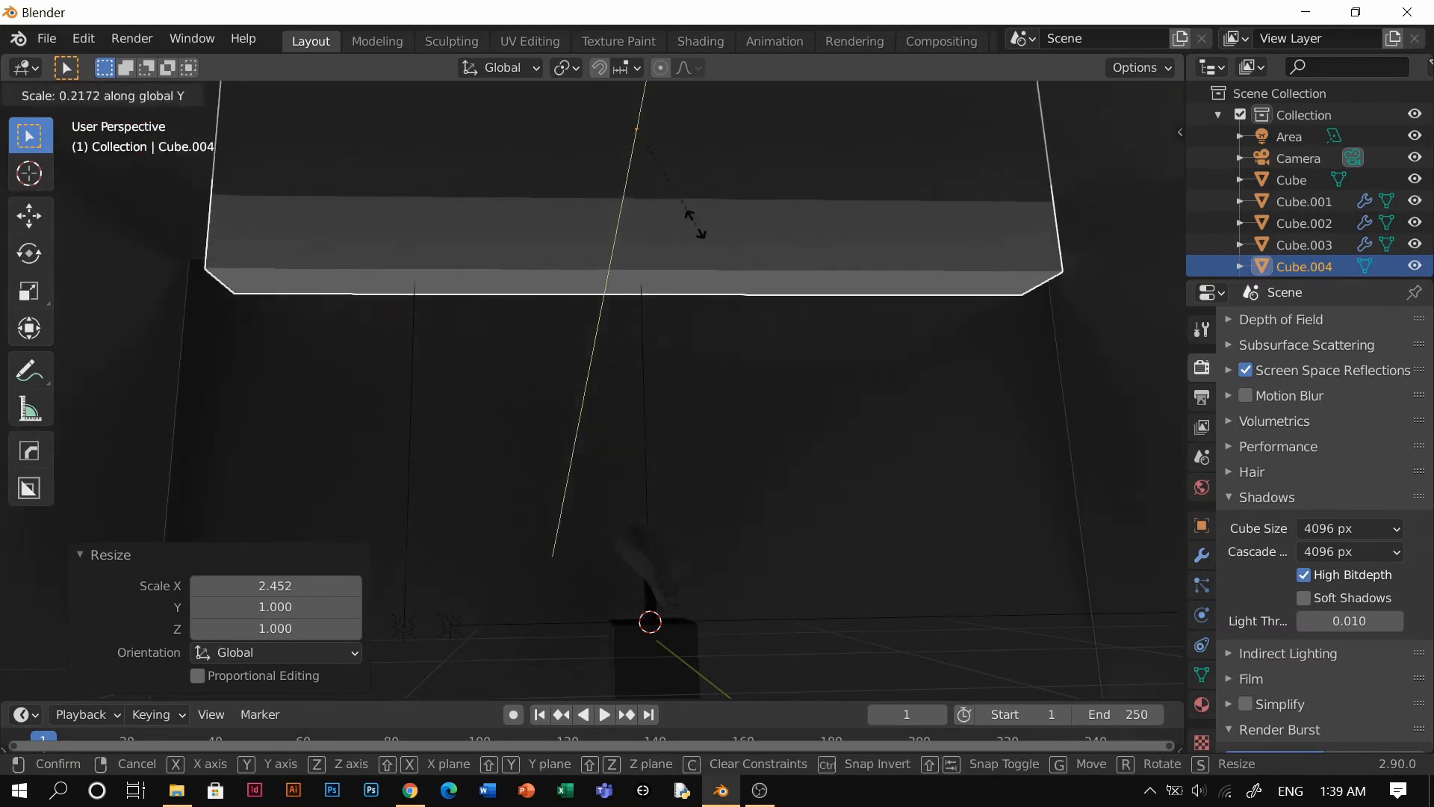
click(682, 428)
Step: Raise the slab about 0.473 m along Z, then lower it about 0.052 m
key(g)
key(z)
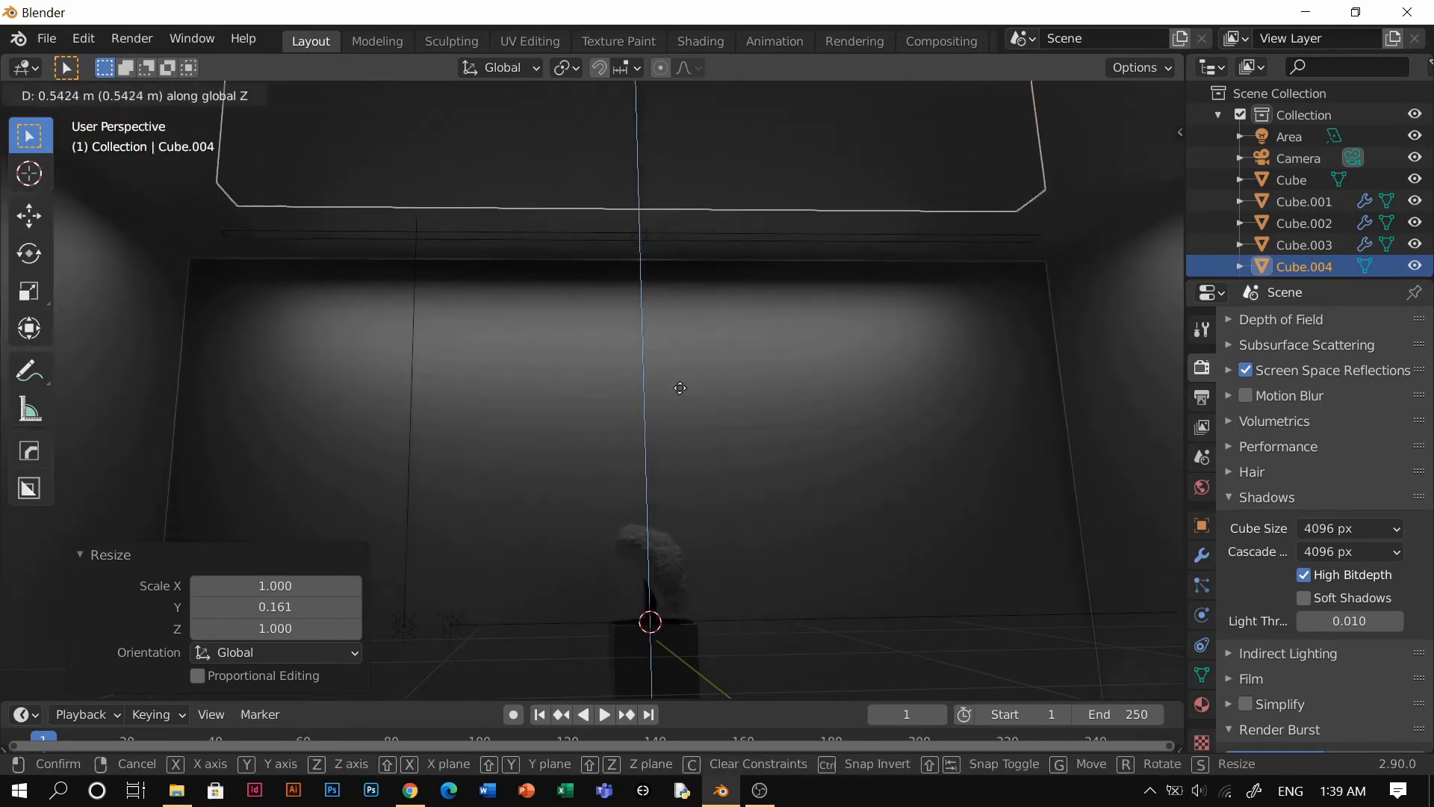
click(674, 470)
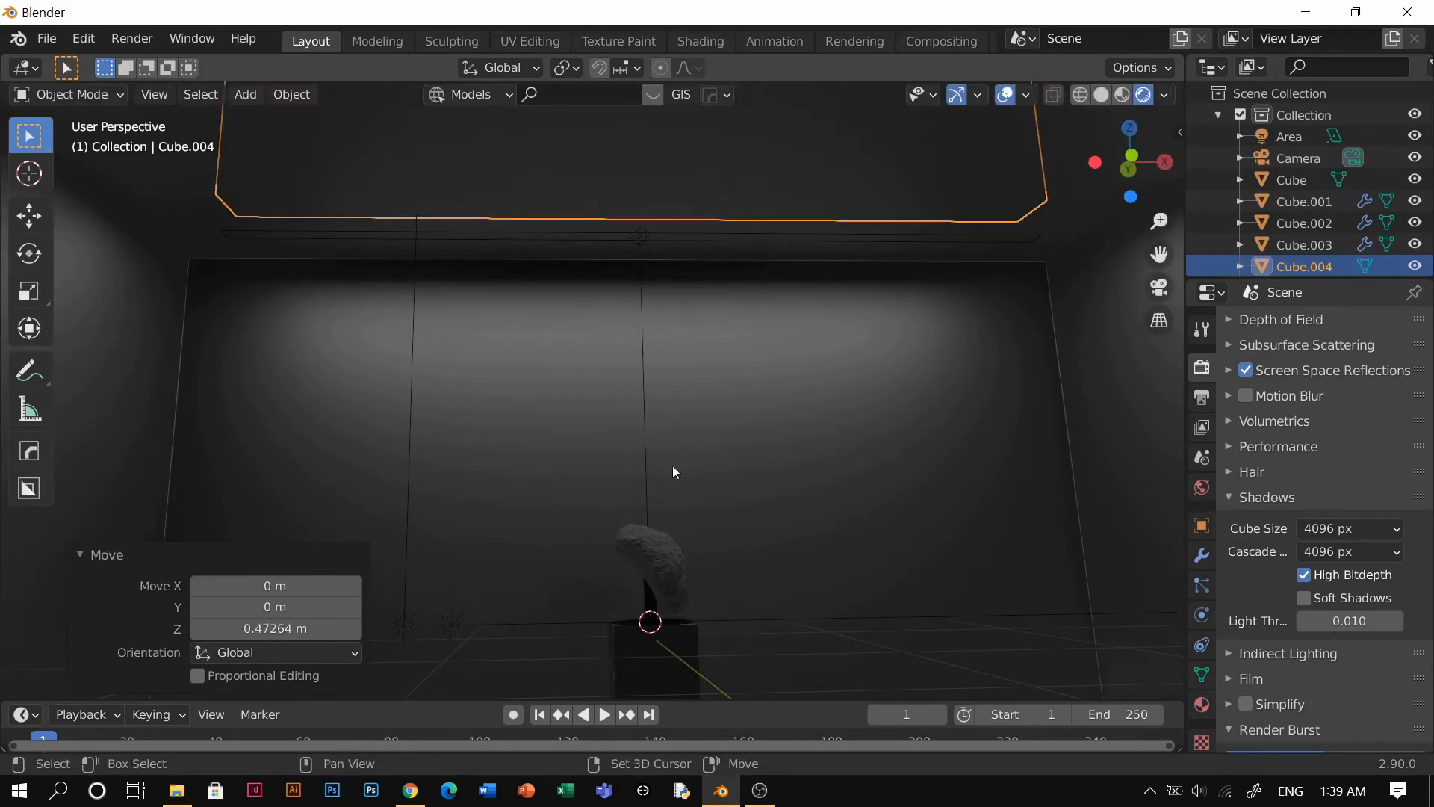
key(z)
click(770, 447)
Step: Narrow the ceiling slab by a scale factor of about 0.434 along Y, keeping its position
middle_drag(740, 288, 810, 403)
scroll(696, 254, up, 3)
key(s)
key(y)
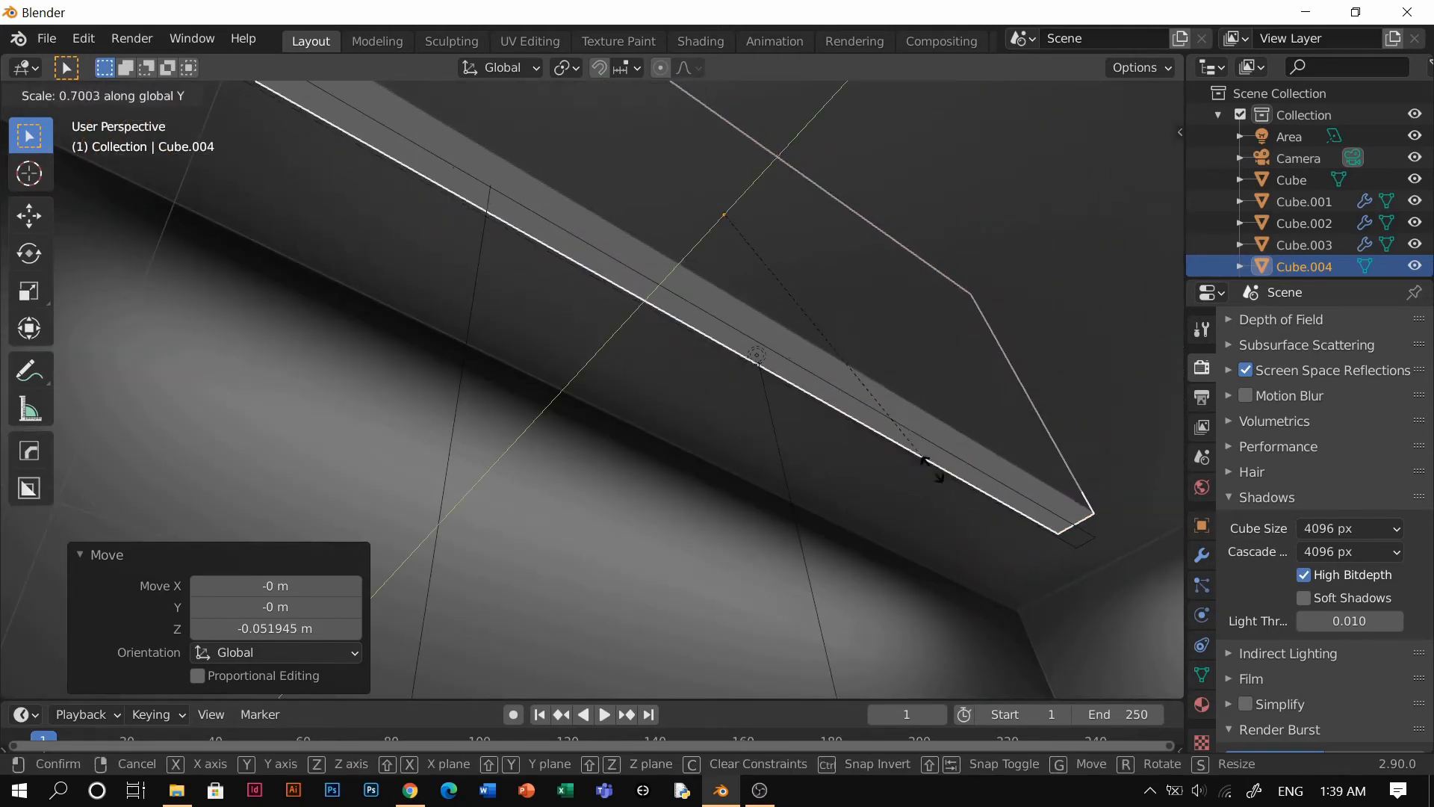
click(854, 373)
key(g)
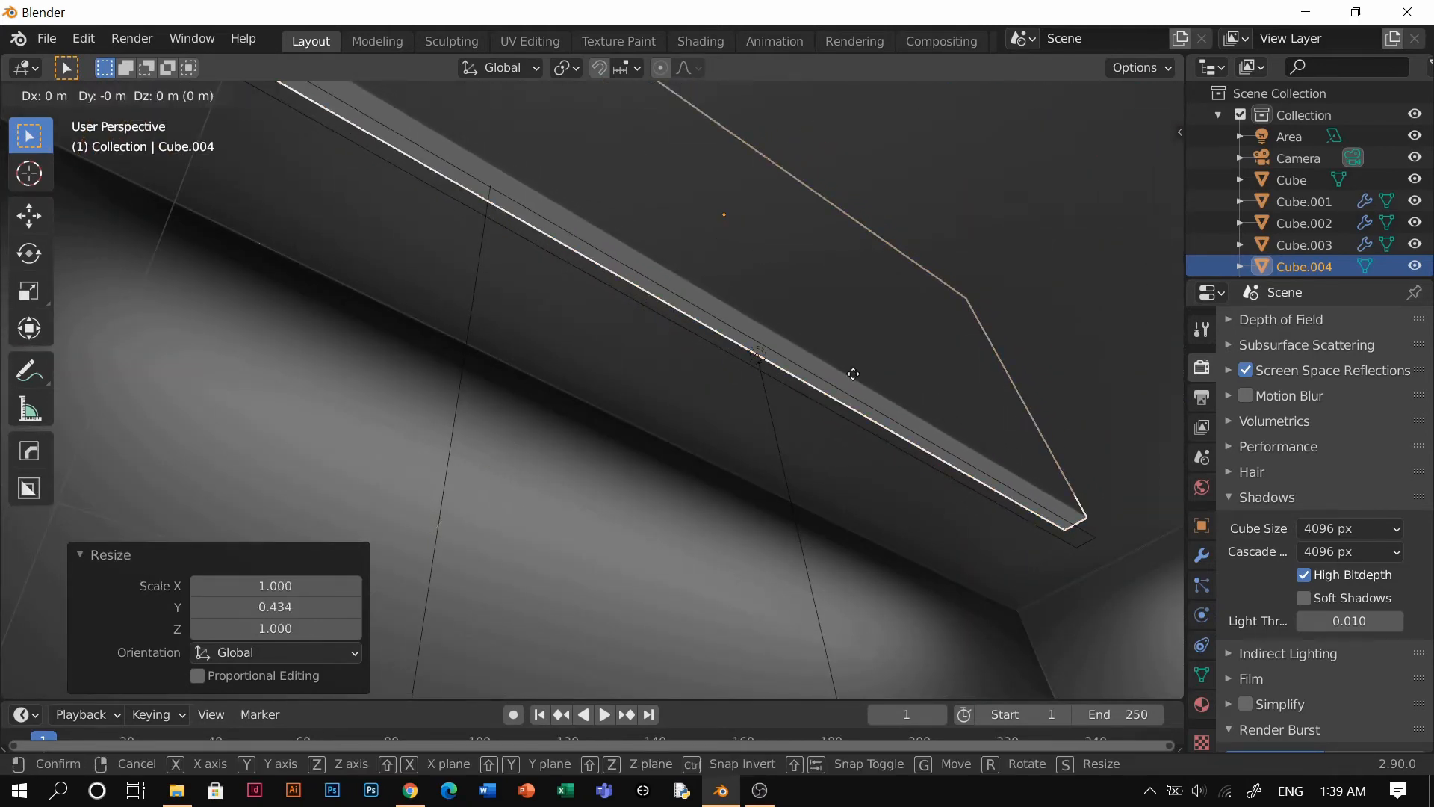
click(853, 373)
Step: Give the ceiling slab a new material with an Emission surface and set its strength to 5
click(1198, 704)
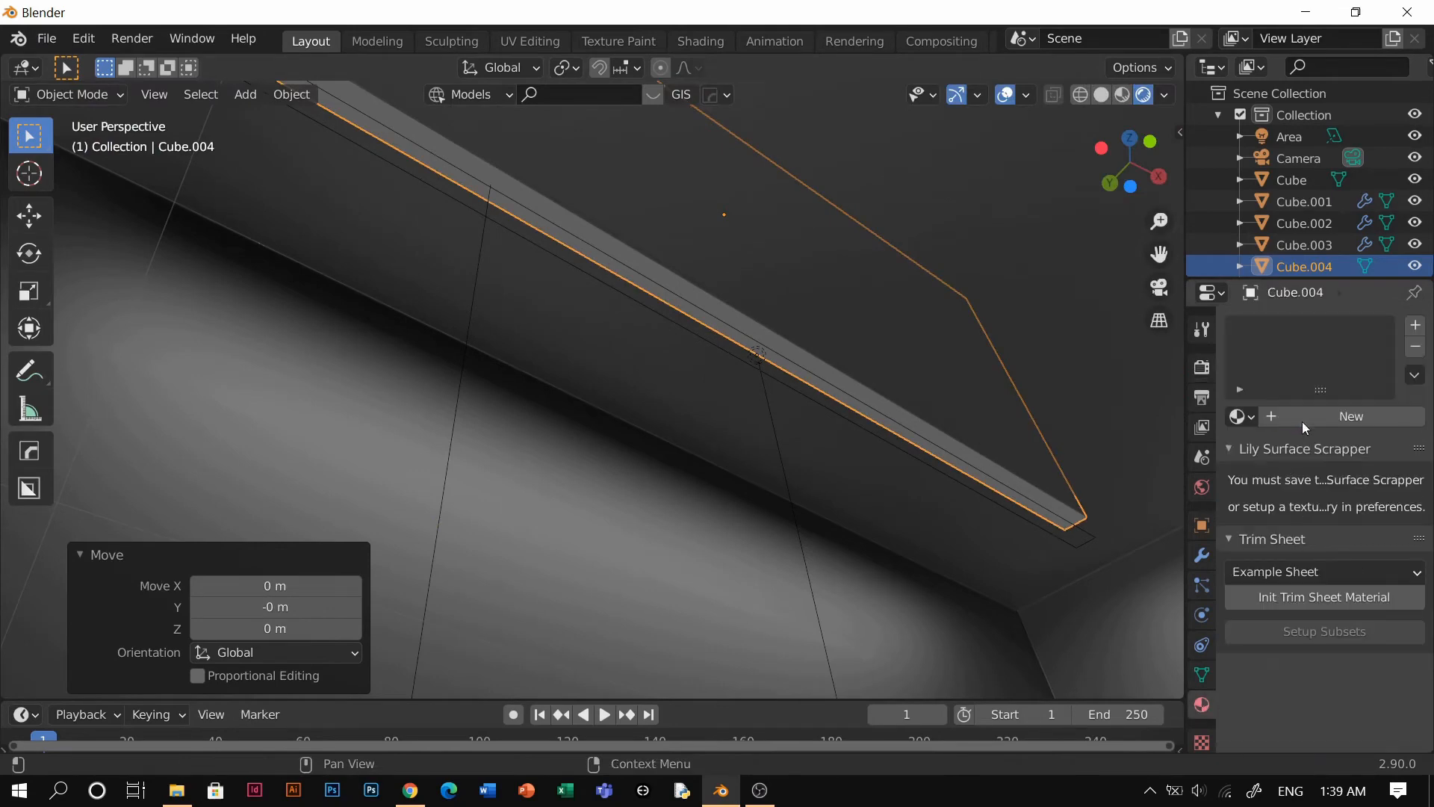
click(1346, 416)
click(1345, 543)
click(1143, 133)
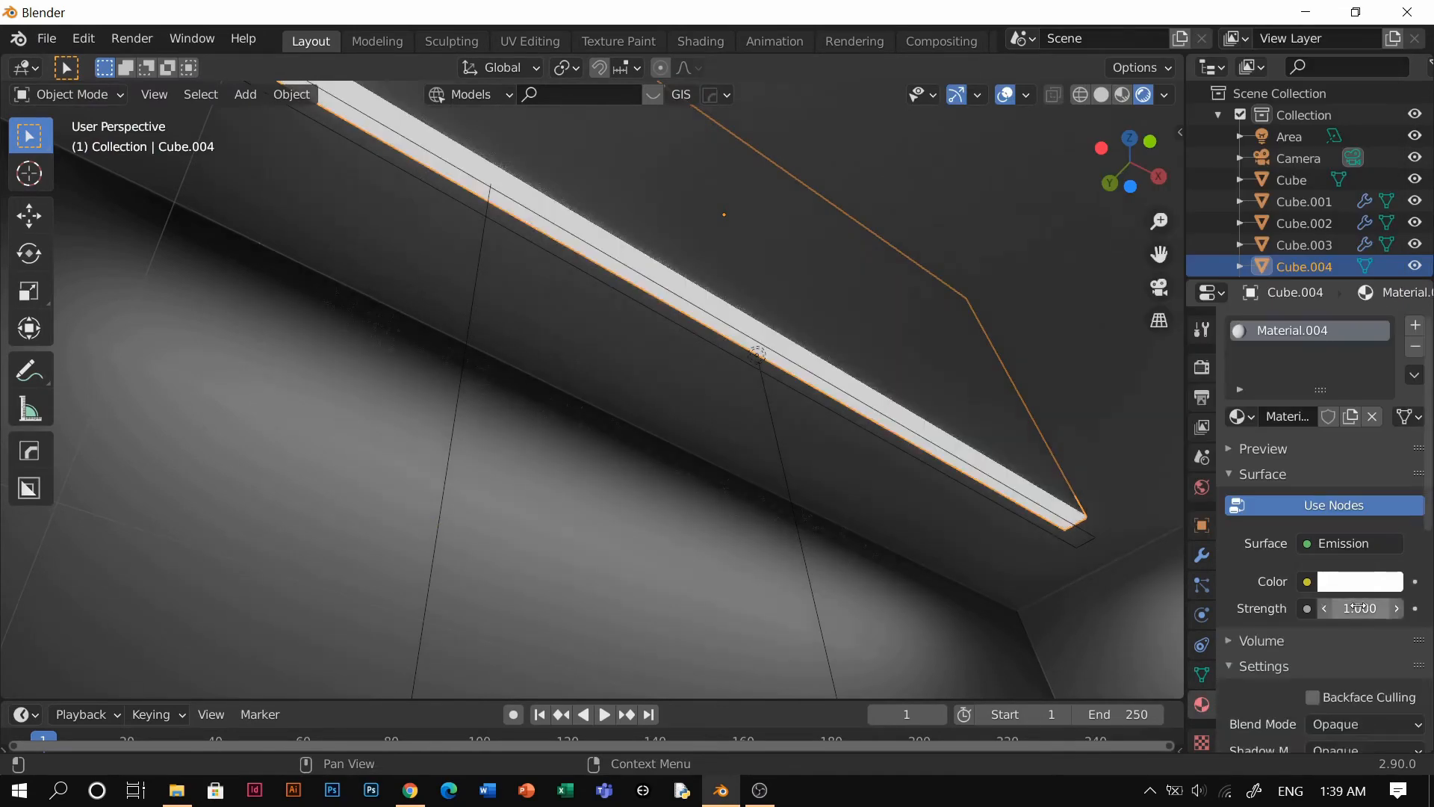
click(1358, 606)
text(5)
key(Return)
Step: Examine the glowing ceiling strip, the rock up close and the whole room in the rendered view
middle_drag(1009, 523, 717, 509)
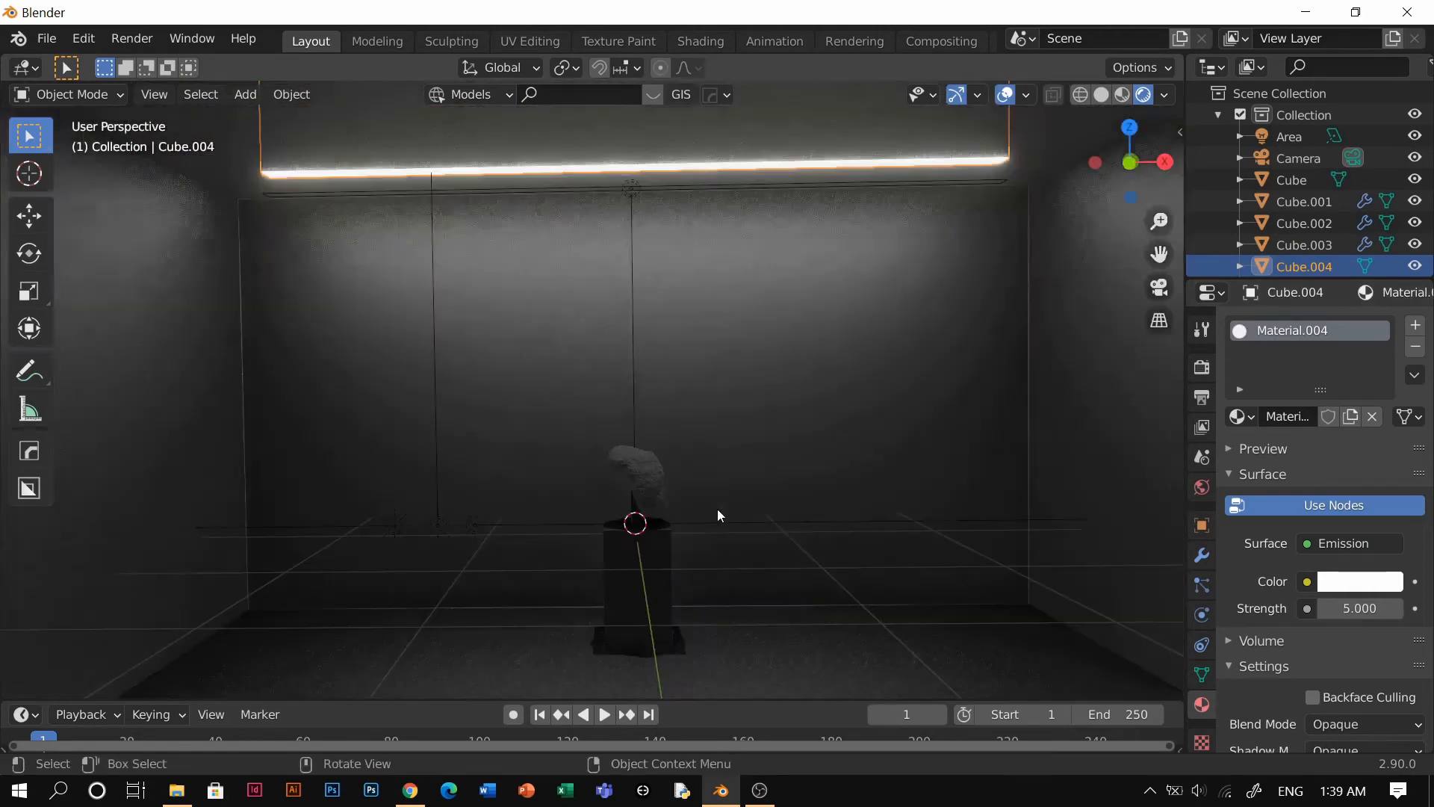
click(750, 473)
middle_drag(750, 460, 769, 416)
scroll(757, 442, up, 3)
click(708, 397)
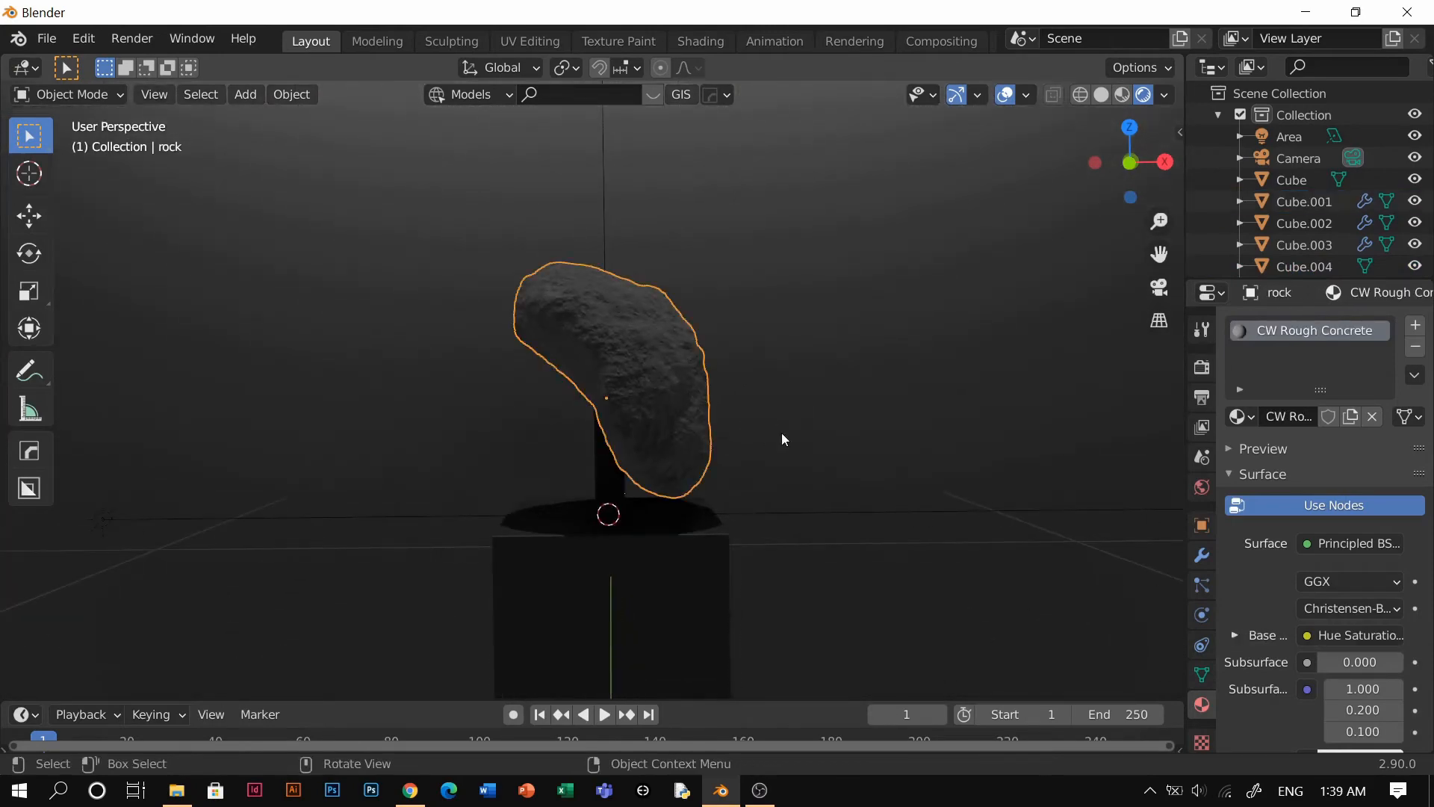
scroll(781, 433, down, 6)
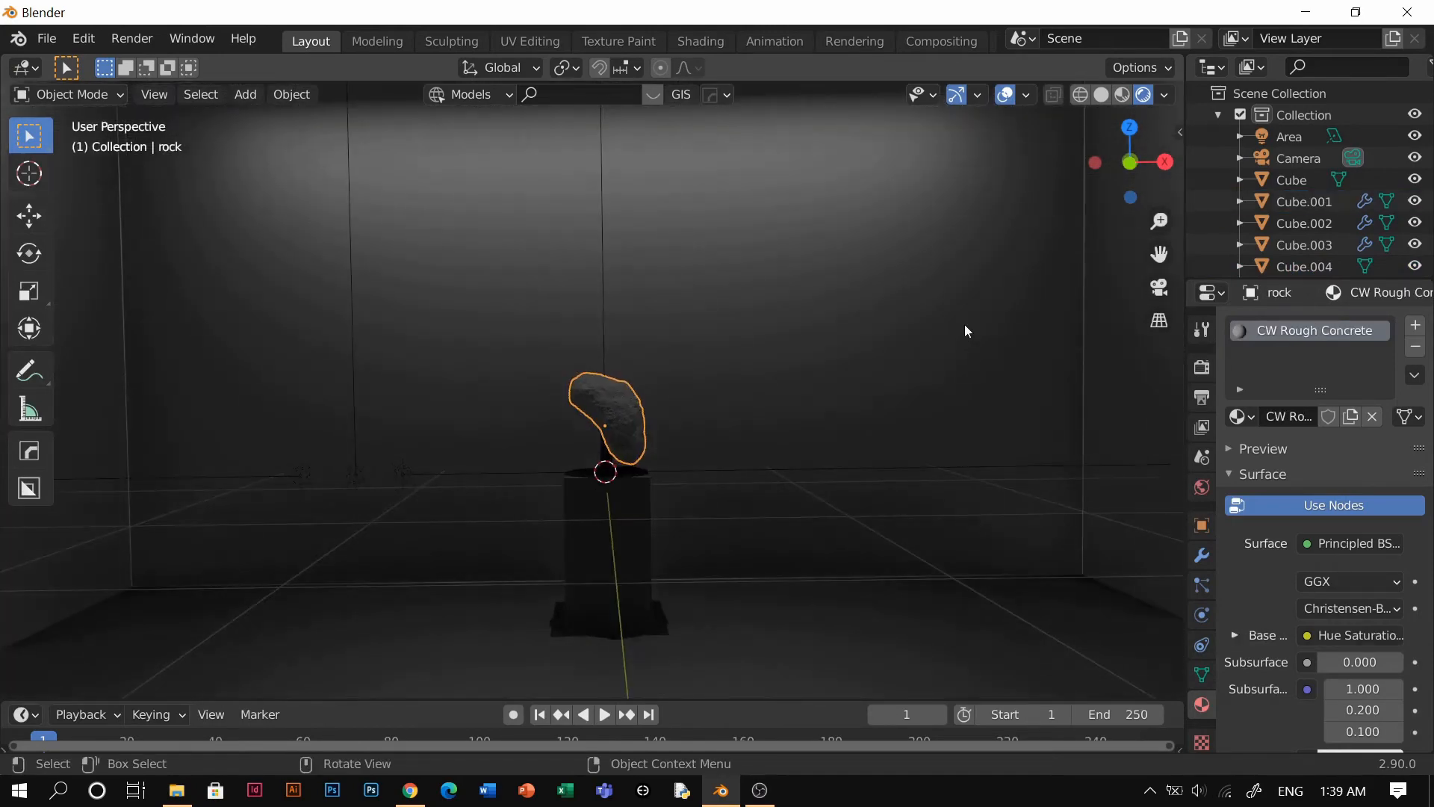
shift+middle_drag(965, 331, 963, 372)
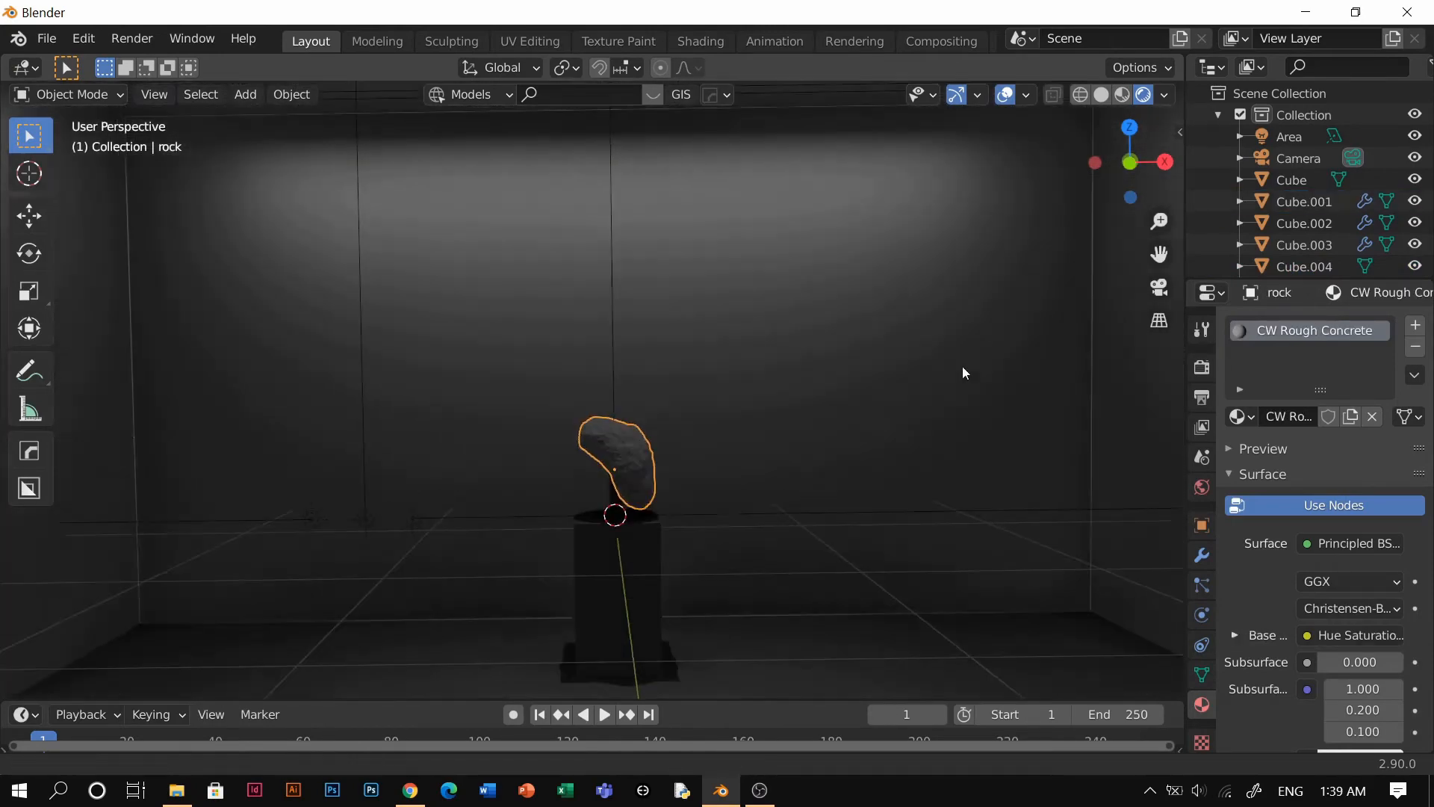
Step: Examine the room walls, the pedestal and the rock from several angles in the rendered view
click(779, 394)
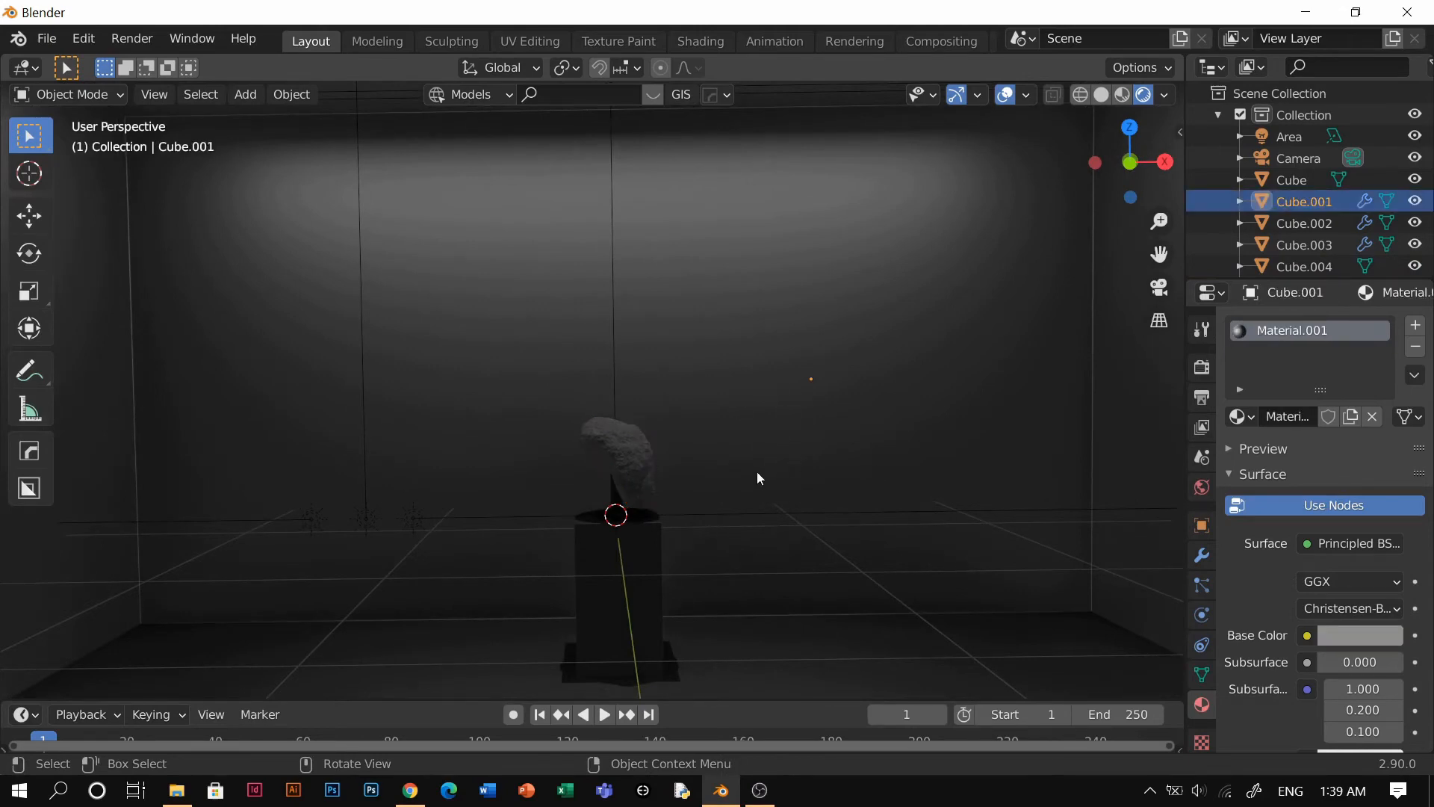
key(shift+grave)
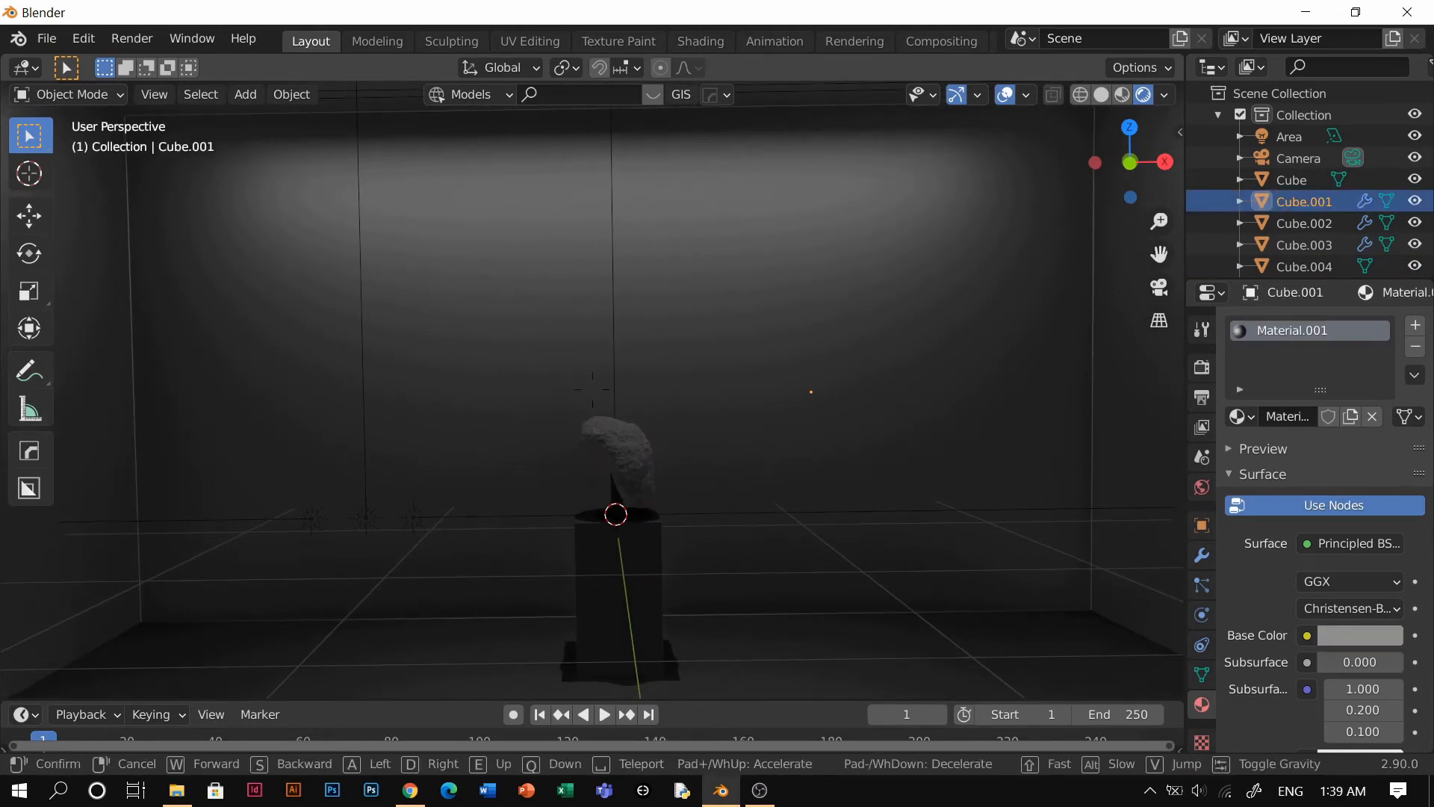
key(w)
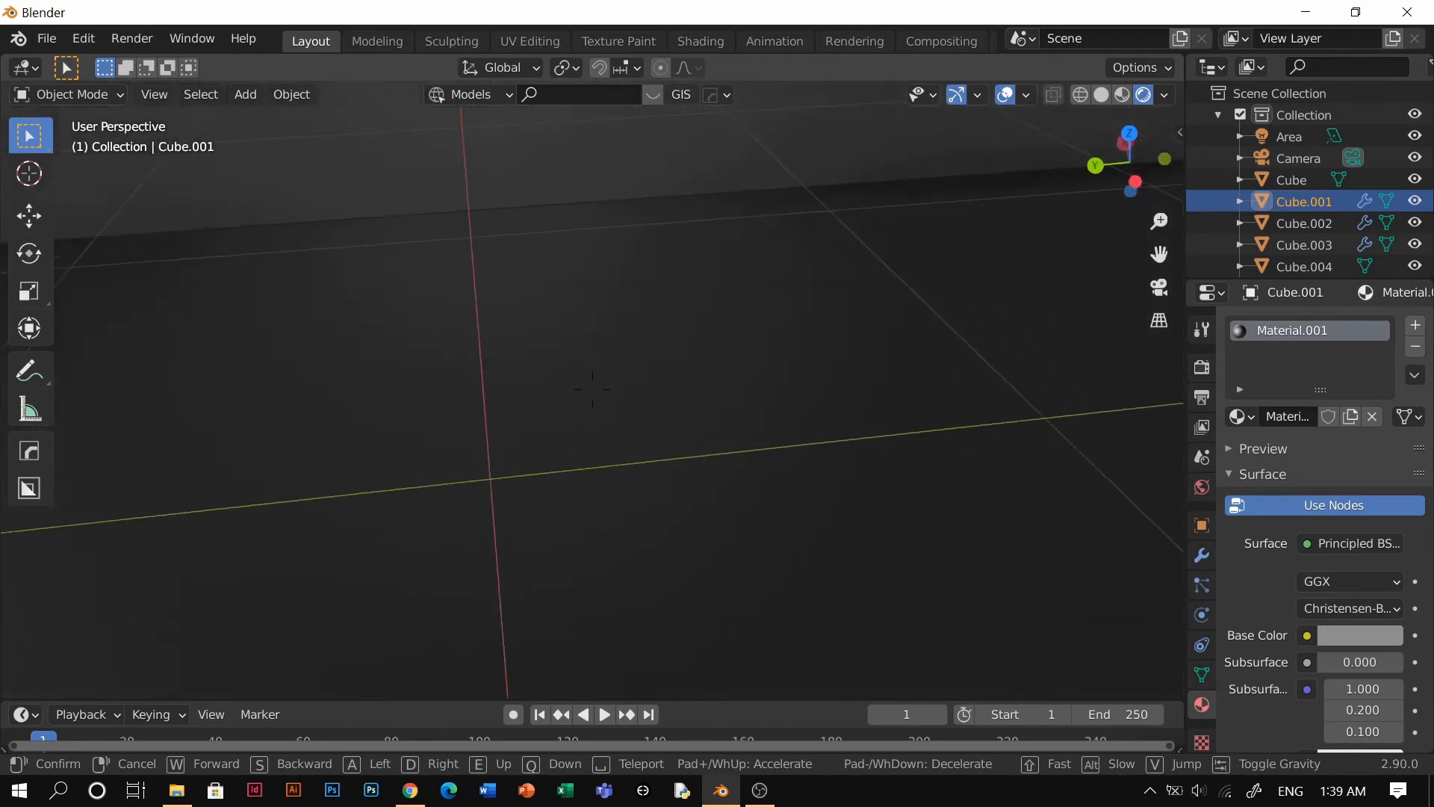
key(s)
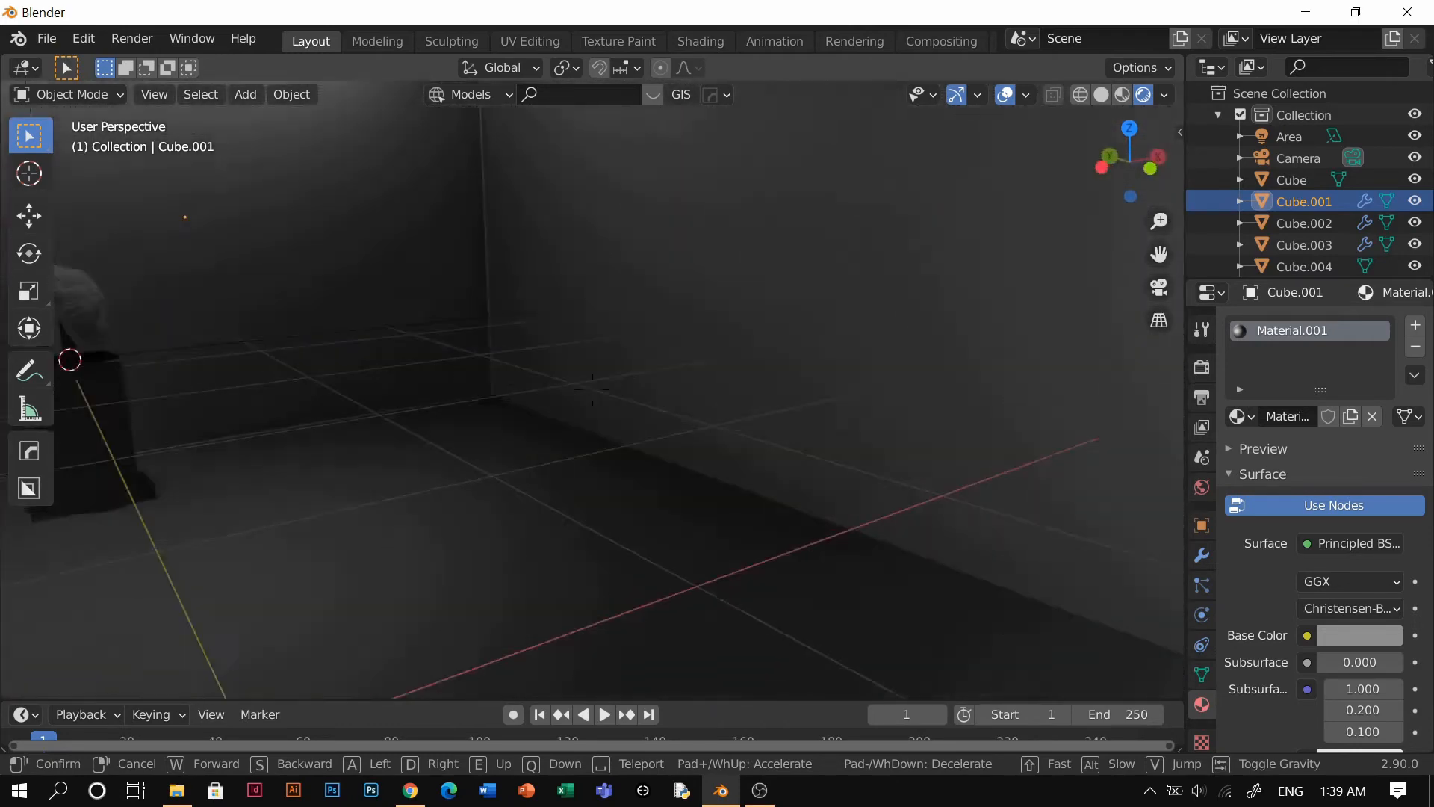
key(s)
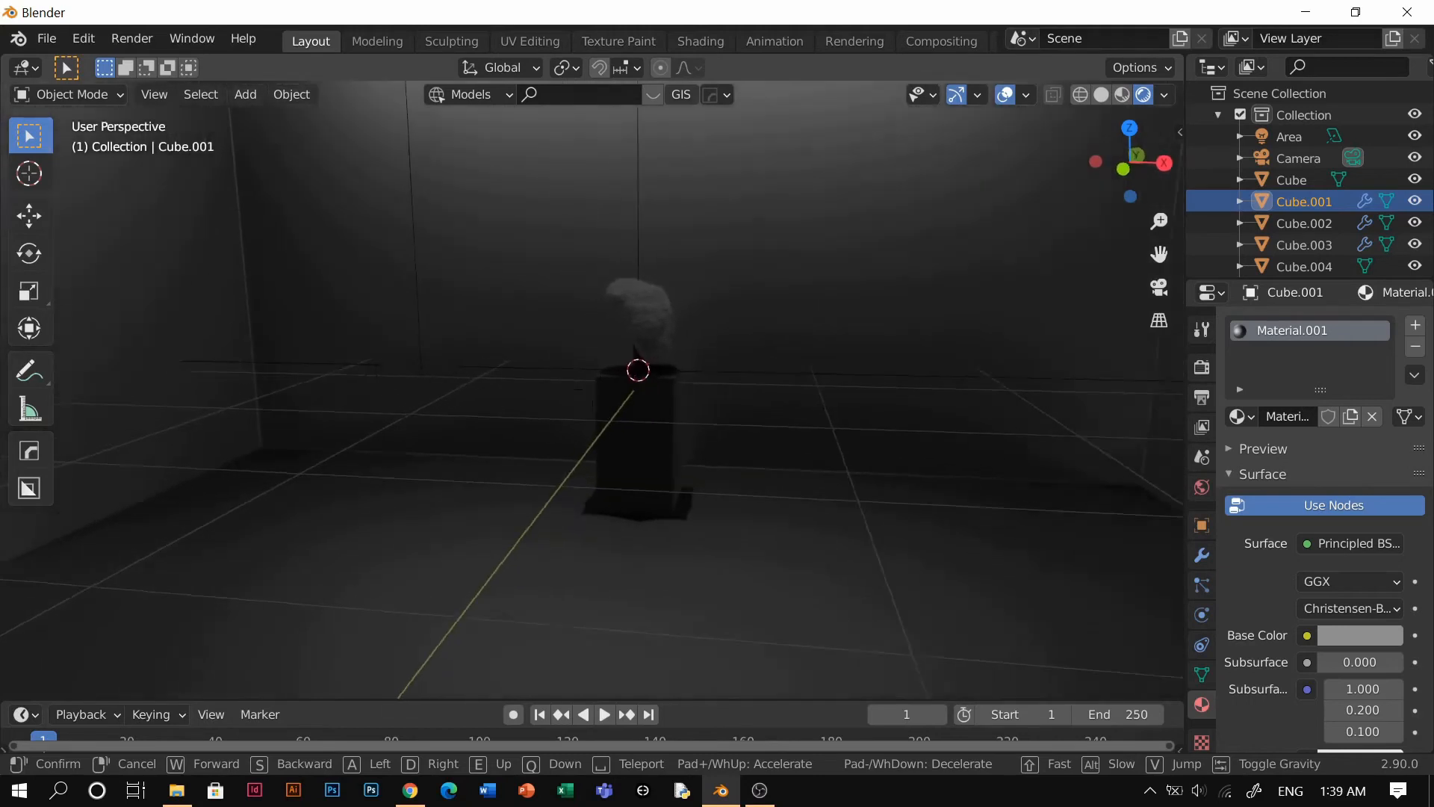
key(w)
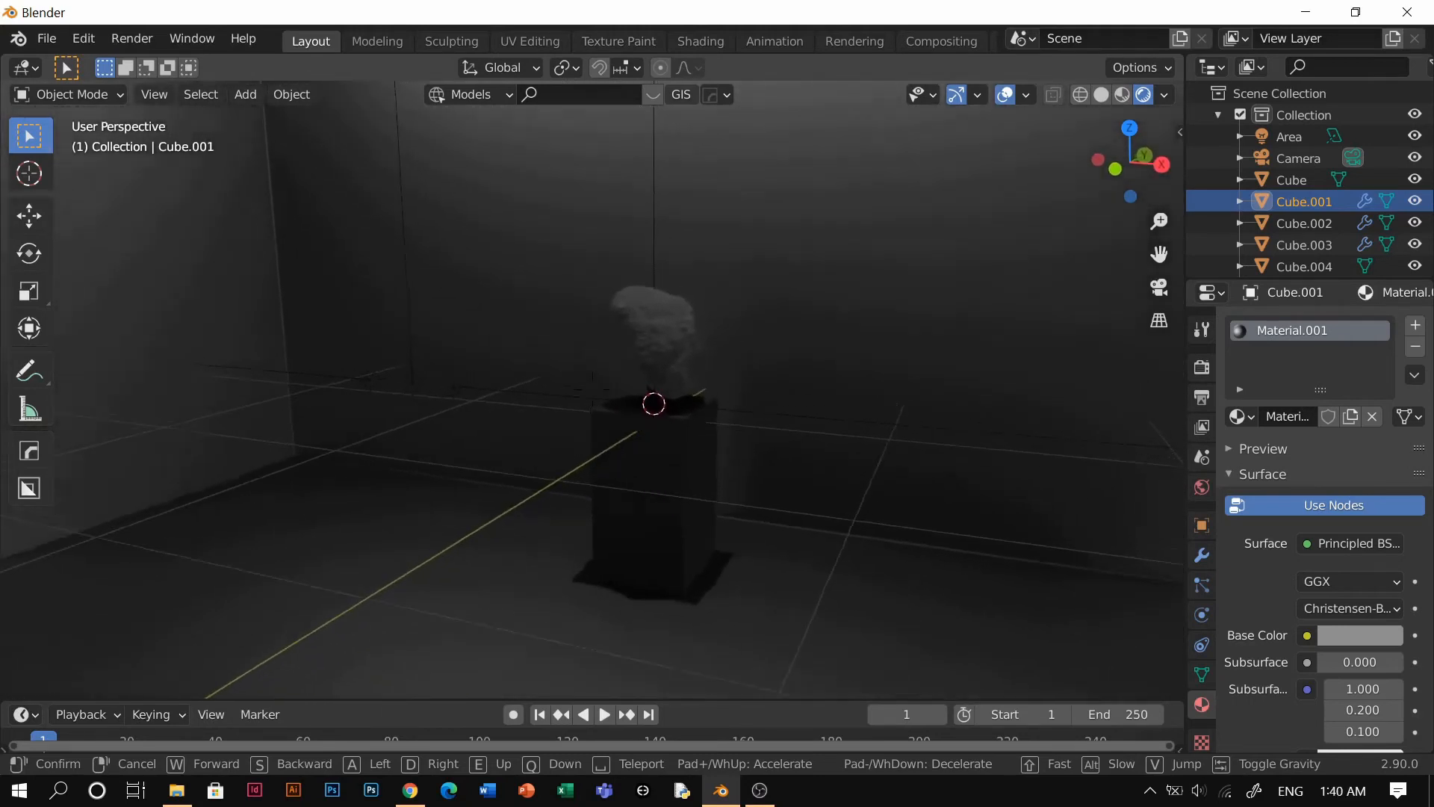
key(w)
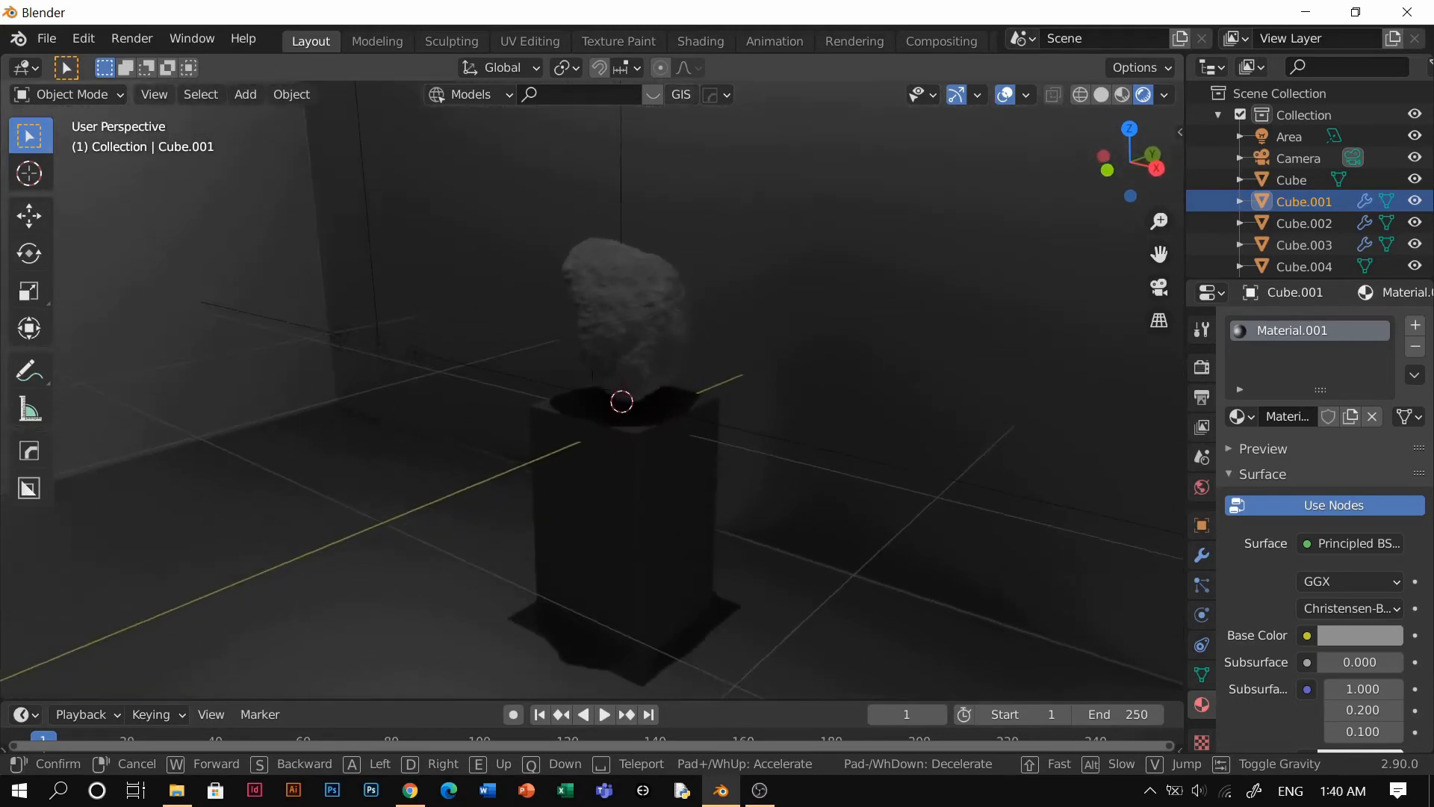
key(w)
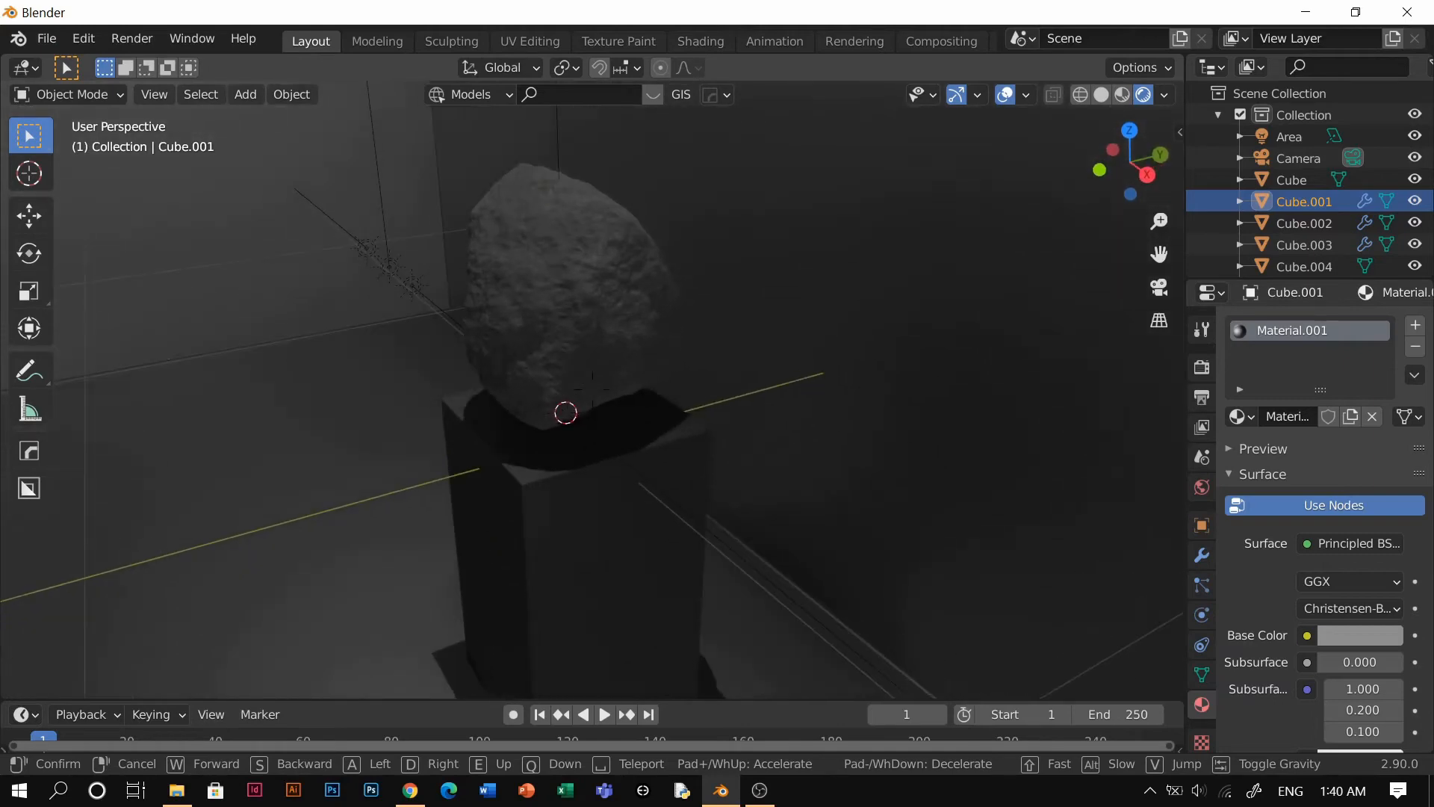
key(w)
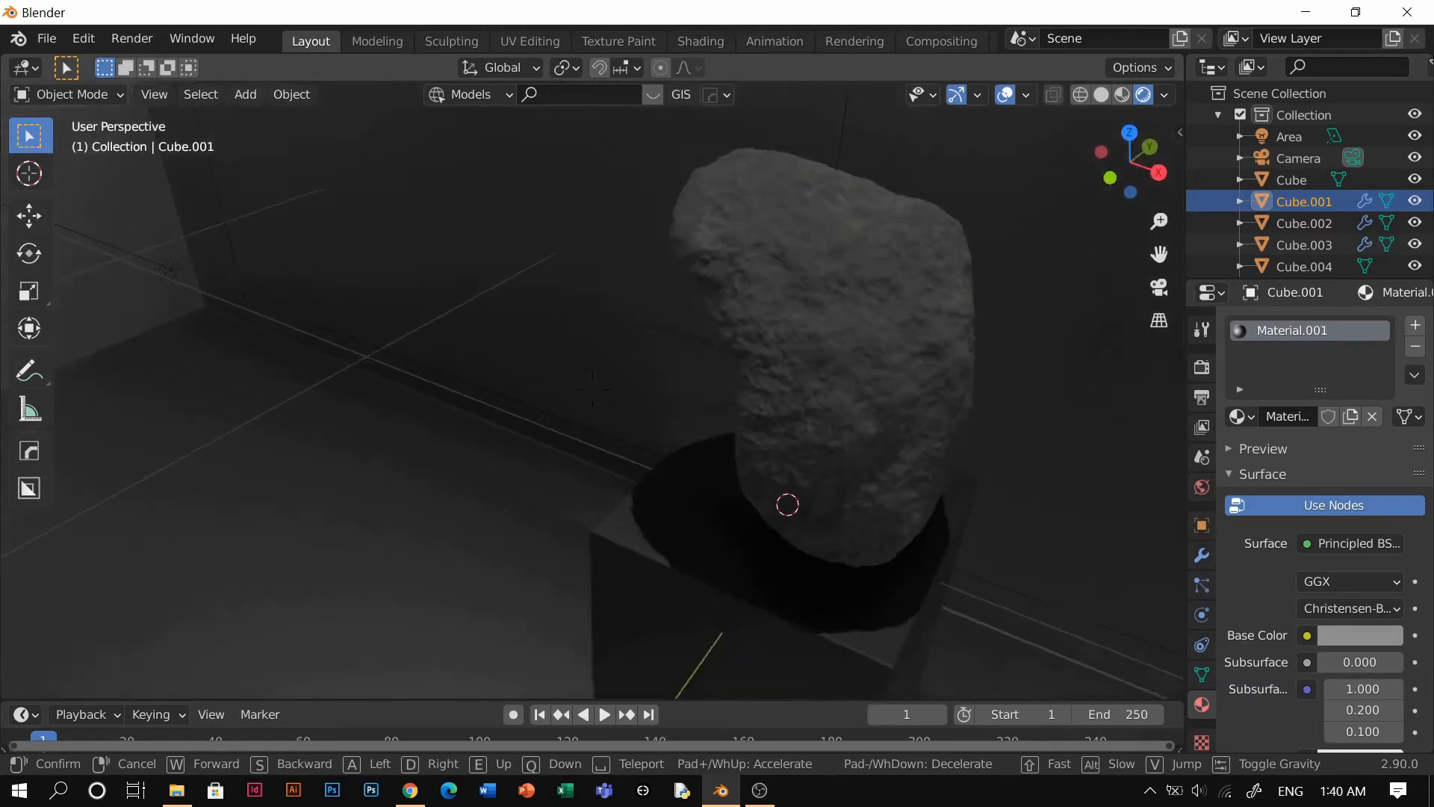
key(s)
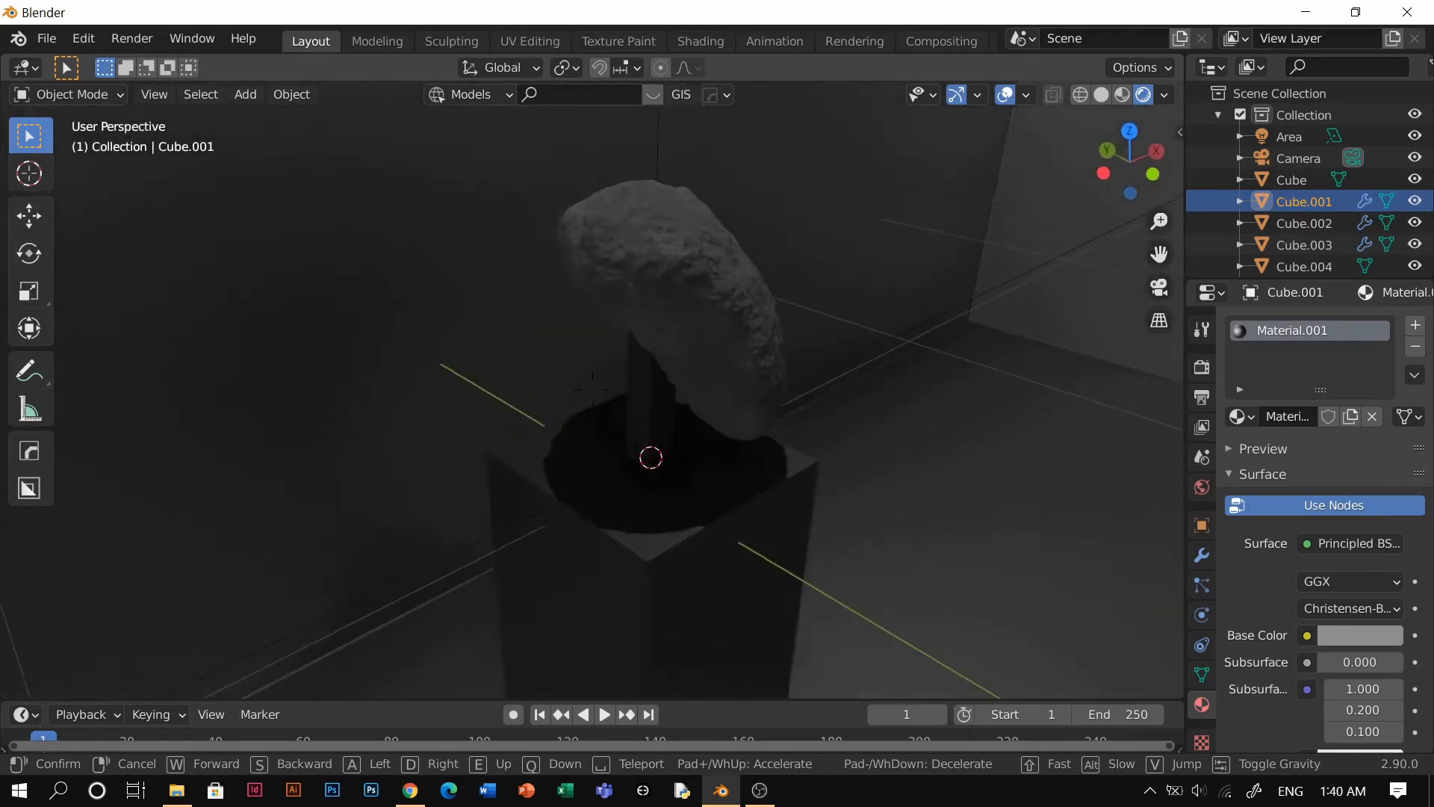
key(s)
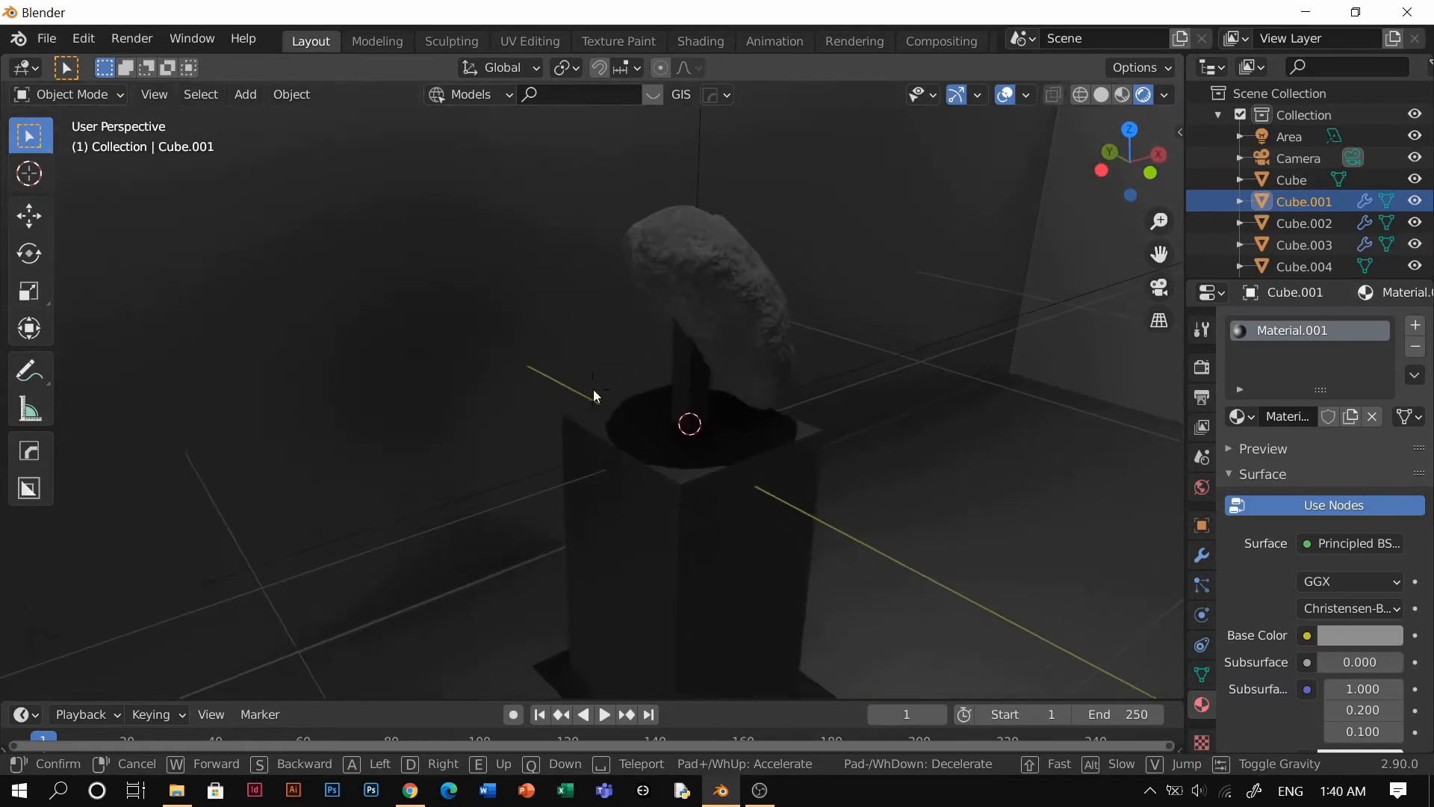
click(661, 441)
Step: Enlarge the pedestal, support post and rock together by a scale factor of about 1.54 and raise them along Z
middle_drag(662, 442, 742, 481)
click(738, 375)
click(743, 480)
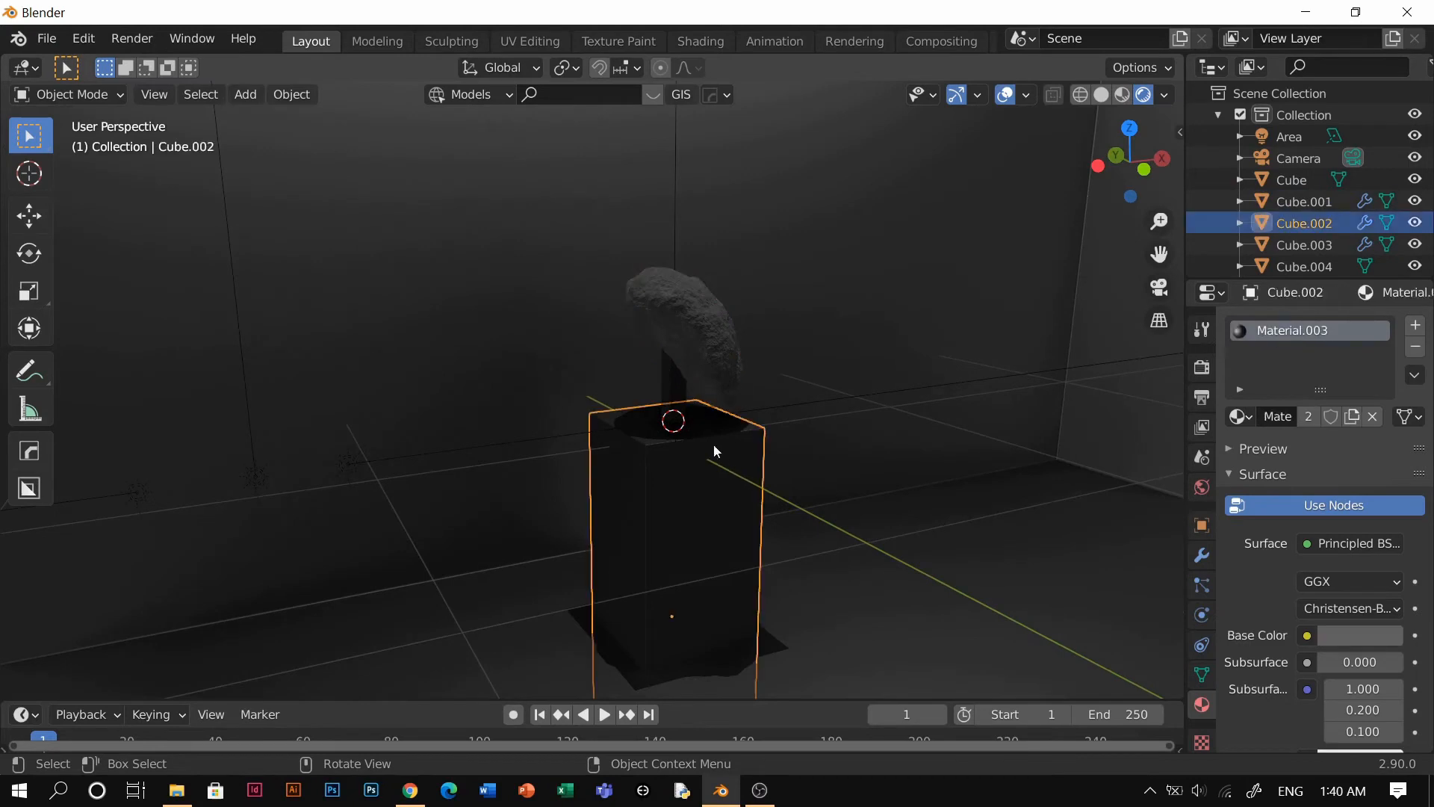
shift+click(682, 392)
key(shift+bracketright)
key(s)
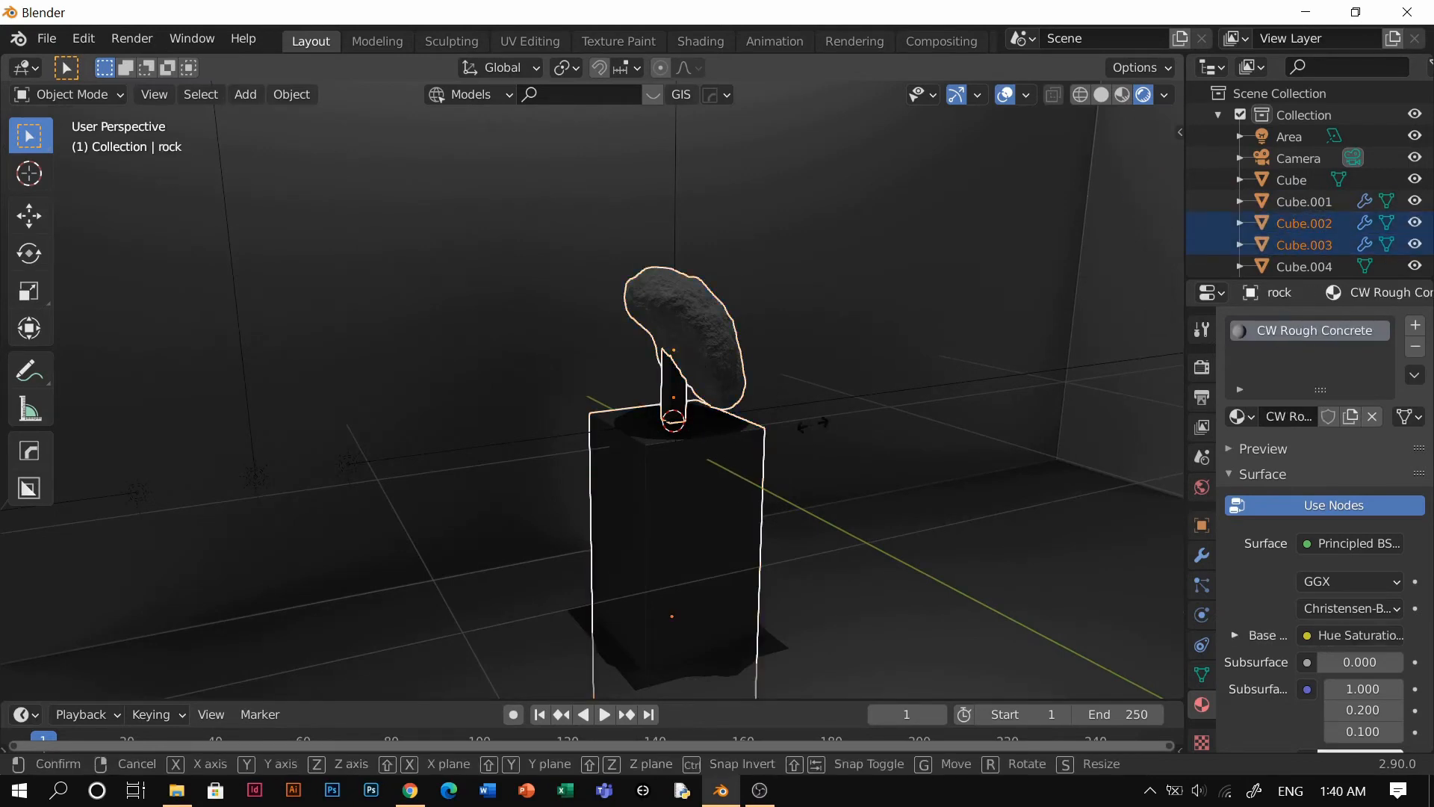
click(889, 438)
key(g)
key(z)
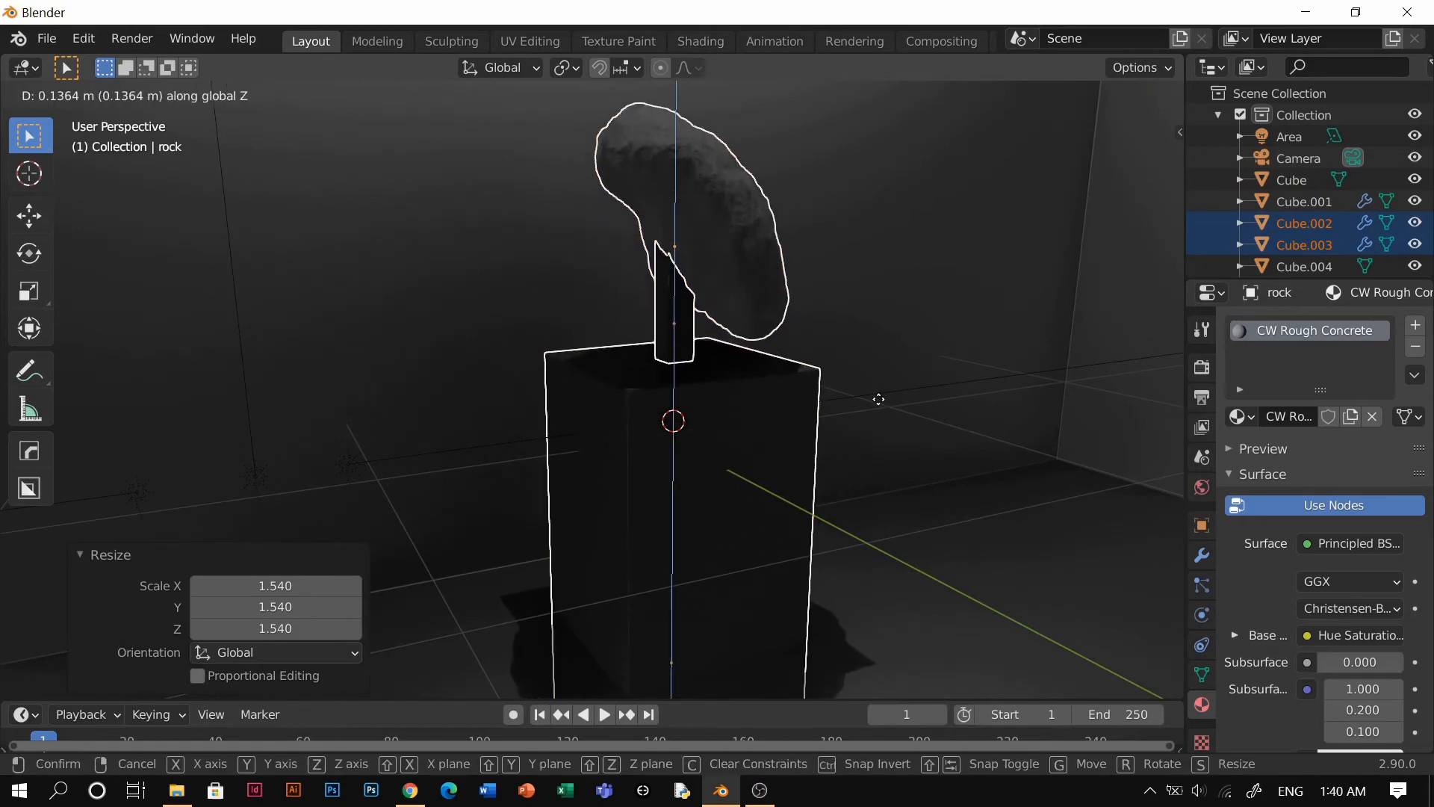
click(816, 362)
Step: Scale the rock up by about 1.137, raise it about 0.057 m and fine-tune its height along Z
click(1033, 387)
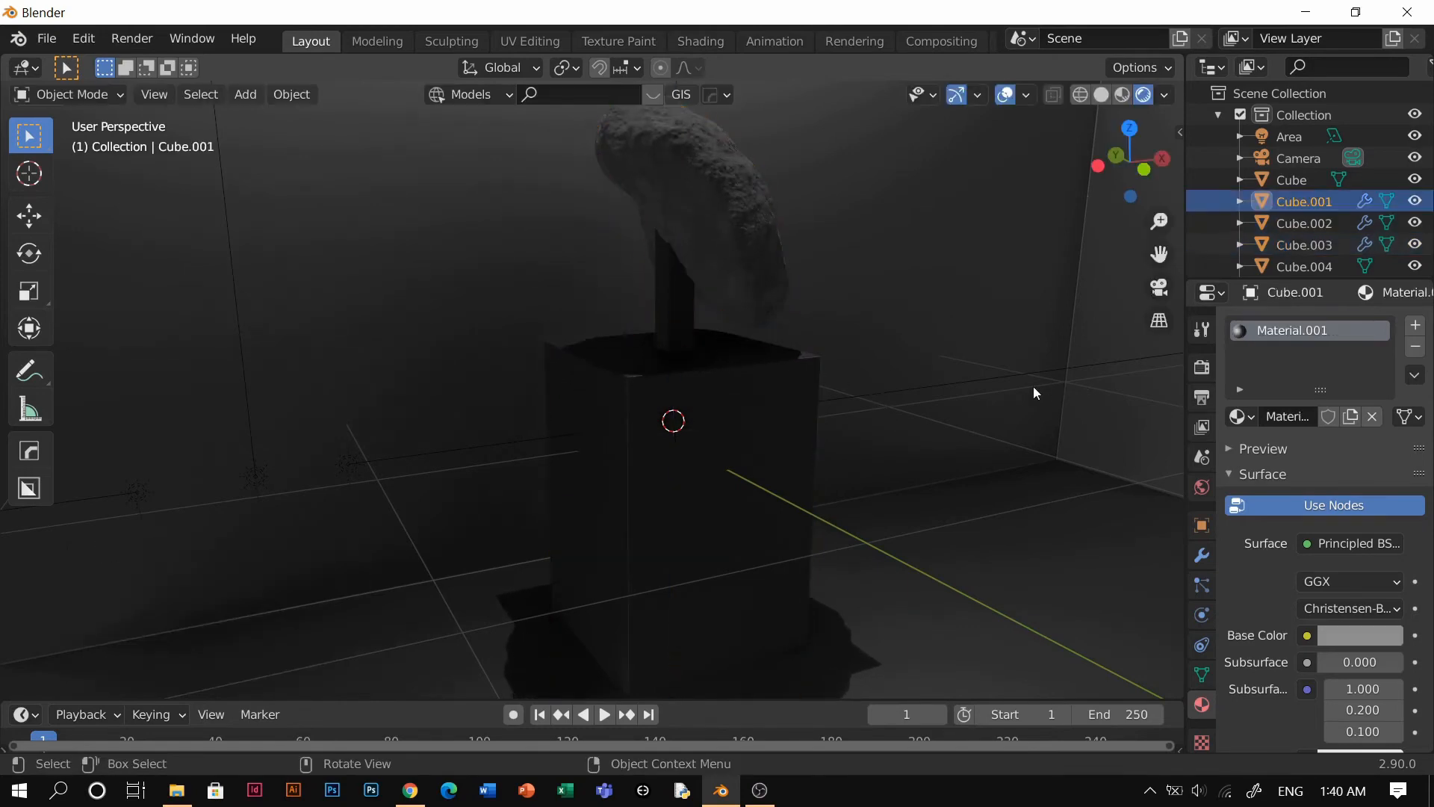
click(841, 307)
key(s)
click(883, 356)
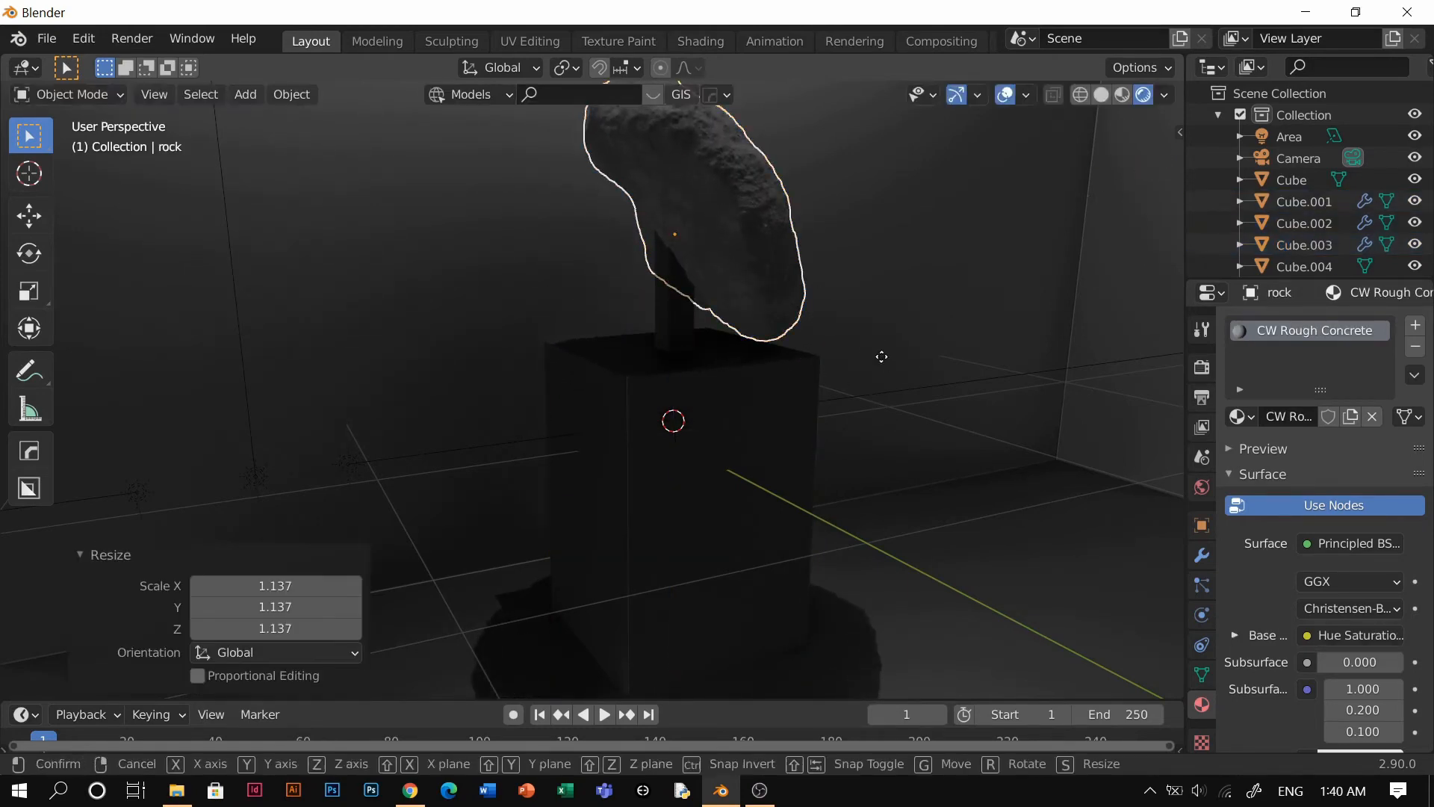
key(g)
key(z)
click(872, 340)
key(g)
key(z)
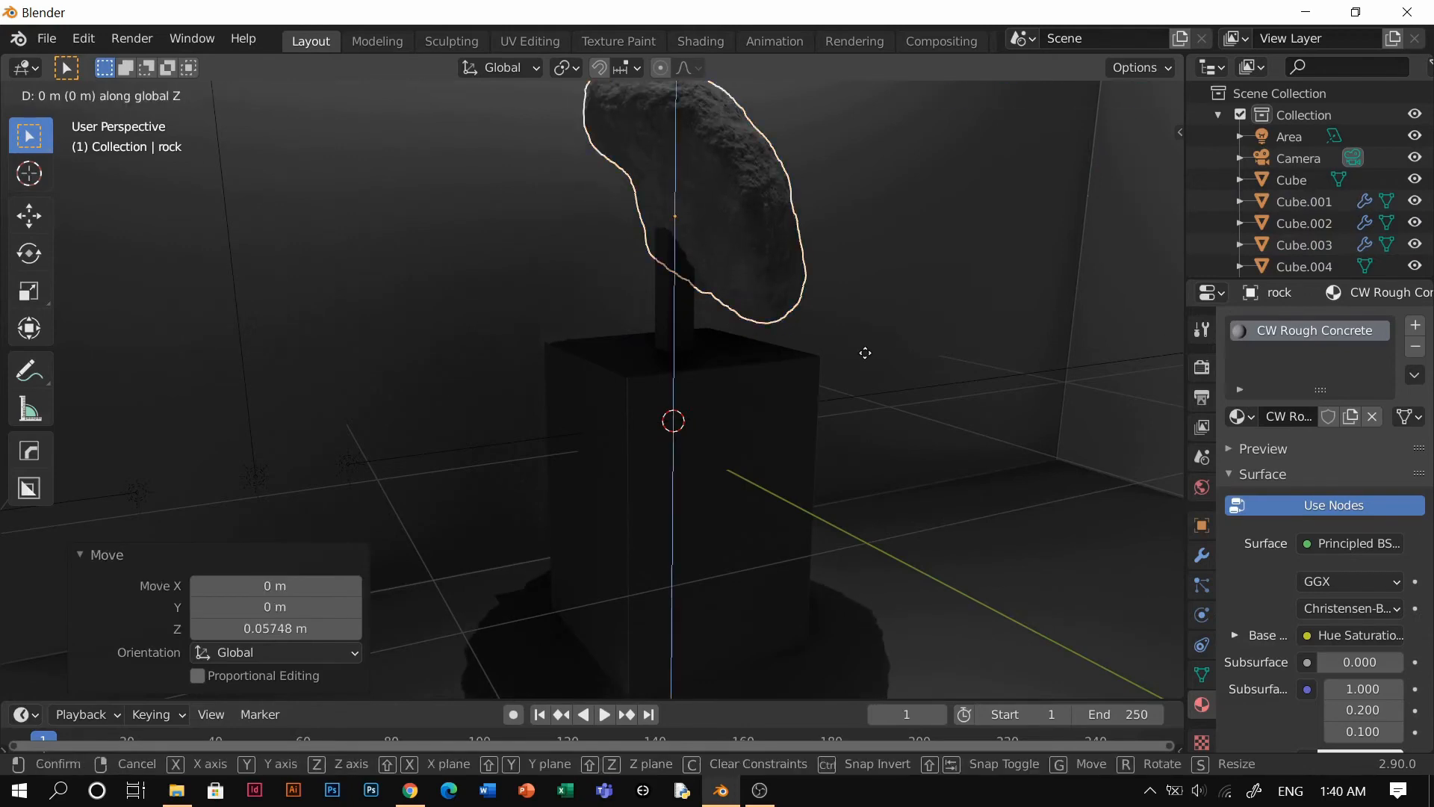
click(831, 468)
Step: Examine the enlarged rock and pedestal against the whole room and the glowing ceiling strip
click(830, 469)
middle_drag(831, 469, 729, 478)
key(shift+grave)
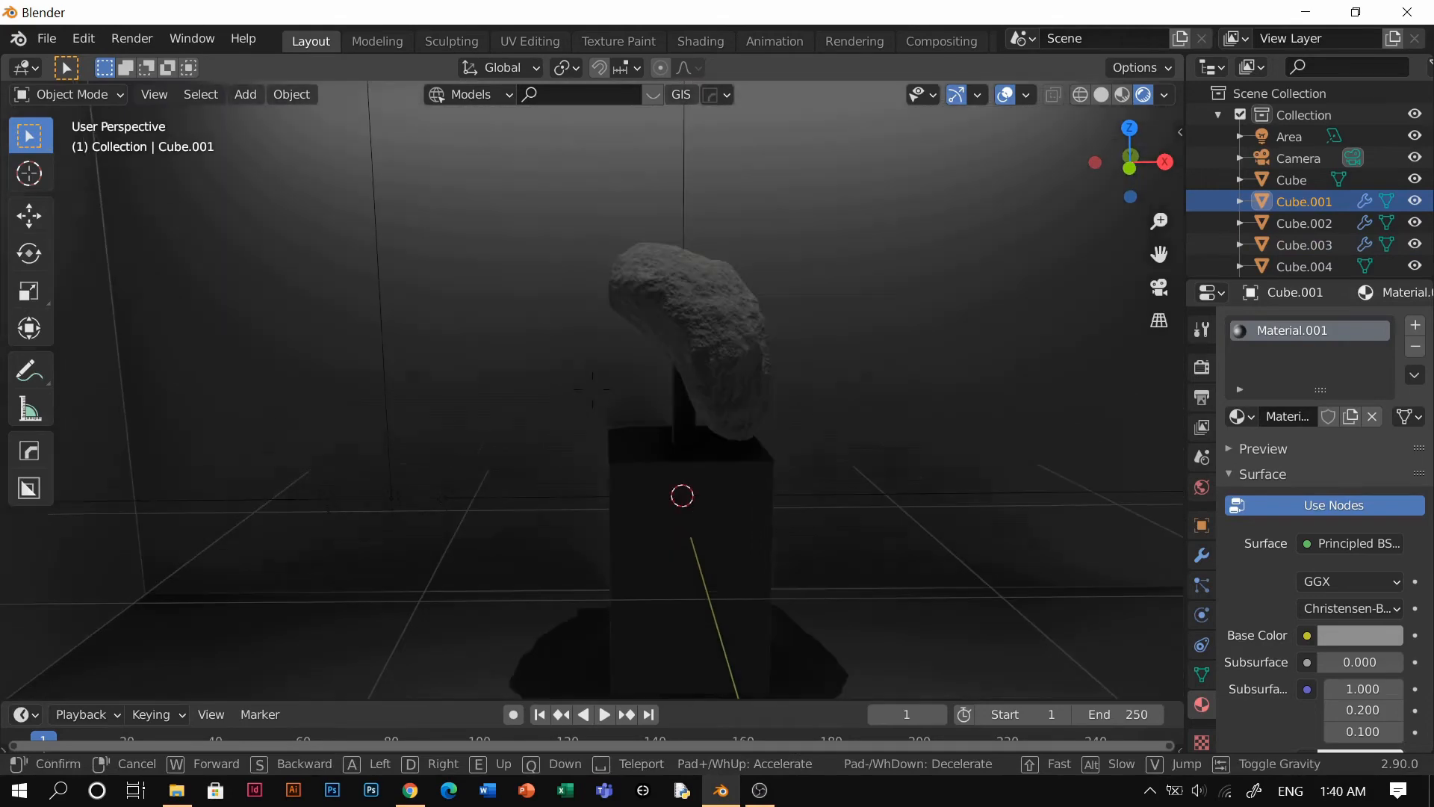
key(s)
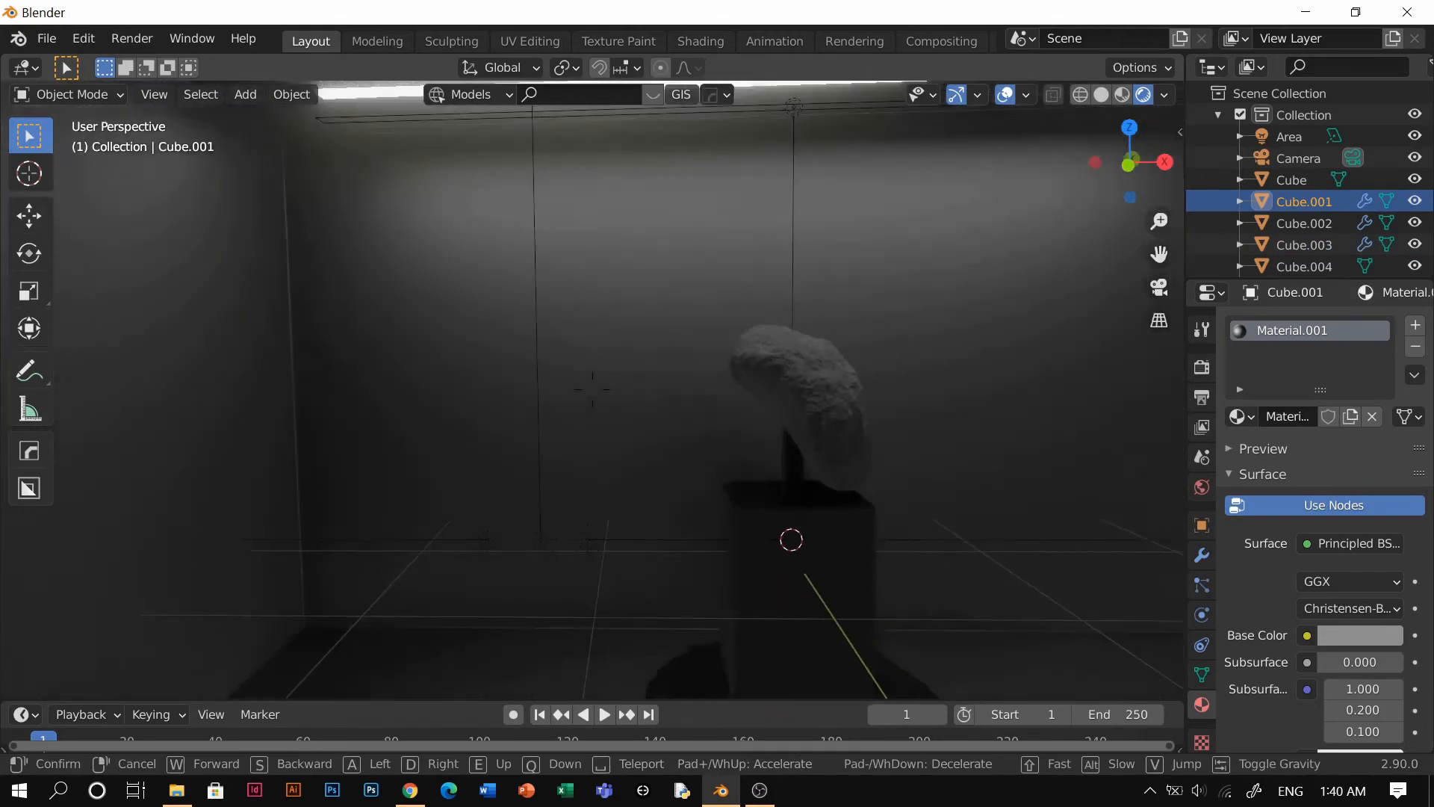
key(s)
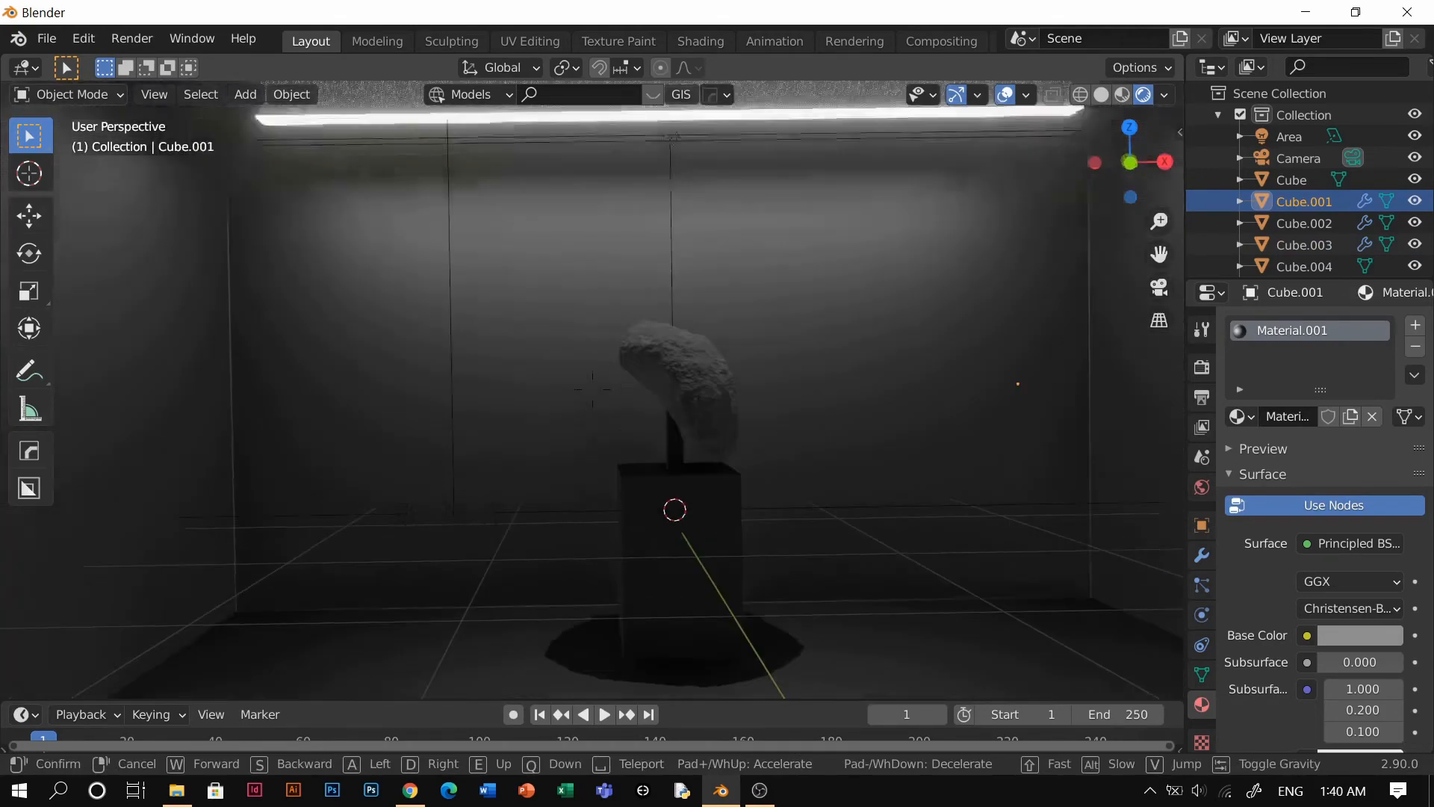
key(w)
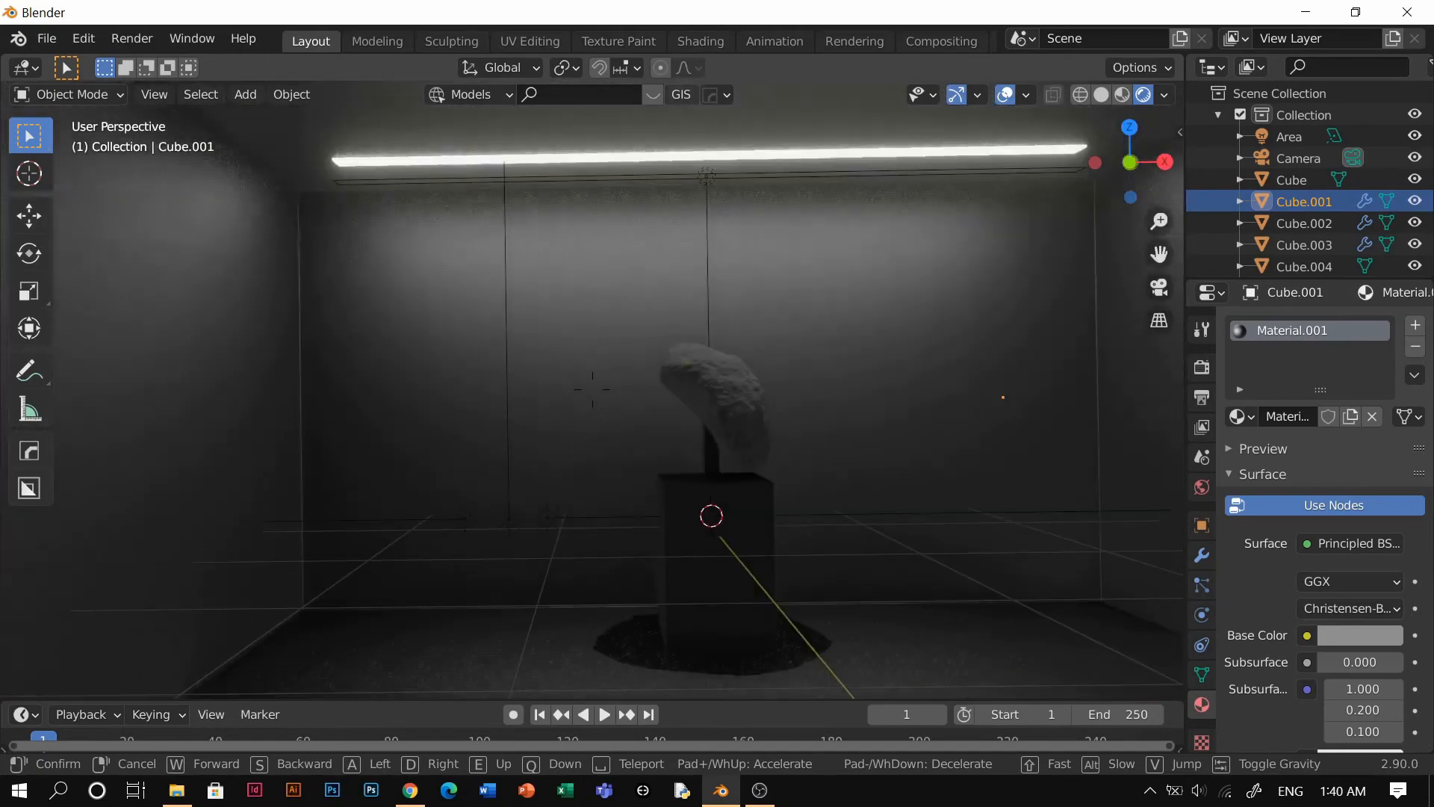
click(756, 407)
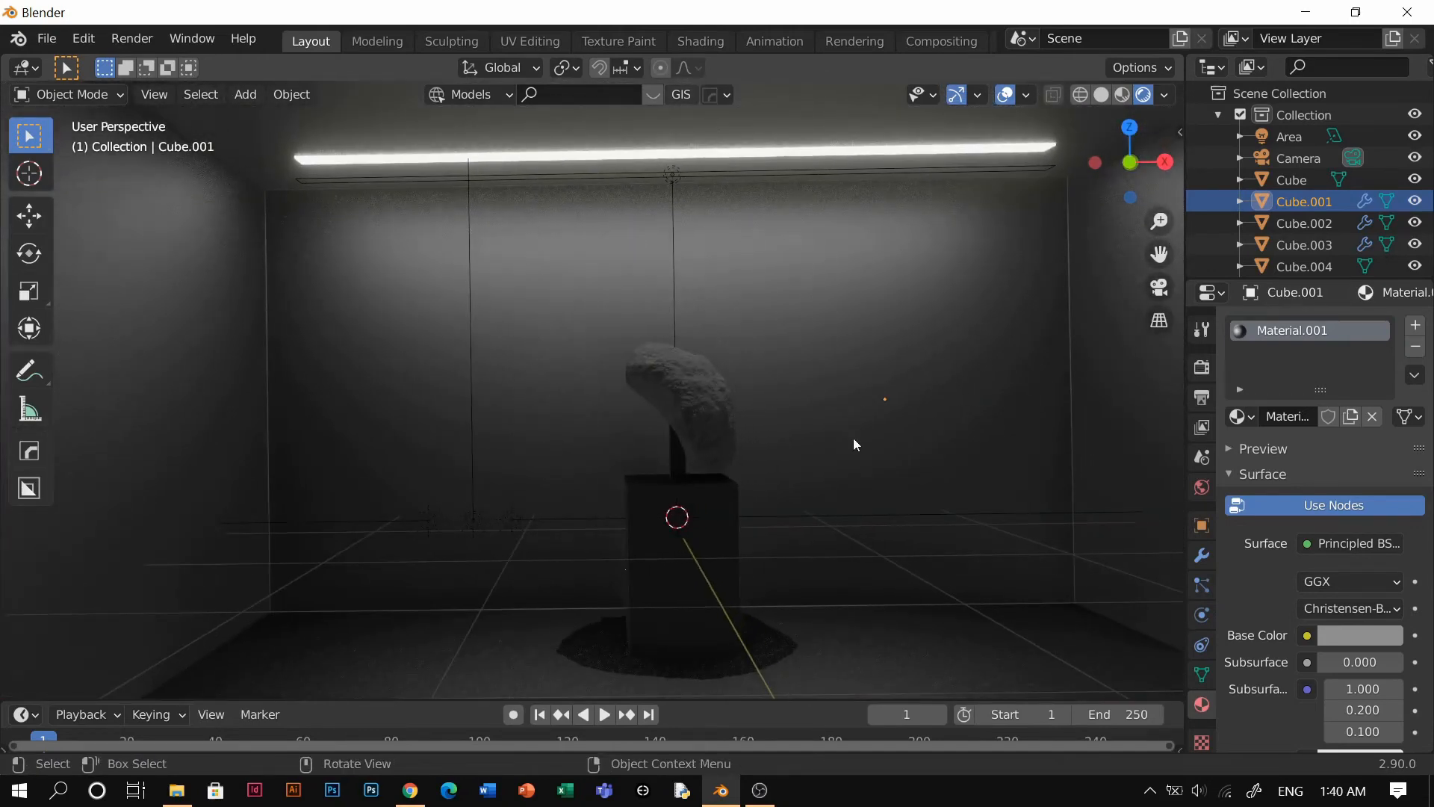
Step: Stretch the room by a factor of about 1.231 along Z and raise it about 0.125 m
key(z)
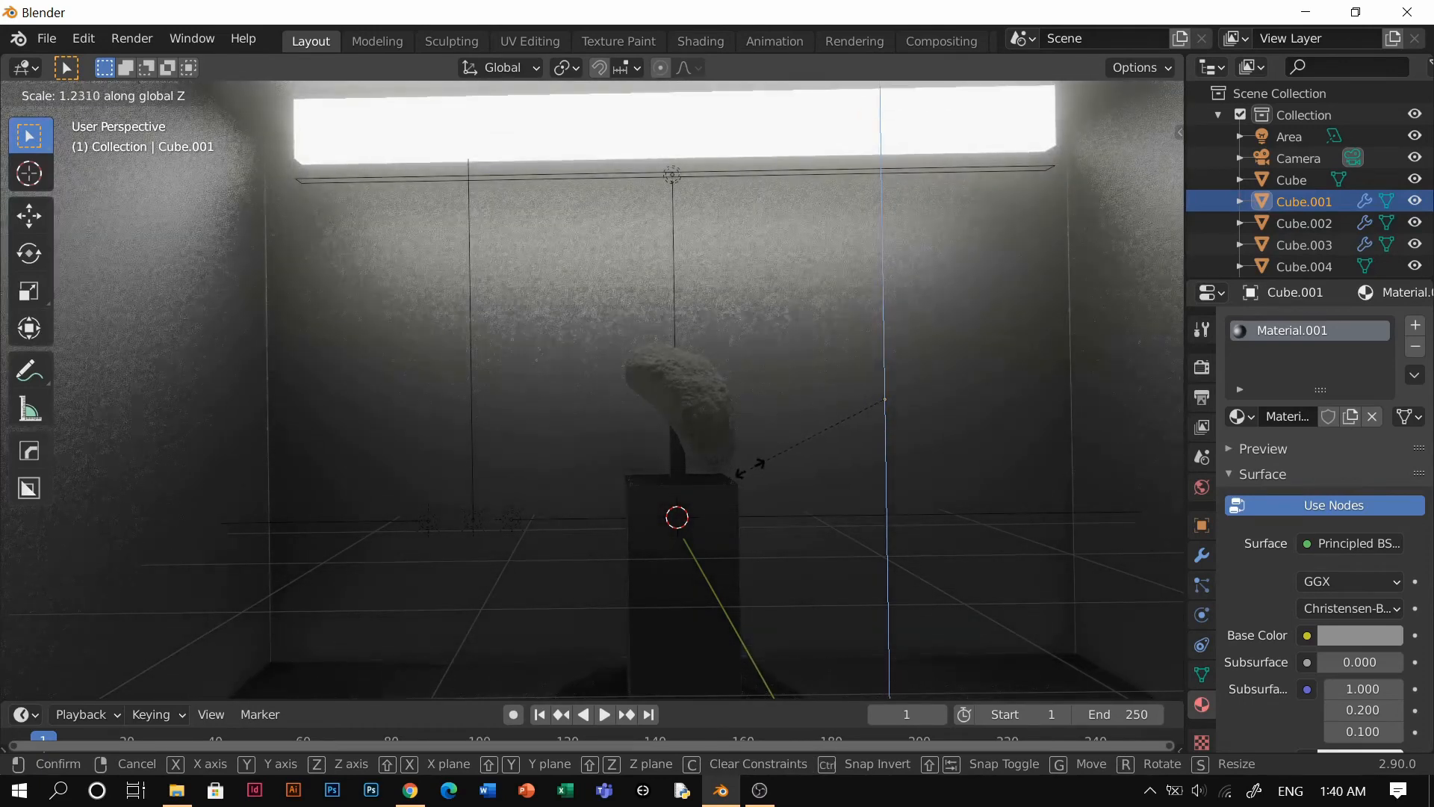
click(750, 467)
key(g)
key(z)
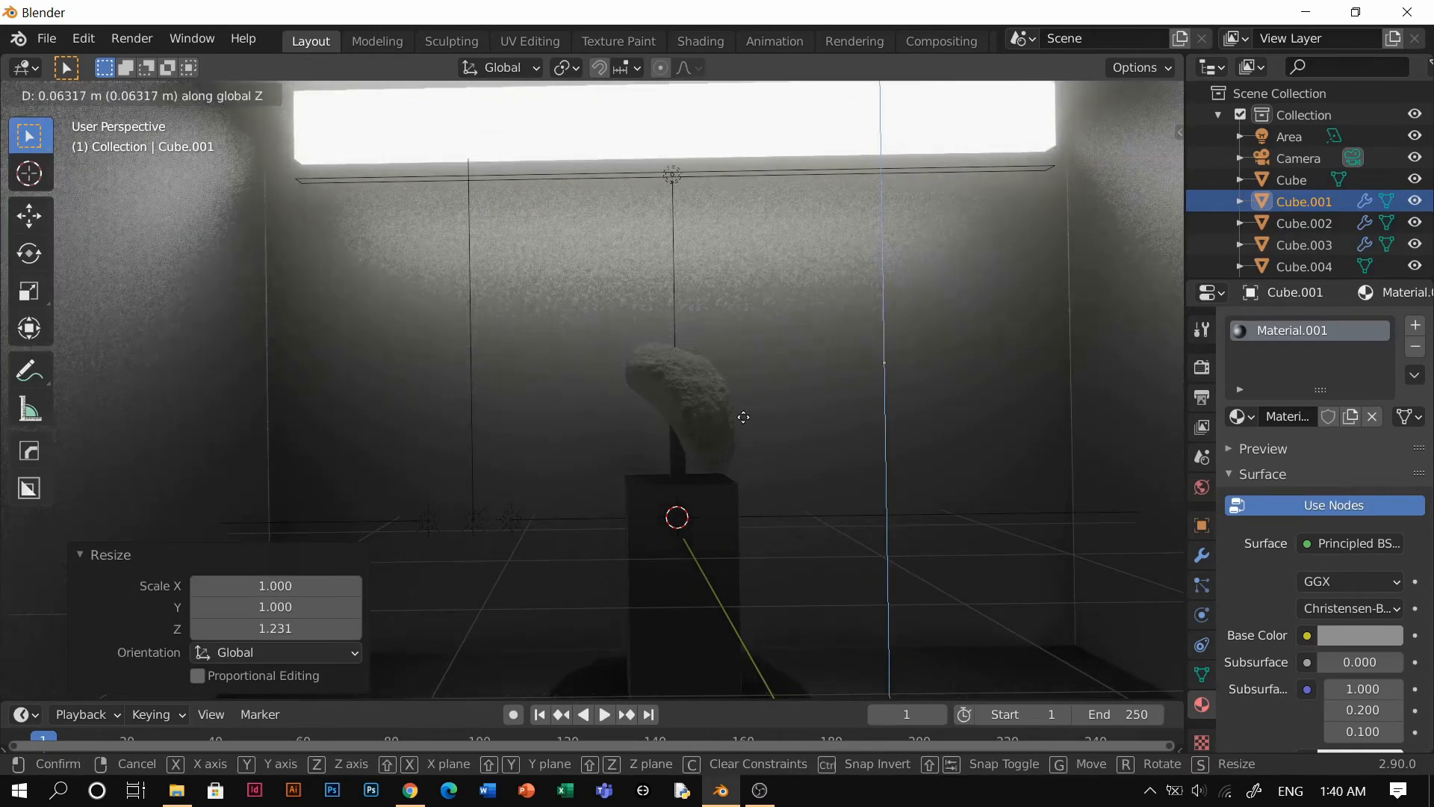
click(741, 396)
Step: Widen the room by a factor of about 1.543 in X and Y, keeping its height locked
key(s)
key(shift+z)
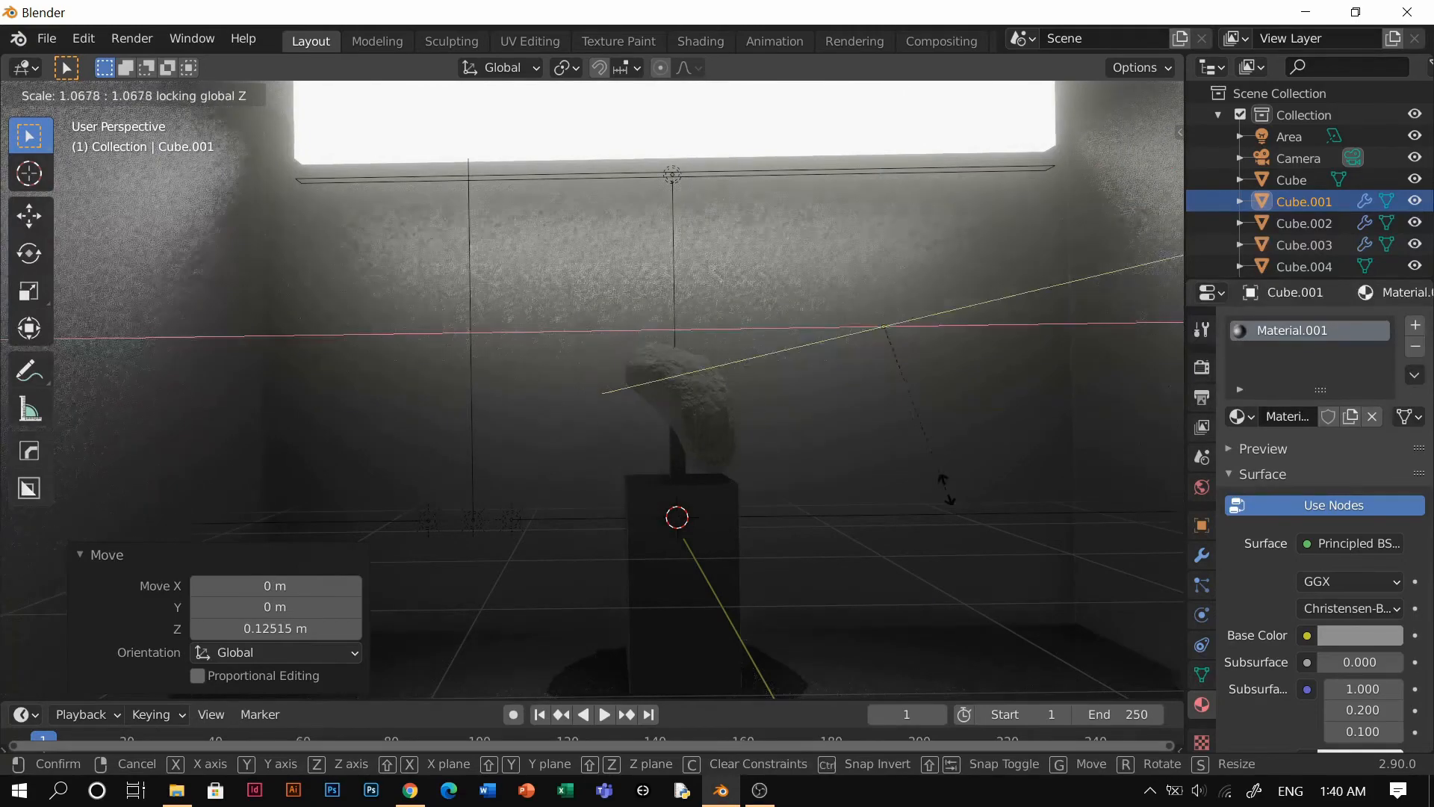
click(1052, 508)
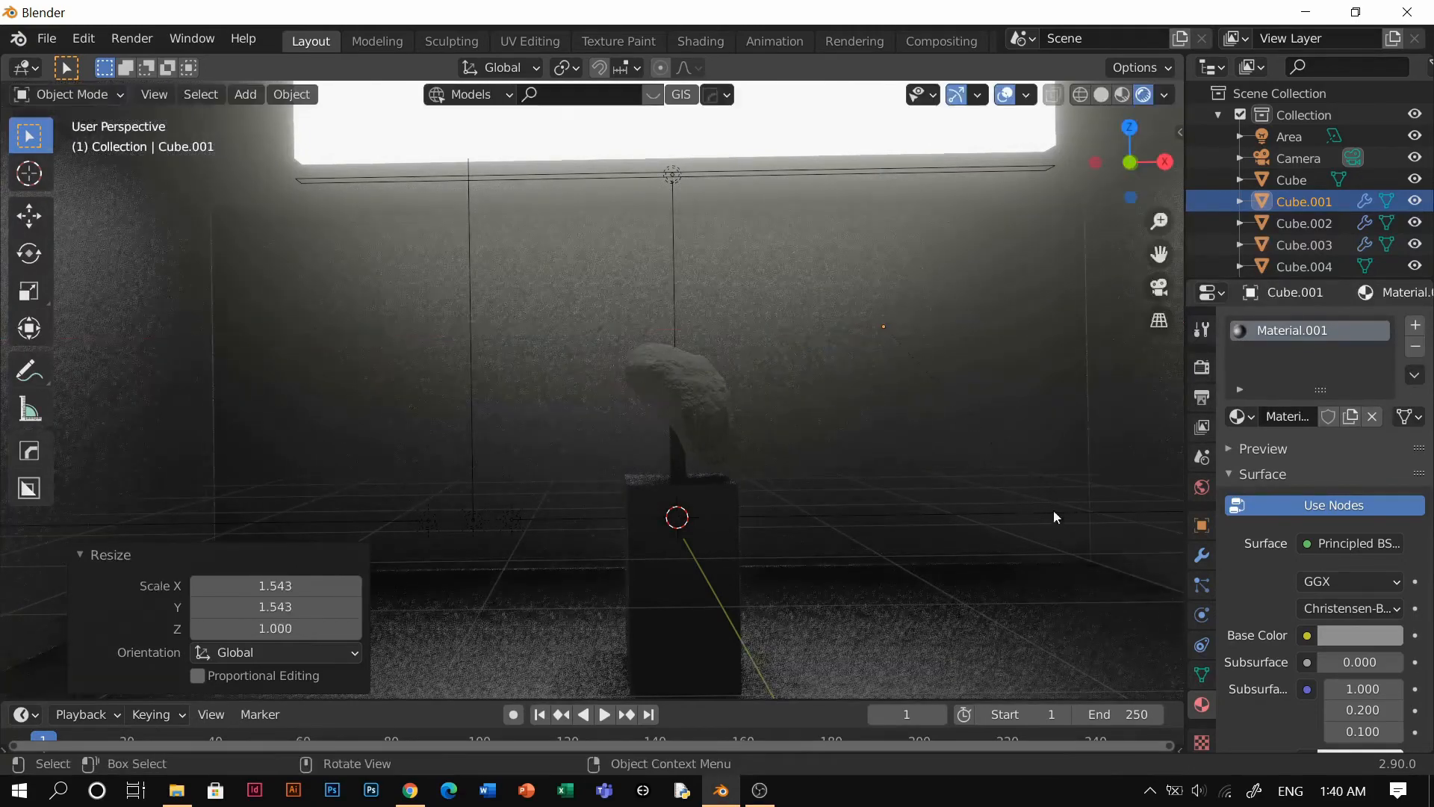
Step: In solid shading, stretch the room by a further factor of about 1.095 along Z and raise it slightly
scroll(774, 498, down, 2)
mouse_move(773, 497)
shift+middle_down()
mouse_move(739, 491)
mouse_move(747, 514)
shift+middle_up()
key(z)
click(859, 501)
key(s)
key(z)
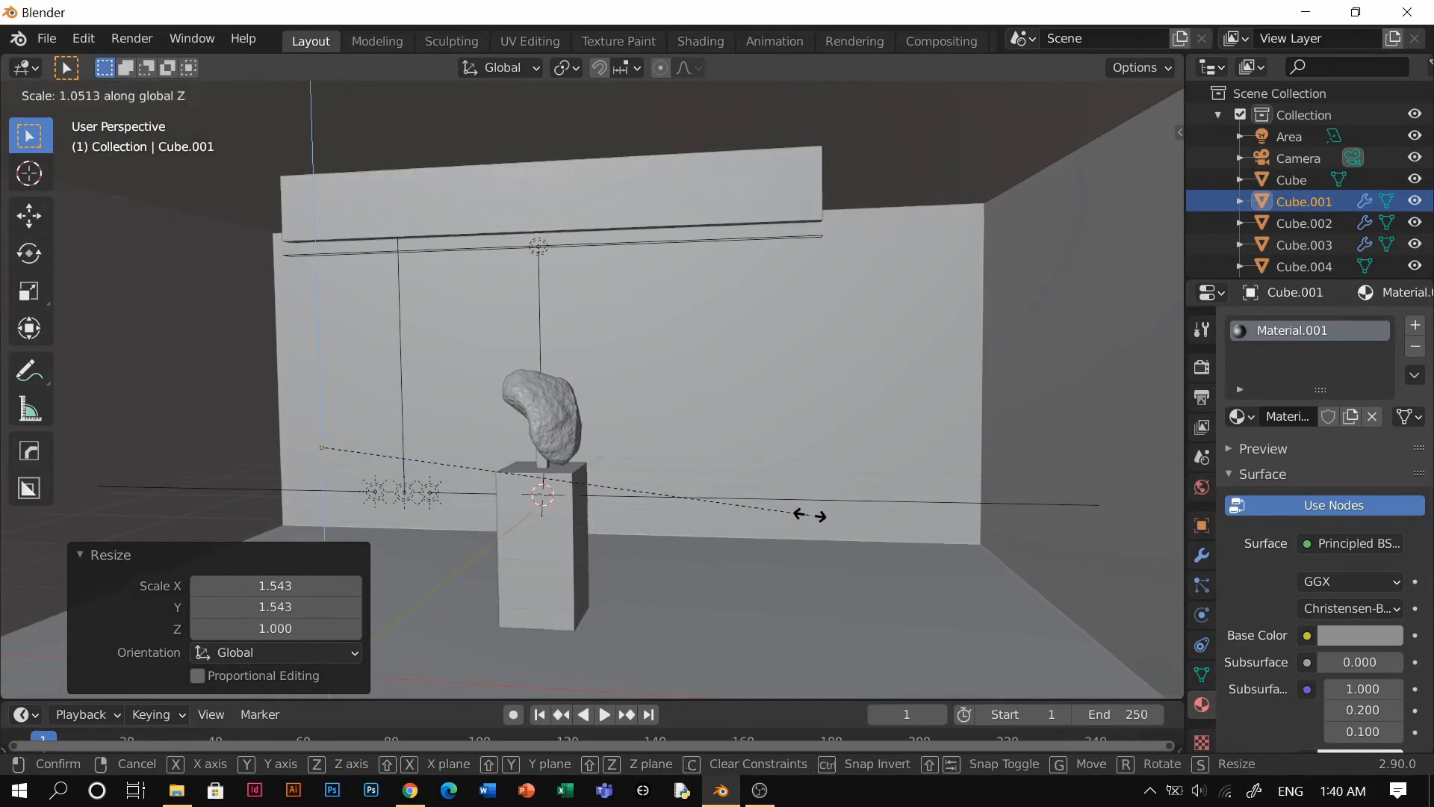
click(827, 521)
key(g)
key(z)
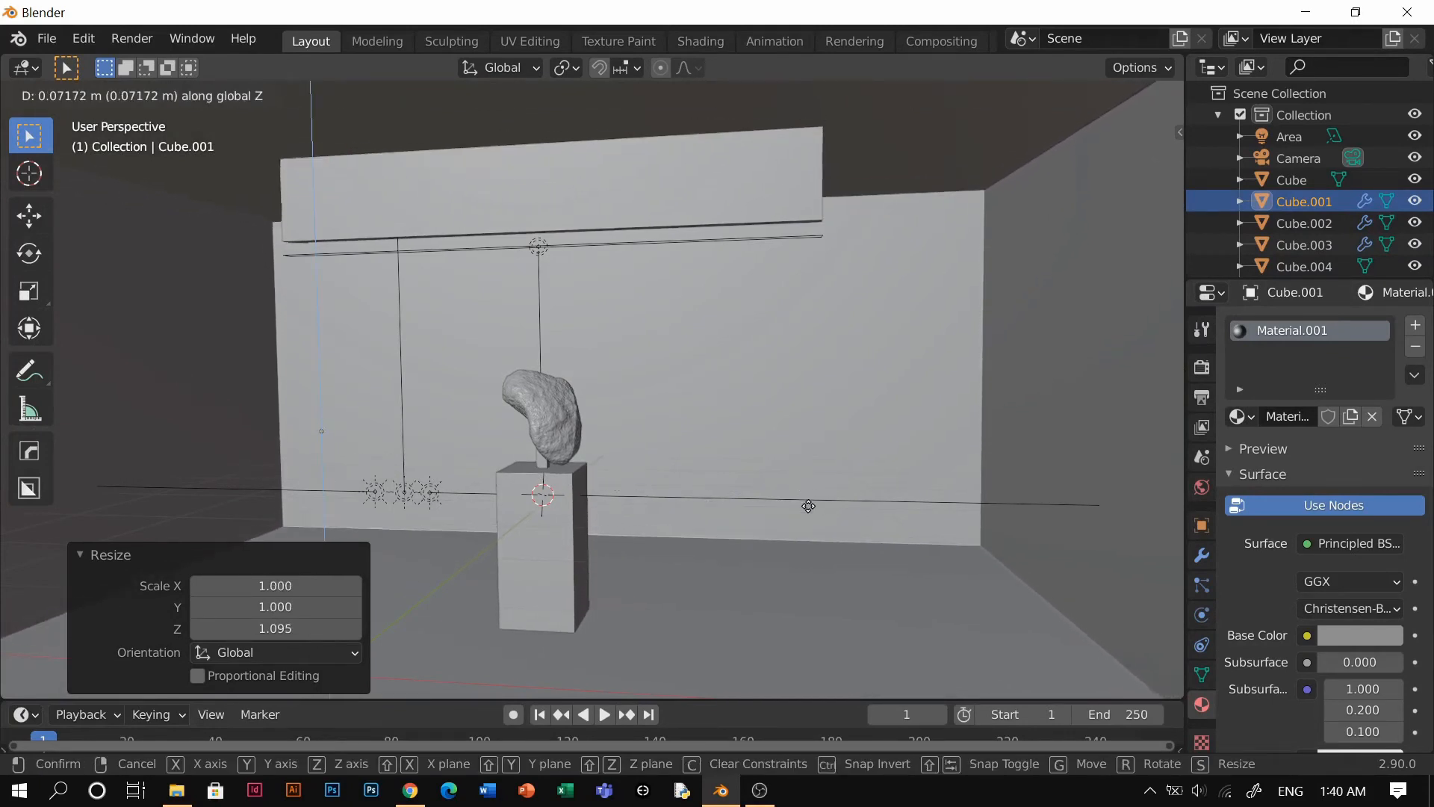
click(808, 512)
Step: Raise the emissive ceiling slab and the area light together about 0.635 m along Z and return to rendered shading
click(707, 226)
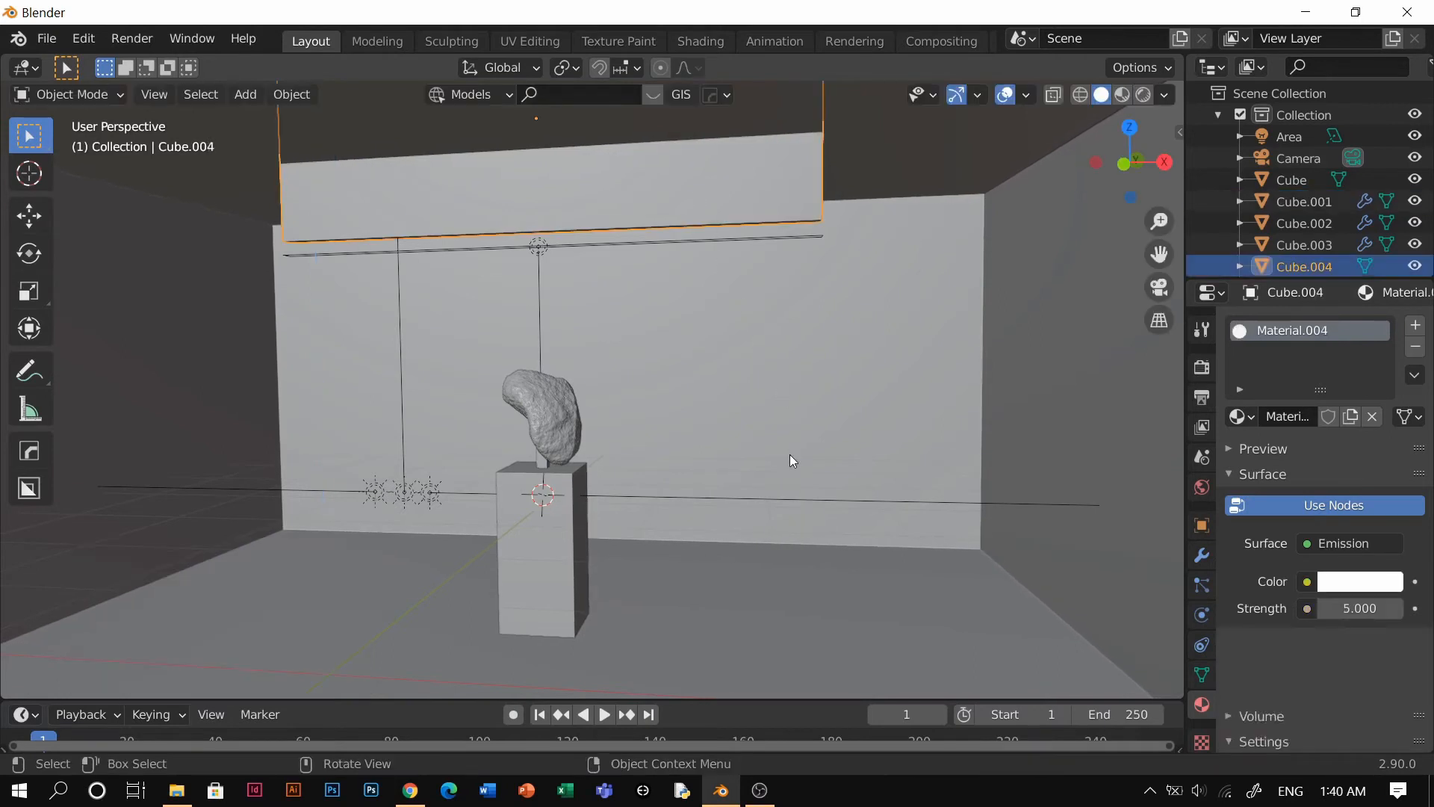
click(564, 254)
key(g)
key(z)
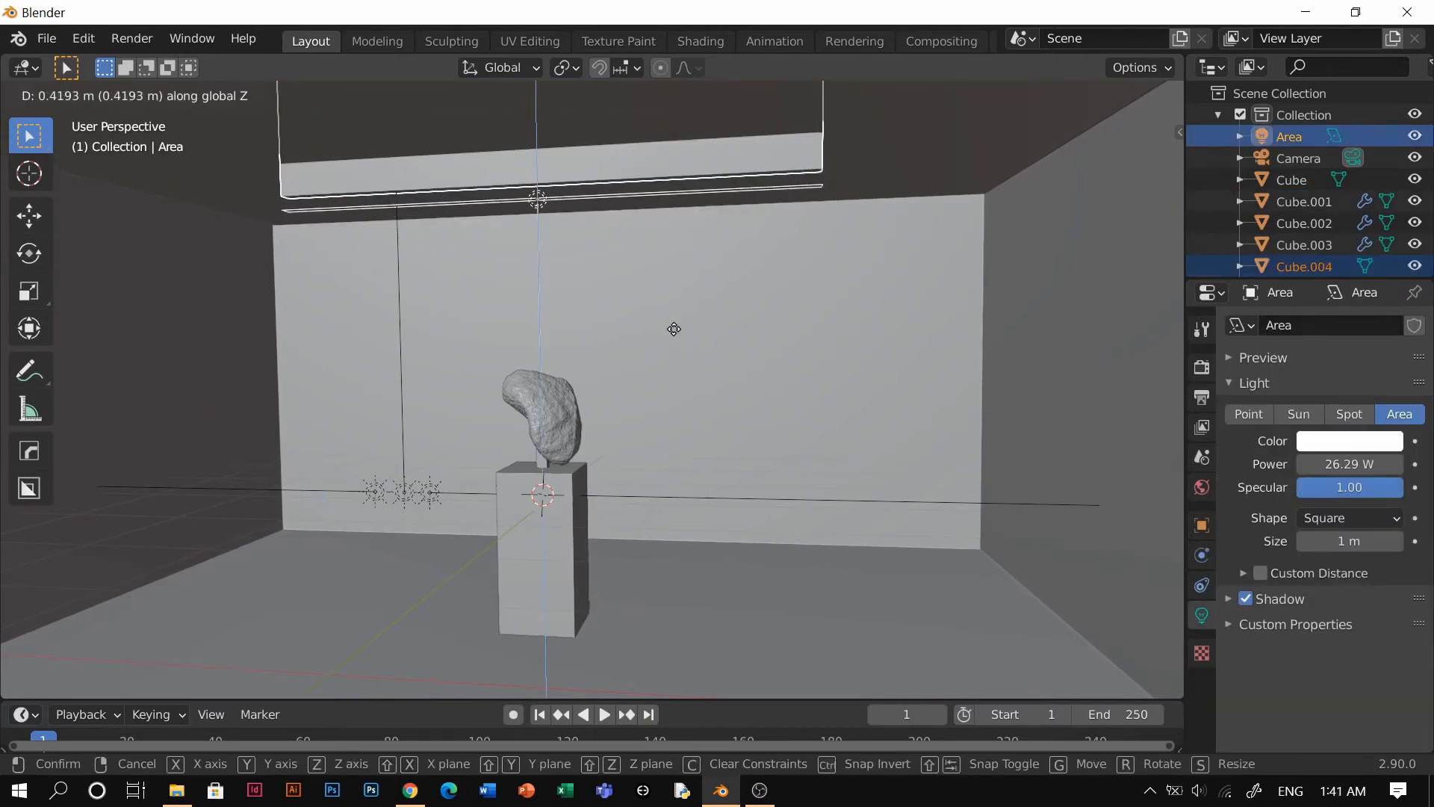
click(640, 228)
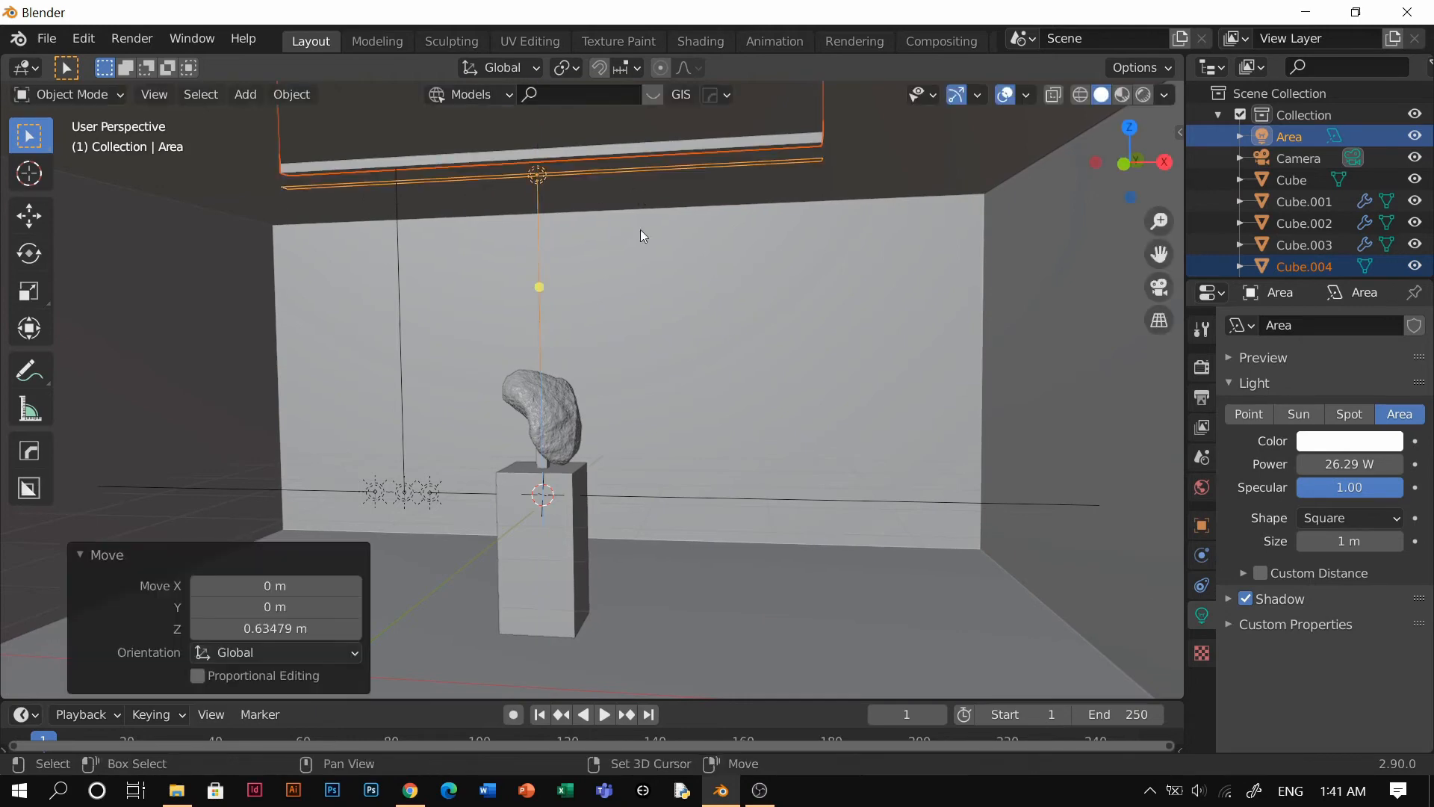
key(z)
click(684, 378)
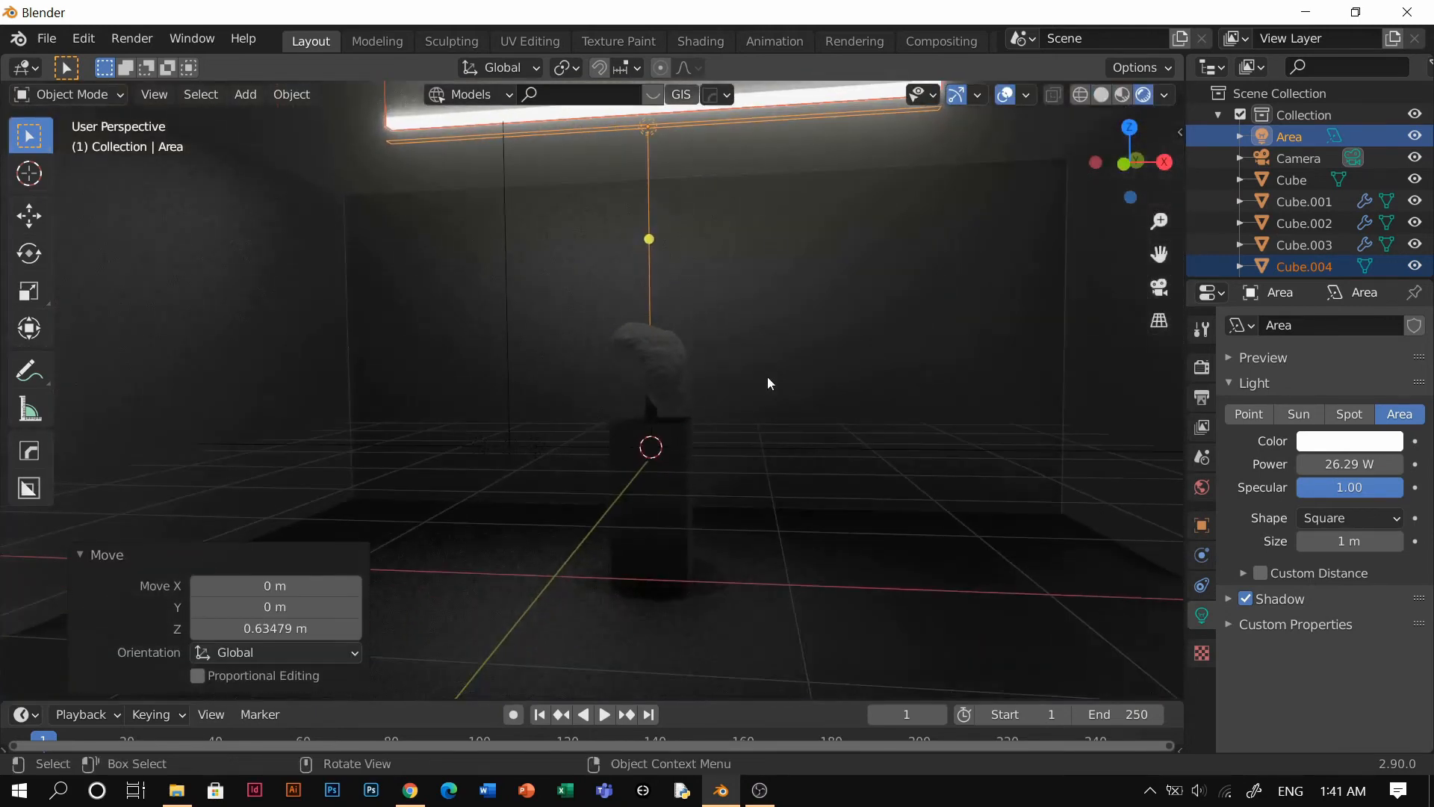
Step: Lower the rock, its stand and the pedestal together about 0.338 m along Z
key(shift+grave)
key(a)
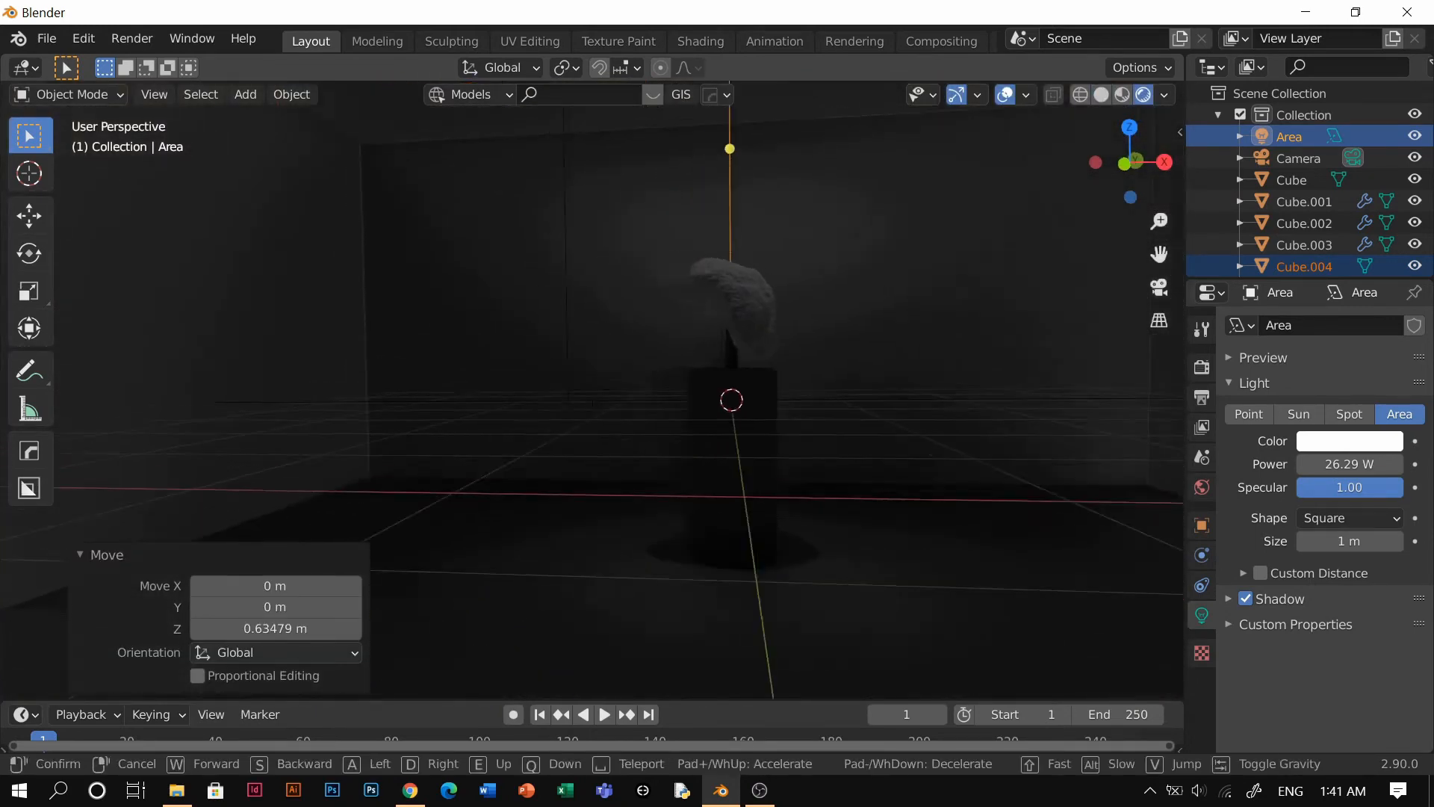
key(w)
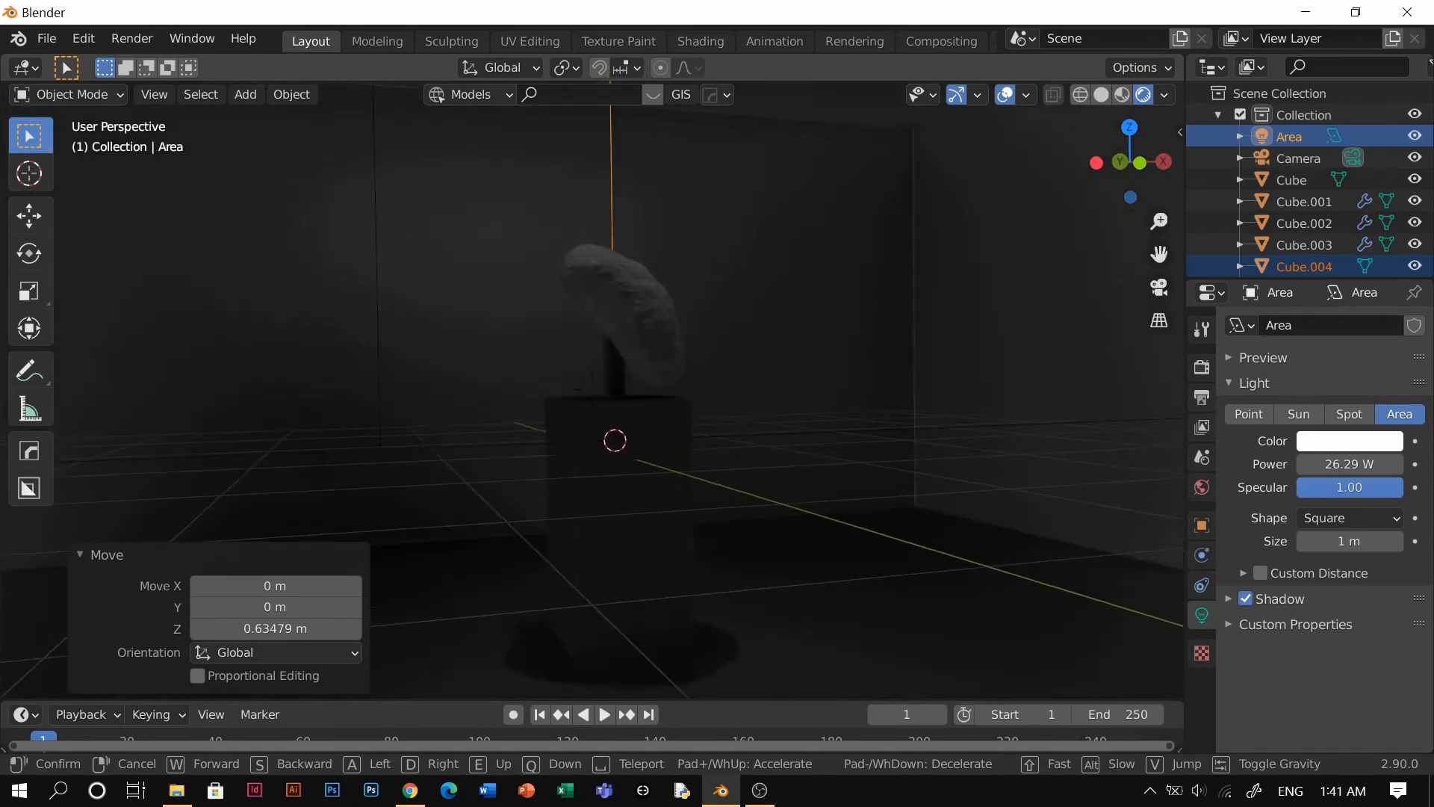
click(642, 330)
click(625, 366)
shift+click(626, 436)
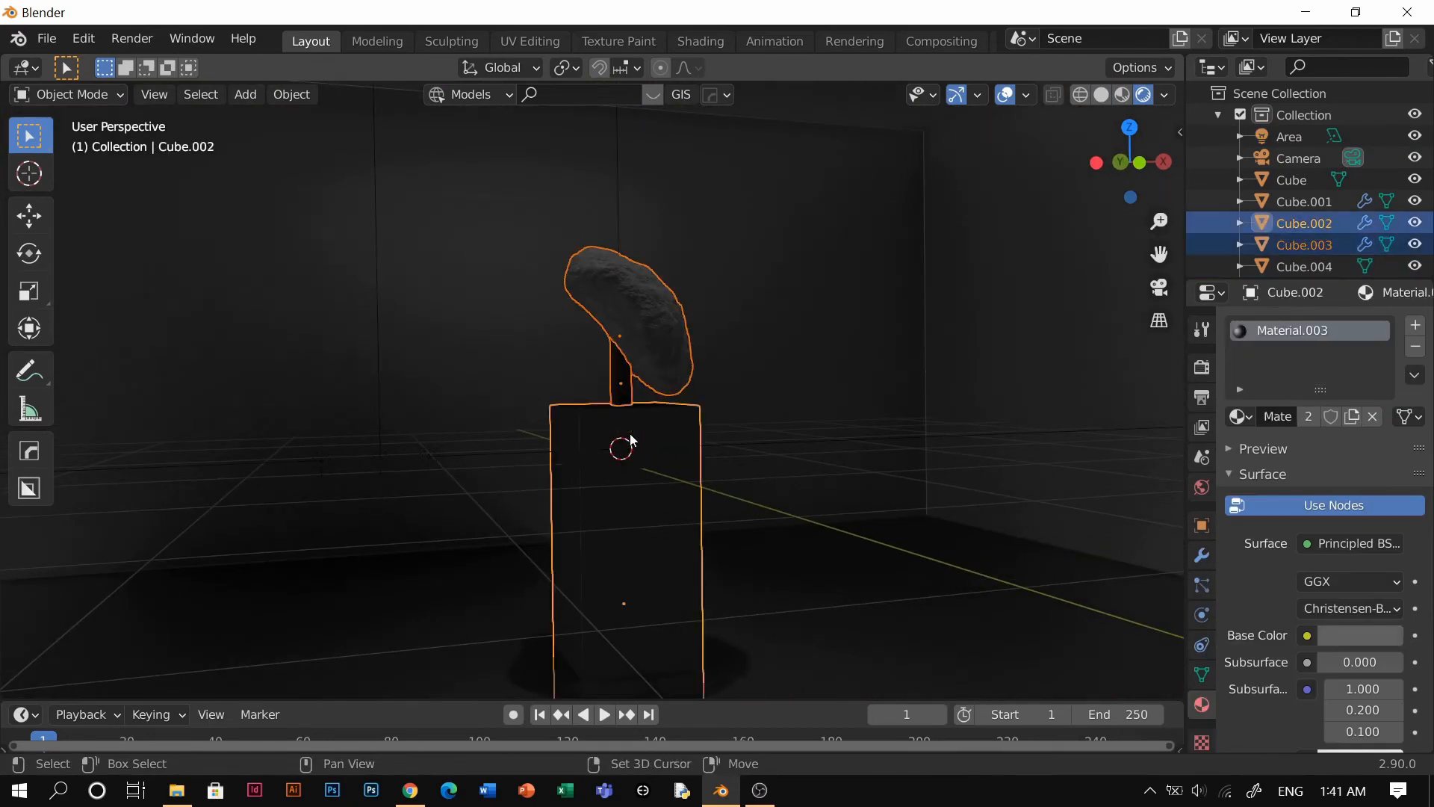
key(g)
key(z)
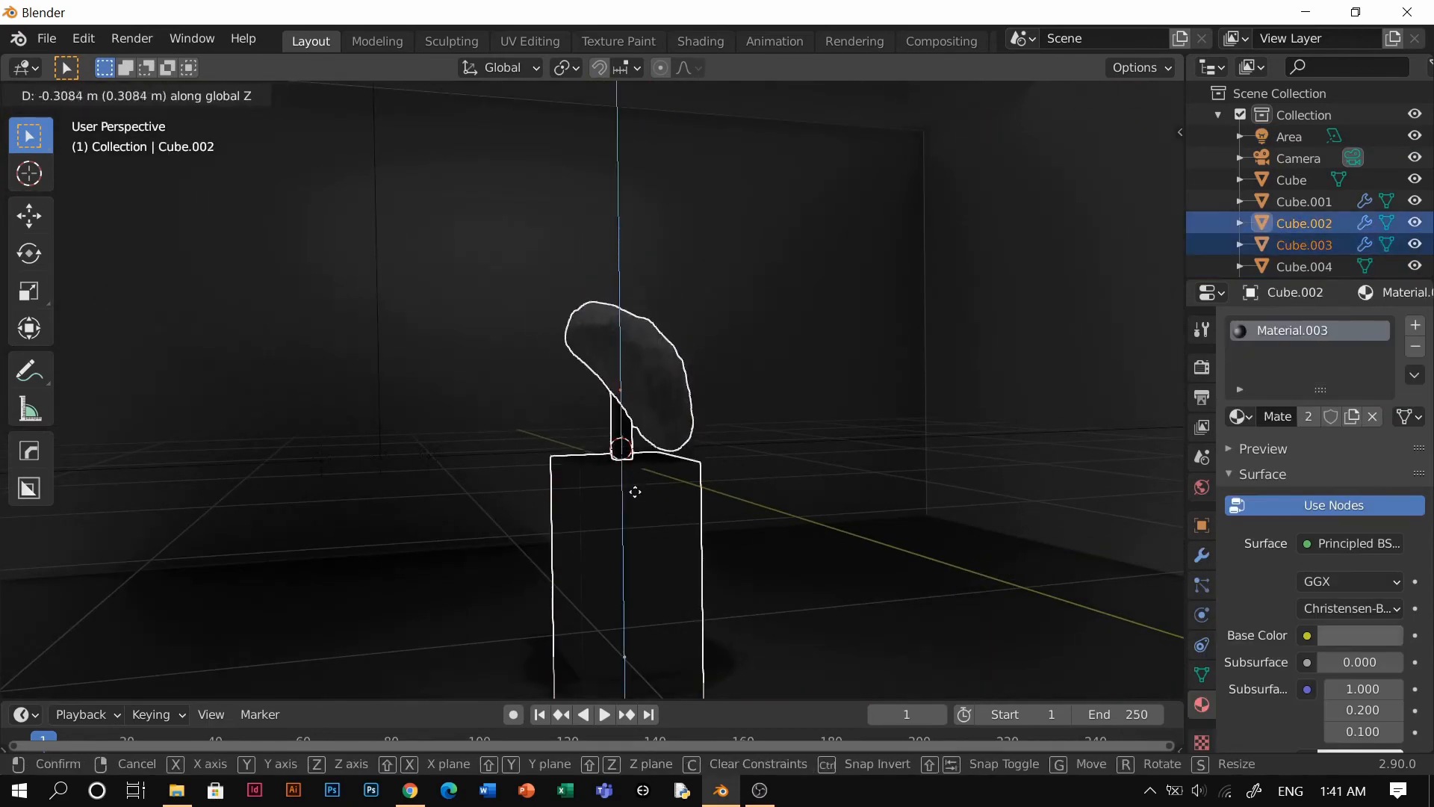
click(635, 493)
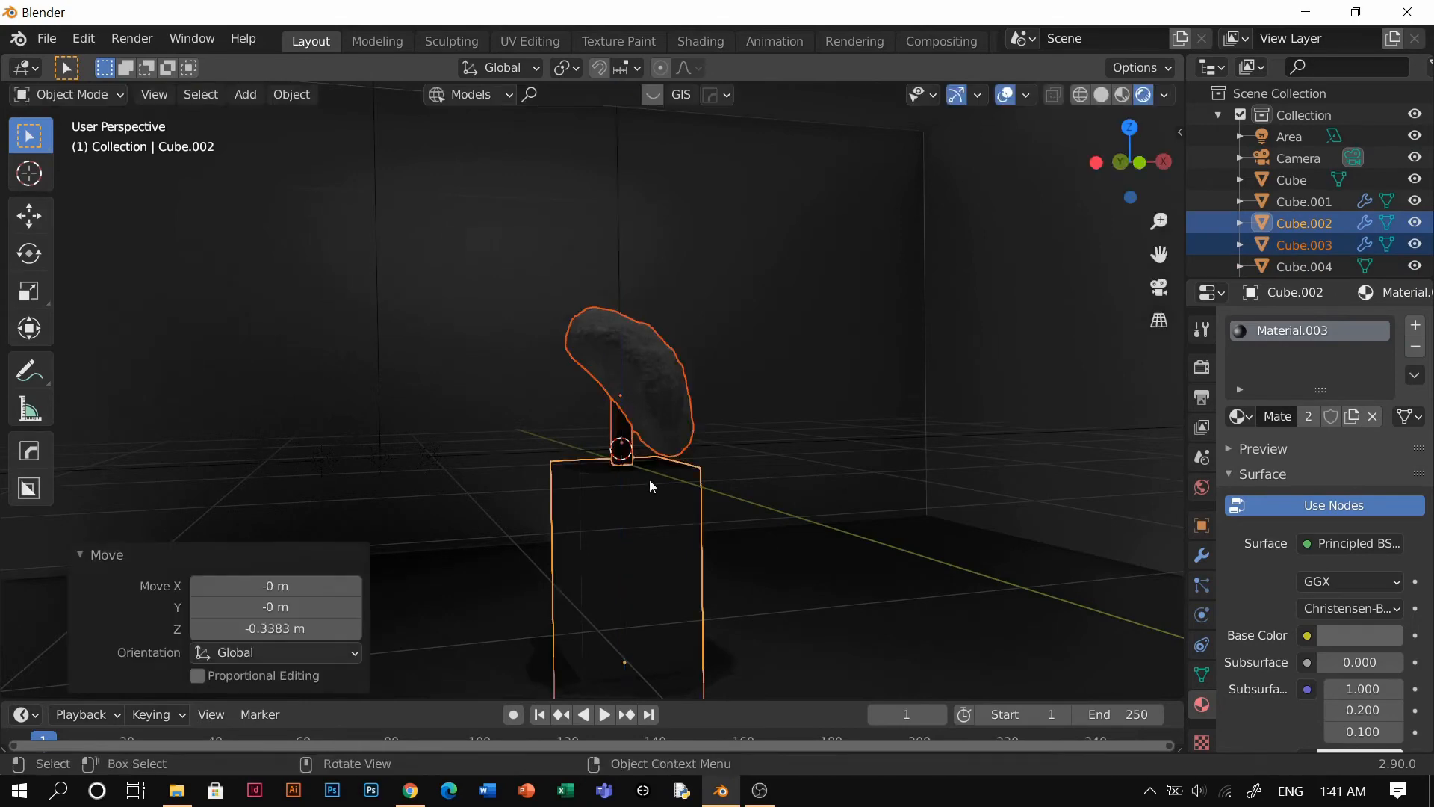
Step: Hide the viewport overlays and walk through the rendered room to examine the rock, stand and pedestal under the ceiling light
click(741, 474)
key(shift+grave)
key(Escape)
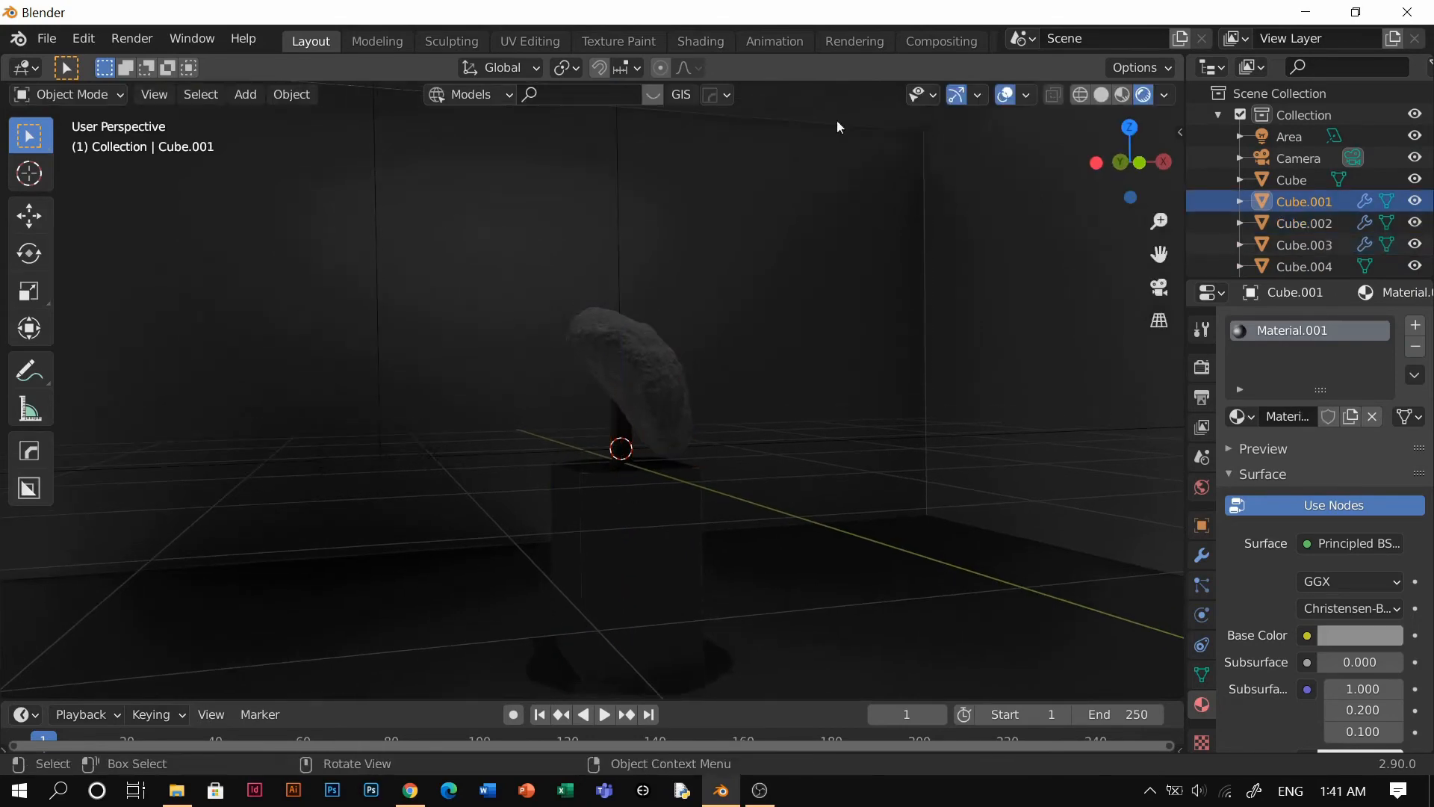
click(1008, 96)
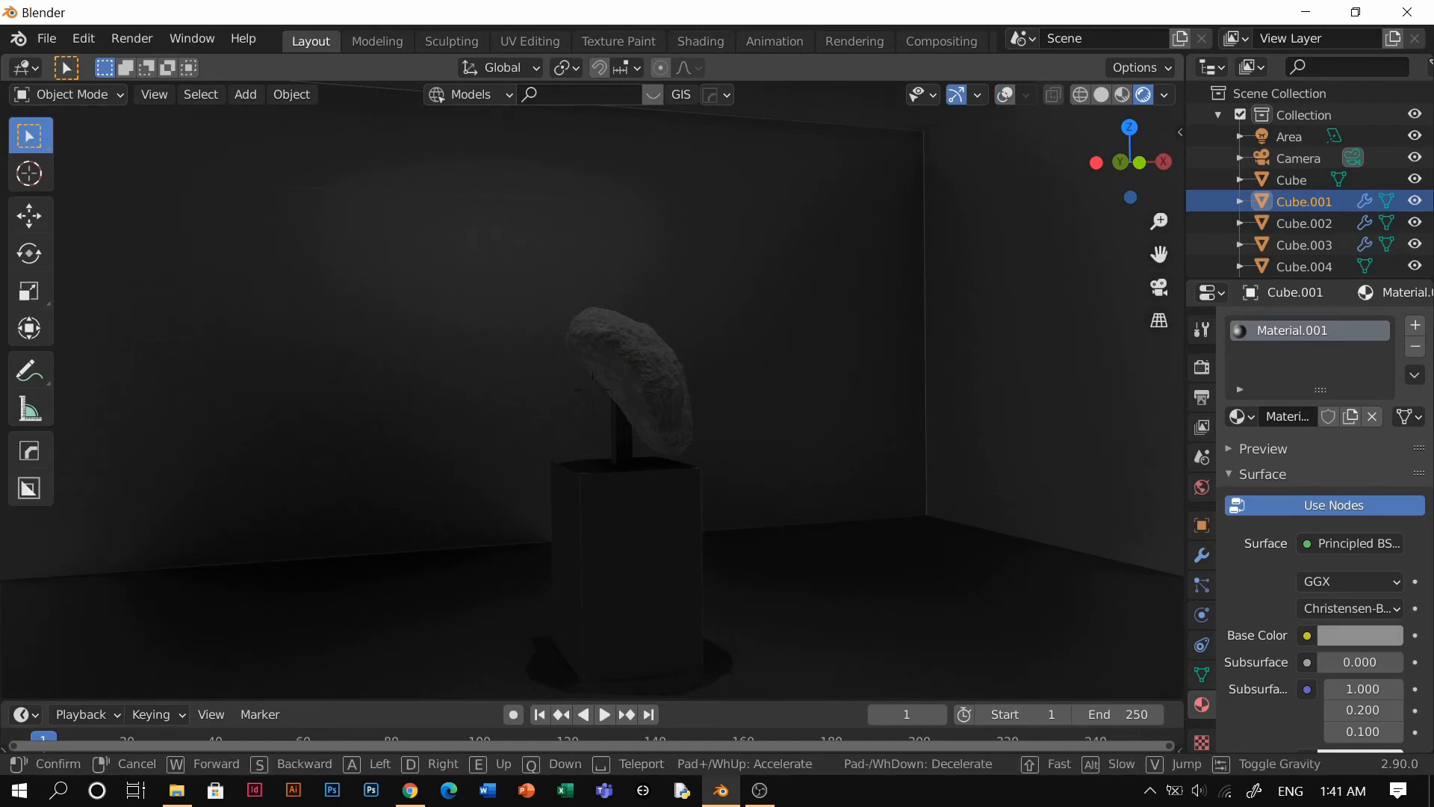
key(s)
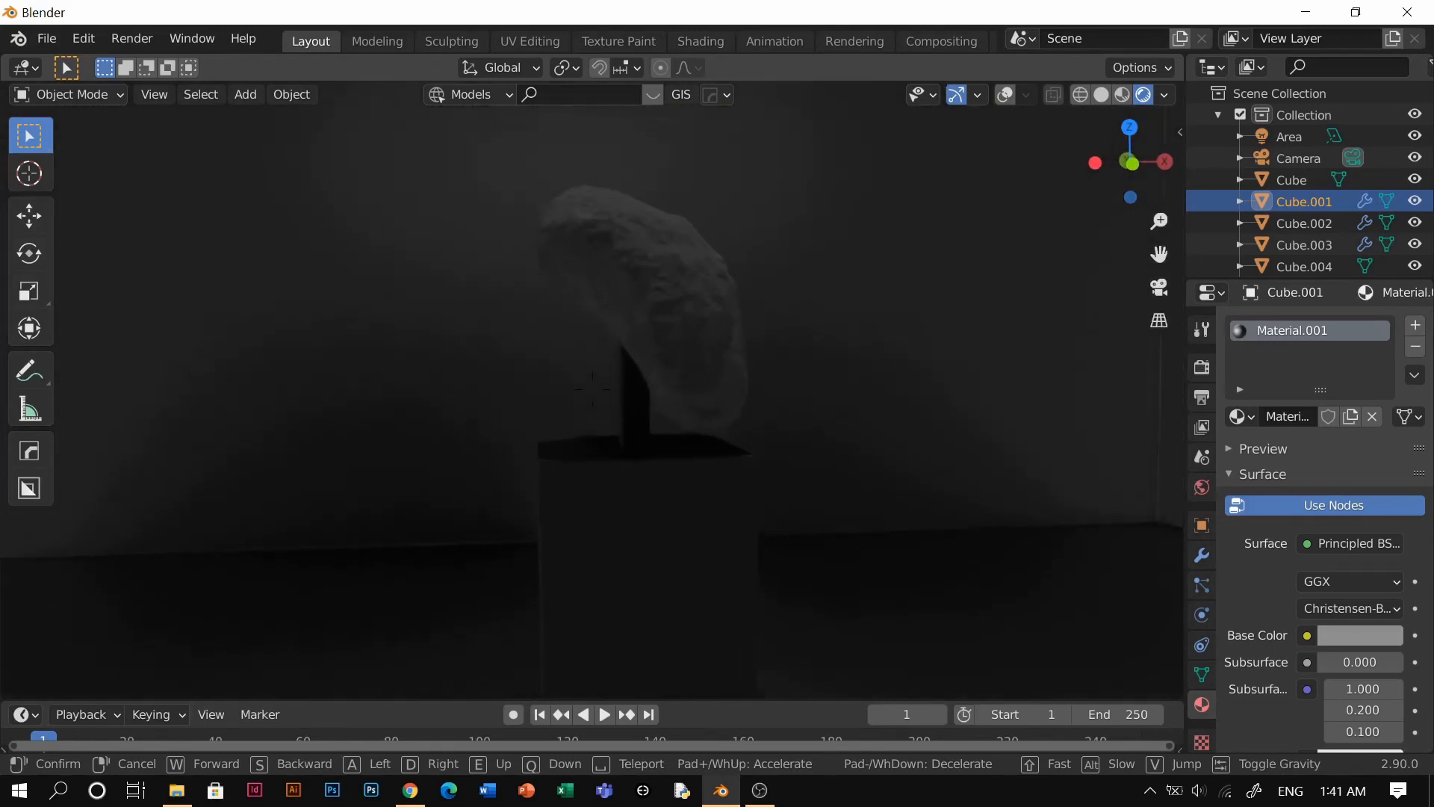
key(w)
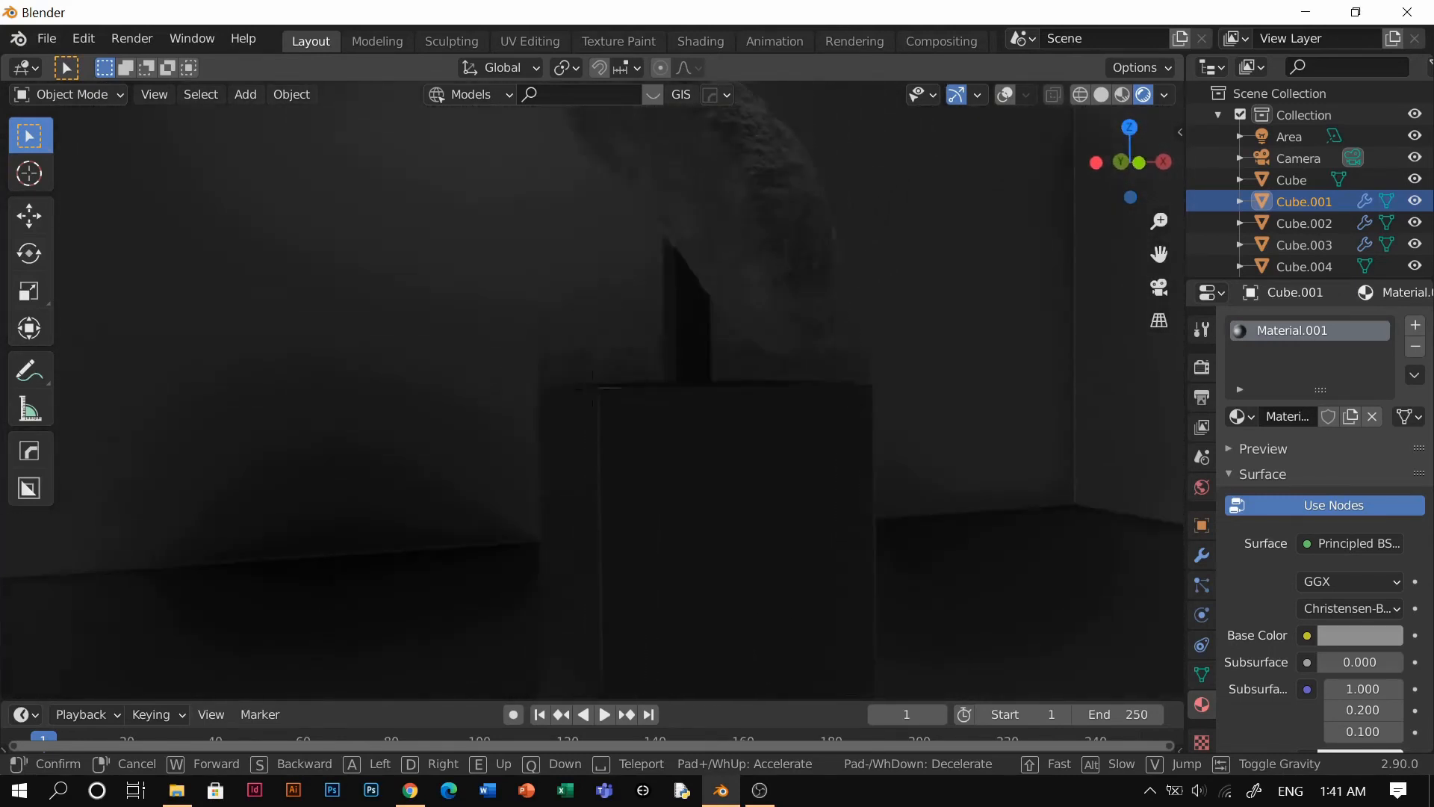
key(e)
key(e)
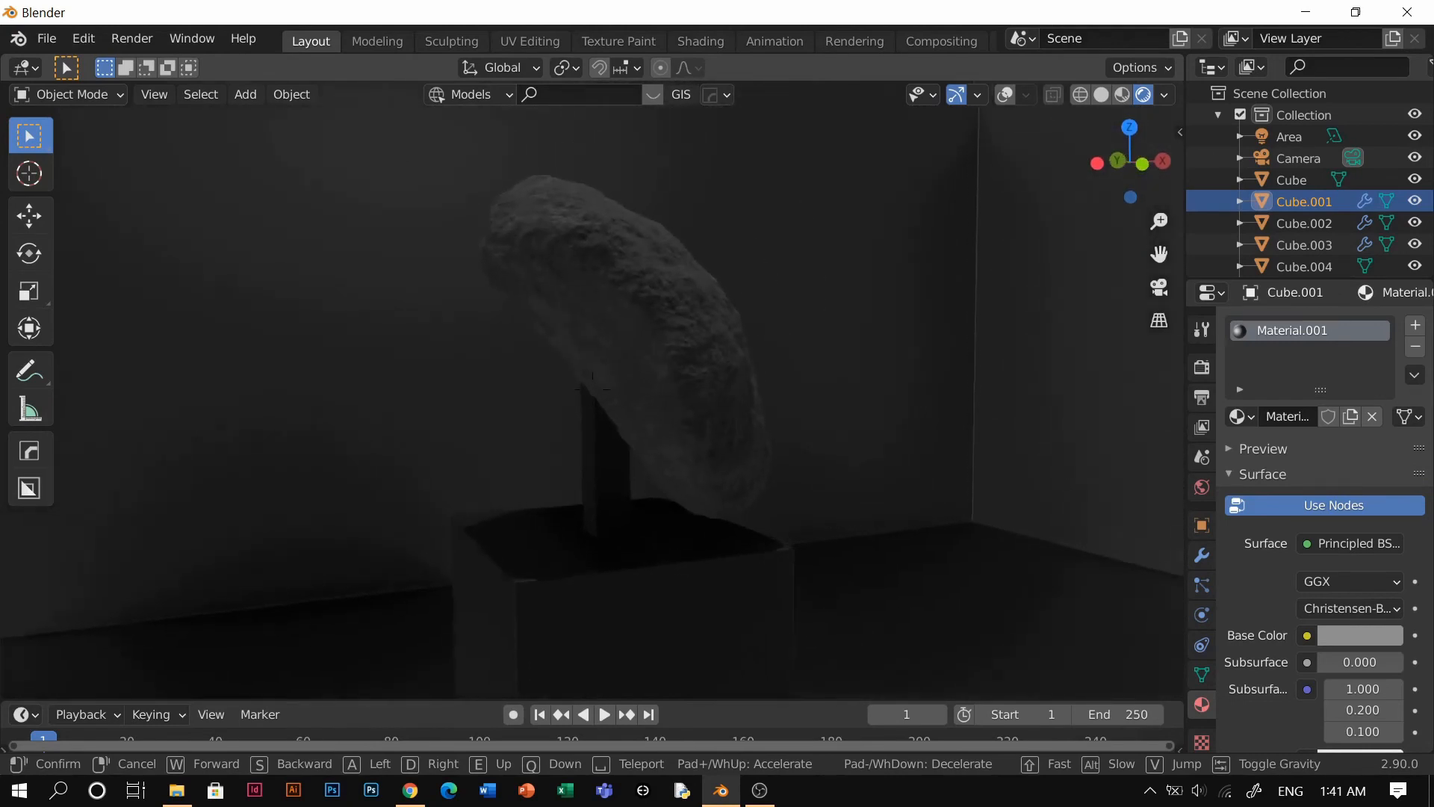
key(w)
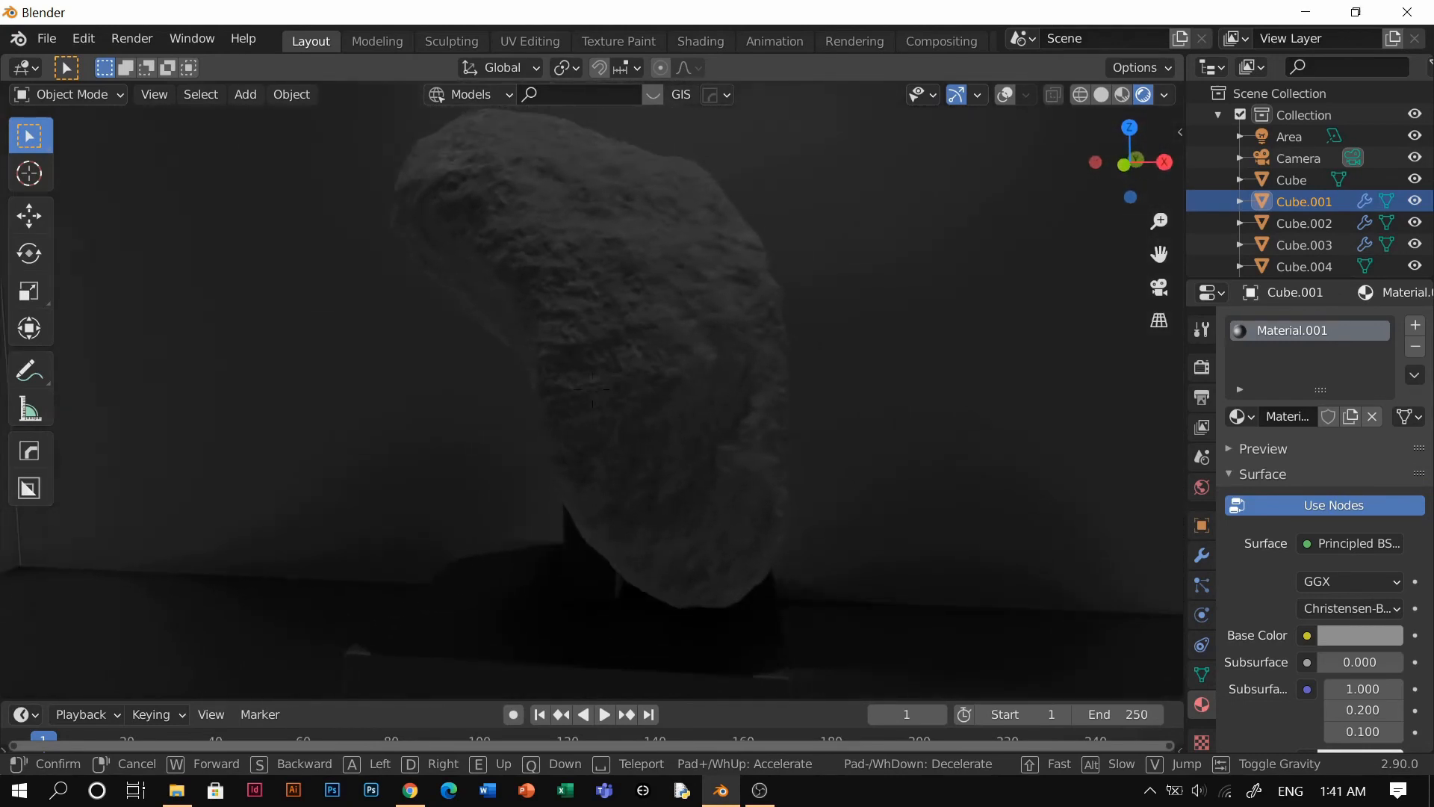
key(Escape)
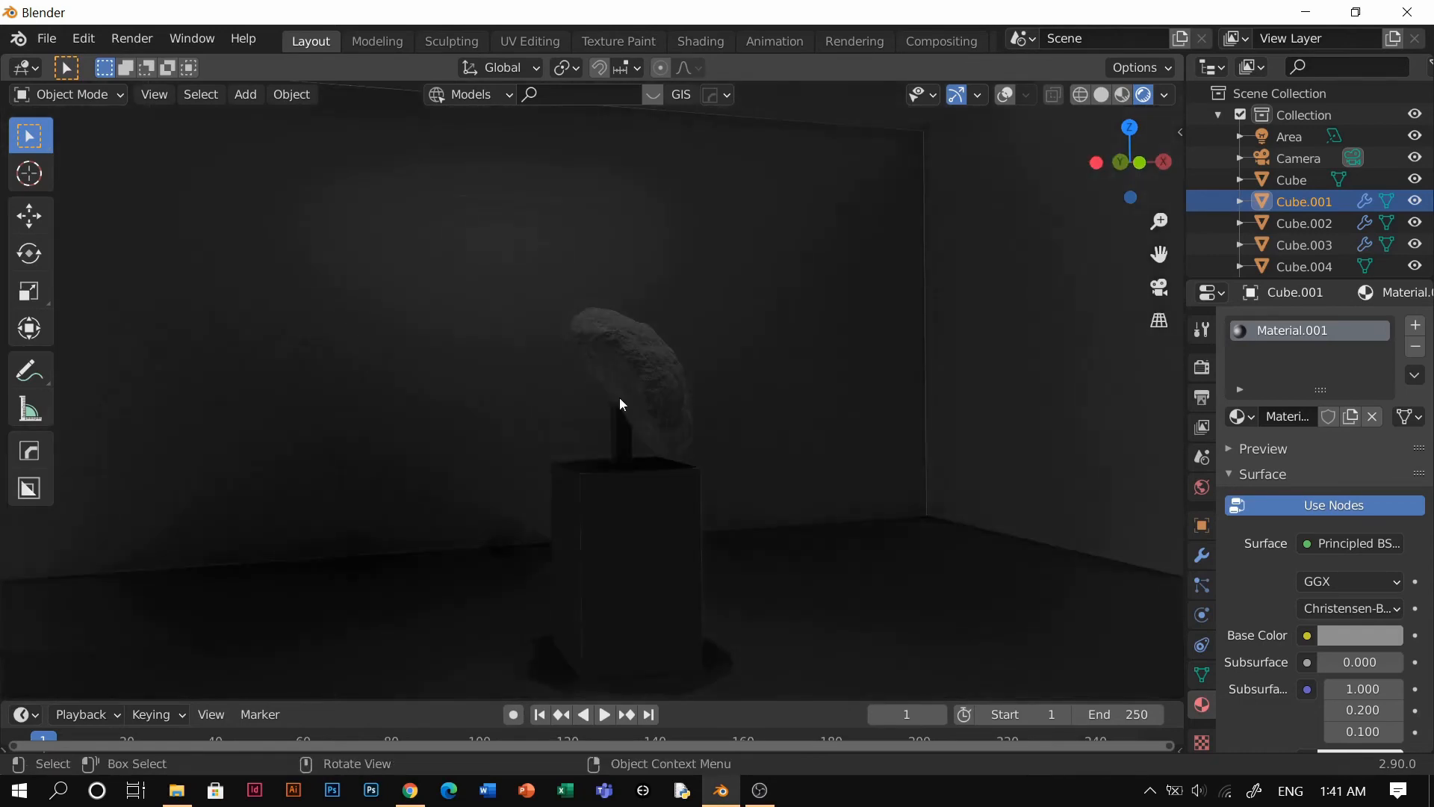
Step: Maximize the 3D viewport and examine the rock and pedestal in the rendered room from close up and farther away
key(ctrl+alt+space)
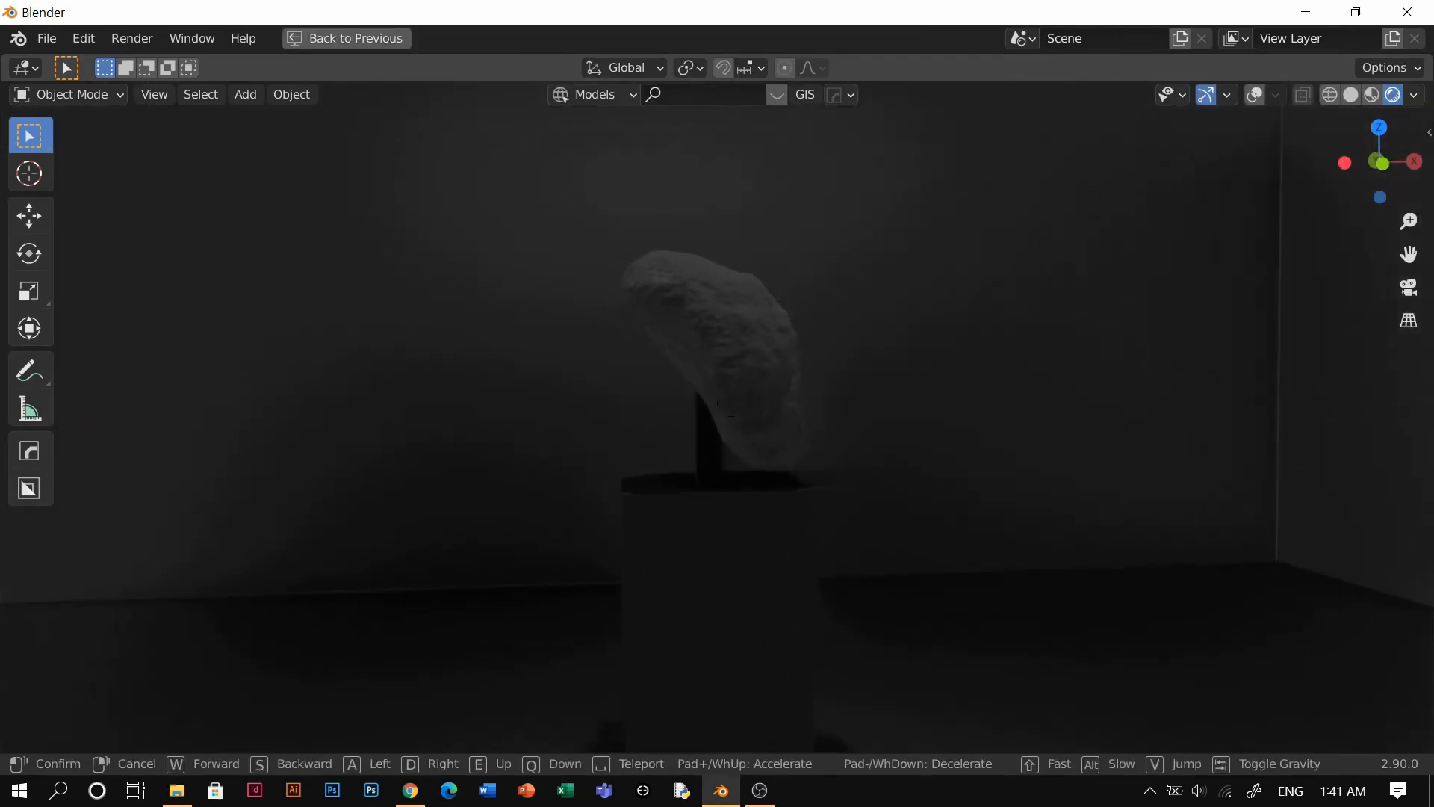
key(w)
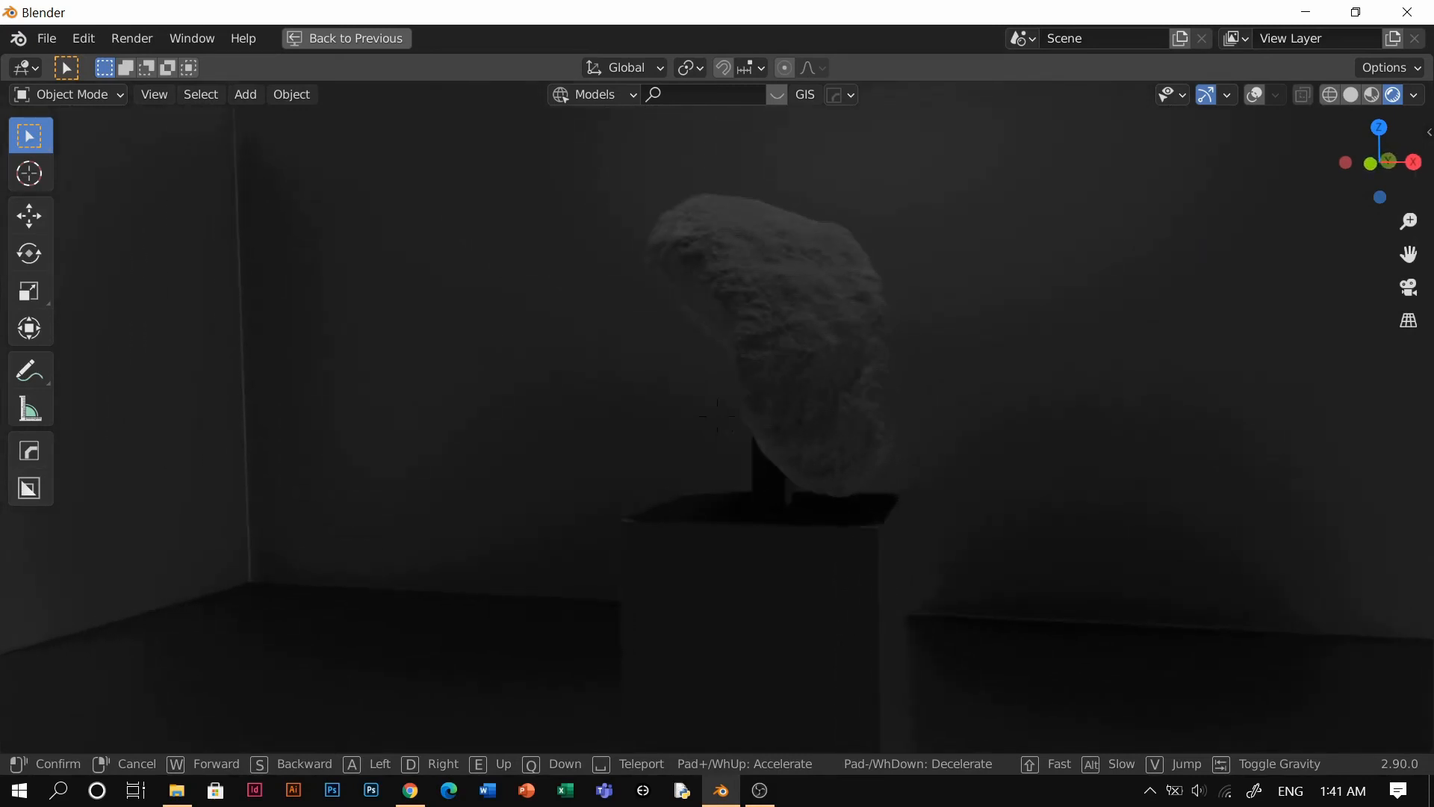
key(w)
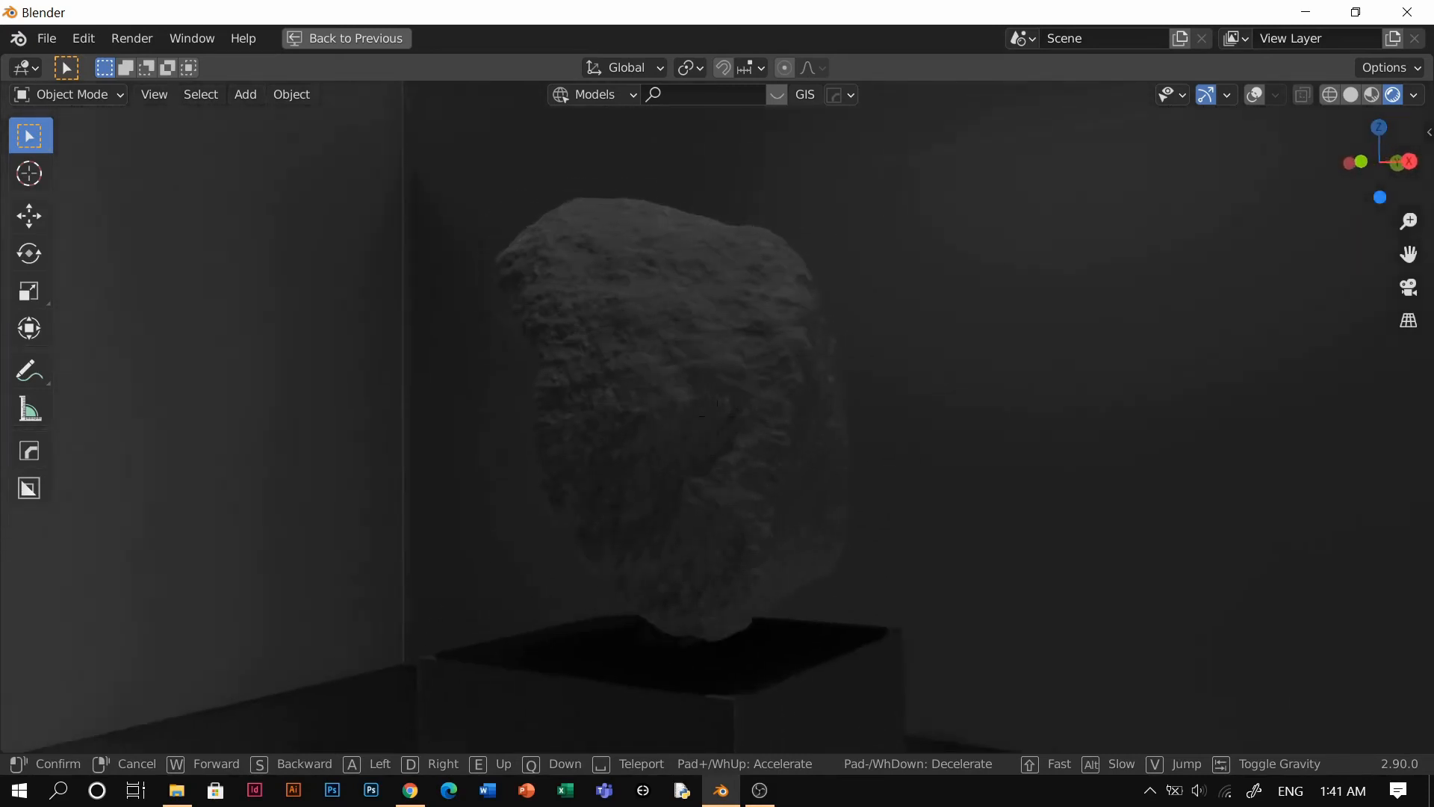
key(w)
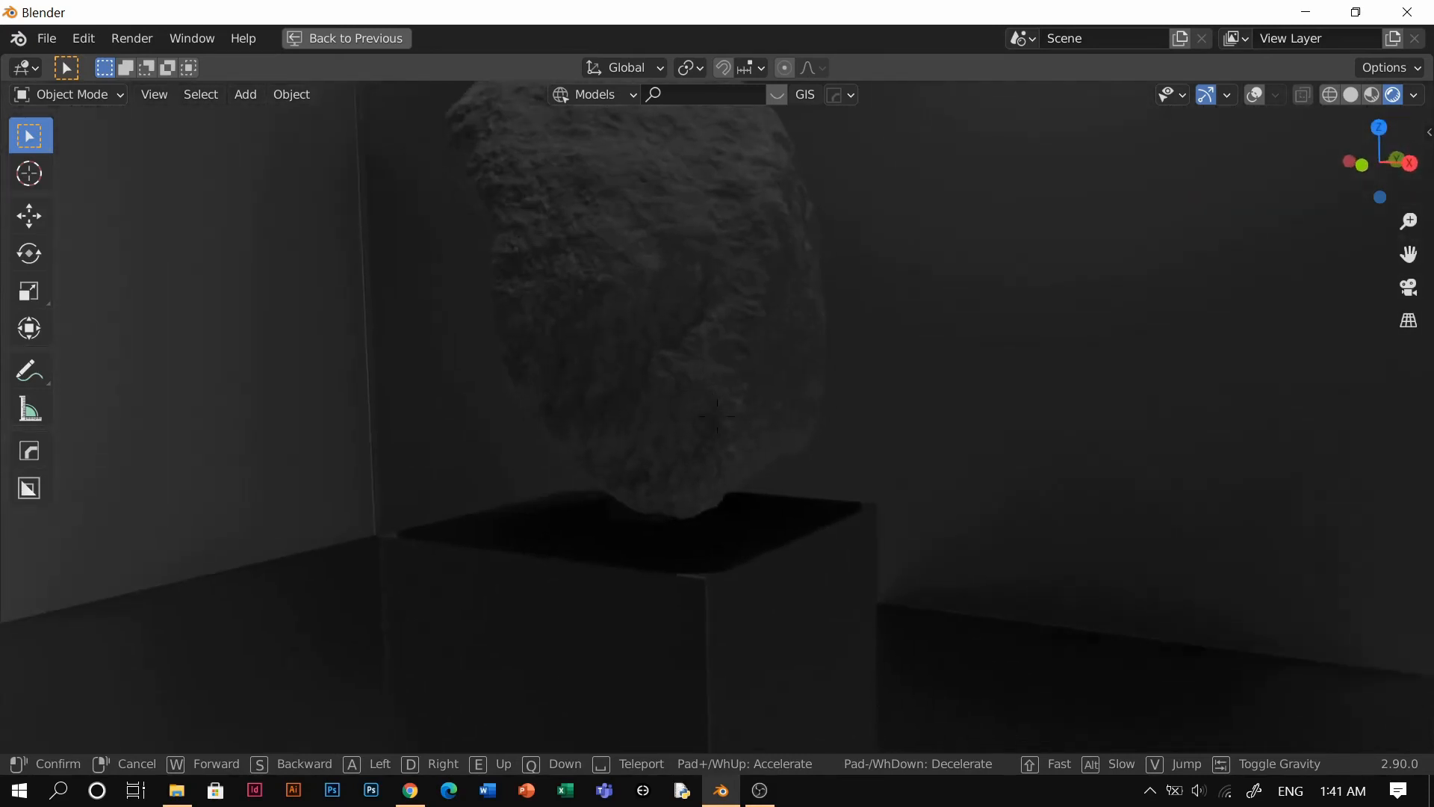
key(w)
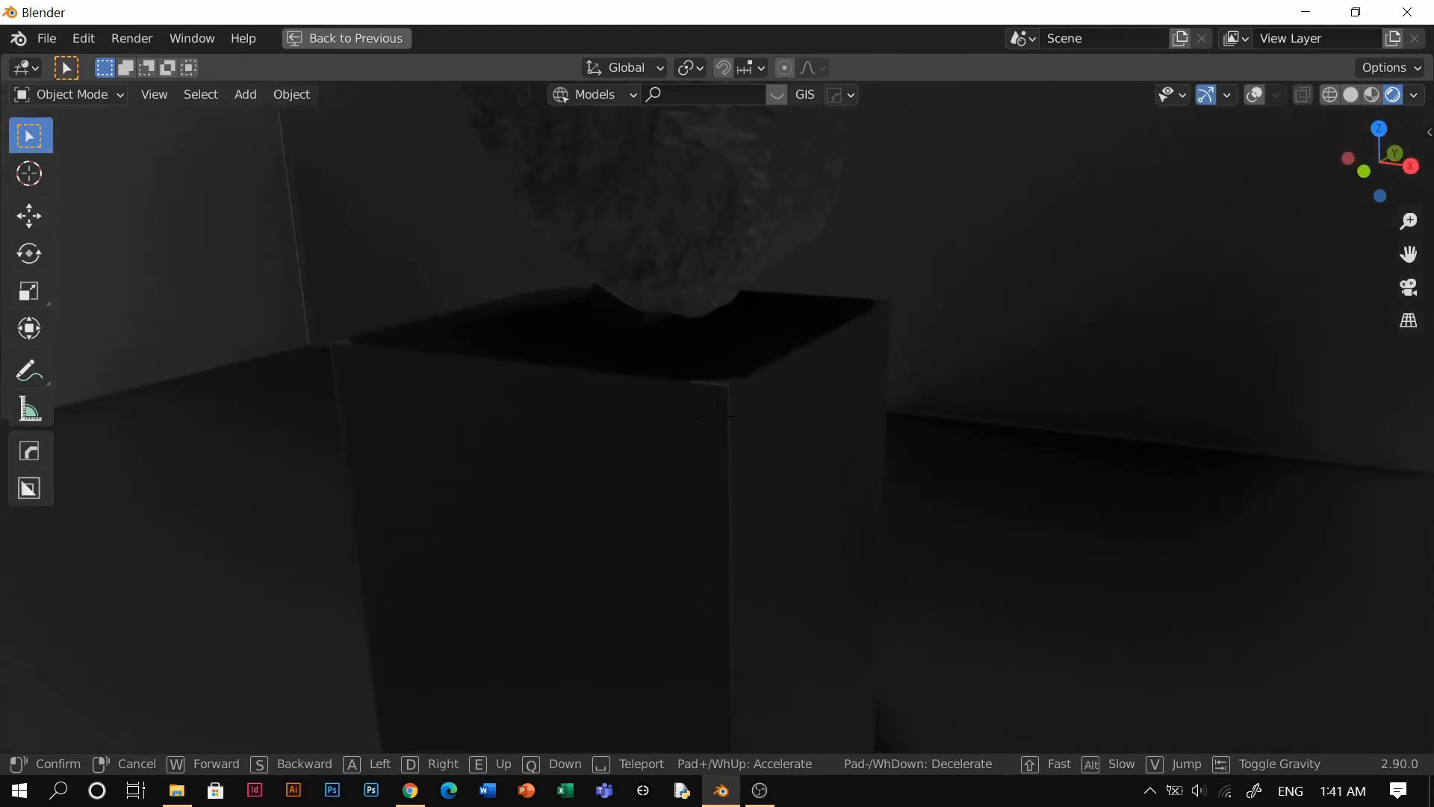
click(732, 435)
middle_drag(732, 436, 903, 432)
middle_drag(811, 452, 890, 439)
scroll(990, 432, down, 5)
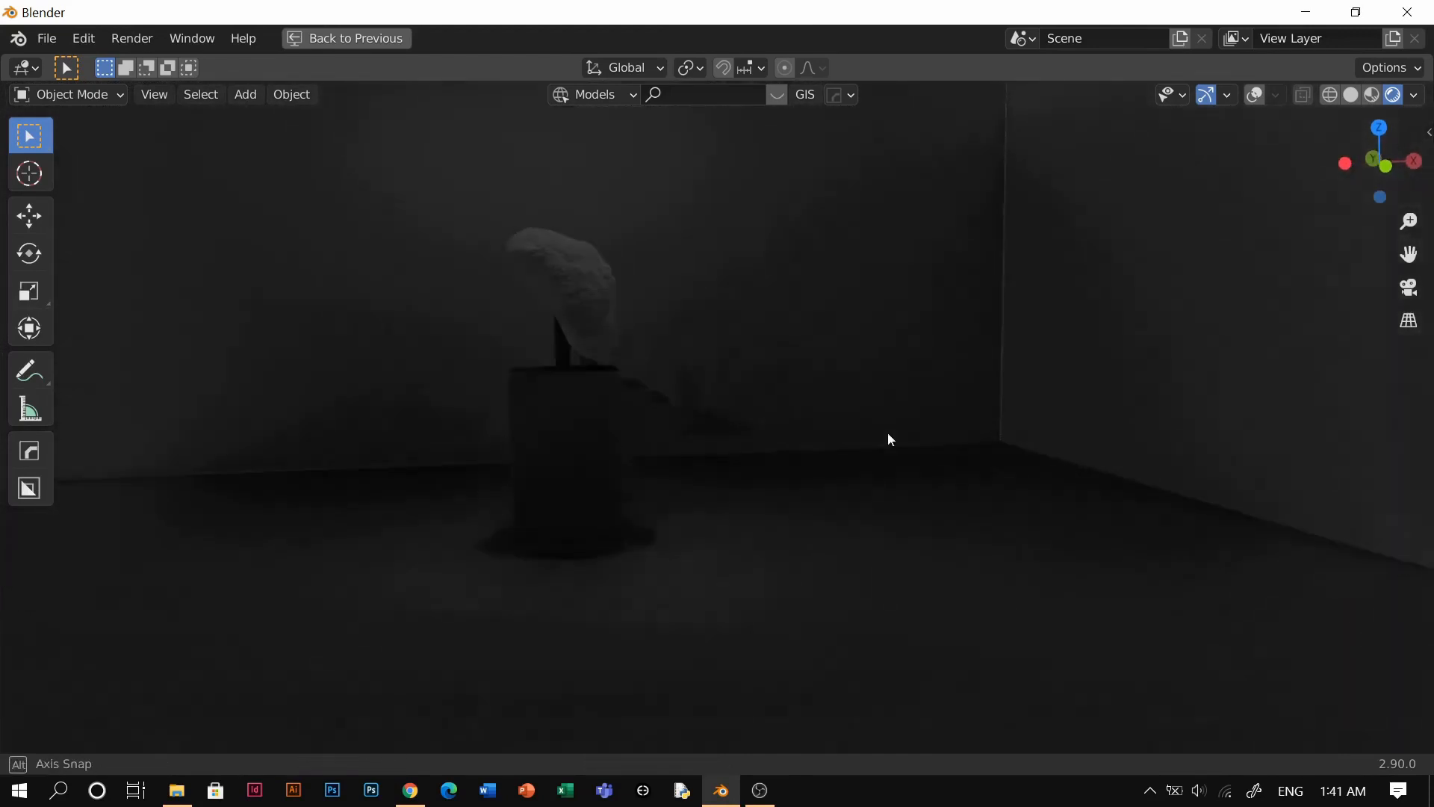
Step: In solid shading, bevel the room's vertical corner edges 0.421 m wide with one segment, and return to rendered shading
key(z)
key(Tab)
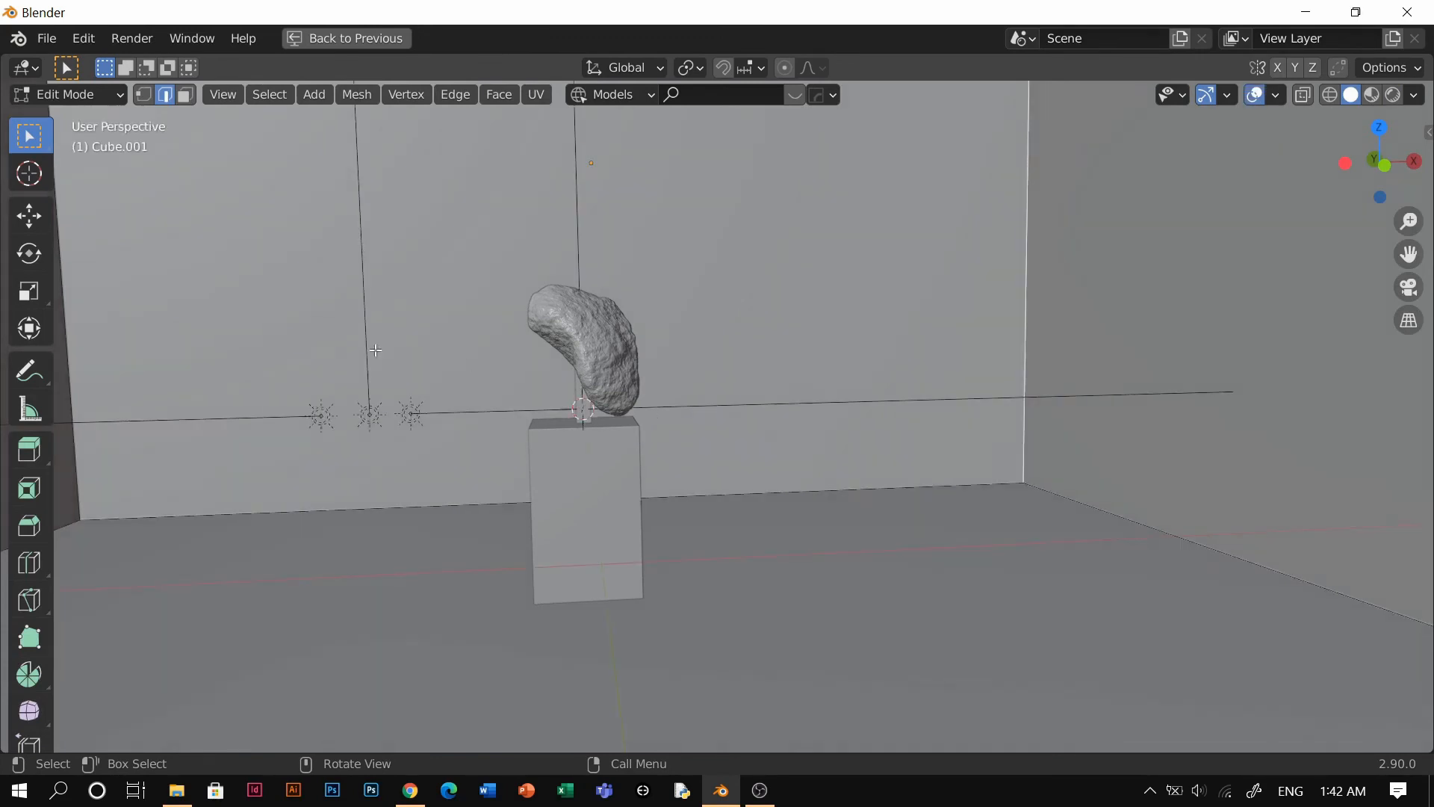
middle_drag(375, 350, 165, 315)
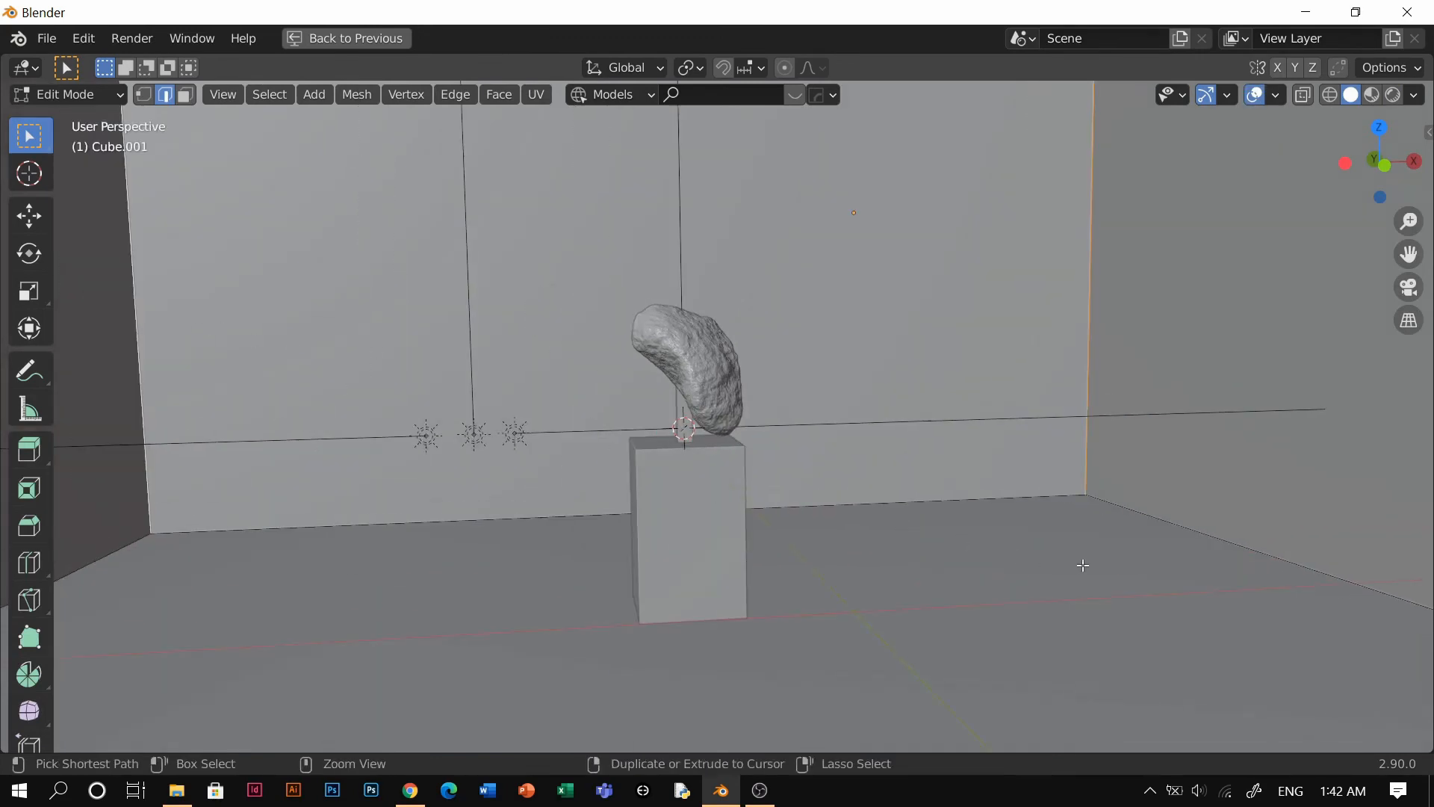
key(ctrl+b)
click(1094, 591)
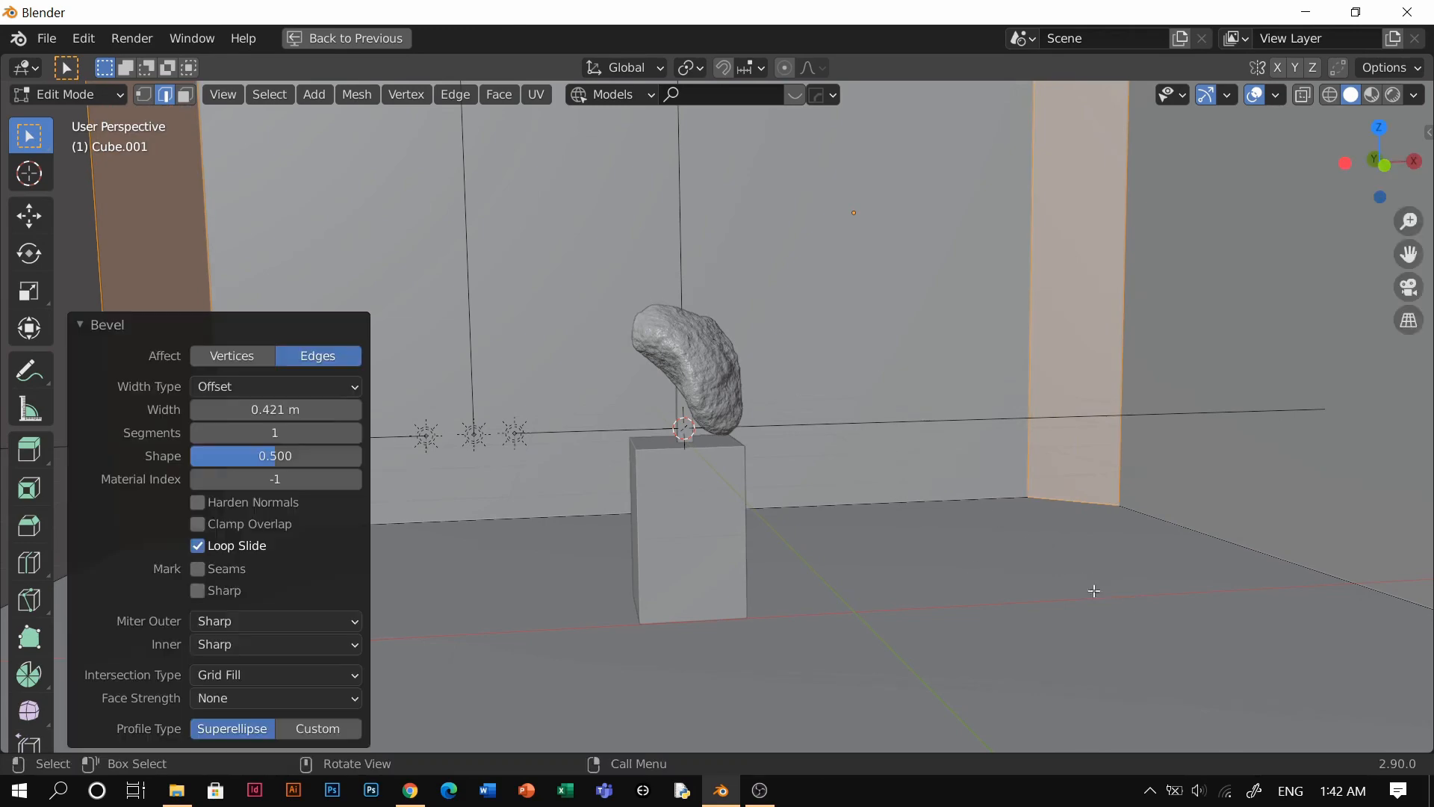
key(Tab)
click(719, 347)
key(z)
key(8)
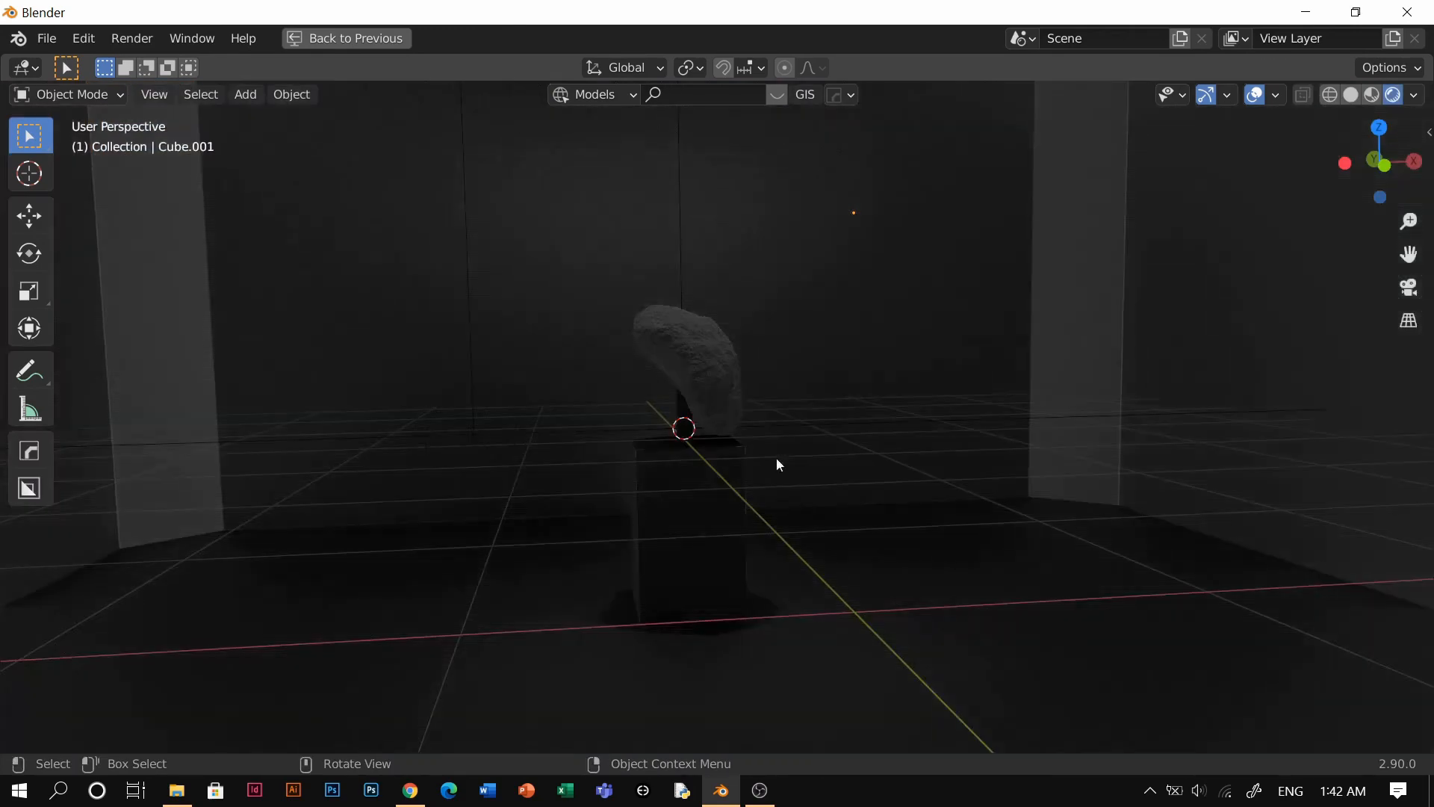
mouse_move(777, 459)
middle_down()
mouse_move(782, 490)
mouse_move(768, 500)
middle_up()
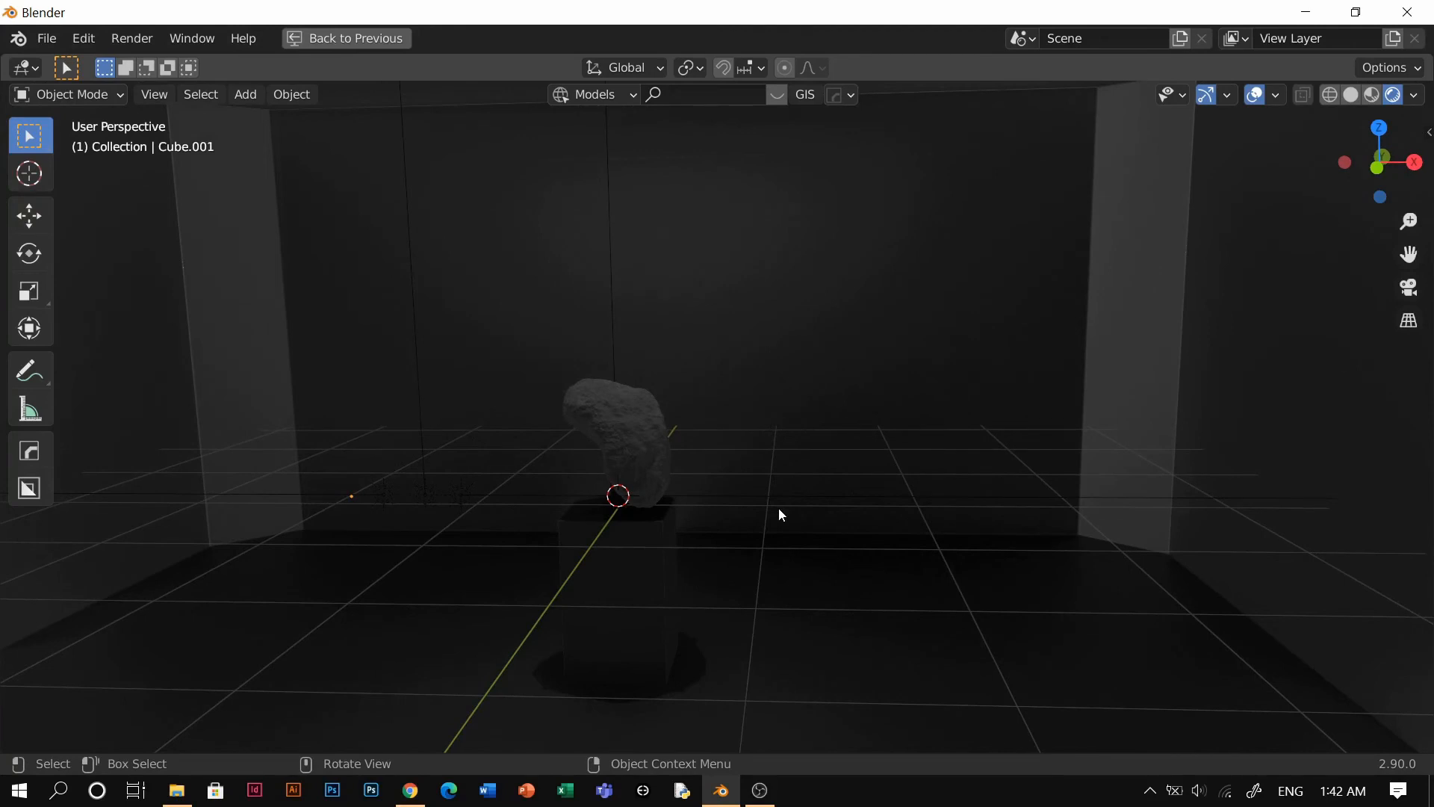
Step: Bevel the edge loop where the room's walls meet the floor to about 0.0507 m with one segment
key(Tab)
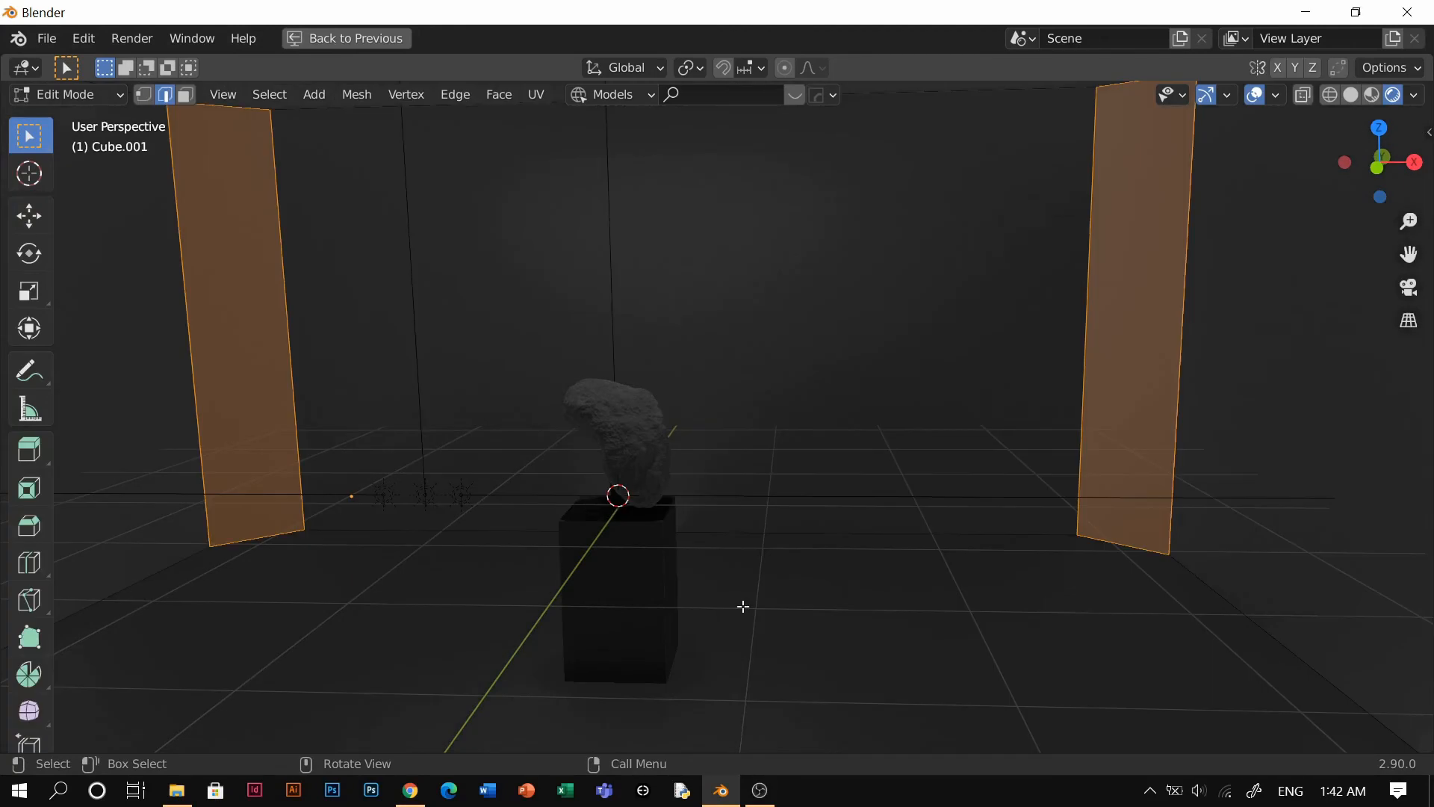
alt+click(759, 549)
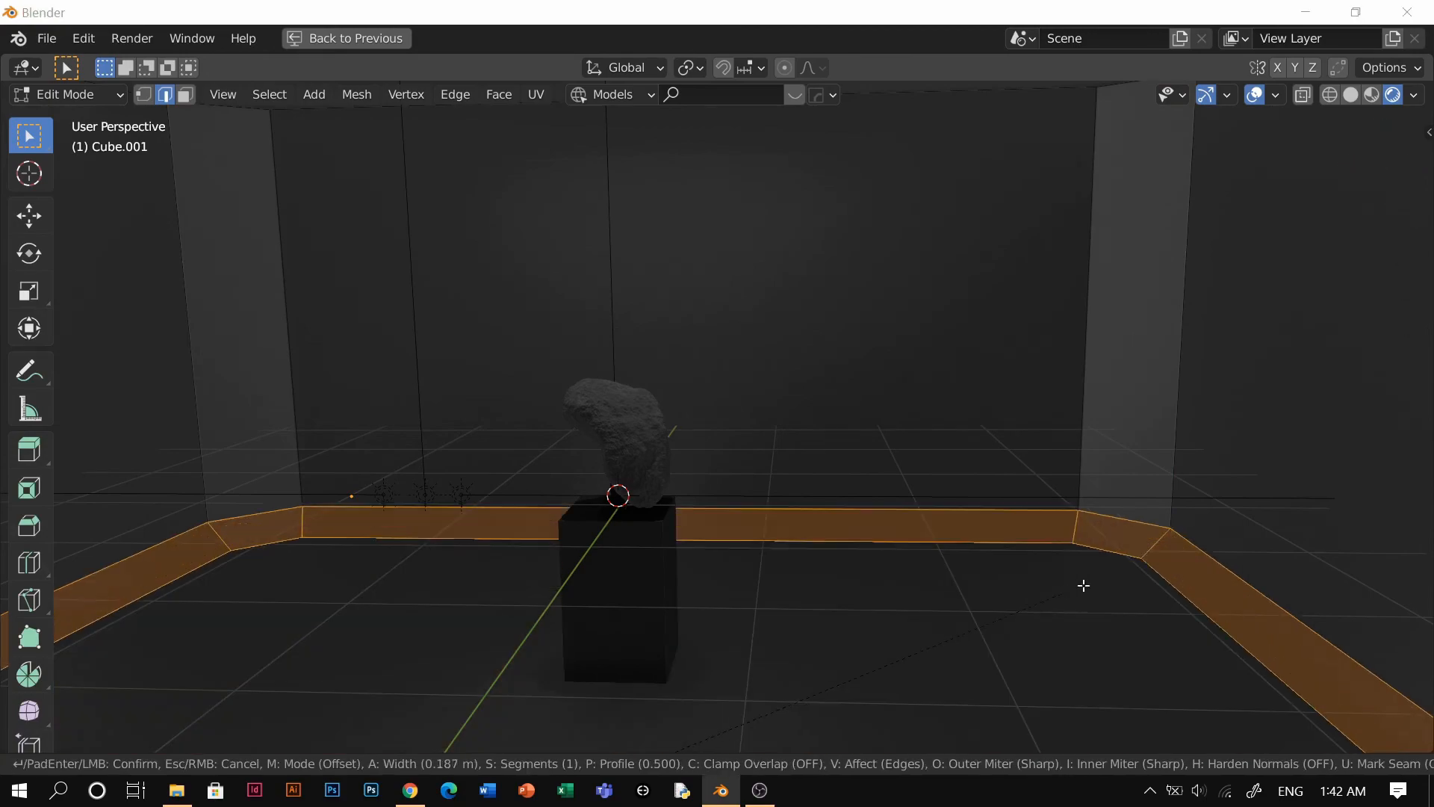
key(super)
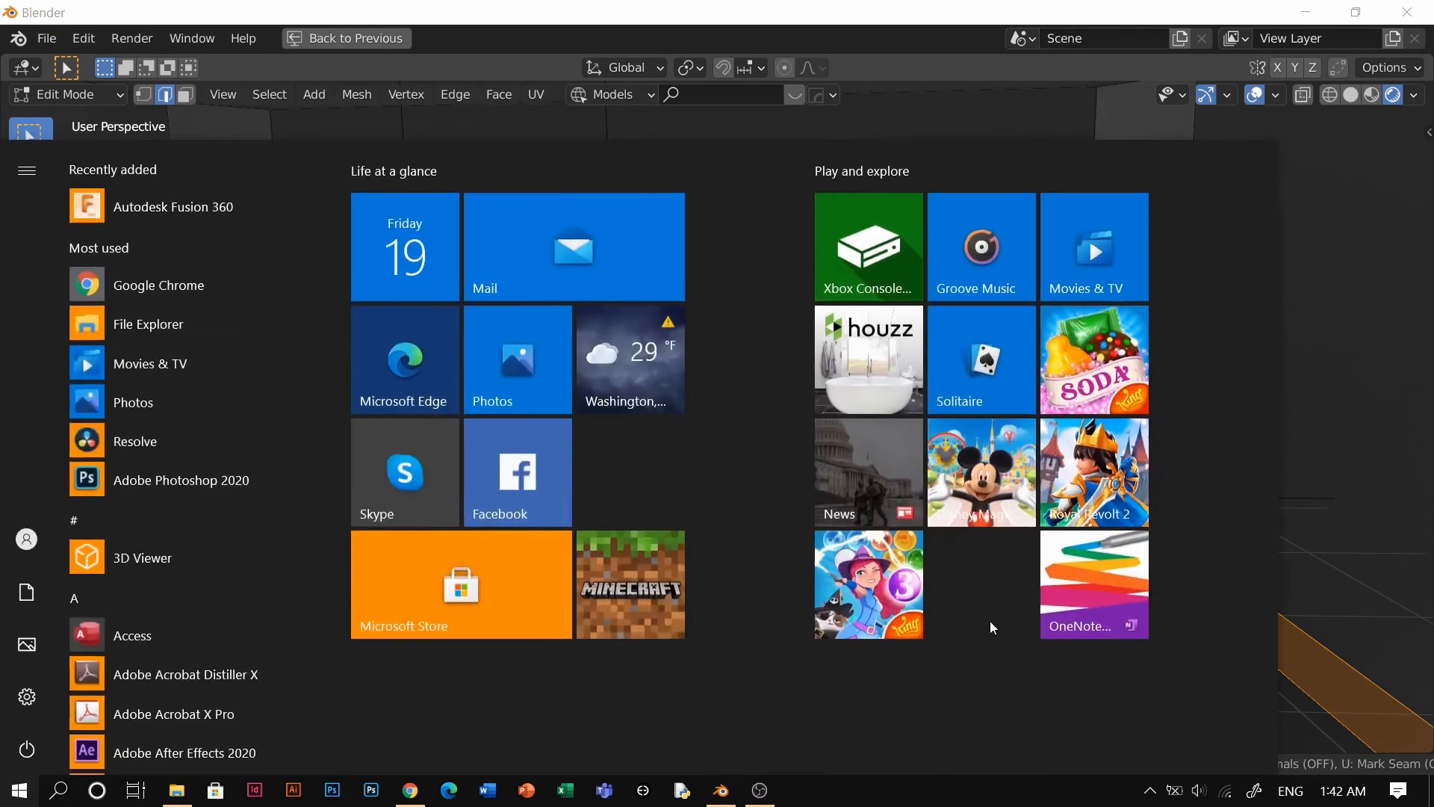
key(super)
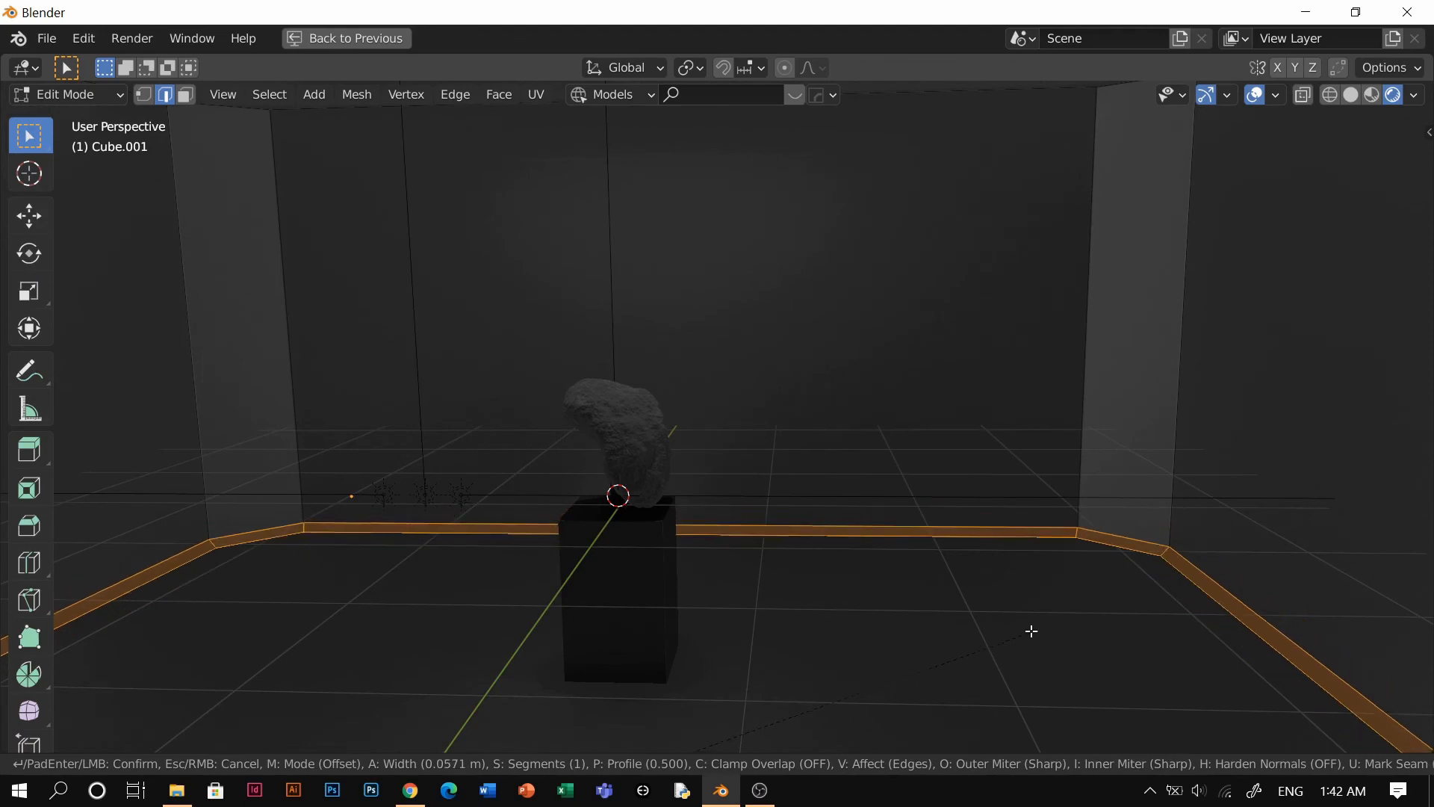
click(1028, 634)
Step: Bevel the edge loop where the room's walls meet the ceiling to about 0.048 m and leave Edit Mode
shift+middle_drag(868, 585, 838, 436)
key(shift+grave)
key(w)
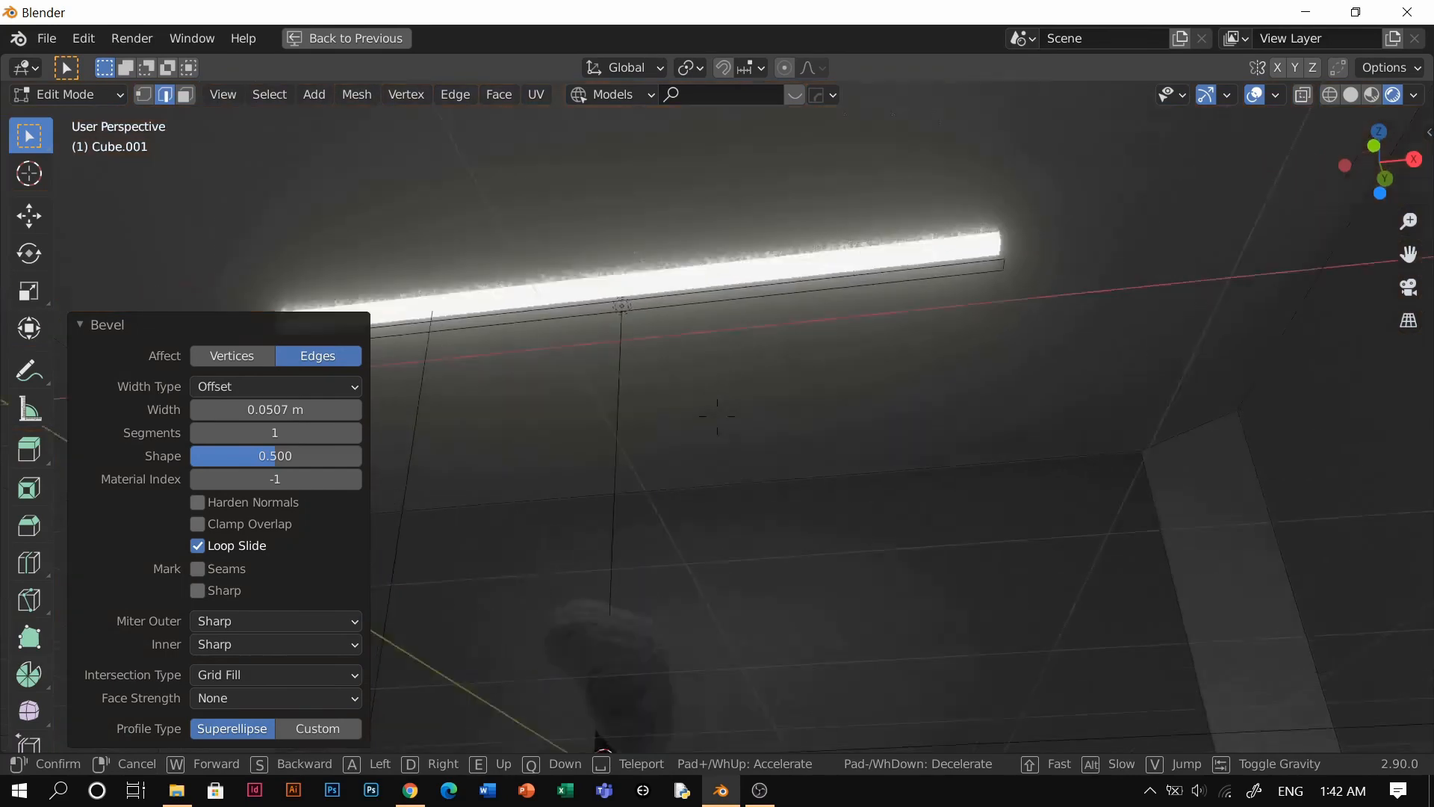
click(804, 534)
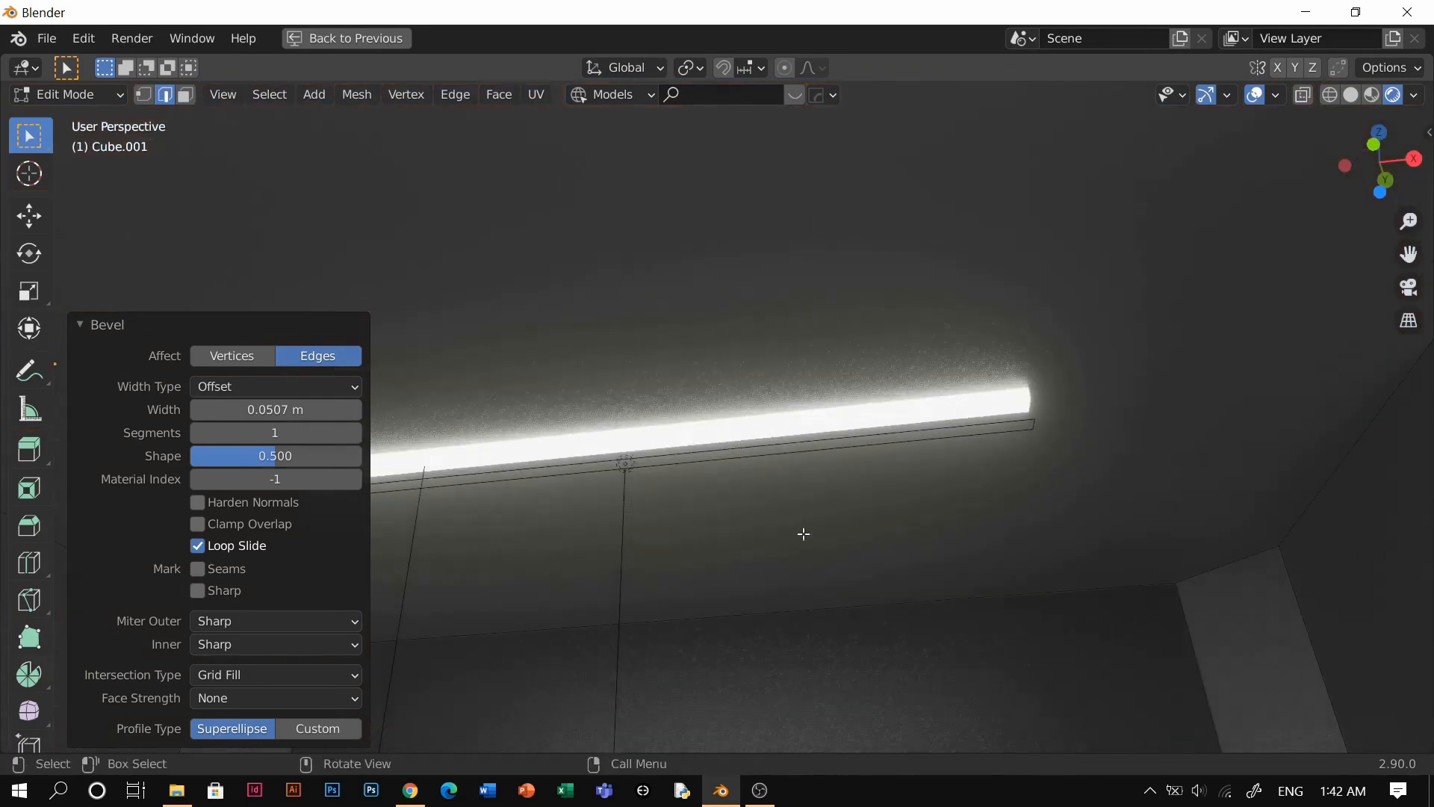
click(813, 601)
alt+click(814, 602)
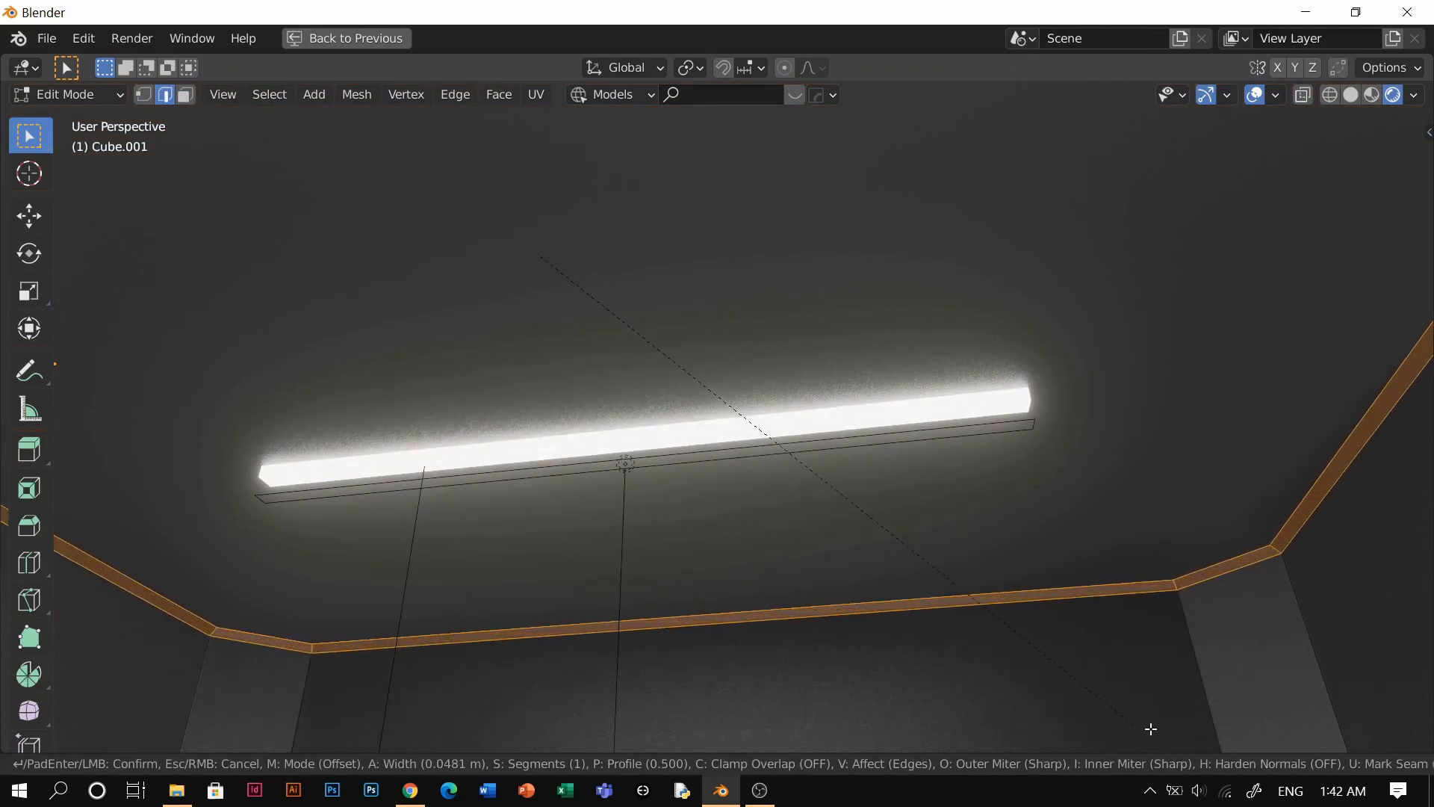
click(1154, 731)
key(Tab)
Step: Walk through the rendered room to examine its beveled corners and the rock on the pedestal
middle_drag(876, 640, 872, 458)
key(shift+grave)
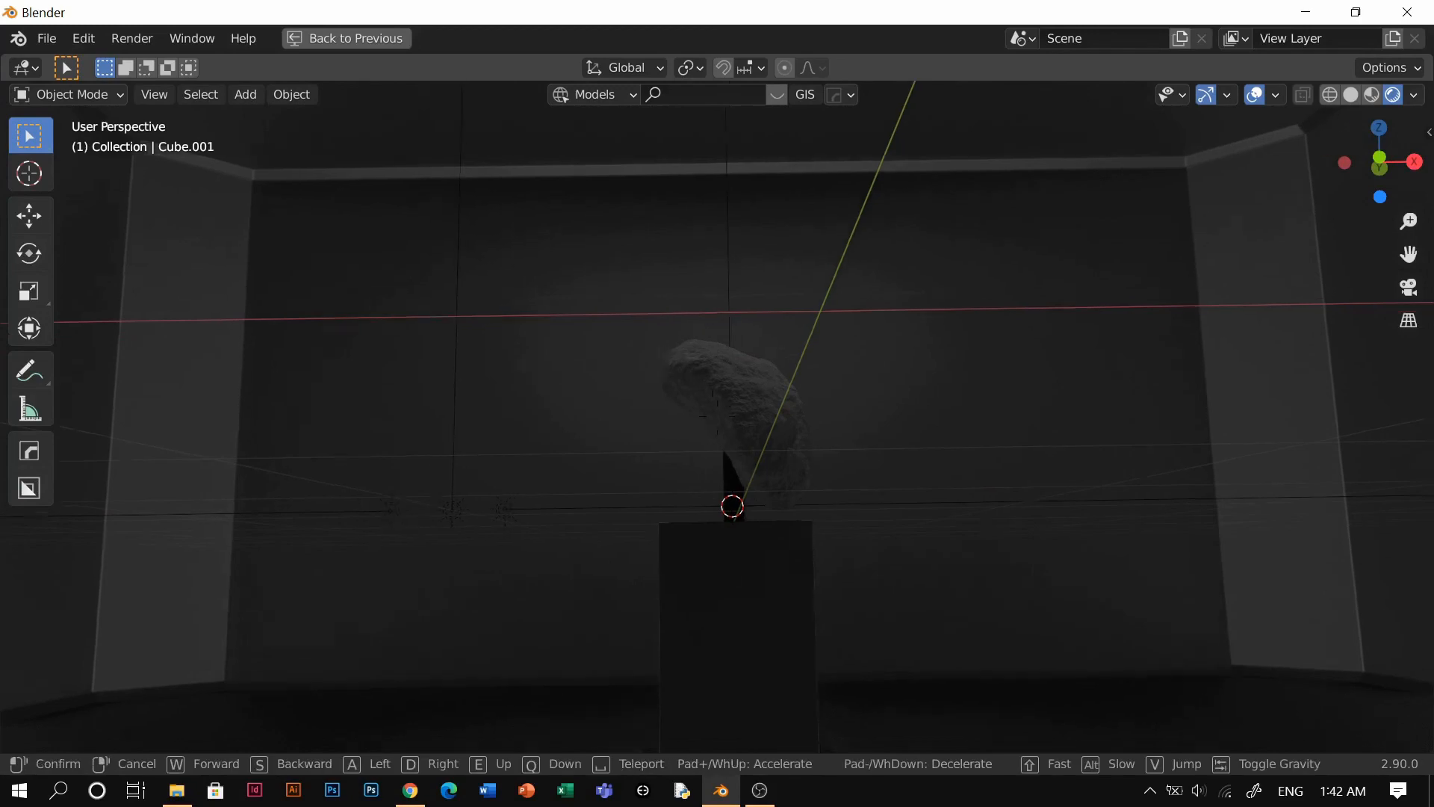
key(e)
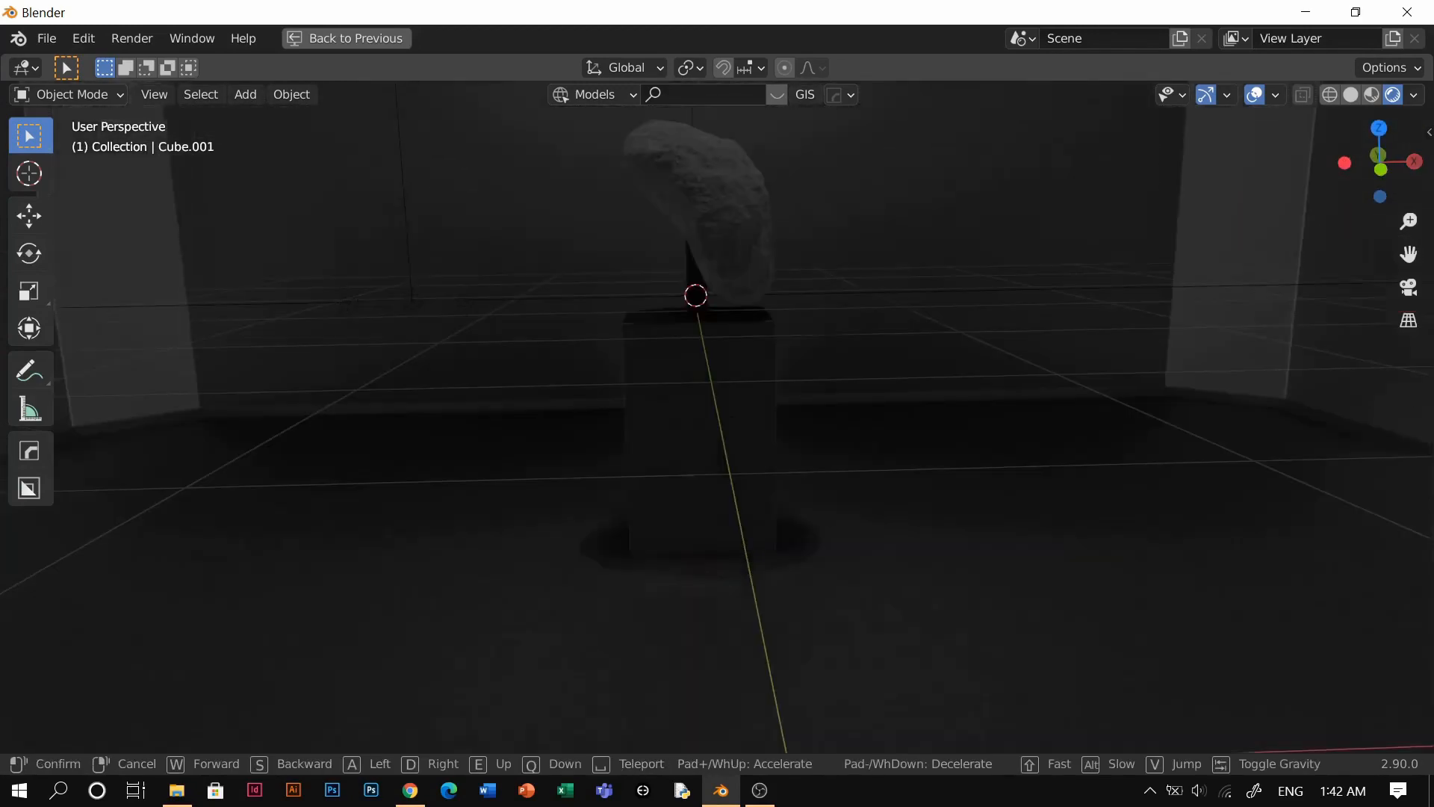
key(s)
key(a)
key(w)
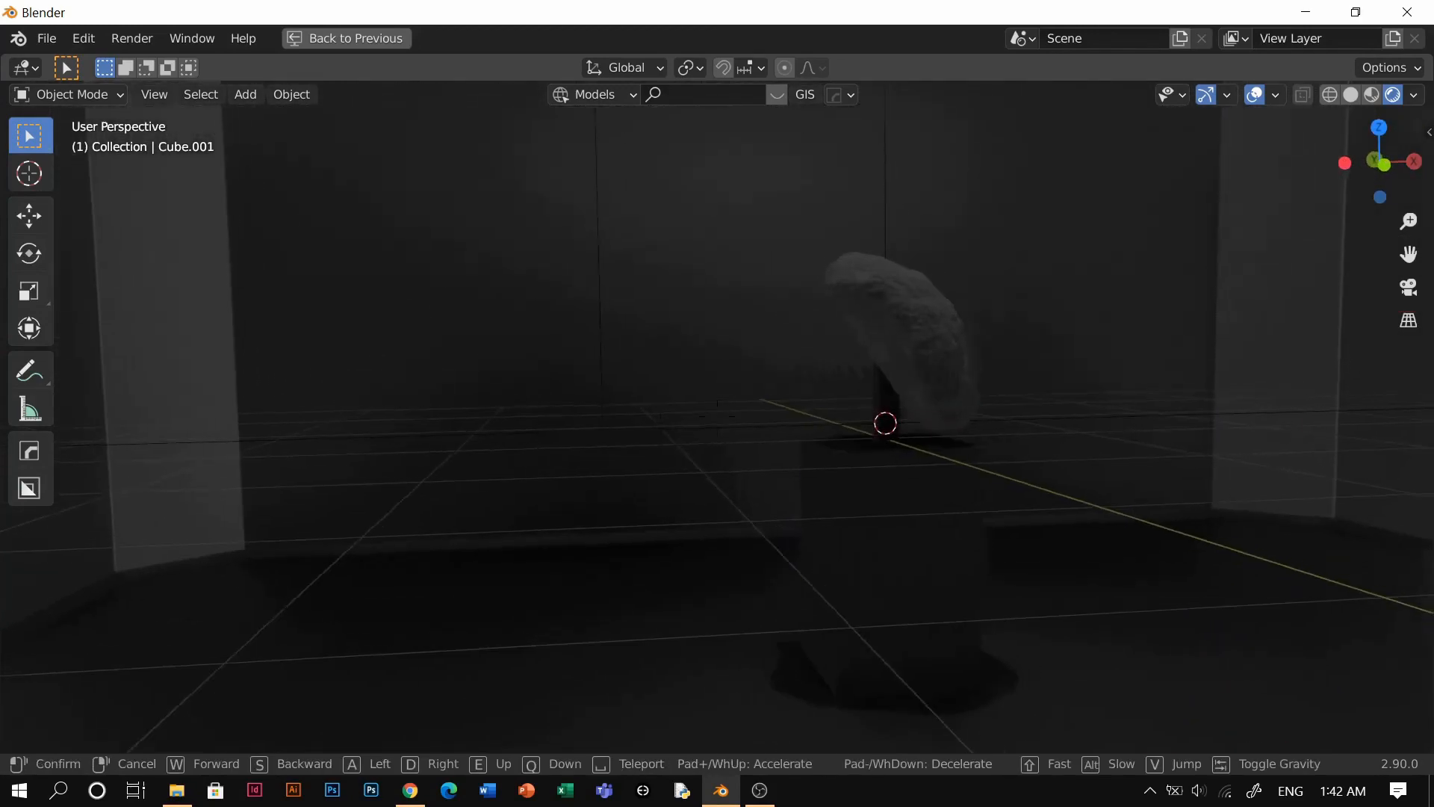
key(w)
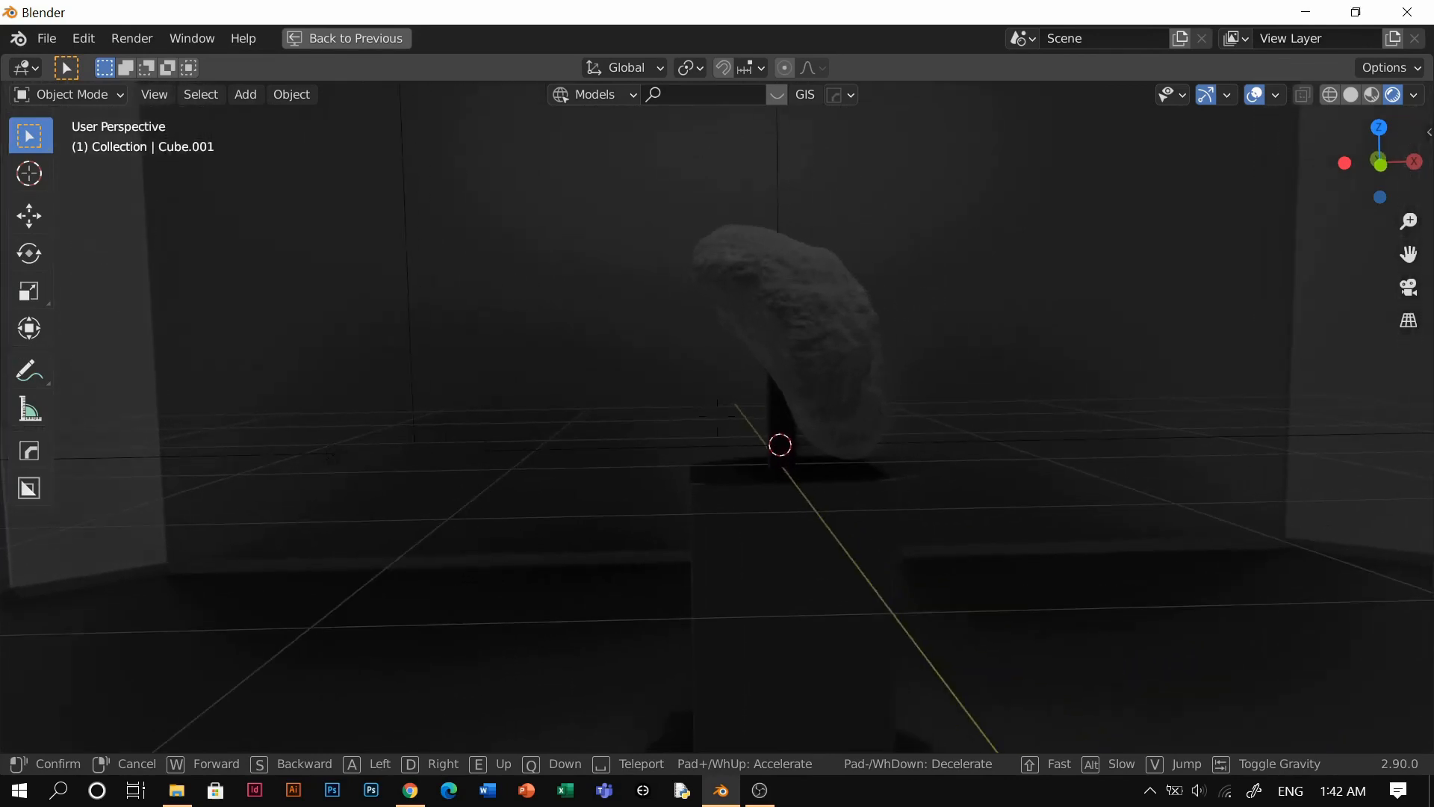
key(w)
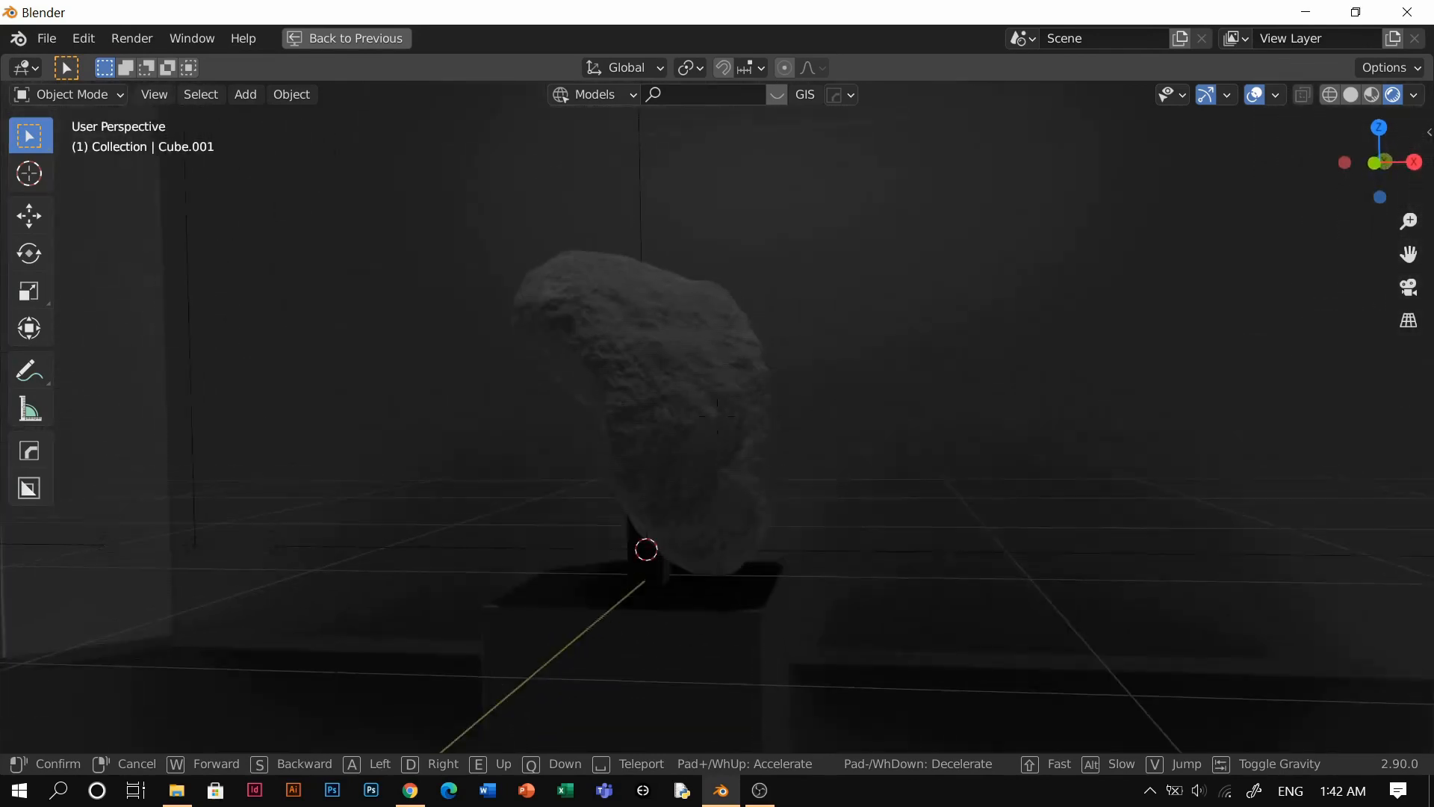
key(w)
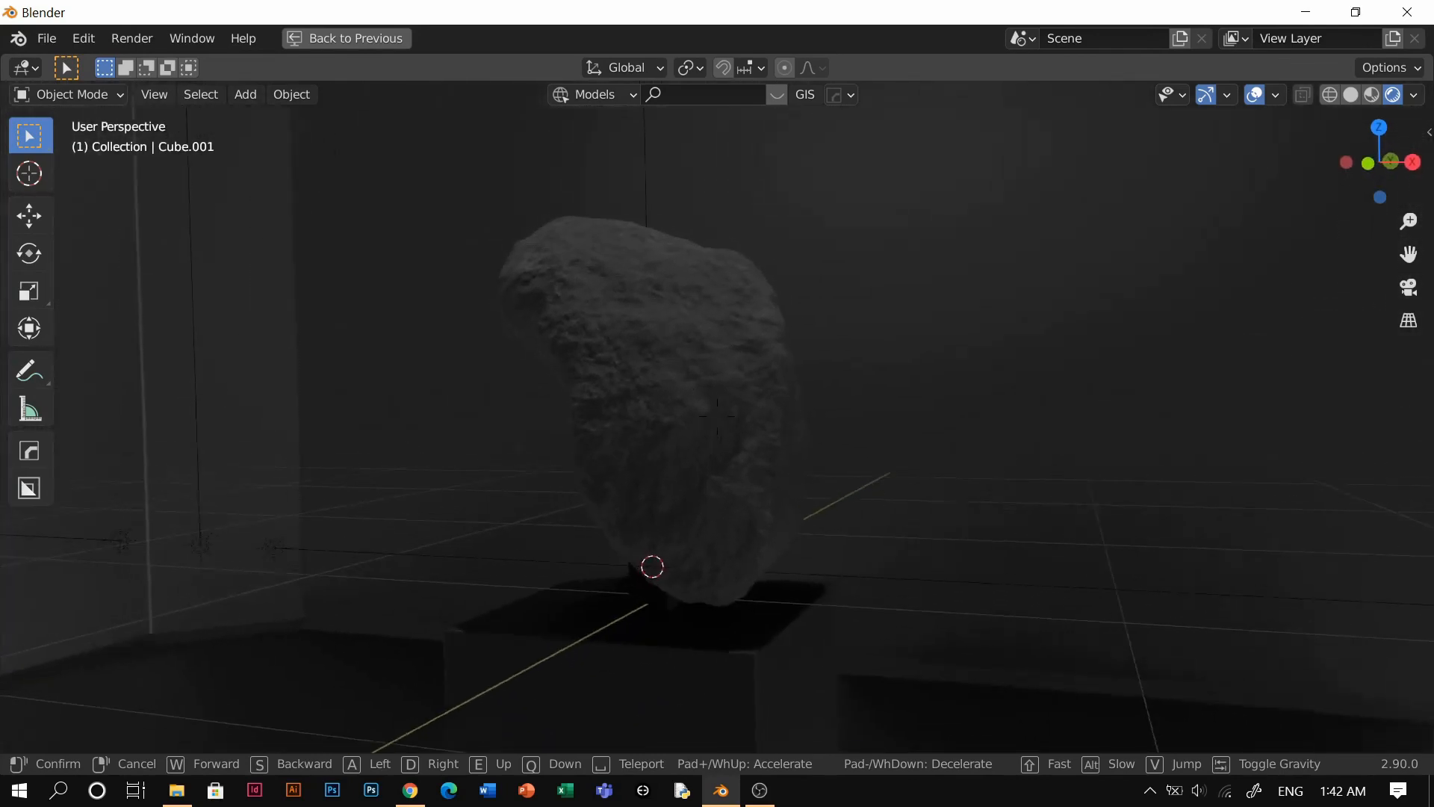